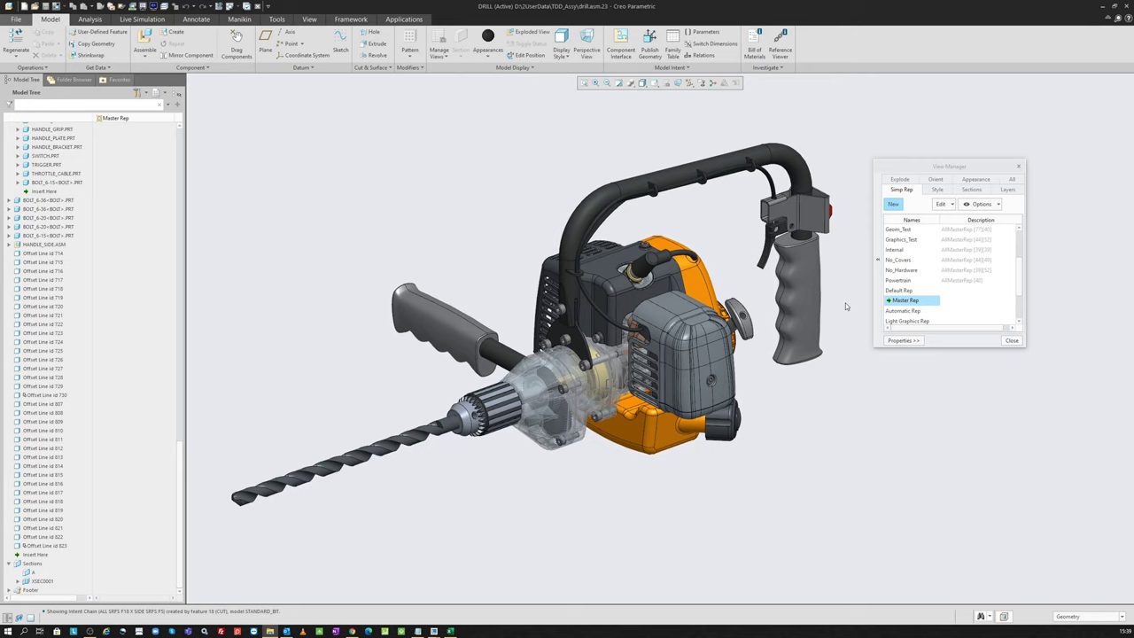
# Move the View Manager dialog aside, close it, reopen it, then close it again
pyautogui.moveTo(926, 169)
pyautogui.mouseDown()
pyautogui.moveTo(908, 160)
pyautogui.moveTo(919, 158)
pyautogui.mouseUp()
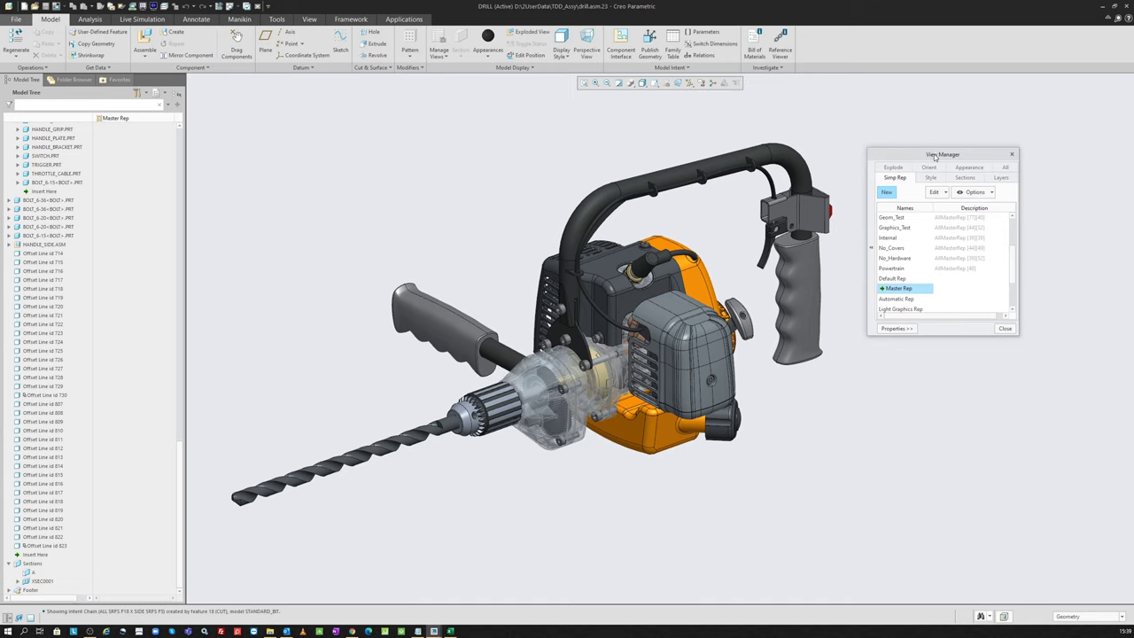
pyautogui.moveTo(934, 157); pyautogui.dragTo(933, 163)
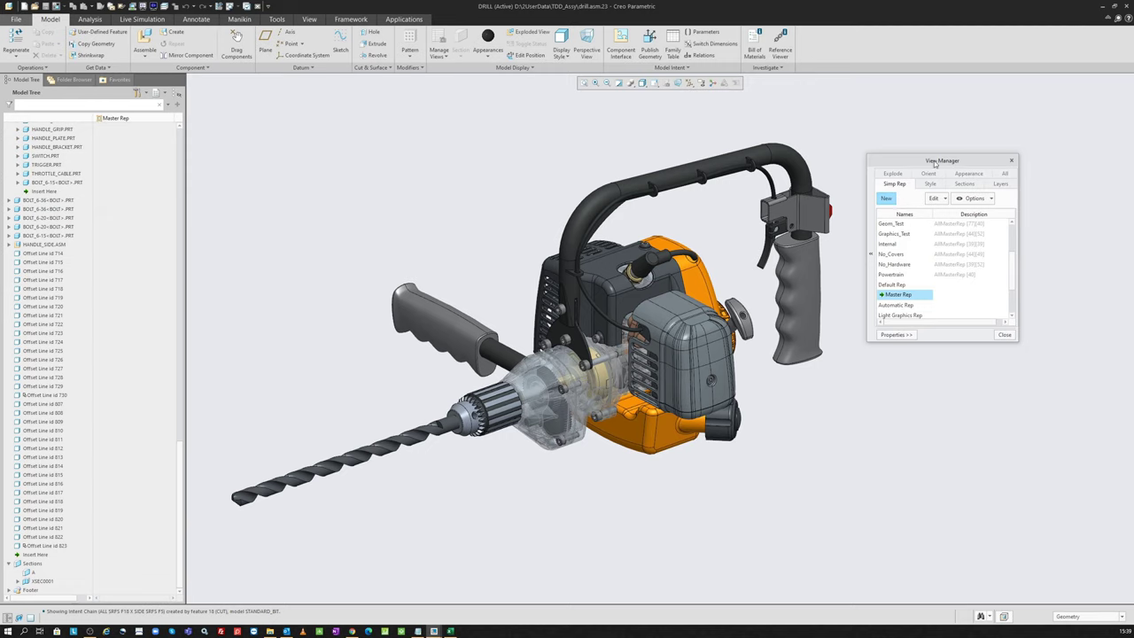
pyautogui.moveTo(936, 164); pyautogui.dragTo(930, 182)
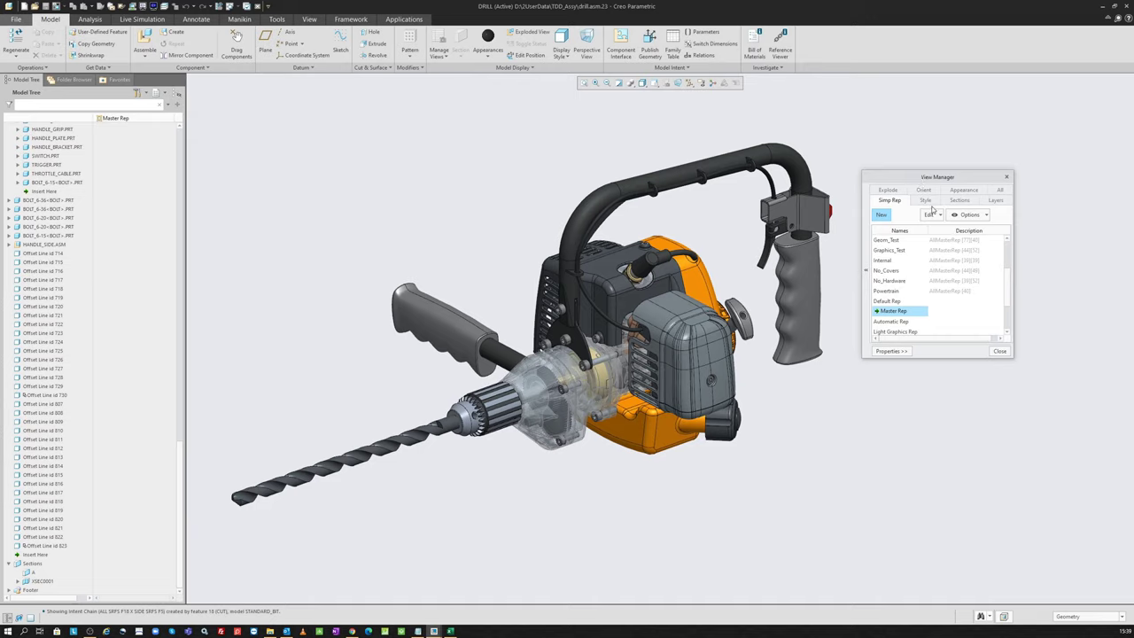
pyautogui.click(1000, 351)
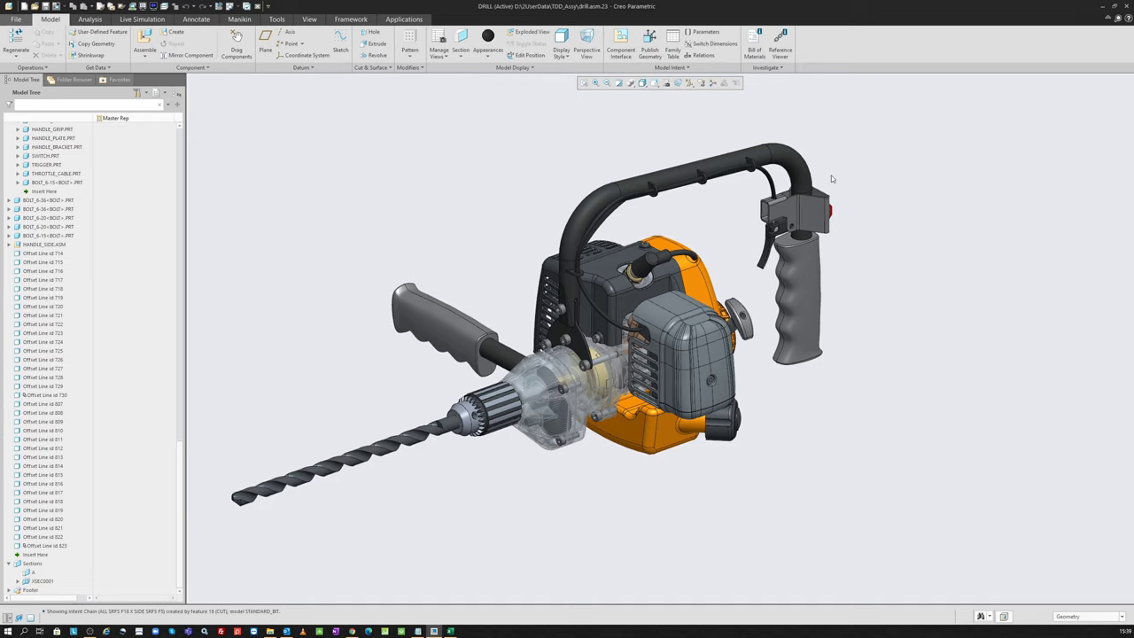
pyautogui.click(666, 84)
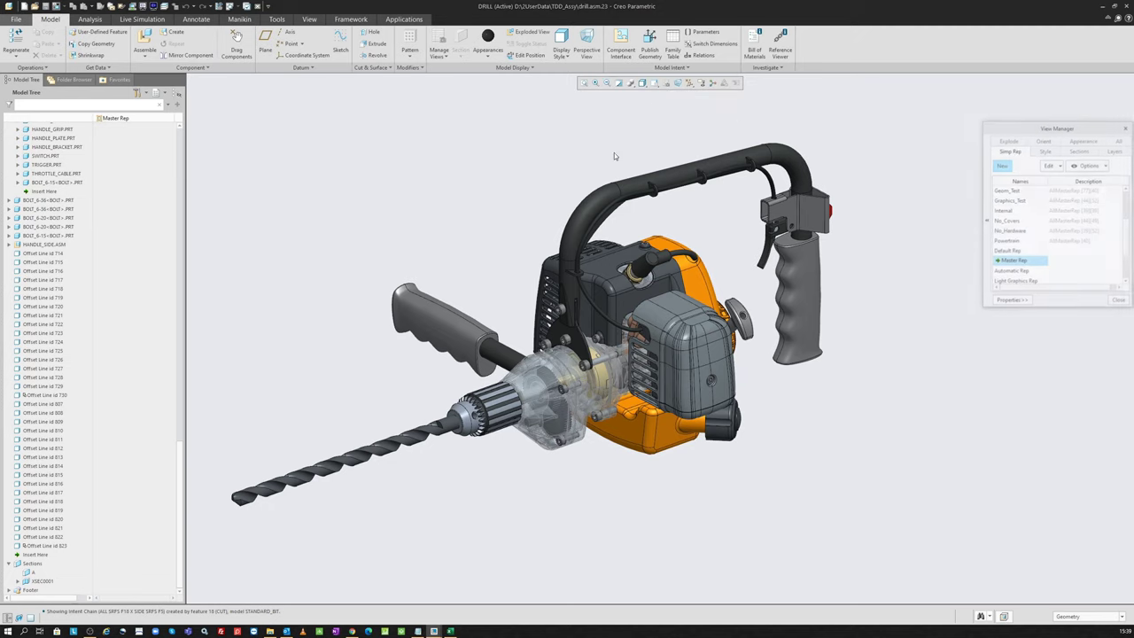
pyautogui.click(1119, 302)
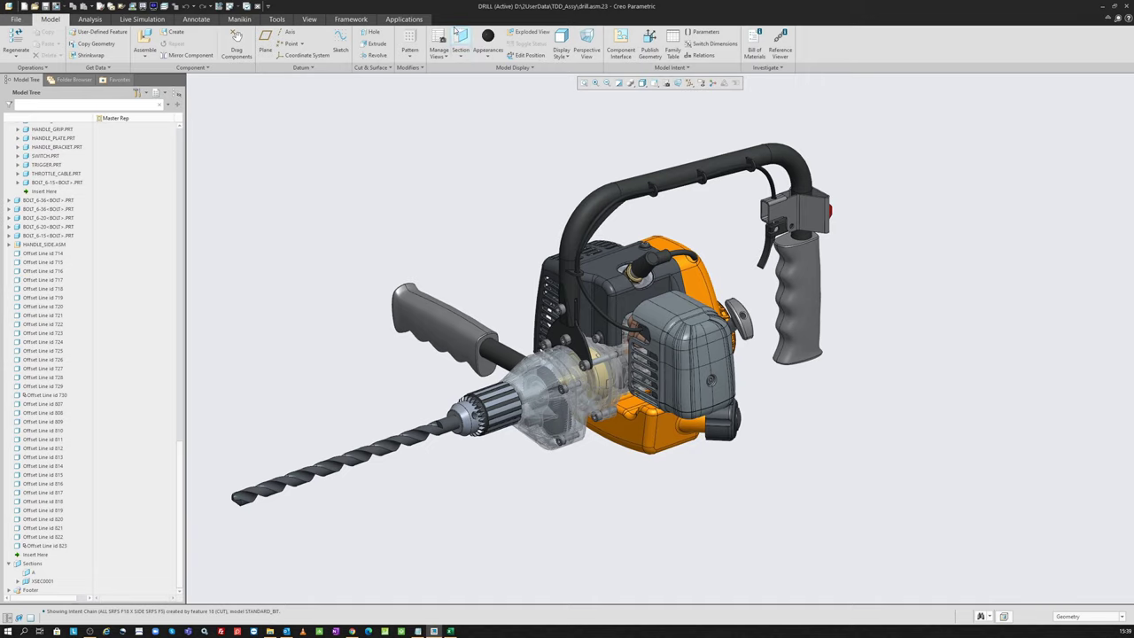
# Reopen View Manager from the Model tab and park it beside the drill, Master Rep active
pyautogui.click(314, 21)
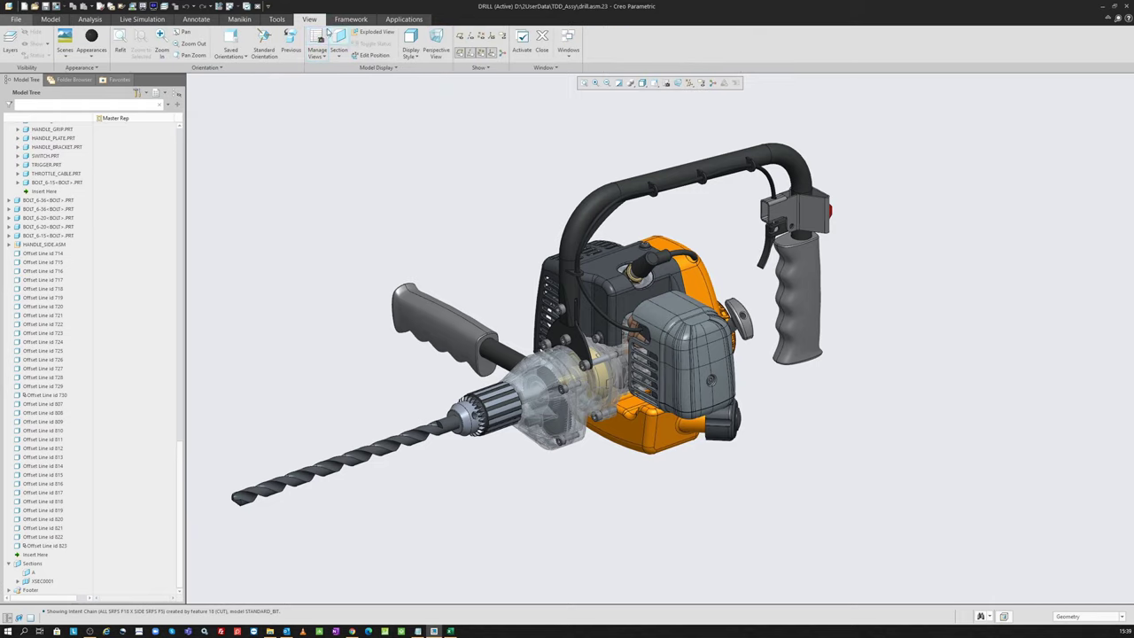
pyautogui.click(49, 17)
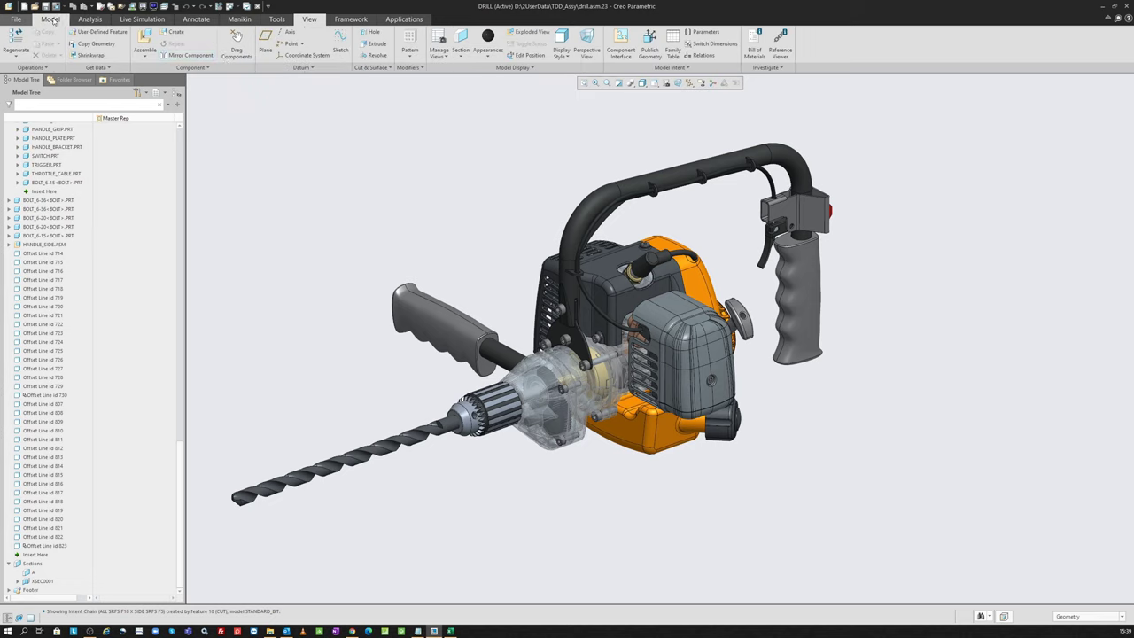
pyautogui.click(666, 83)
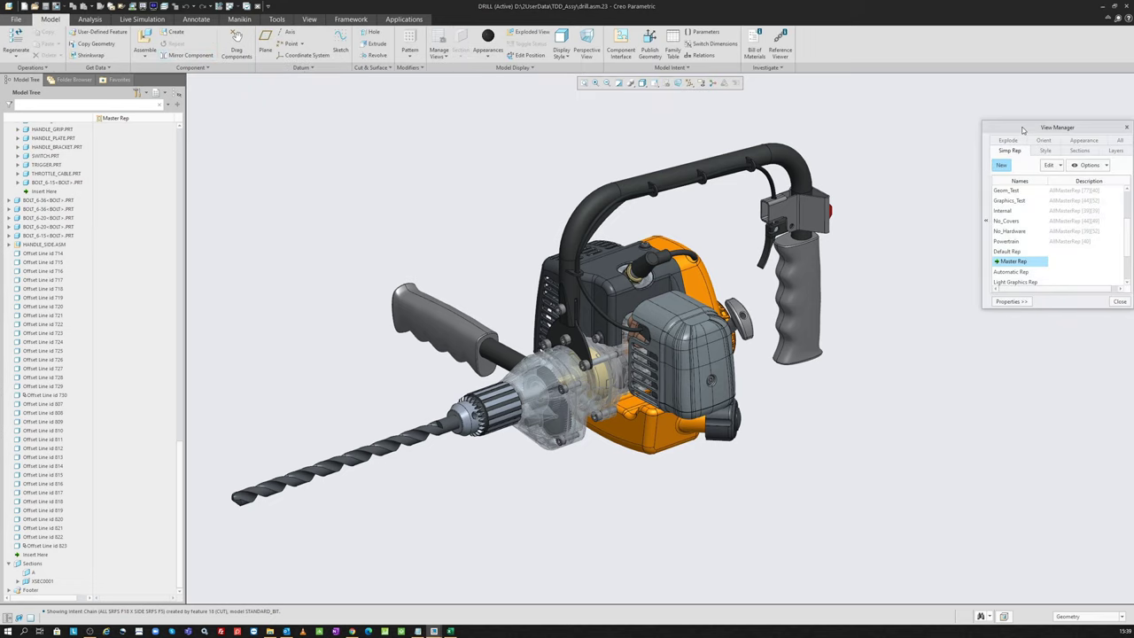
pyautogui.moveTo(1023, 129); pyautogui.dragTo(899, 166)
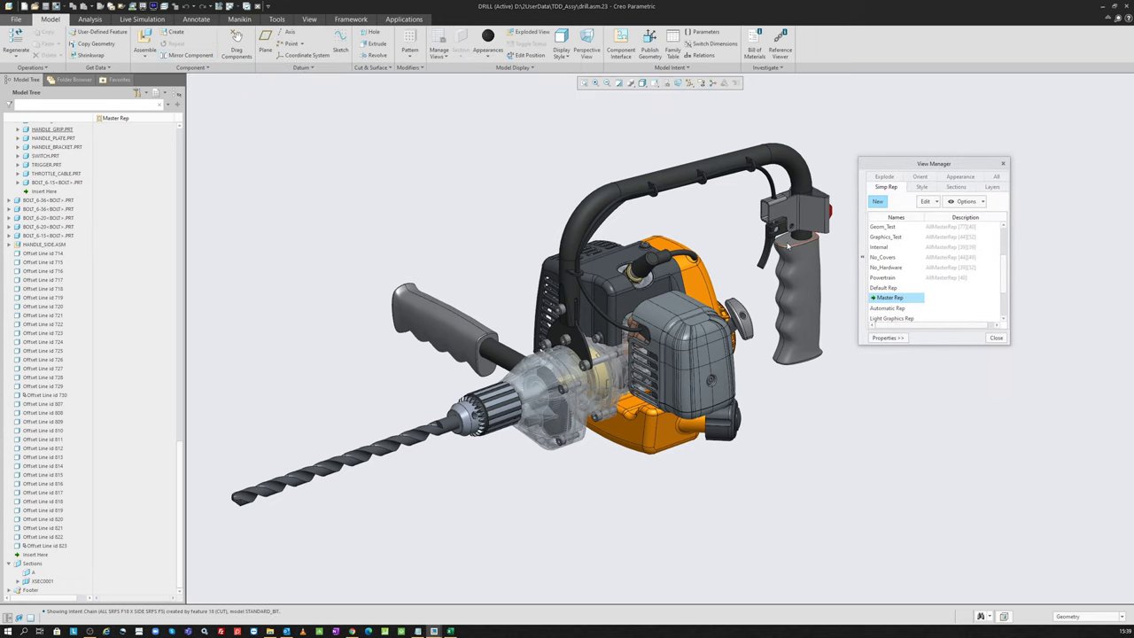
pyautogui.scroll(1, 827, 266)
pyautogui.scroll(-1, 827, 282)
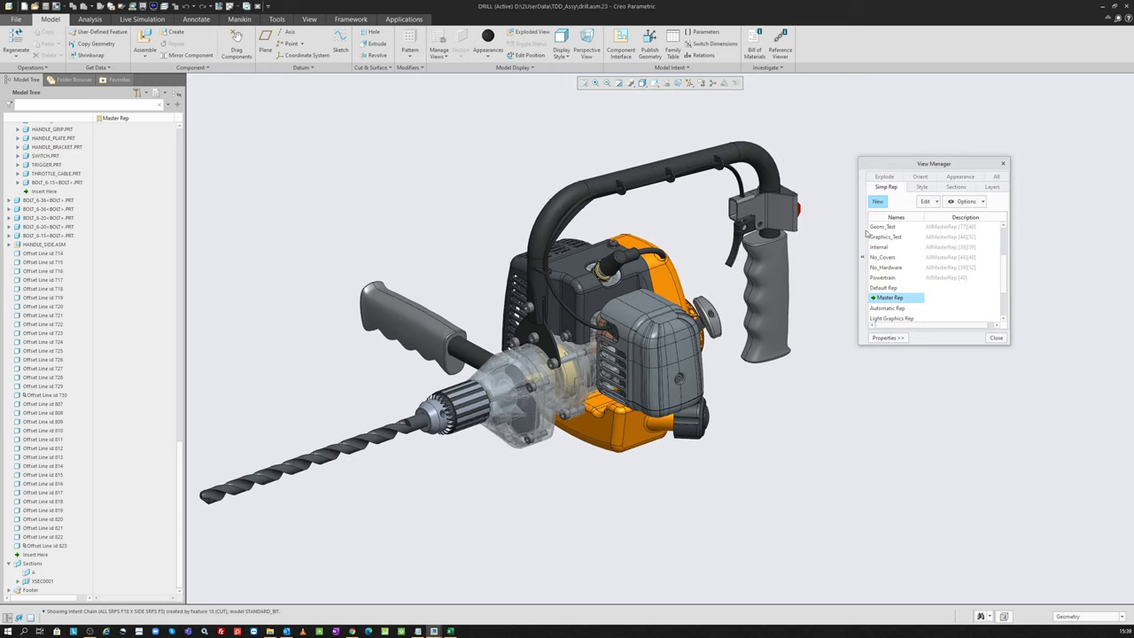
pyautogui.moveTo(893, 166); pyautogui.dragTo(867, 179)
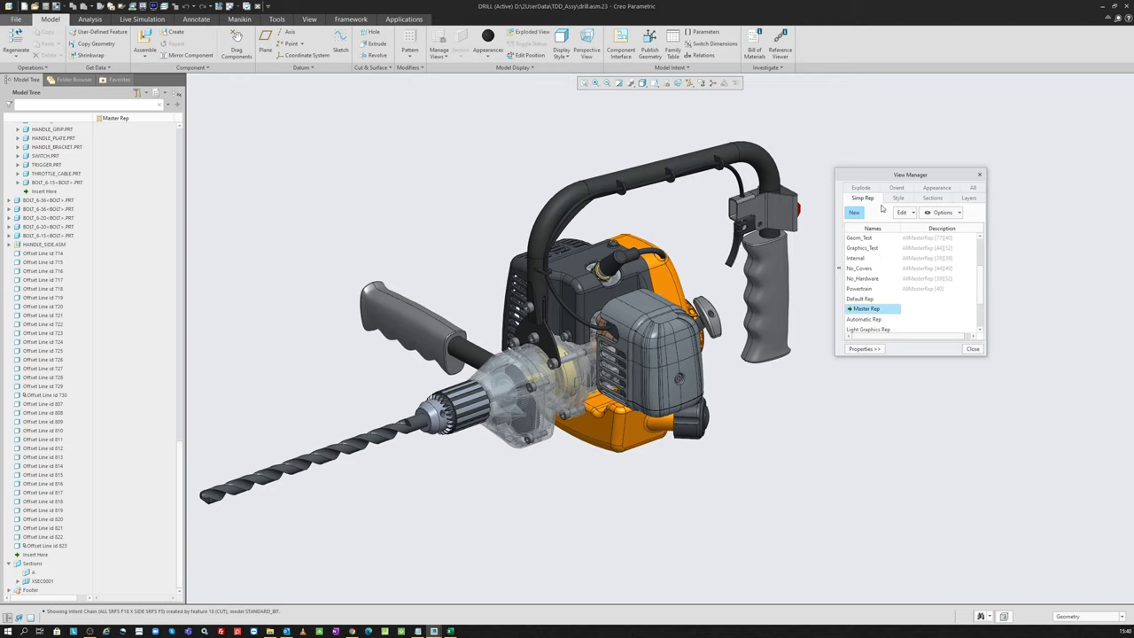
pyautogui.scroll(2, 876, 252)
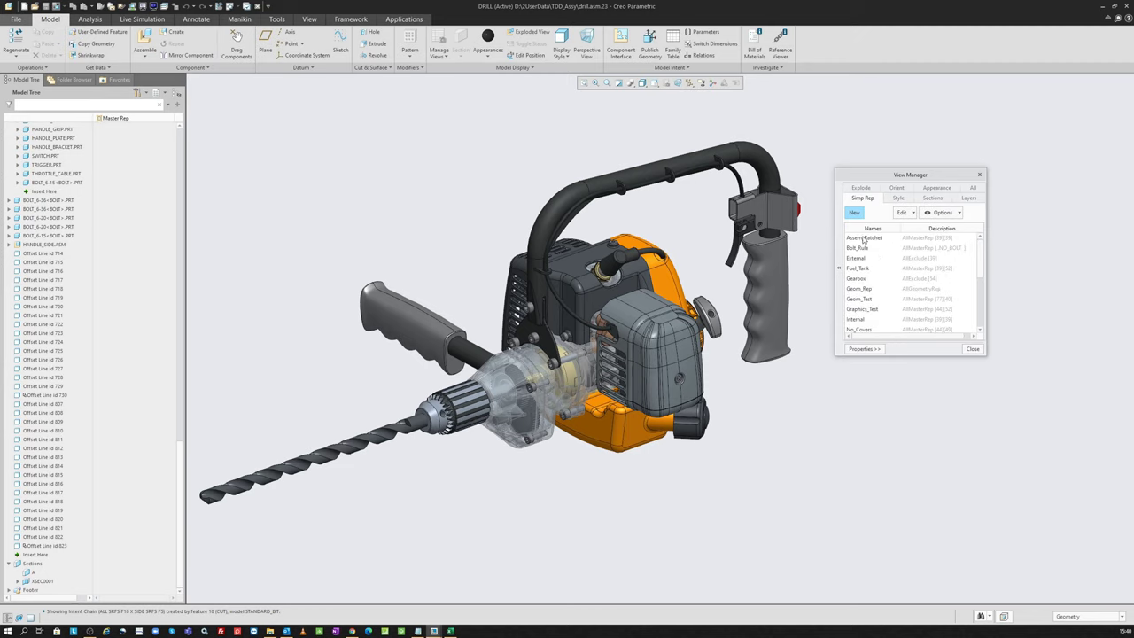
pyautogui.scroll(-2, 877, 267)
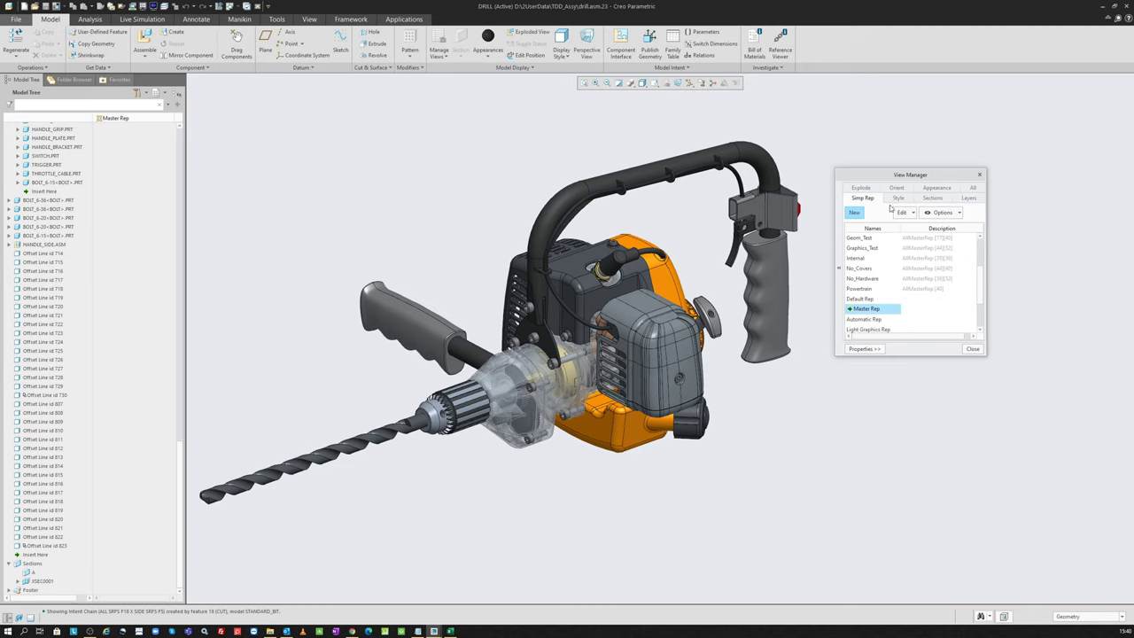
pyautogui.moveTo(902, 178); pyautogui.dragTo(899, 196)
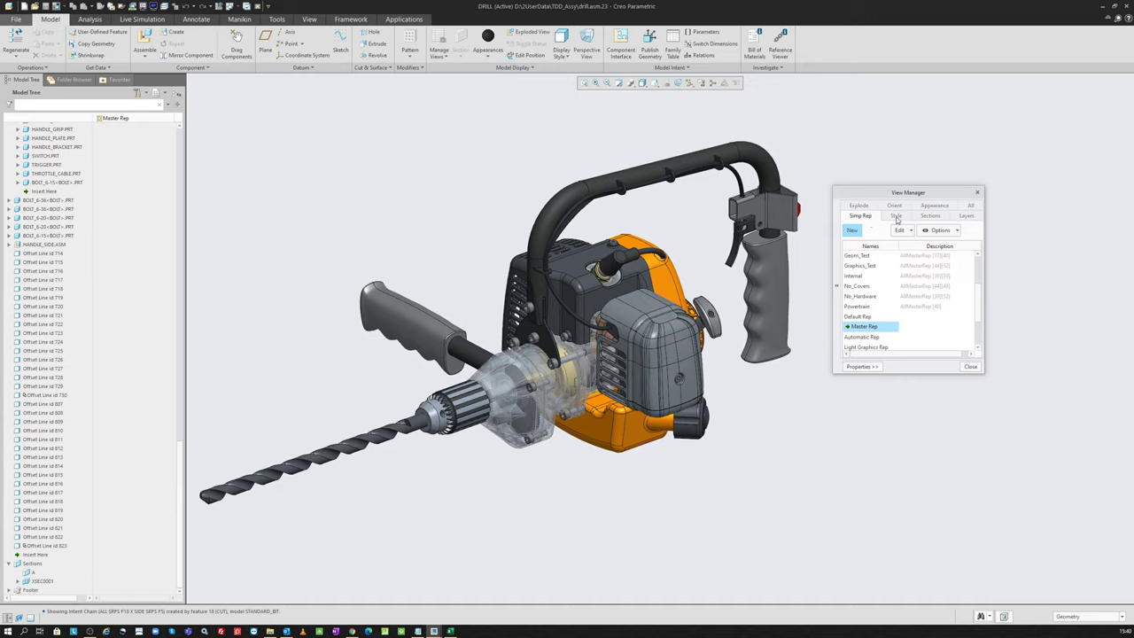
# Preview the Gearbox_No_Hidden and Covers_No_Hidden styles, restore Master Style, then list cross-sections
pyautogui.click(896, 216)
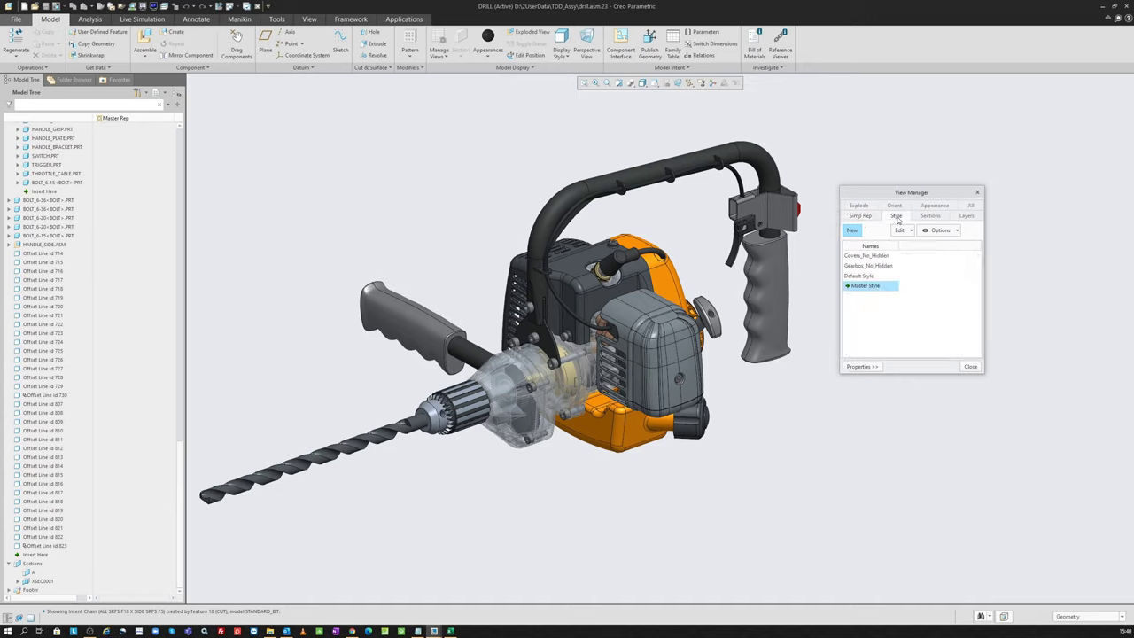
pyautogui.doubleClick(872, 265)
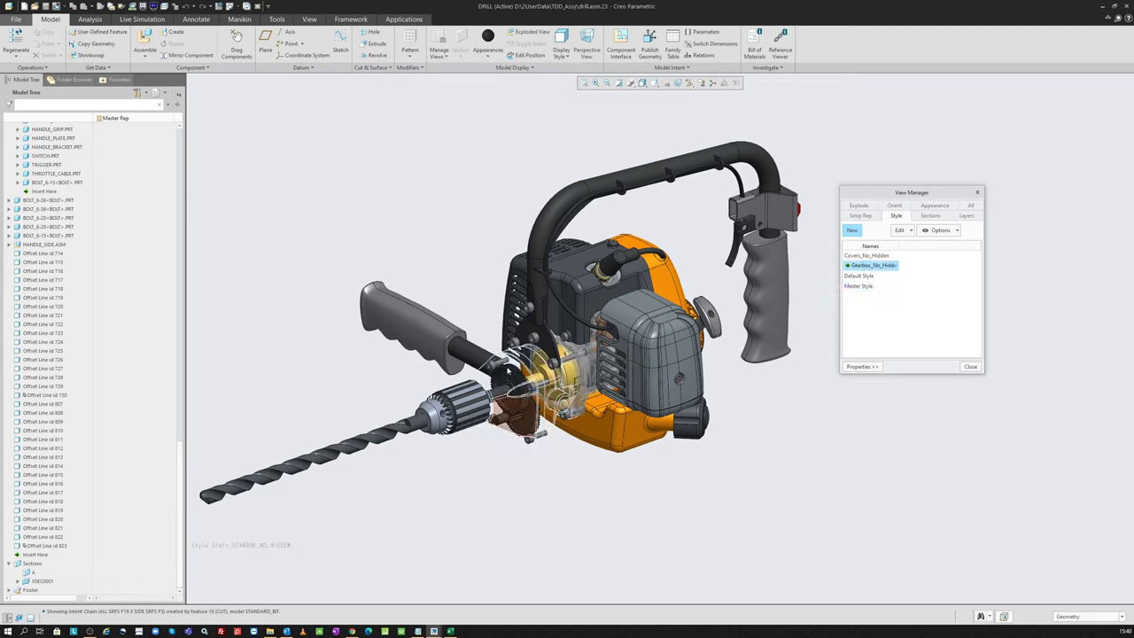
pyautogui.doubleClick(869, 256)
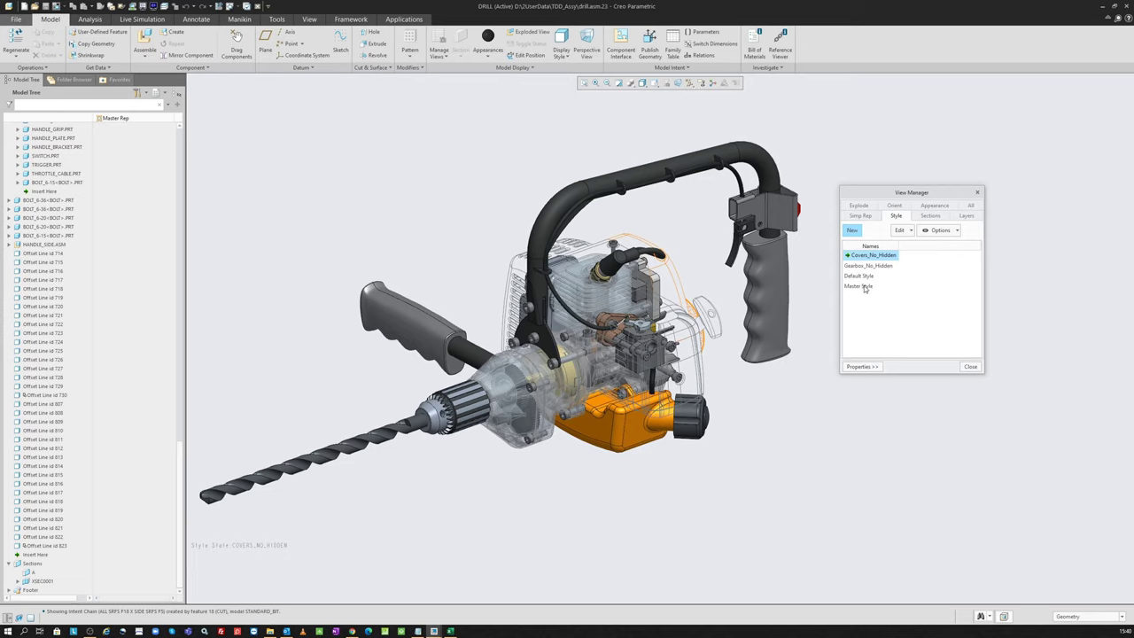
pyautogui.doubleClick(865, 286)
pyautogui.click(923, 218)
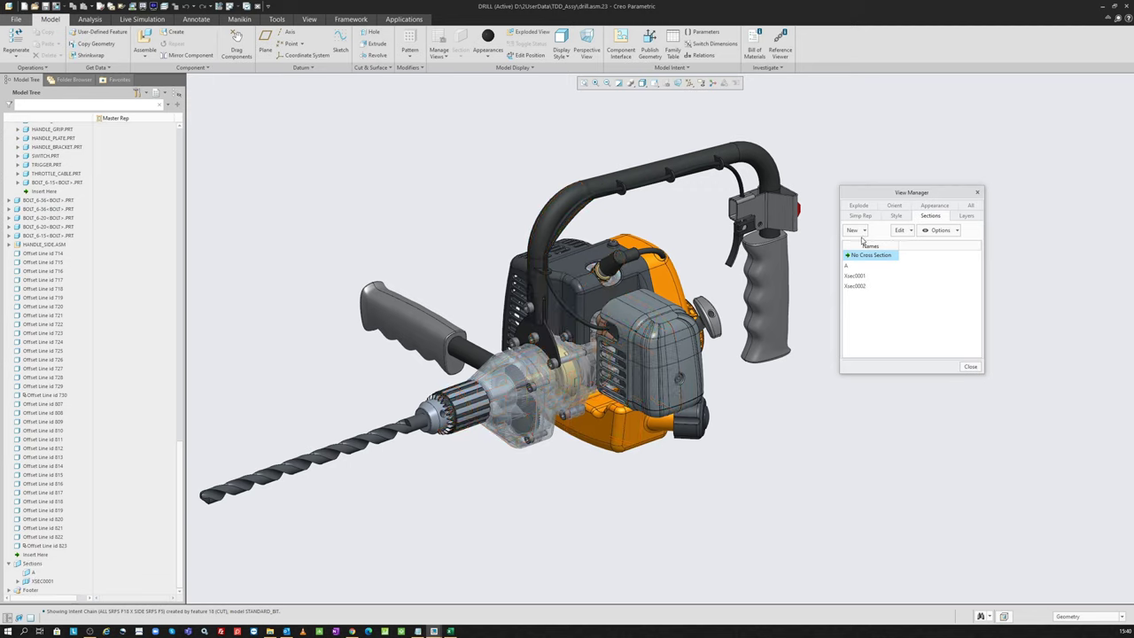
# Create planar cross-section B through the ASM_RIGHT plane, cutting the drill lengthwise
pyautogui.click(307, 19)
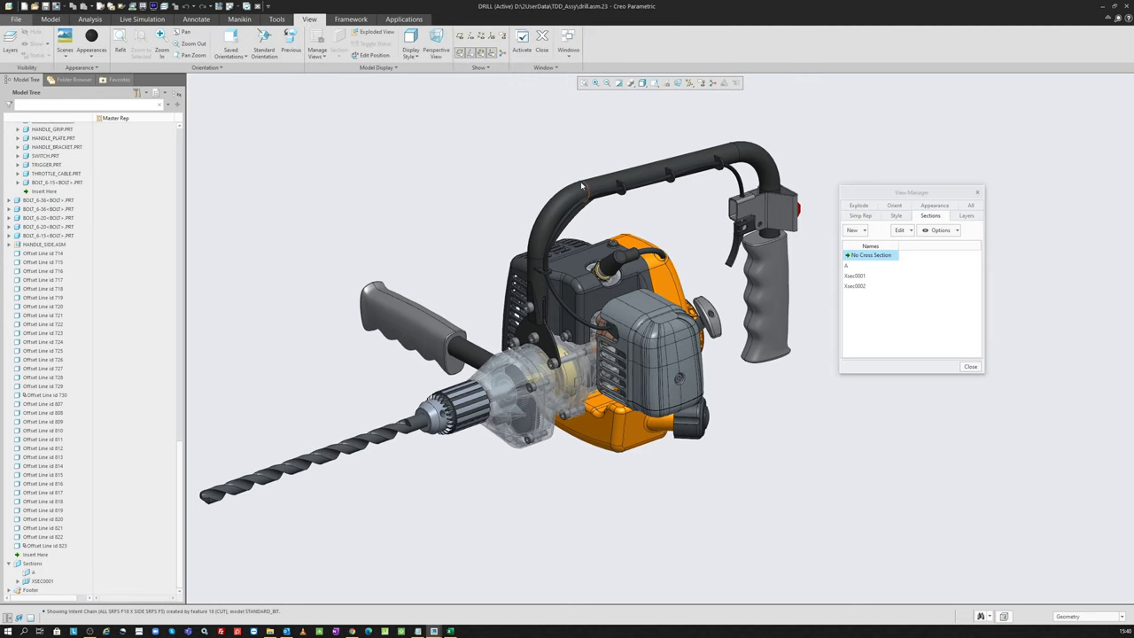
pyautogui.click(858, 230)
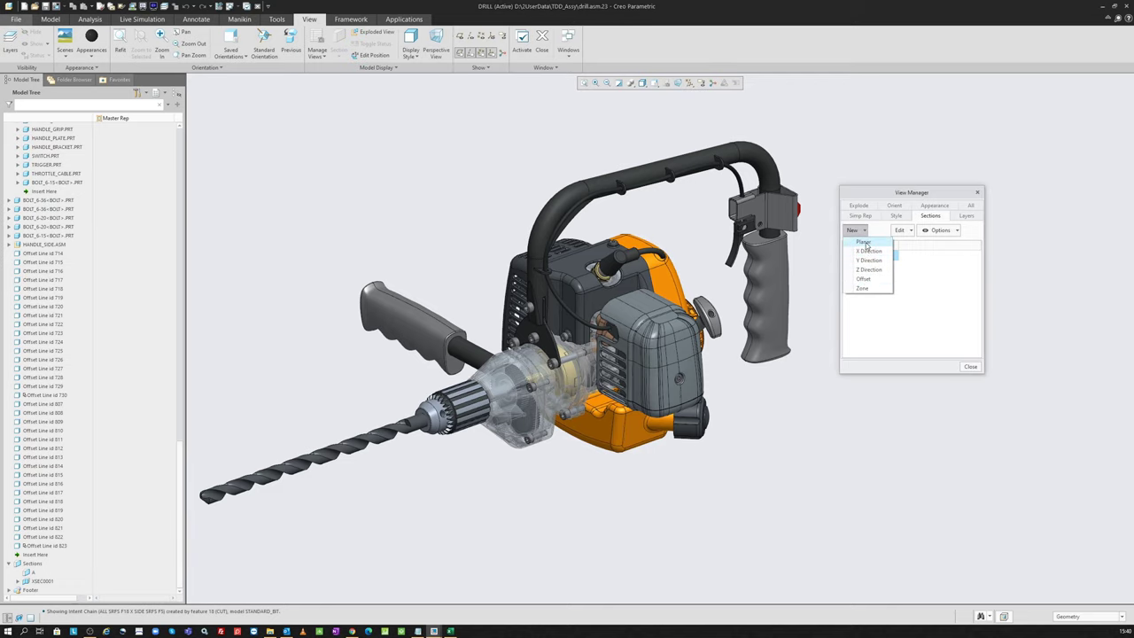
pyautogui.click(867, 252)
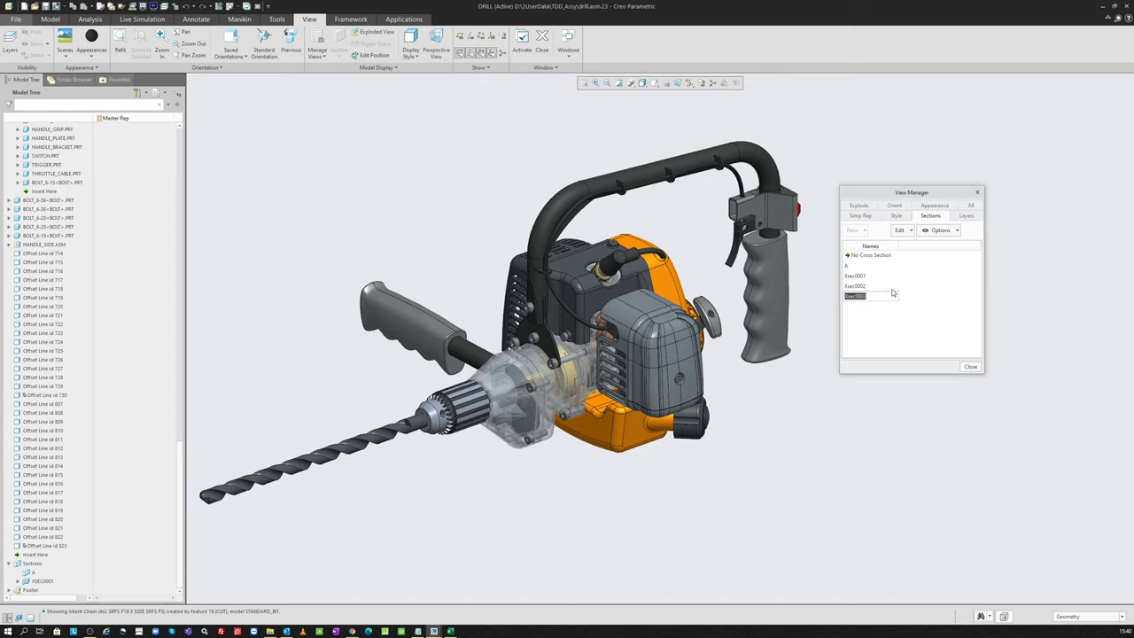
pyautogui.write('B')
pyautogui.press('Return')
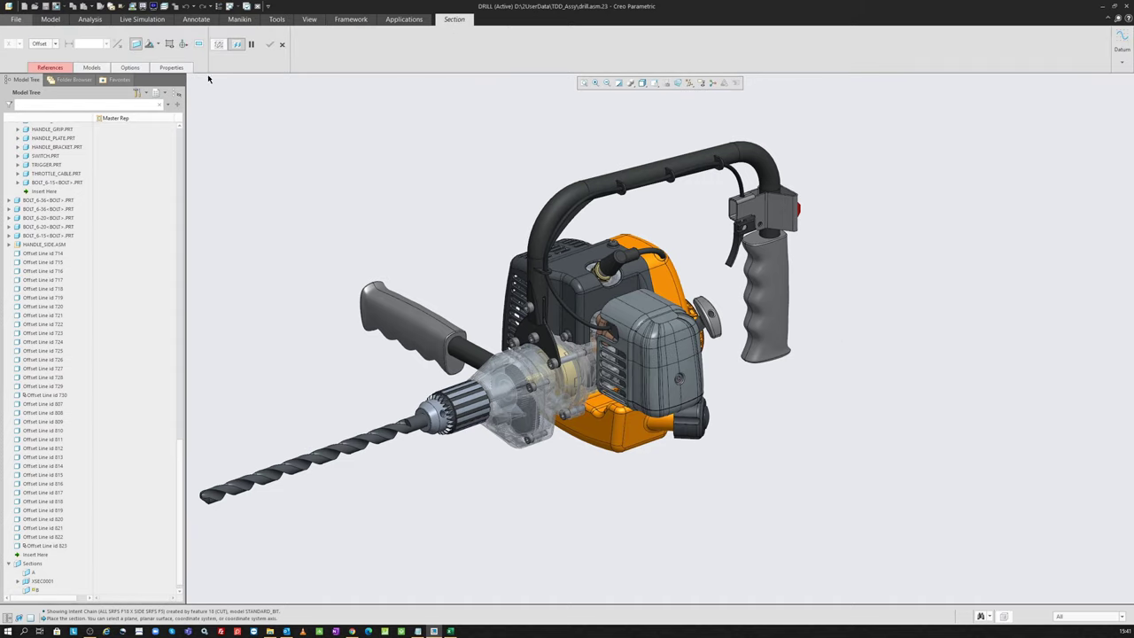
pyautogui.scroll(3, 71, 206)
pyautogui.scroll(5, 46, 311)
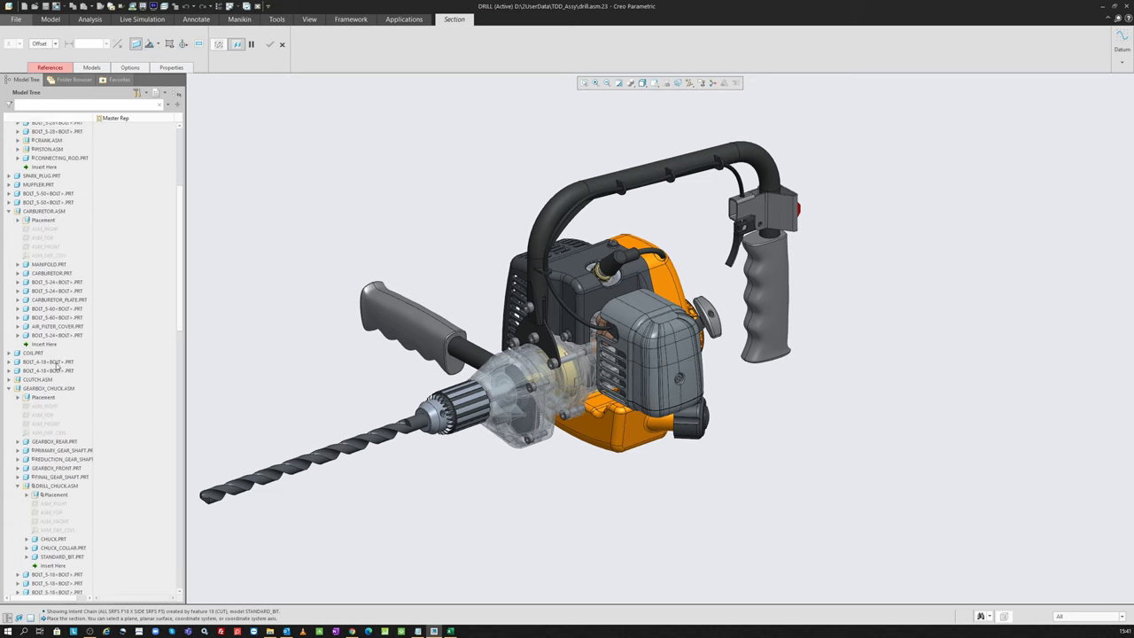
pyautogui.scroll(5, 40, 266)
pyautogui.scroll(3, 35, 177)
pyautogui.click(35, 144)
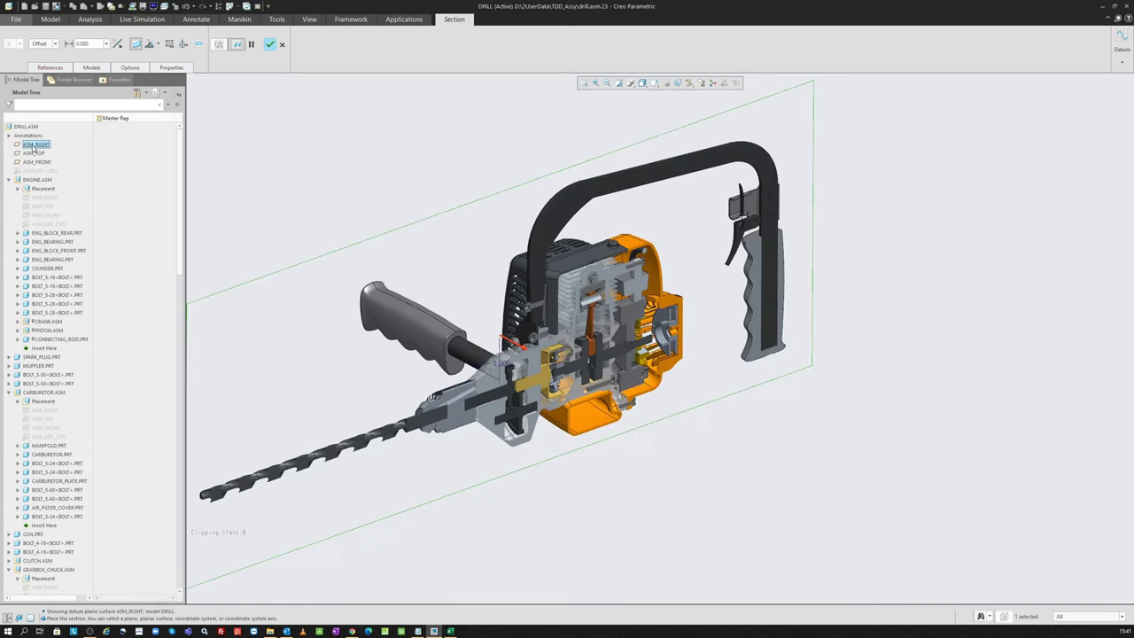
pyautogui.middleClick(299, 126)
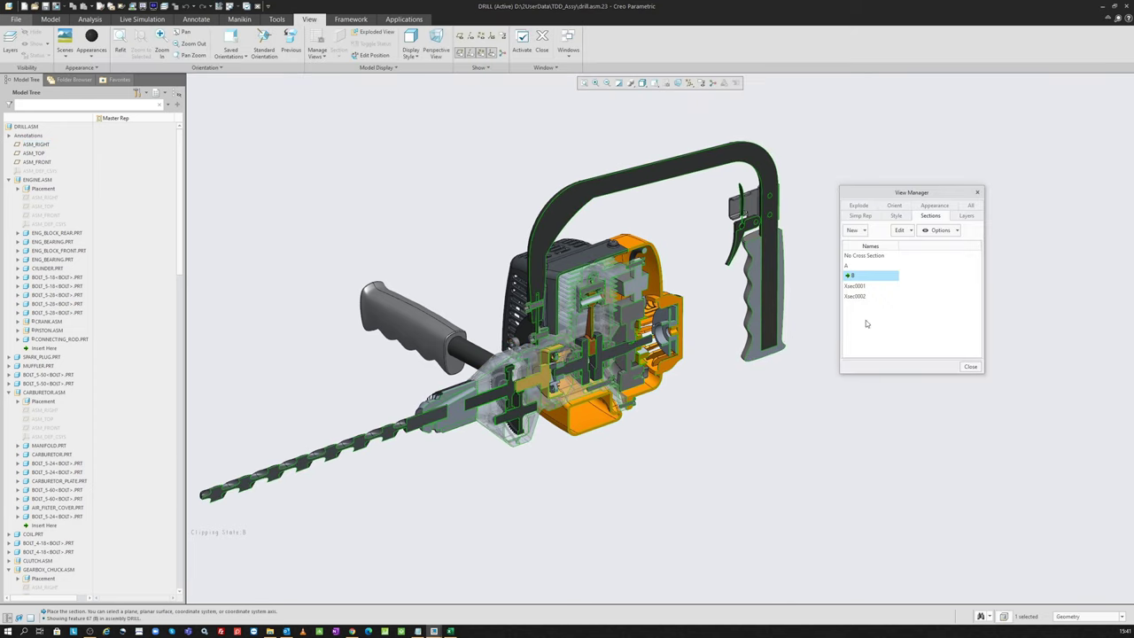
pyautogui.scroll(-10, 98, 394)
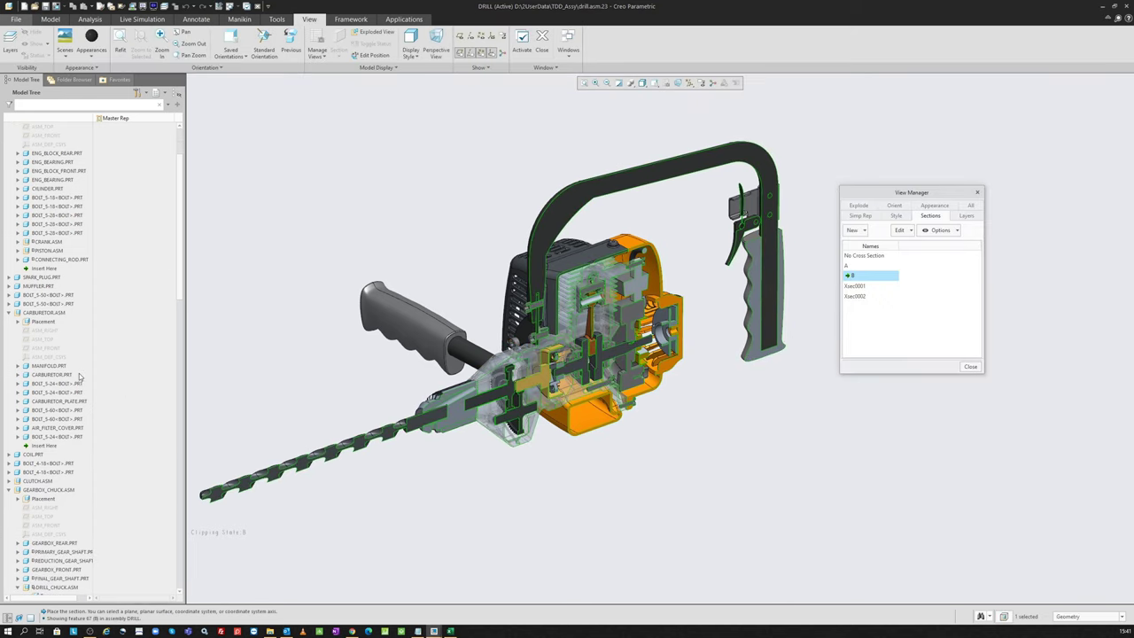
pyautogui.scroll(-5, 76, 383)
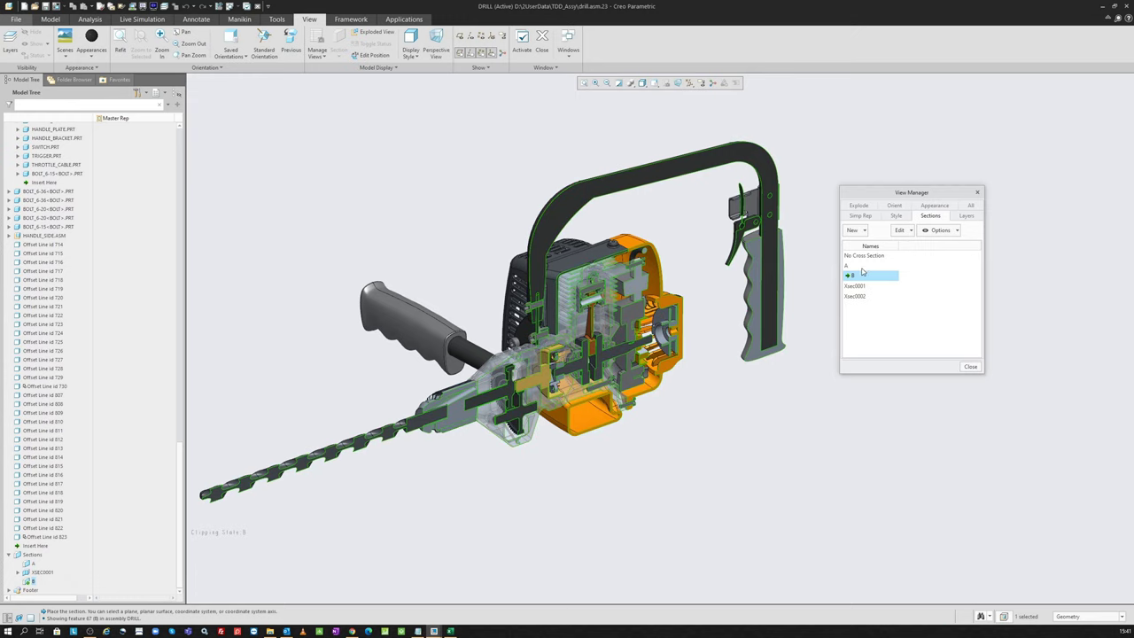
# Nudge the View Manager dialog while active section B slices the drill lengthwise
pyautogui.moveTo(901, 194); pyautogui.dragTo(889, 191)
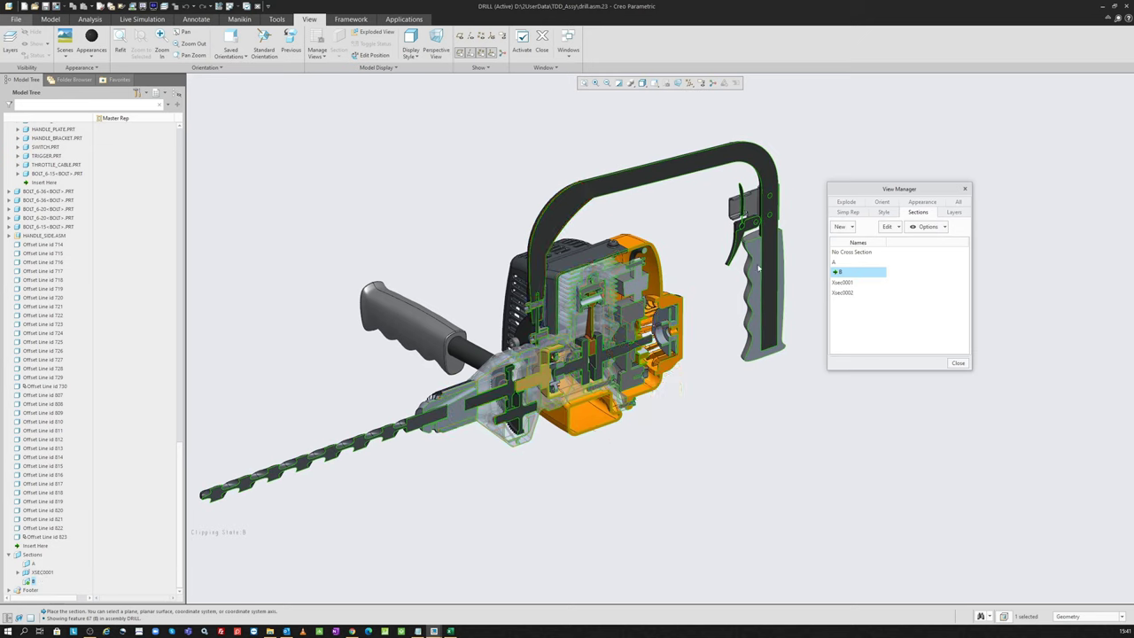
pyautogui.moveTo(917, 193); pyautogui.dragTo(921, 203)
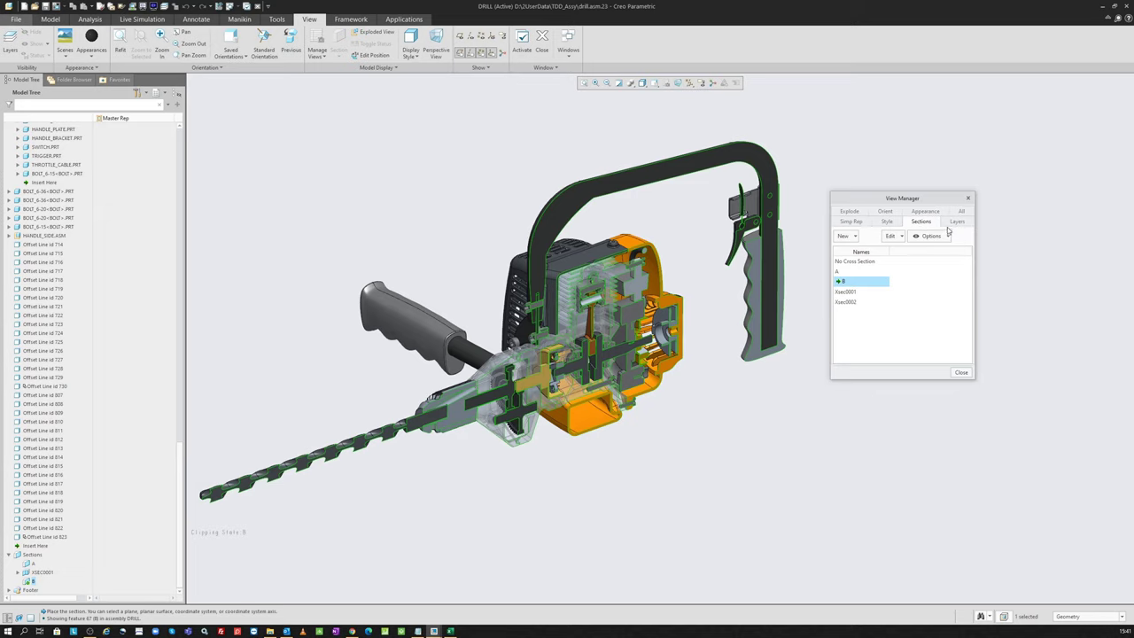
# View layer states, switch the tree to Layer Tree and back to Model Tree, then list explode states
pyautogui.click(952, 223)
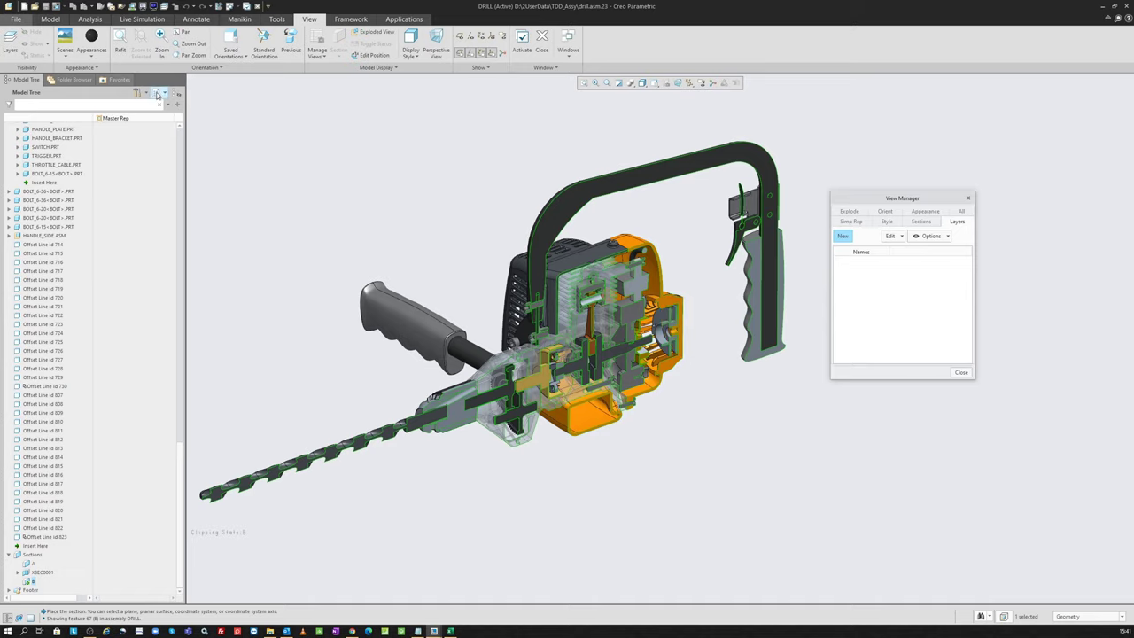
pyautogui.click(156, 92)
pyautogui.click(156, 133)
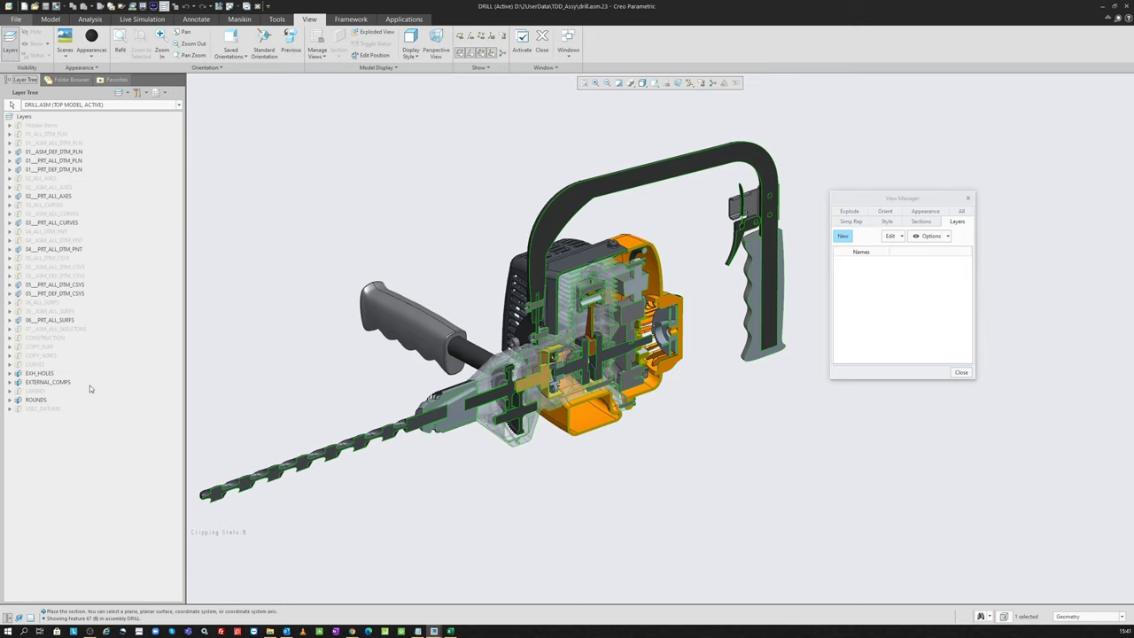
pyautogui.click(156, 92)
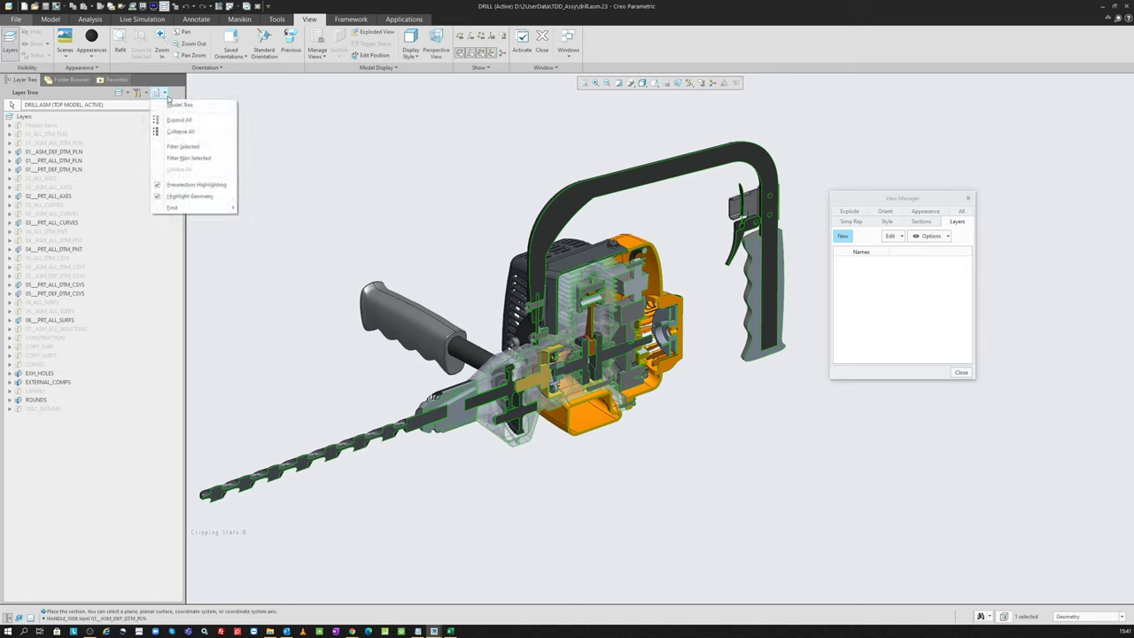
pyautogui.click(170, 106)
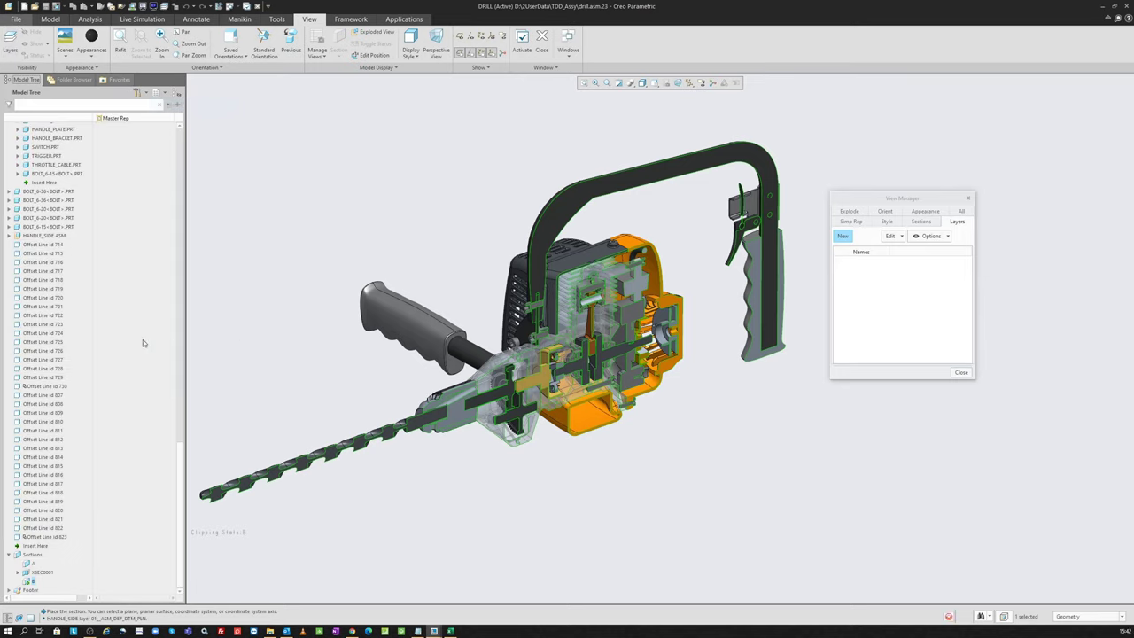
pyautogui.click(852, 213)
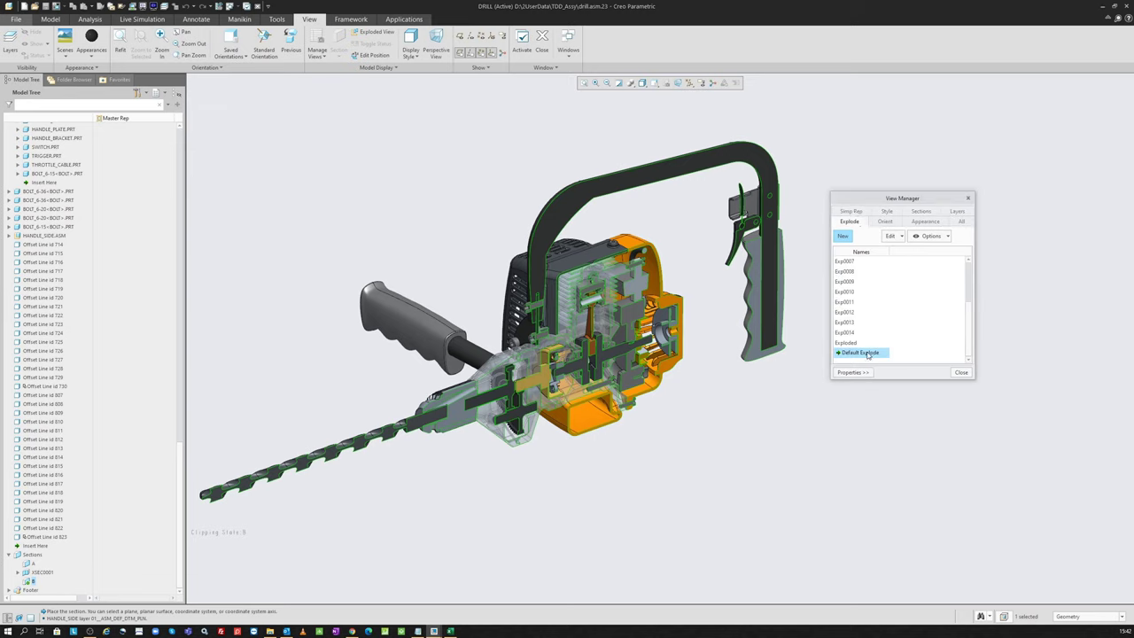
# Remove the cross-section by activating No Cross Section so the drill shows uncut
pyautogui.scroll(3, 888, 307)
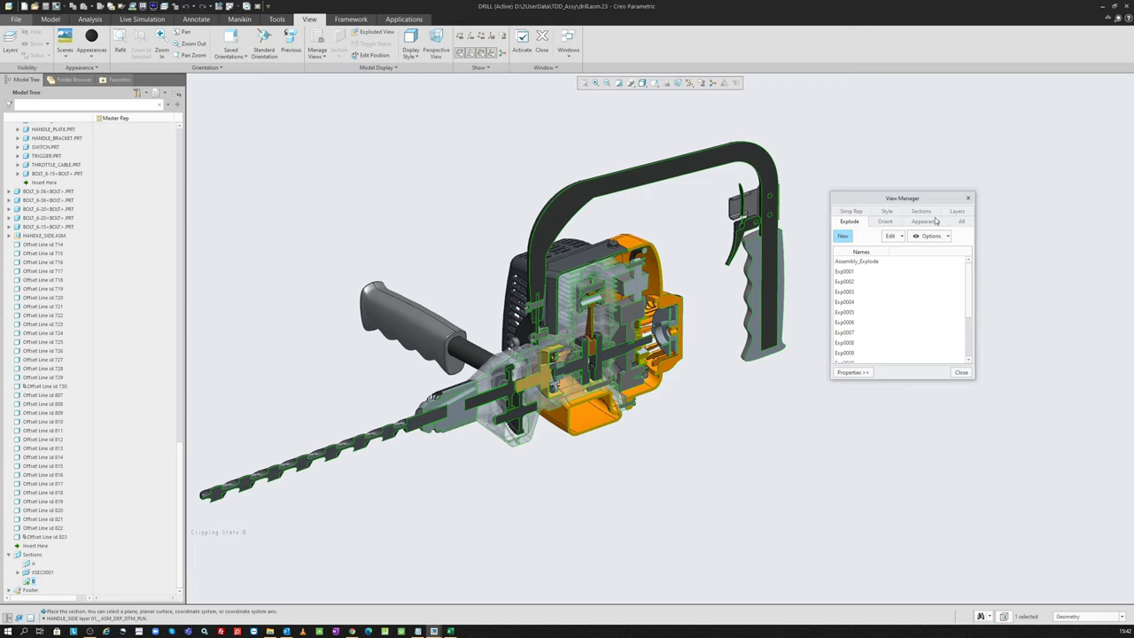
pyautogui.click(921, 213)
pyautogui.click(857, 263)
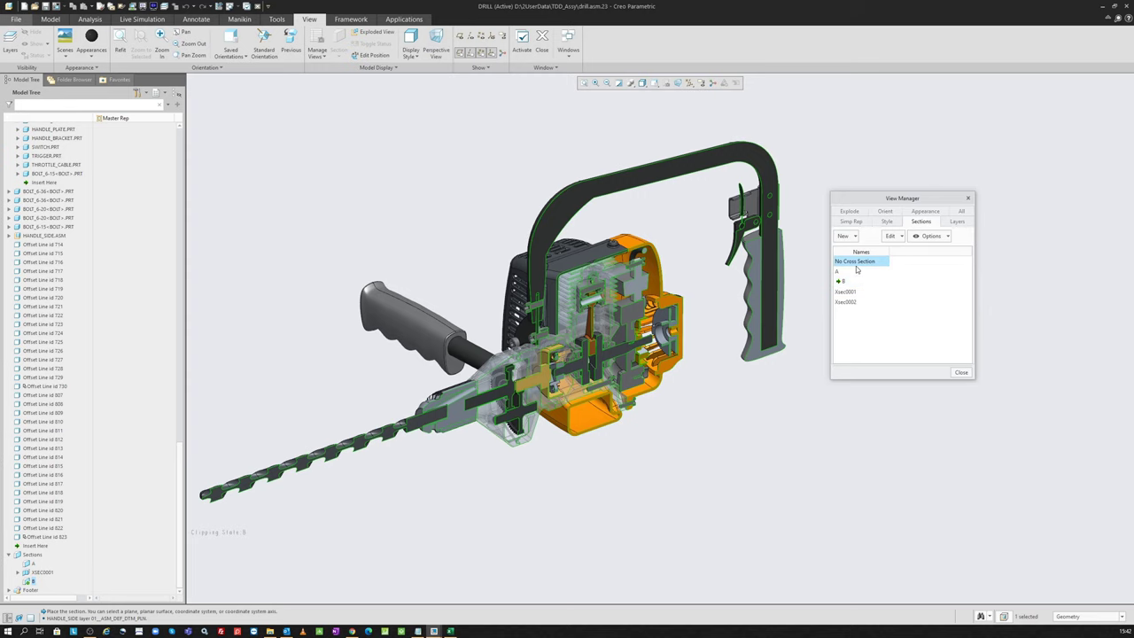
pyautogui.doubleClick(857, 260)
# Explode the drill with Assembly_Explode, then toggle Explode off to reassemble it
pyautogui.click(850, 213)
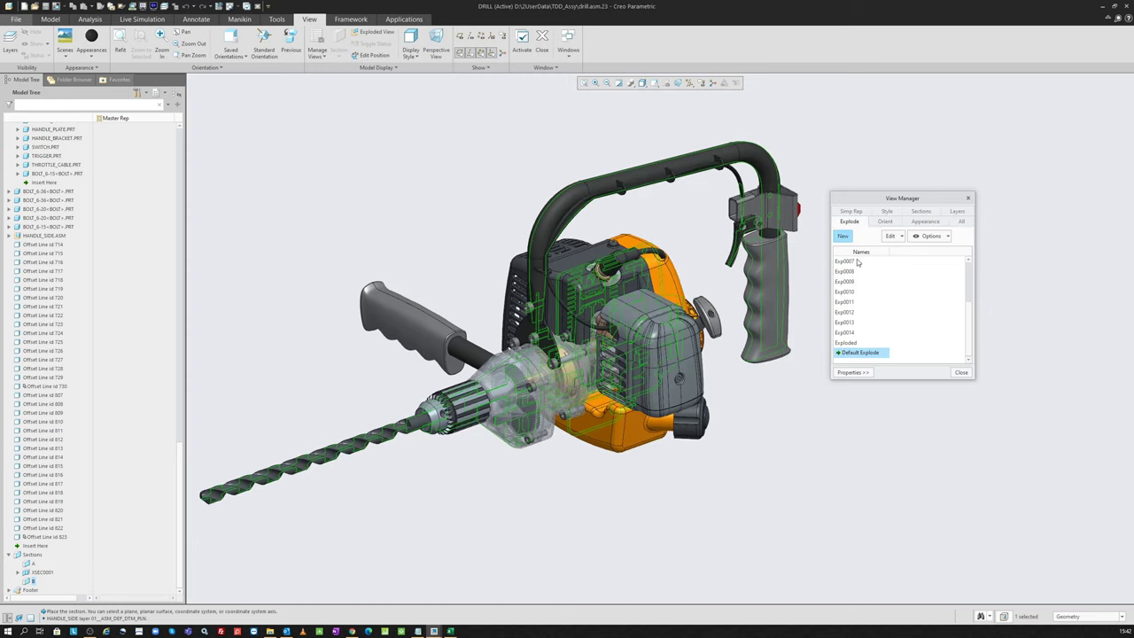
pyautogui.scroll(2, 864, 292)
pyautogui.click(867, 266)
pyautogui.doubleClick(864, 262)
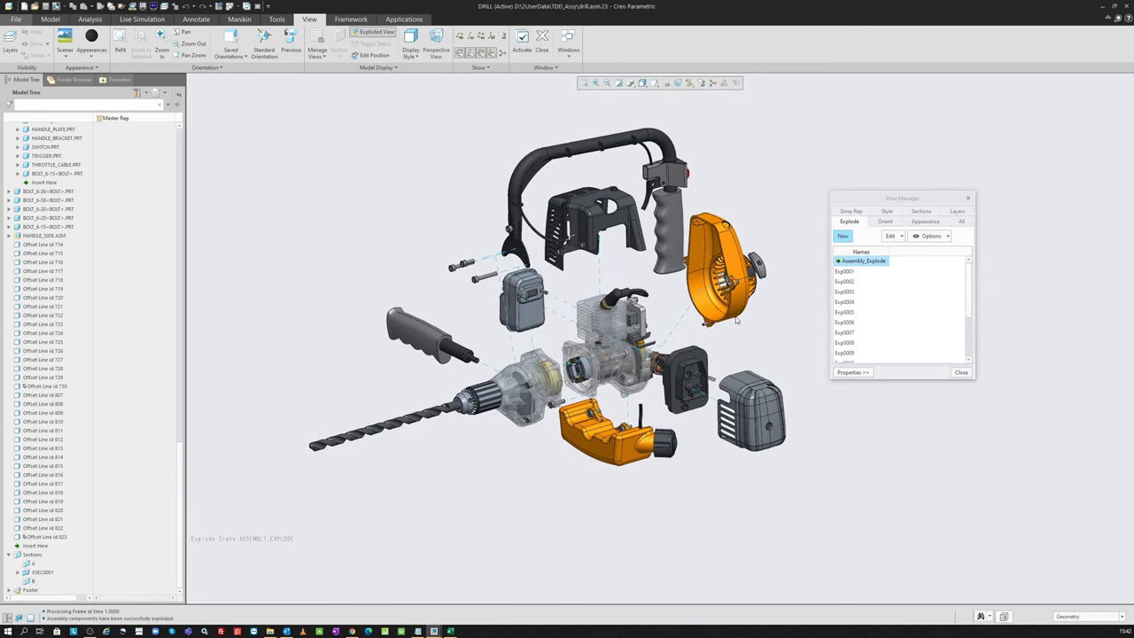
pyautogui.scroll(-3, 860, 294)
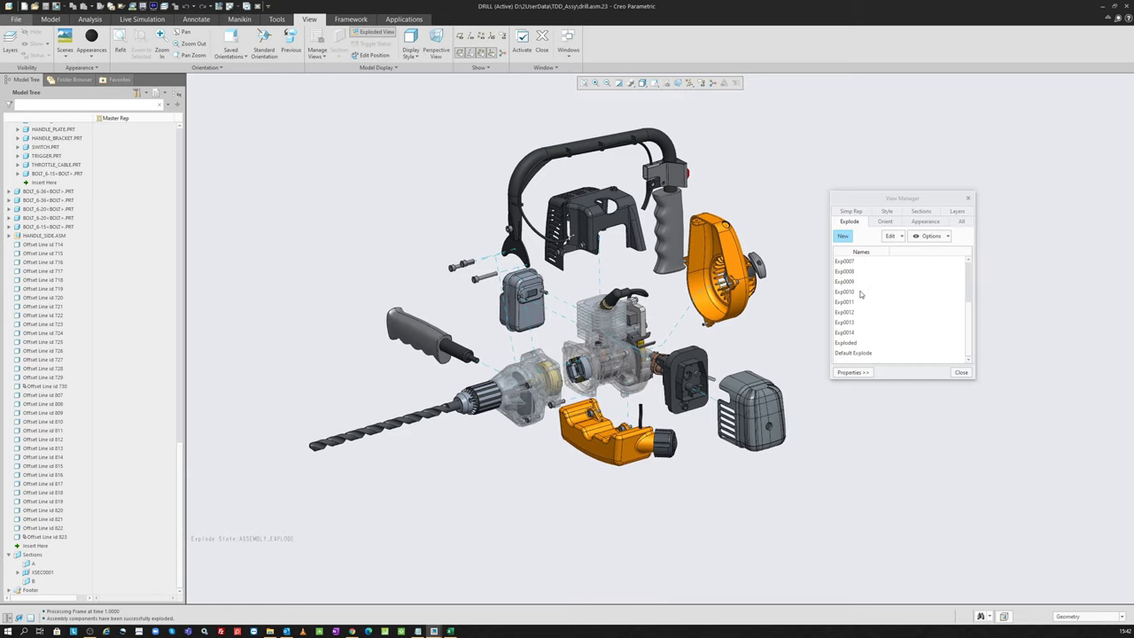
pyautogui.scroll(3, 857, 284)
pyautogui.rightClick(859, 264)
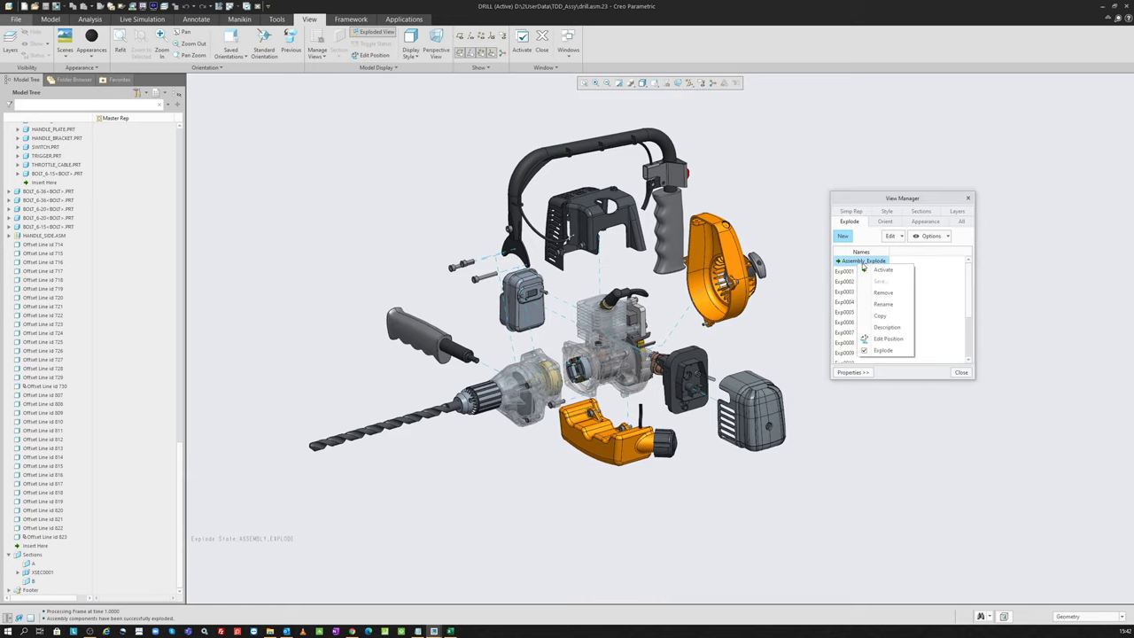
pyautogui.click(883, 351)
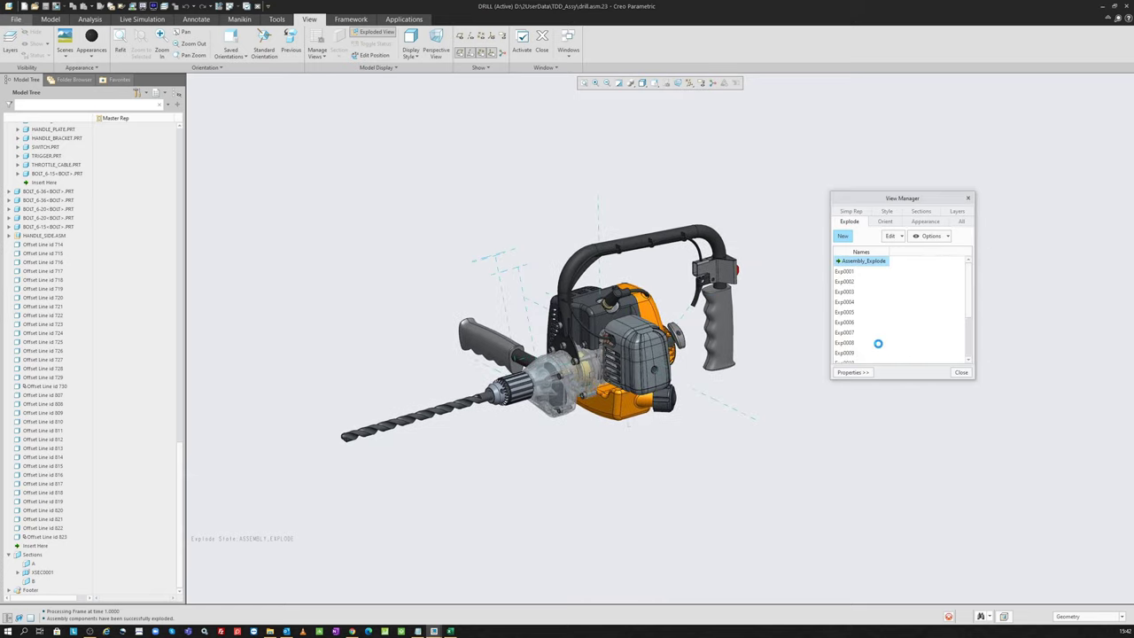
pyautogui.click(887, 223)
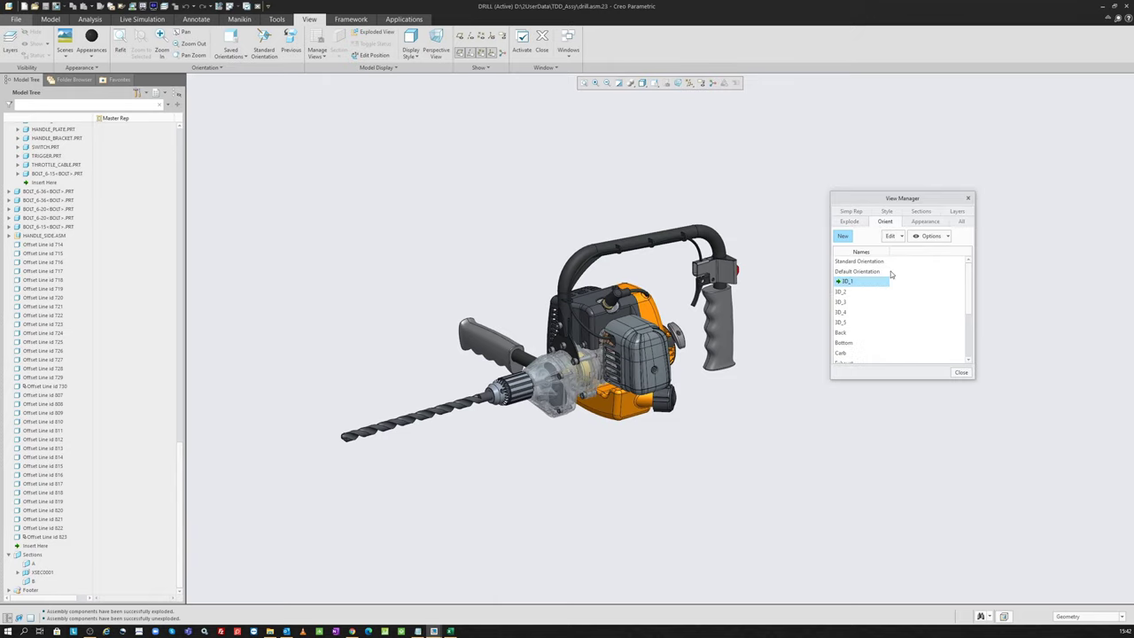
# Apply the Front orientation, then spin the drill into an angled 3D view
pyautogui.scroll(-3, 866, 301)
pyautogui.scroll(3, 866, 301)
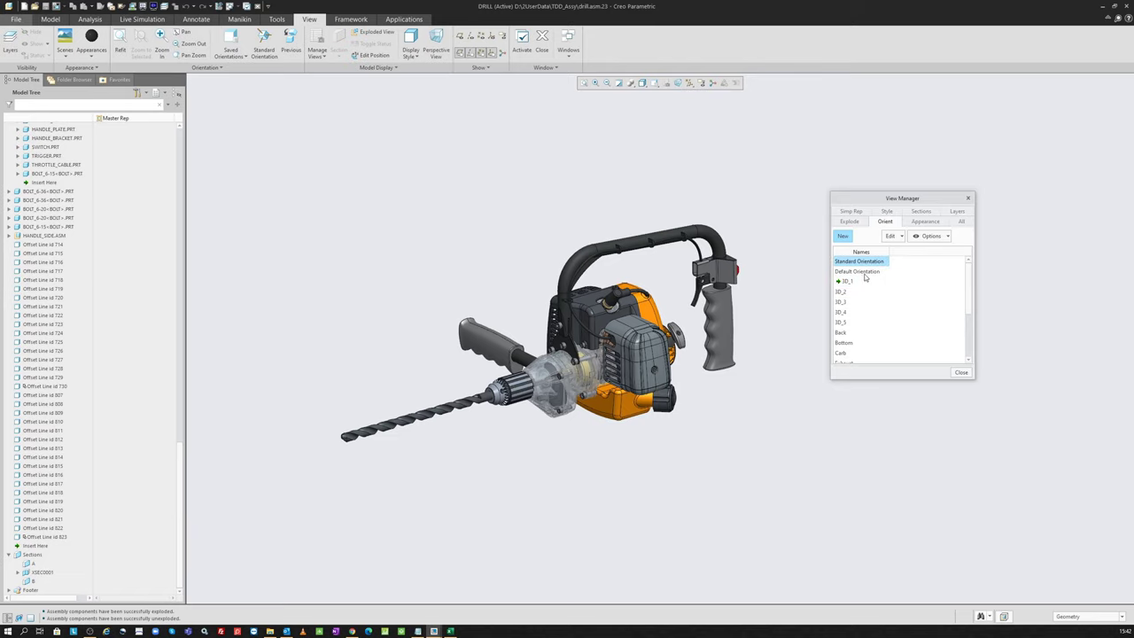
pyautogui.scroll(-1, 854, 292)
pyautogui.scroll(1, 851, 306)
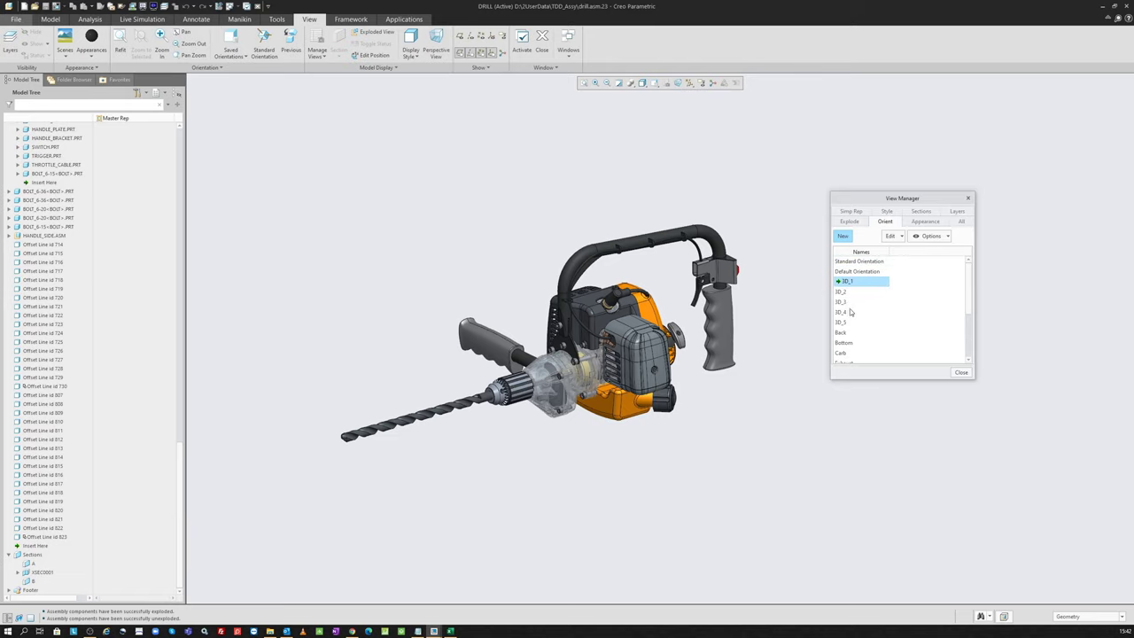
pyautogui.scroll(-1, 854, 313)
pyautogui.scroll(-1, 857, 323)
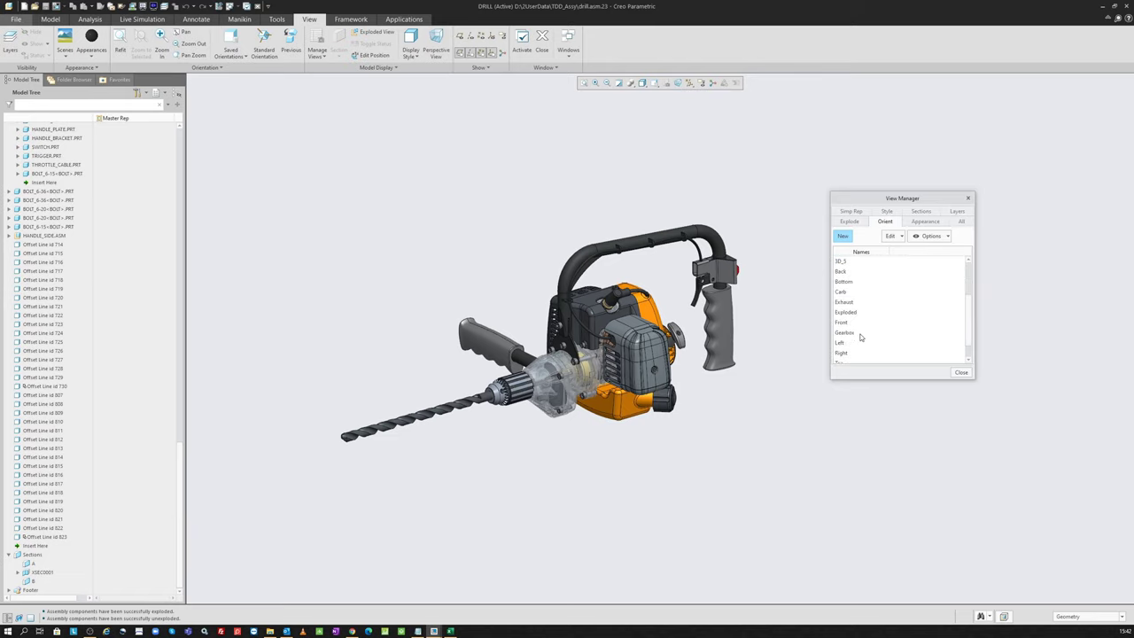
pyautogui.doubleClick(850, 322)
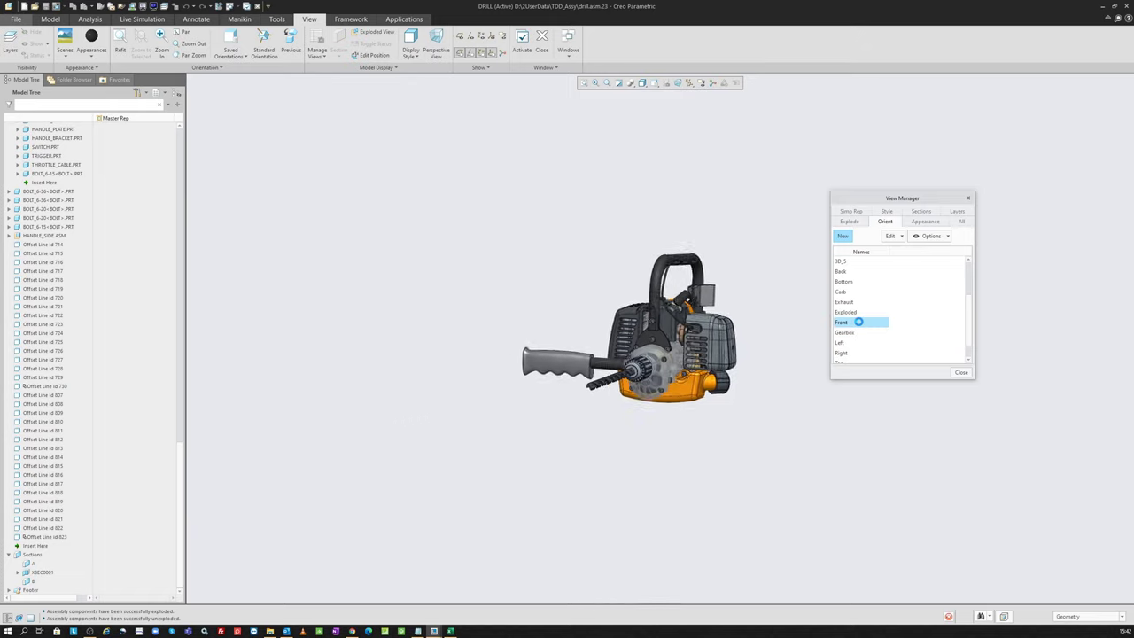
pyautogui.moveTo(793, 330); pyautogui.dragTo(685, 178, button='middle')
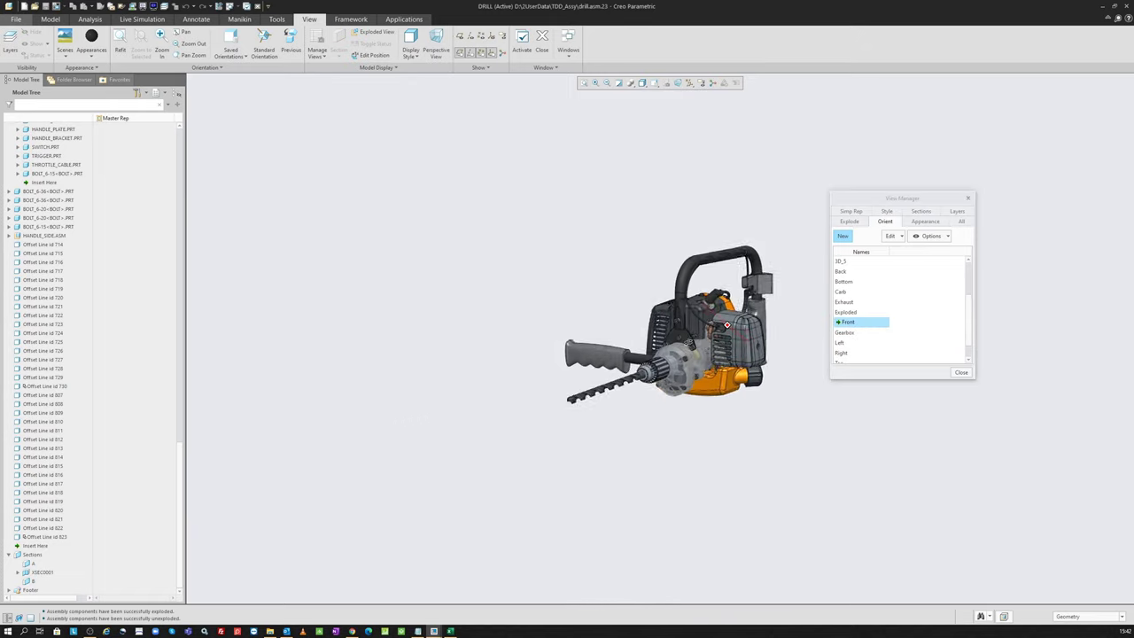
# Browse the Saved Orientations list, showing views such as Carb, Exhaust, Gearbox and Trigger
pyautogui.click(655, 83)
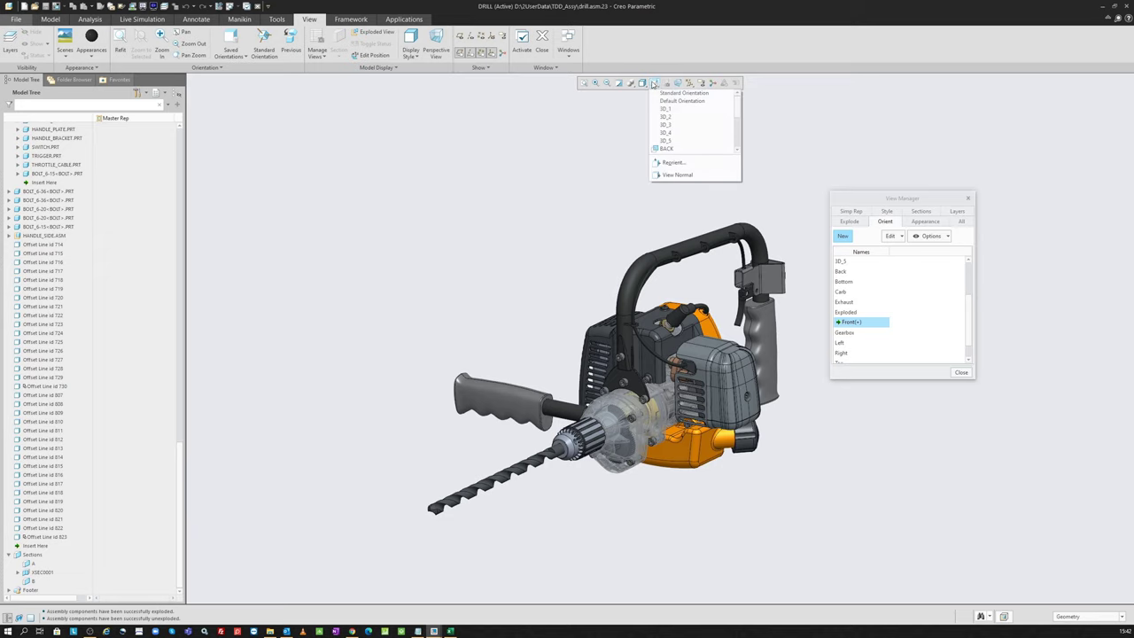
pyautogui.scroll(-1, 682, 119)
pyautogui.scroll(-1, 683, 128)
pyautogui.scroll(-1, 683, 128)
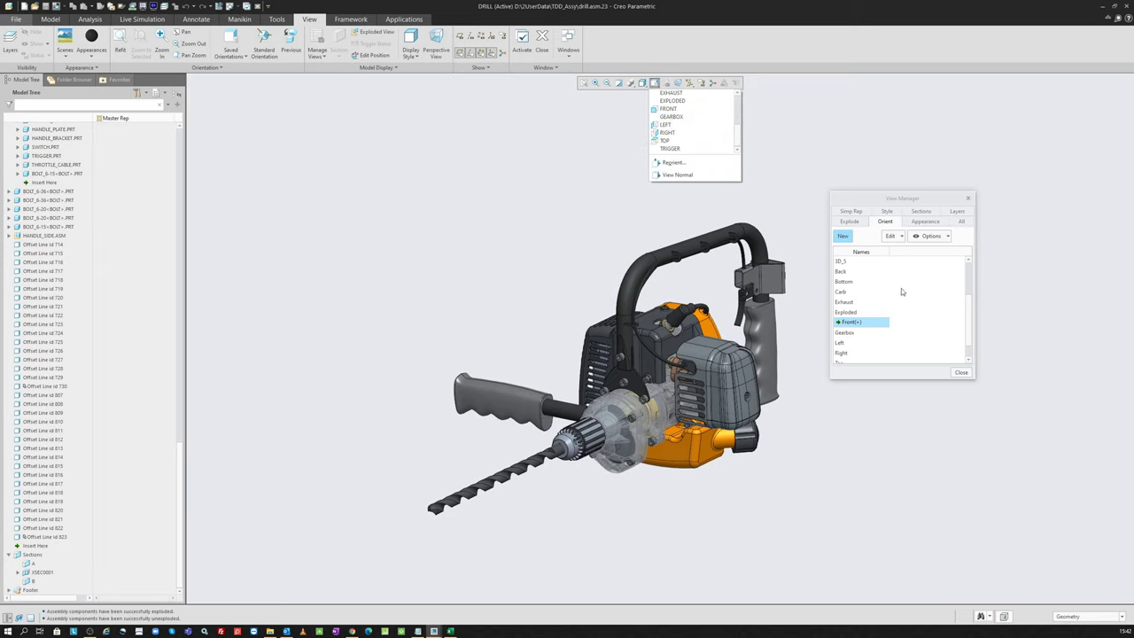
pyautogui.click(969, 305)
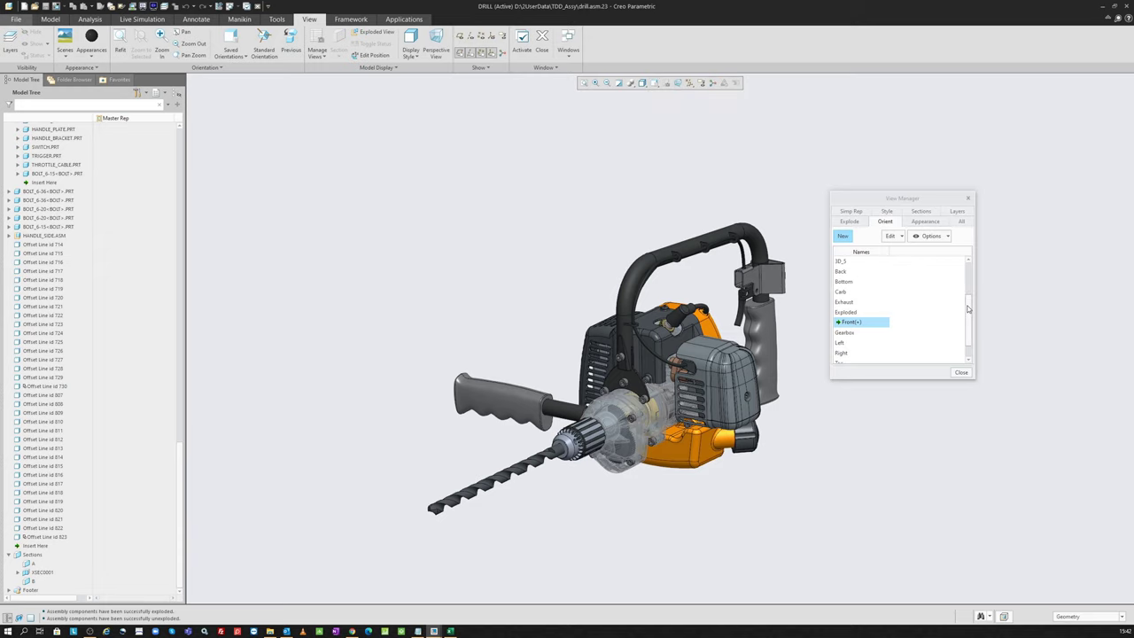
pyautogui.moveTo(970, 305); pyautogui.dragTo(918, 255)
pyautogui.click(655, 82)
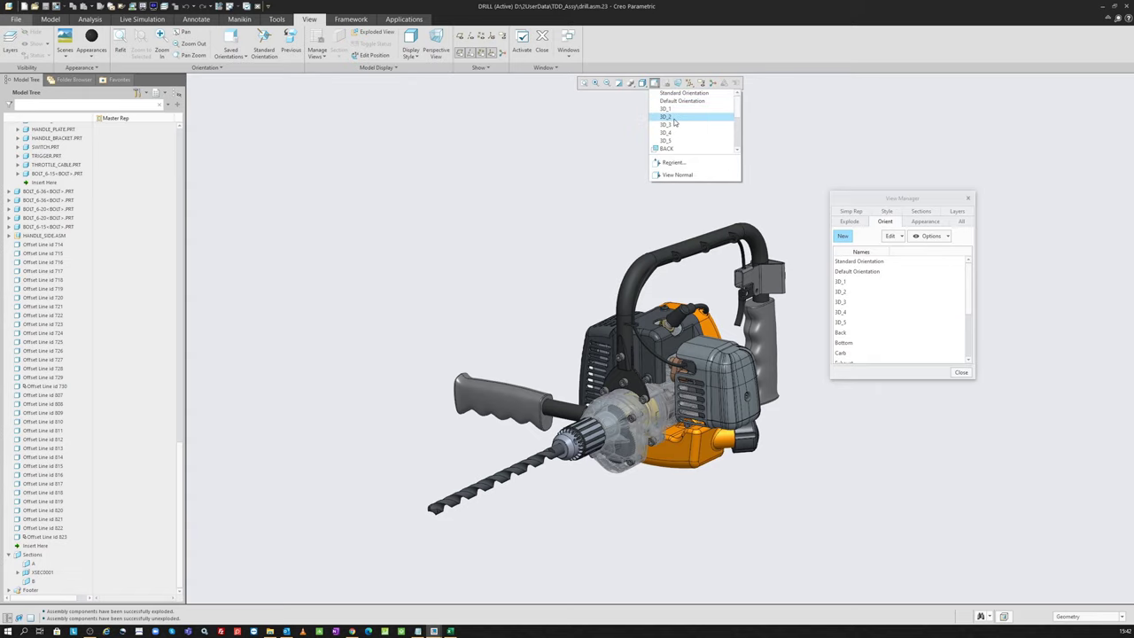
pyautogui.scroll(-1, 683, 143)
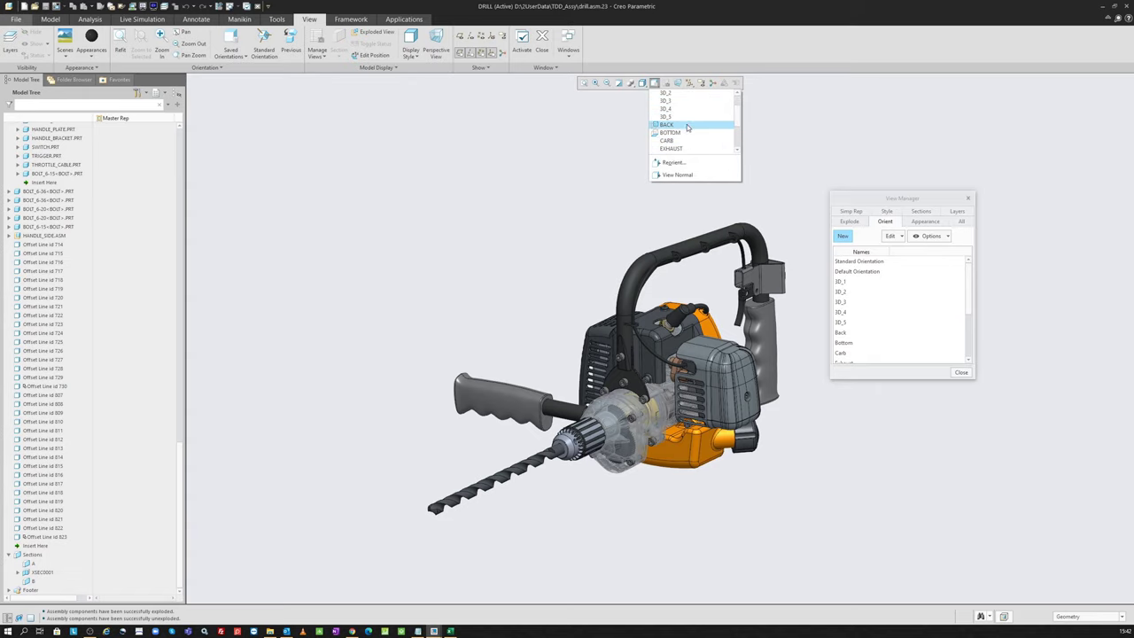
pyautogui.click(916, 340)
pyautogui.click(861, 352)
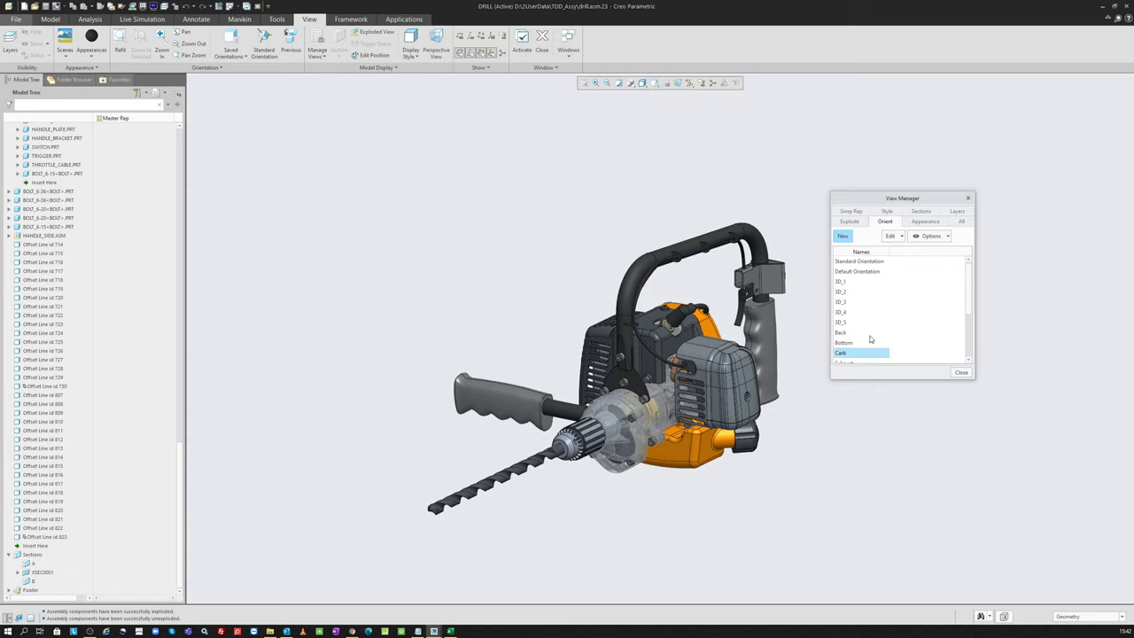
pyautogui.scroll(-3, 870, 324)
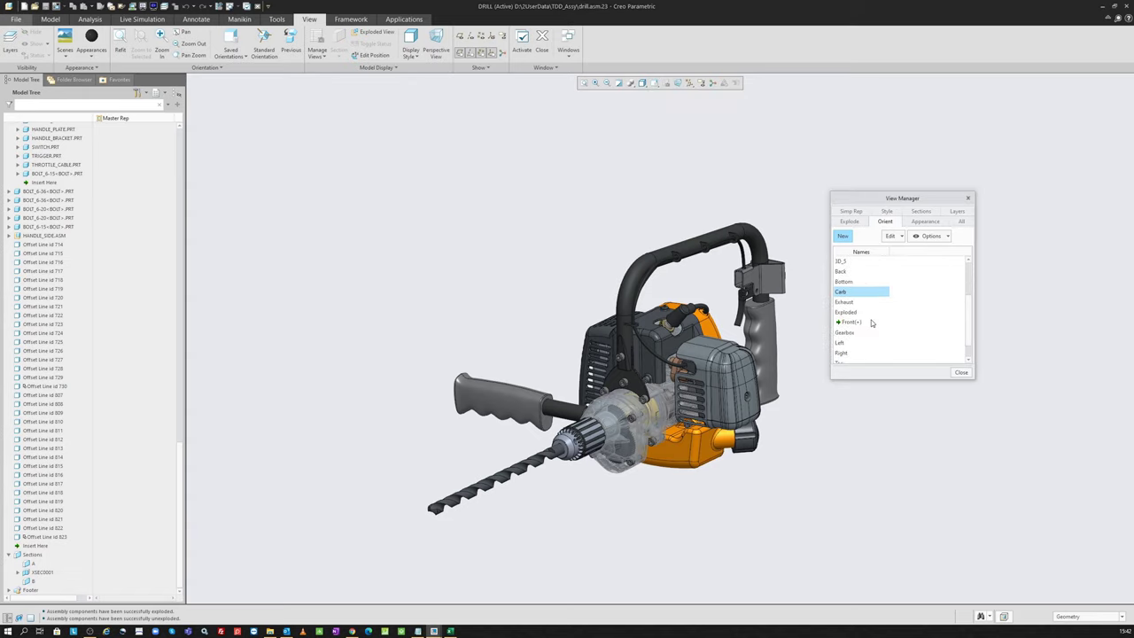
pyautogui.click(653, 83)
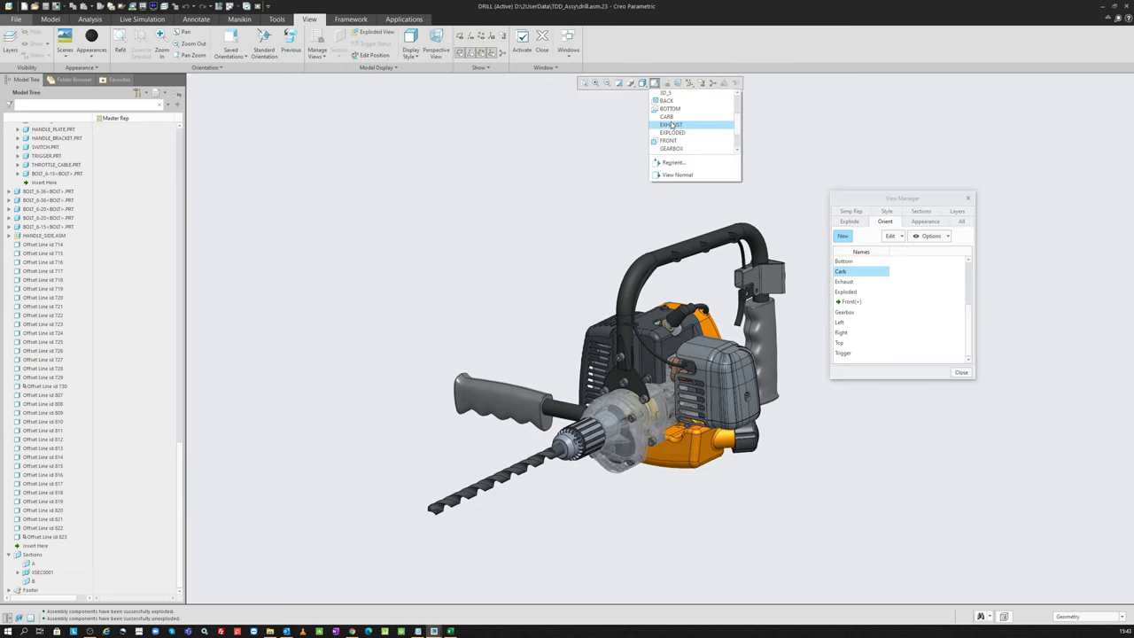
pyautogui.scroll(-4, 670, 133)
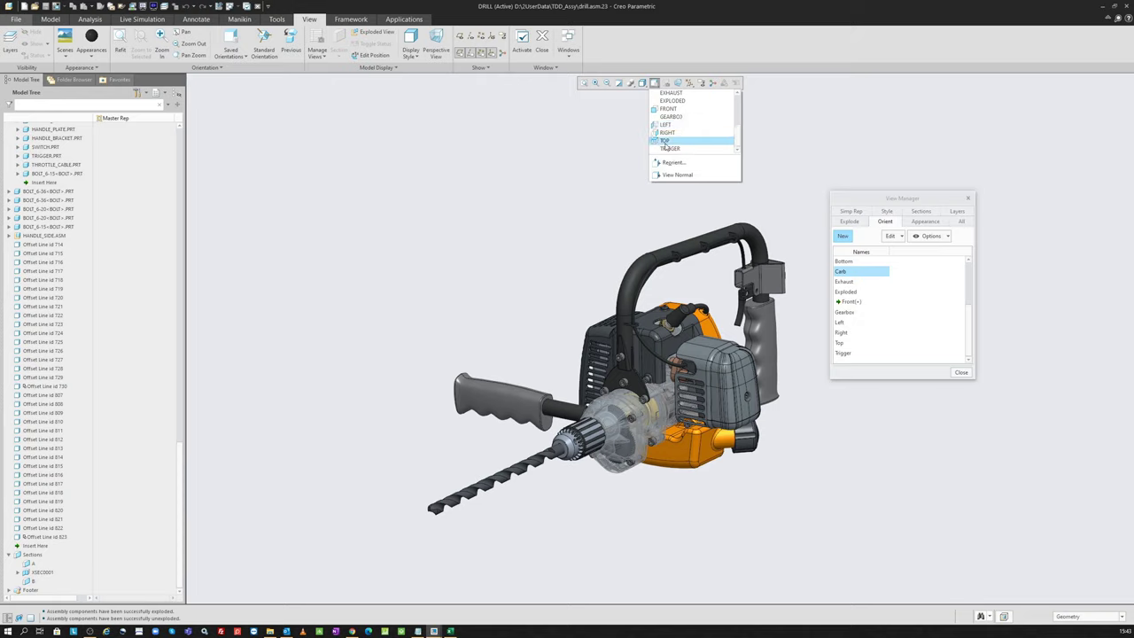
# Return to Front and create new orientation View0001 with the drill turned three-quarter
pyautogui.doubleClick(859, 304)
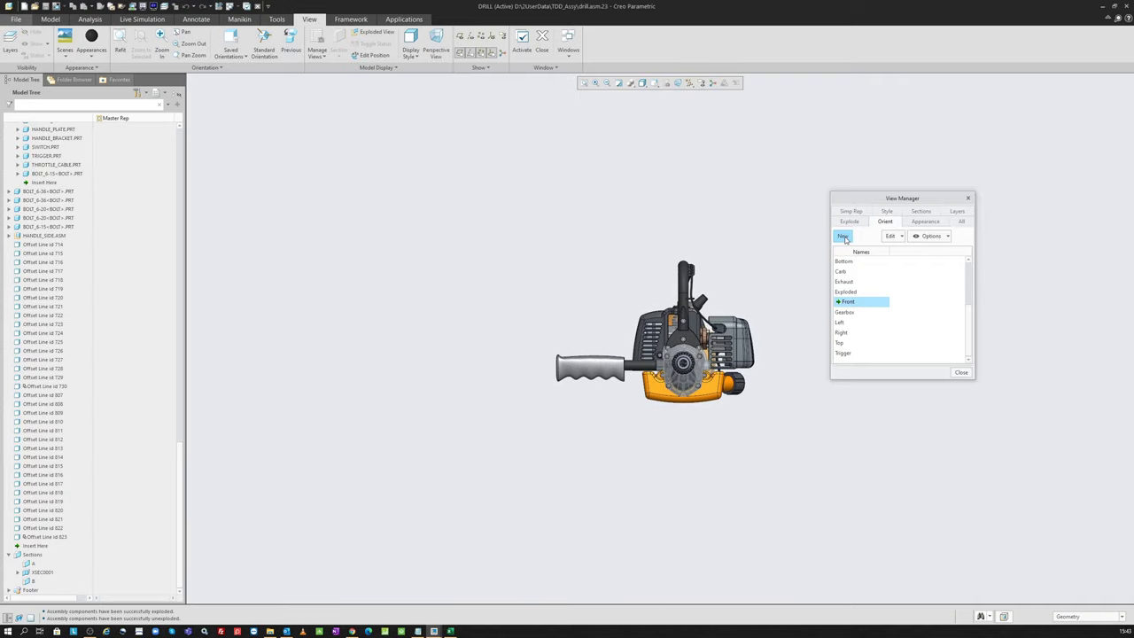
pyautogui.click(844, 236)
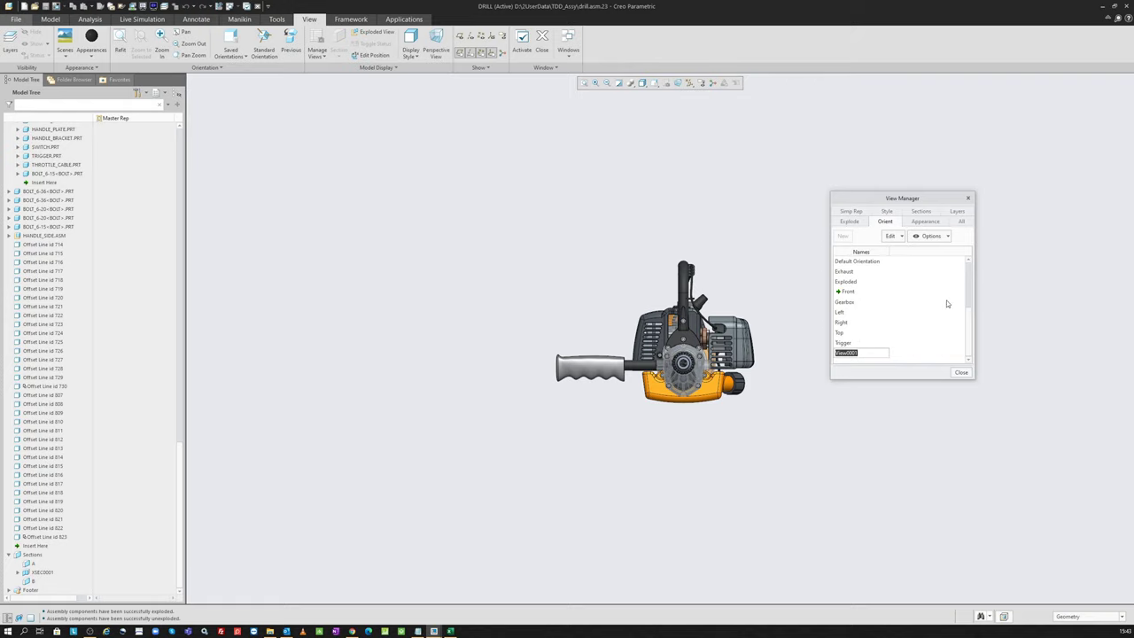
pyautogui.moveTo(732, 321); pyautogui.dragTo(856, 332, button='middle')
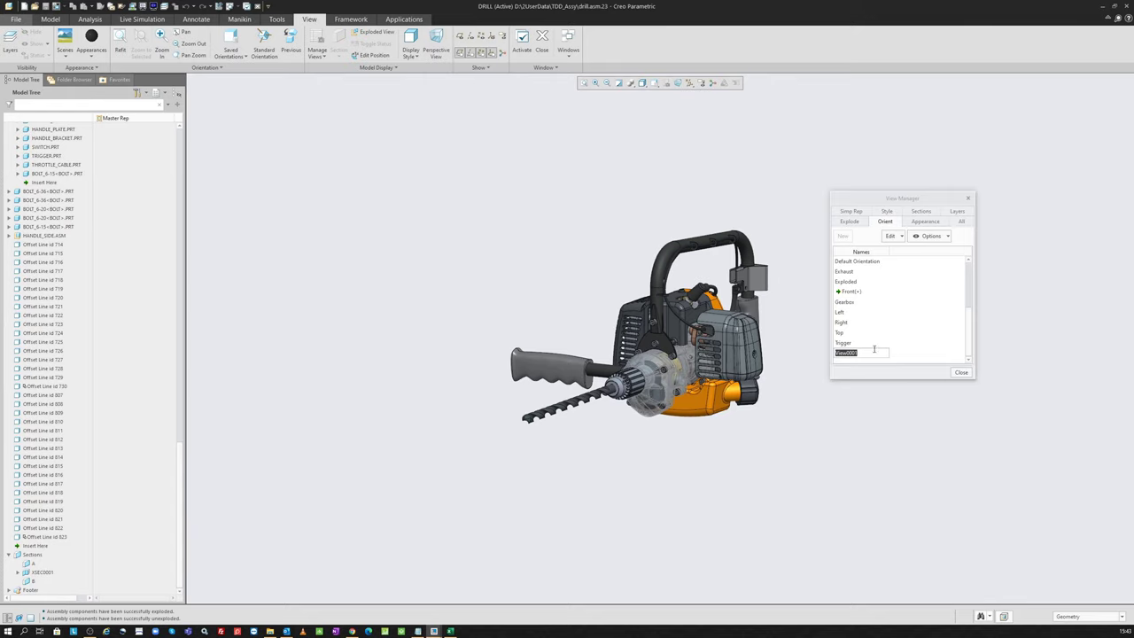
pyautogui.click(871, 344)
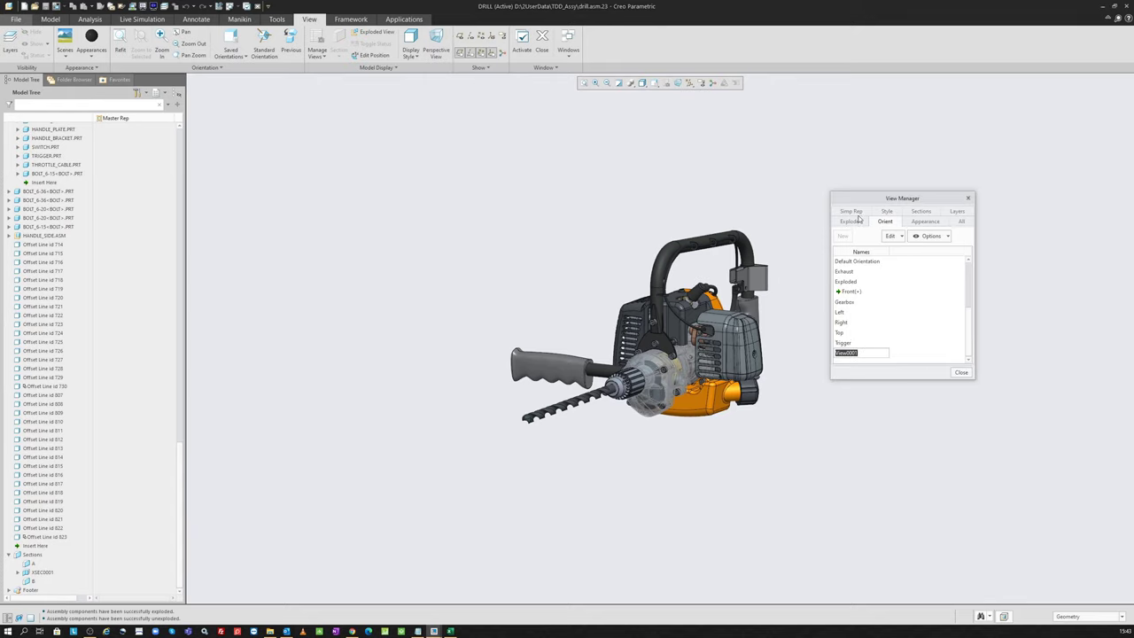
pyautogui.click(815, 381)
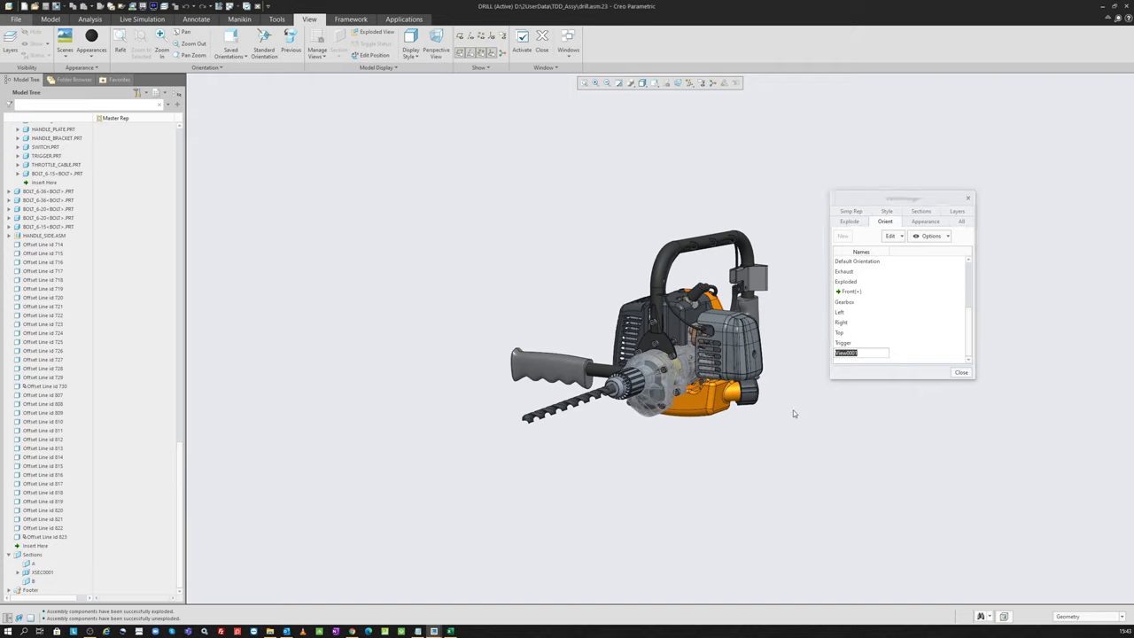
# Remove the View0001 orientation and confirm the deletion
pyautogui.rightClick(855, 354)
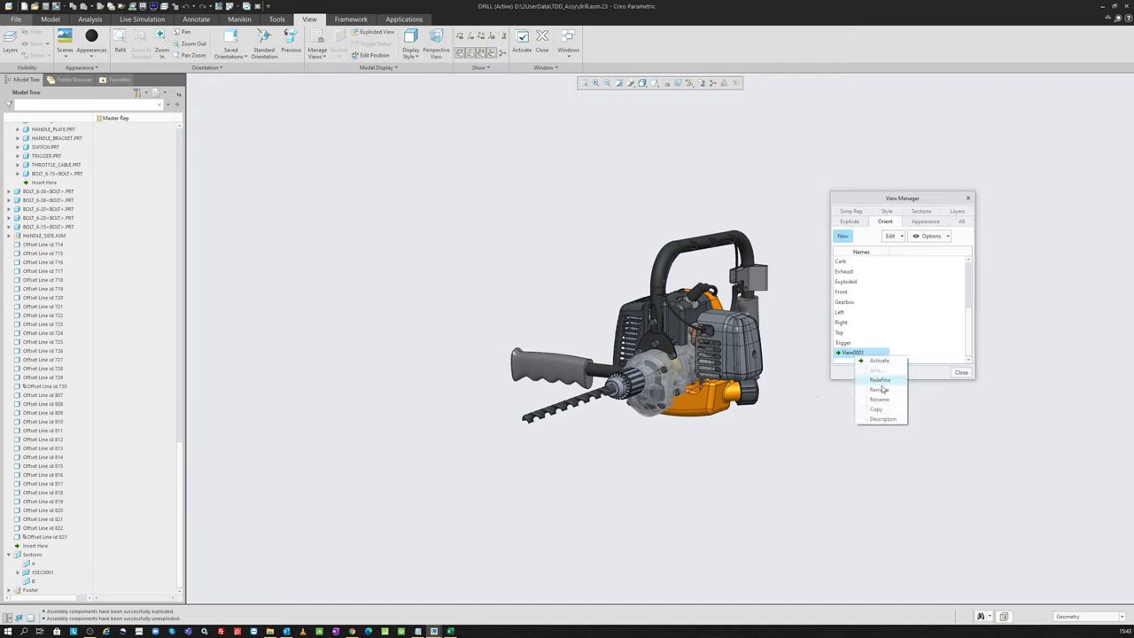
pyautogui.click(878, 390)
pyautogui.click(620, 327)
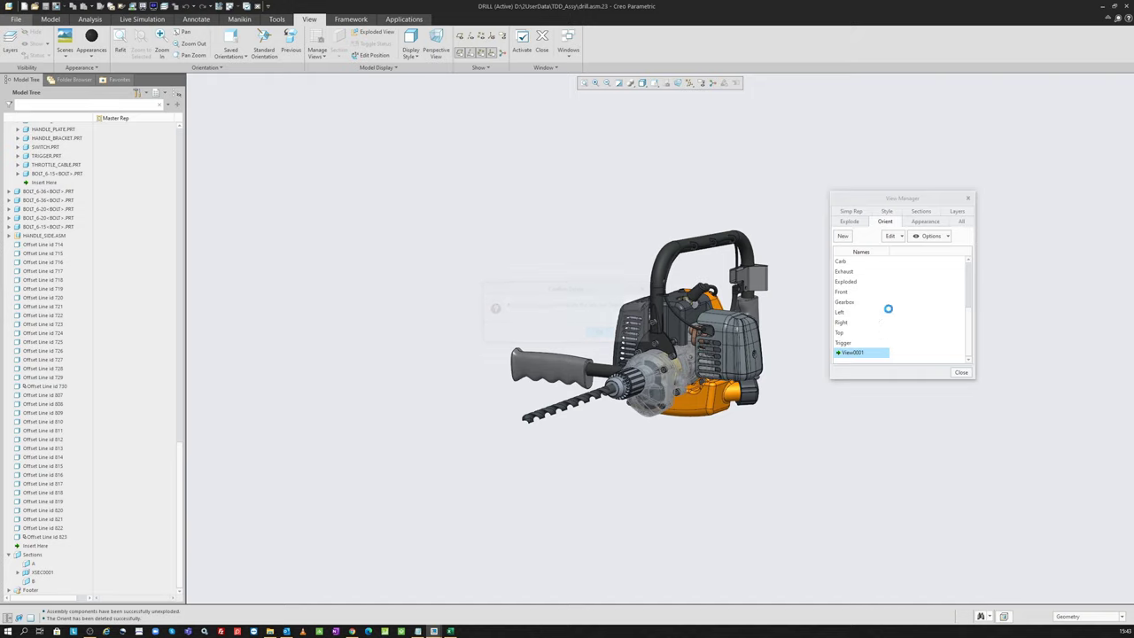
# Exclude HANDLE_MAIN.ASM from Master Rep, removing the top handle so it shows Master Rep(+)
pyautogui.click(847, 223)
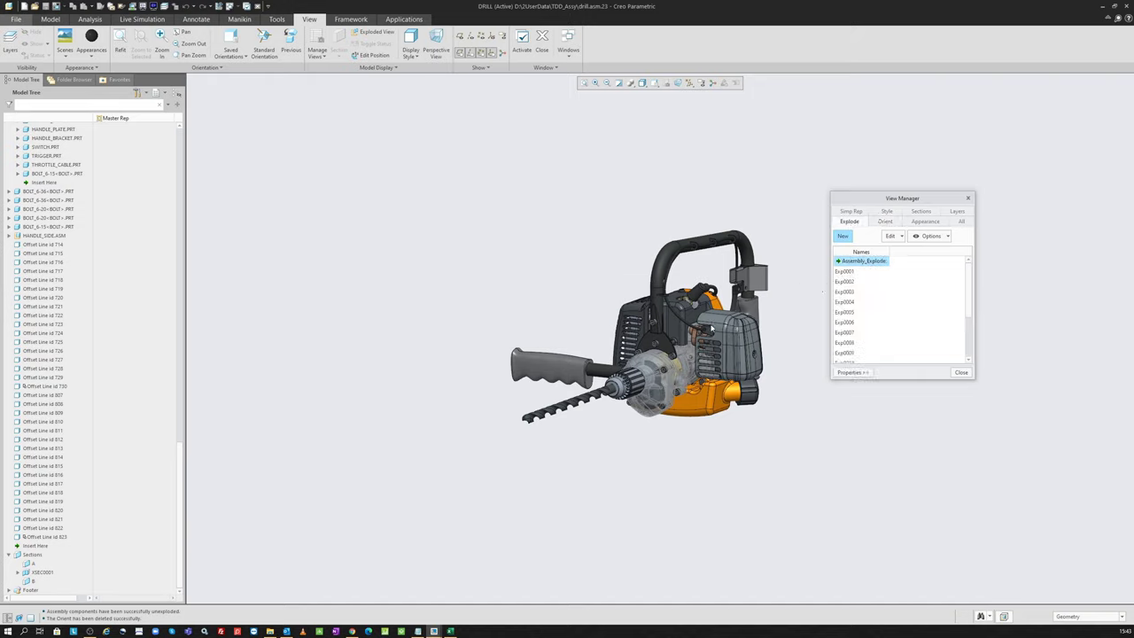
pyautogui.click(850, 212)
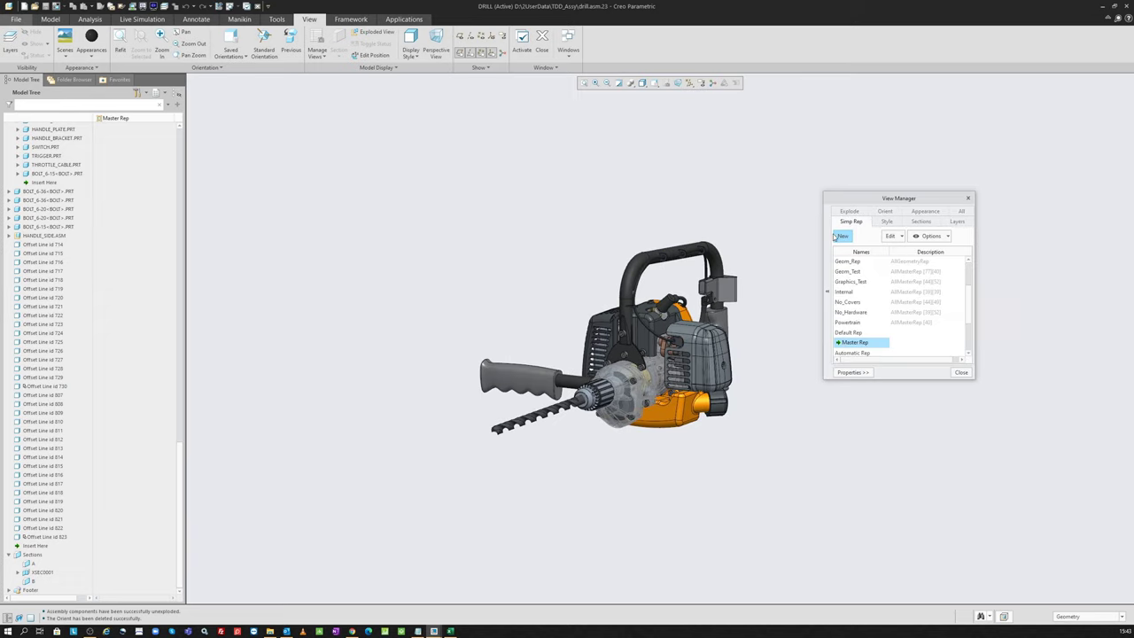
pyautogui.moveTo(755, 386); pyautogui.dragTo(744, 388, button='middle')
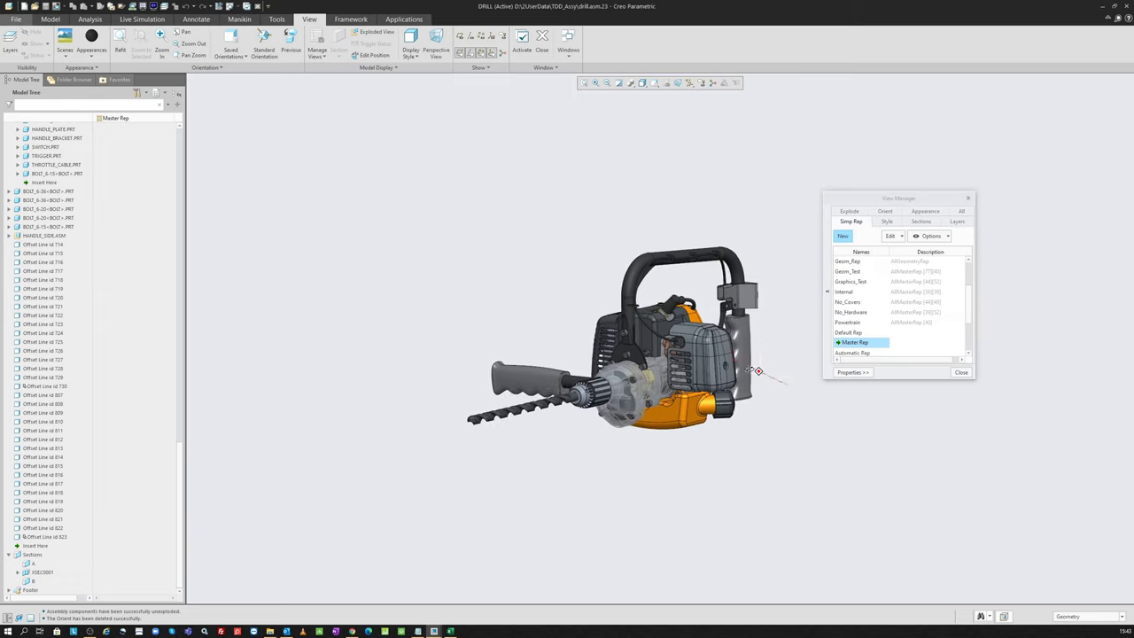
pyautogui.scroll(3, 784, 314)
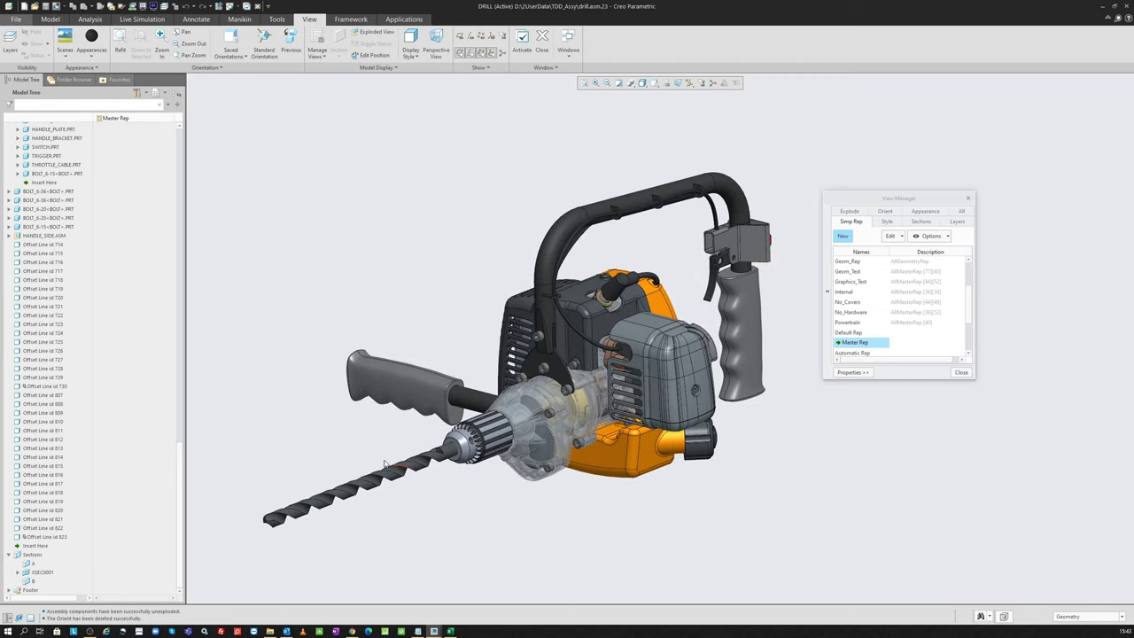
pyautogui.click(362, 494)
pyautogui.keyDown('ctrl'); pyautogui.click(393, 370); pyautogui.keyUp('ctrl')
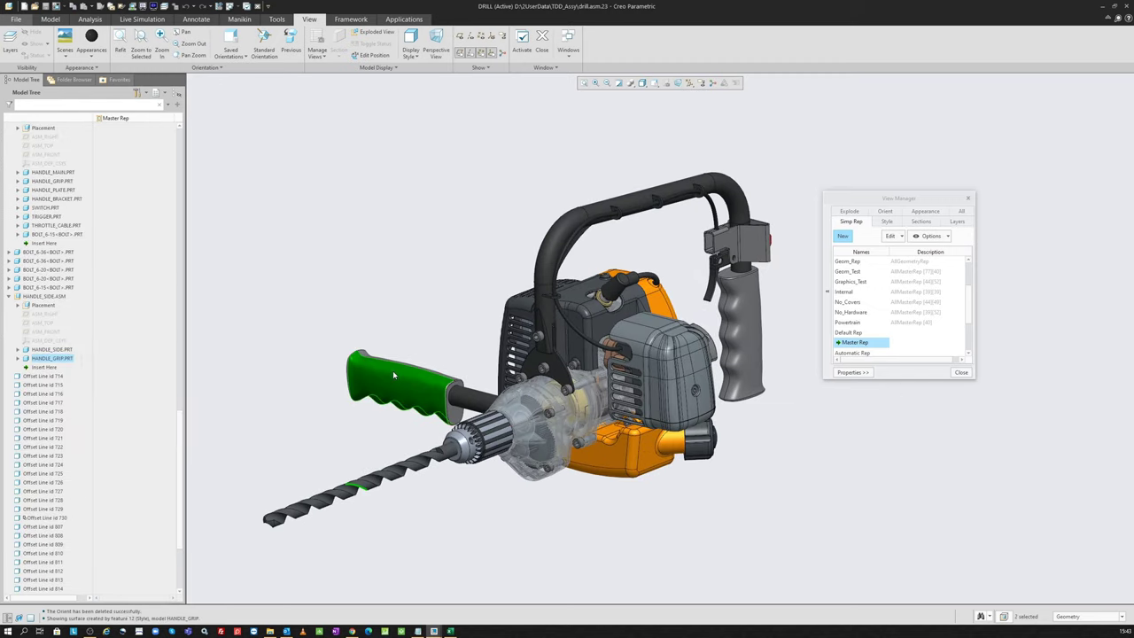
pyautogui.scroll(3, 53, 212)
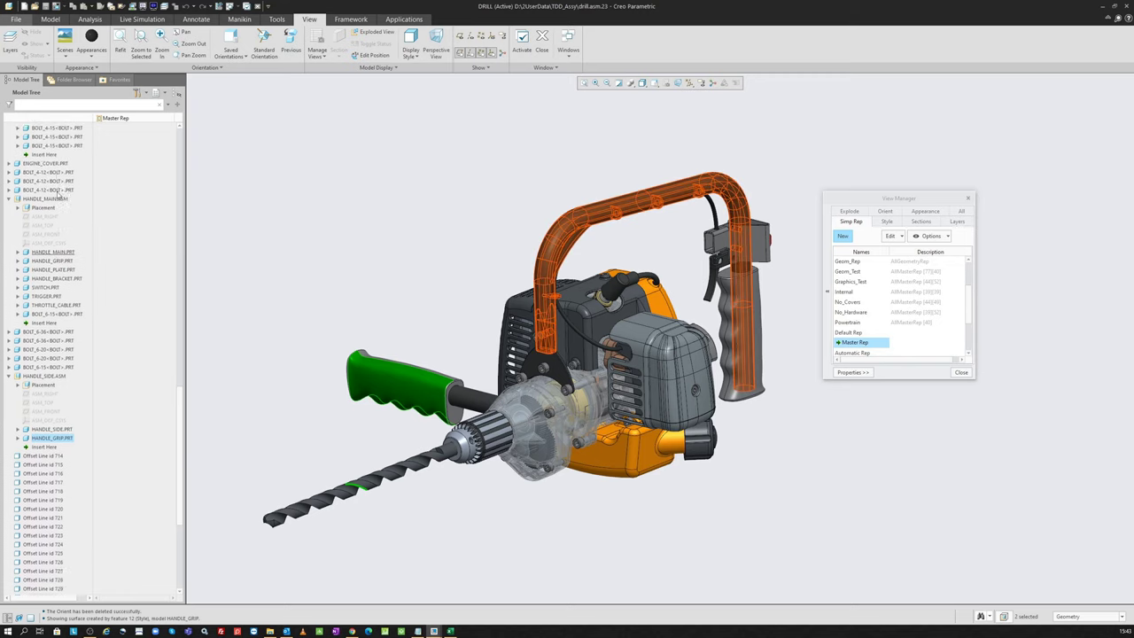
pyautogui.click(49, 219)
pyautogui.rightClick(310, 217)
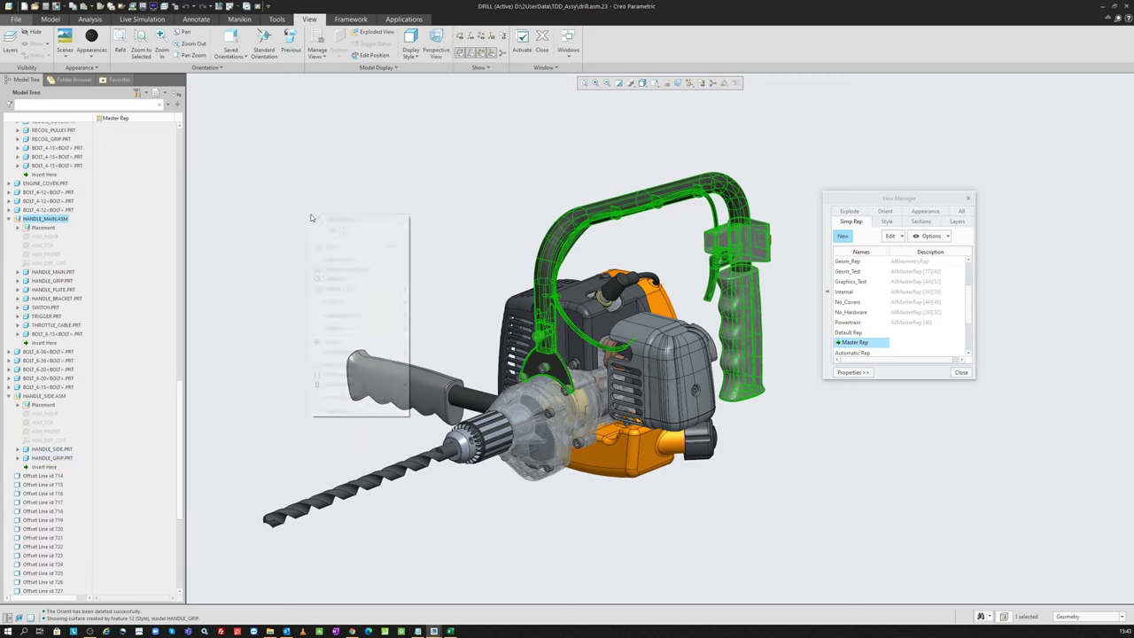
pyautogui.moveTo(344, 315)
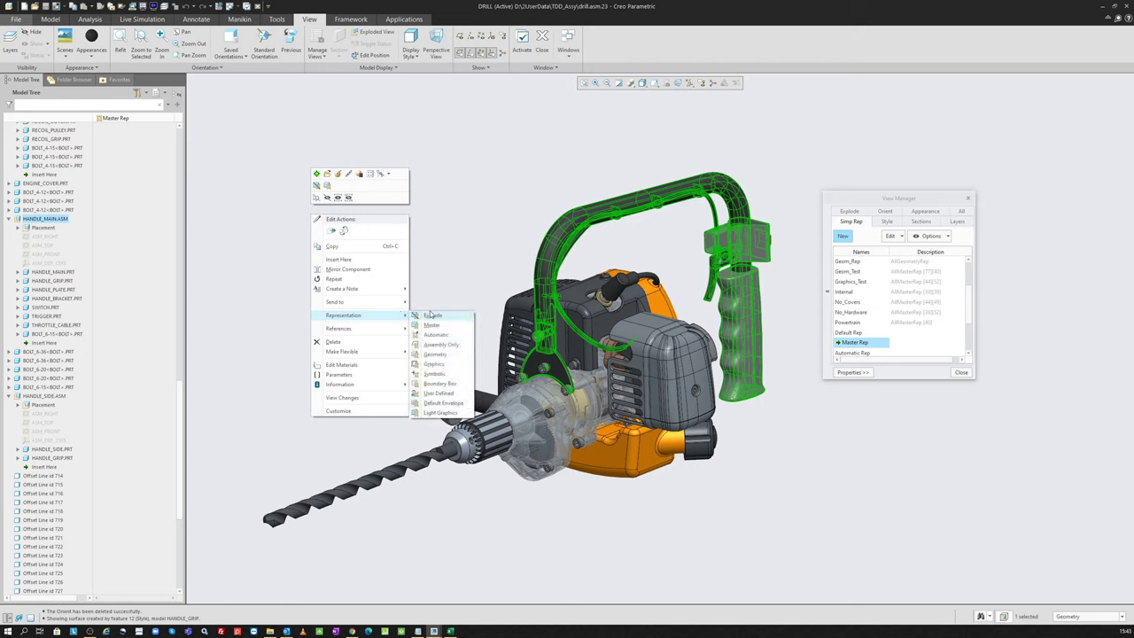
pyautogui.click(434, 315)
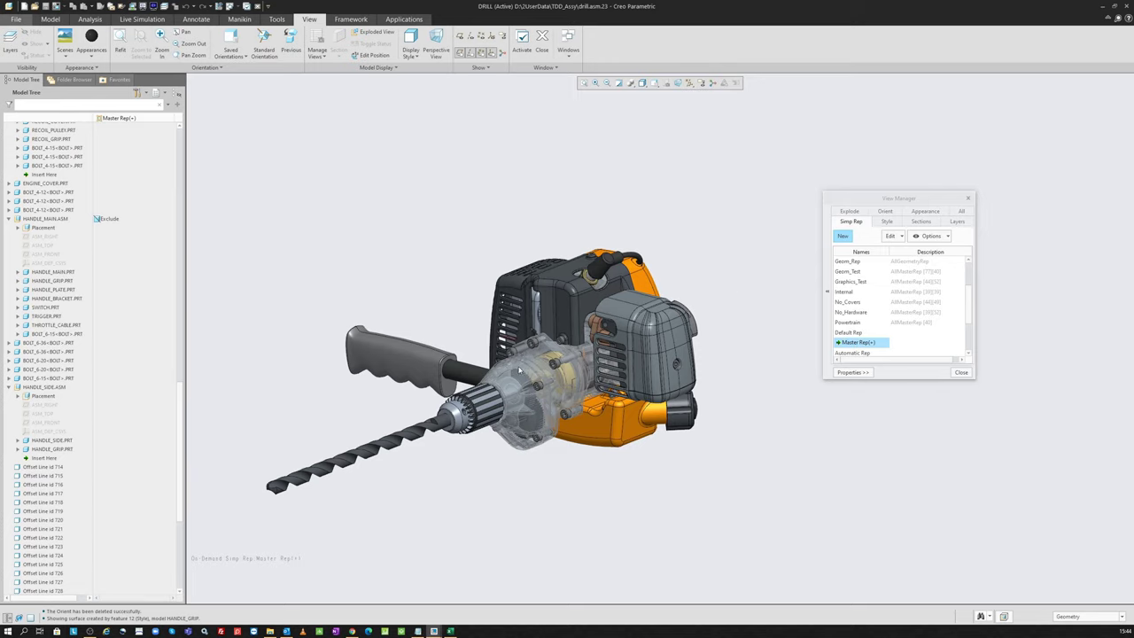
# Save the modified Master Rep as a new simplified representation named test
pyautogui.scroll(-1, 861, 317)
pyautogui.scroll(-1, 859, 320)
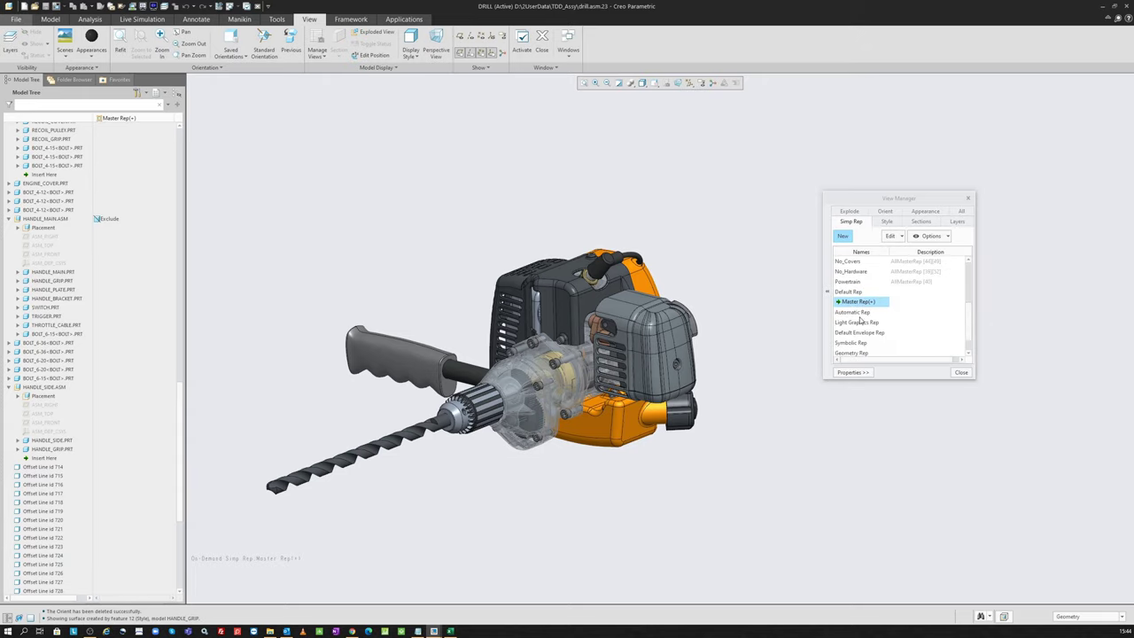
pyautogui.rightClick(861, 302)
pyautogui.click(868, 323)
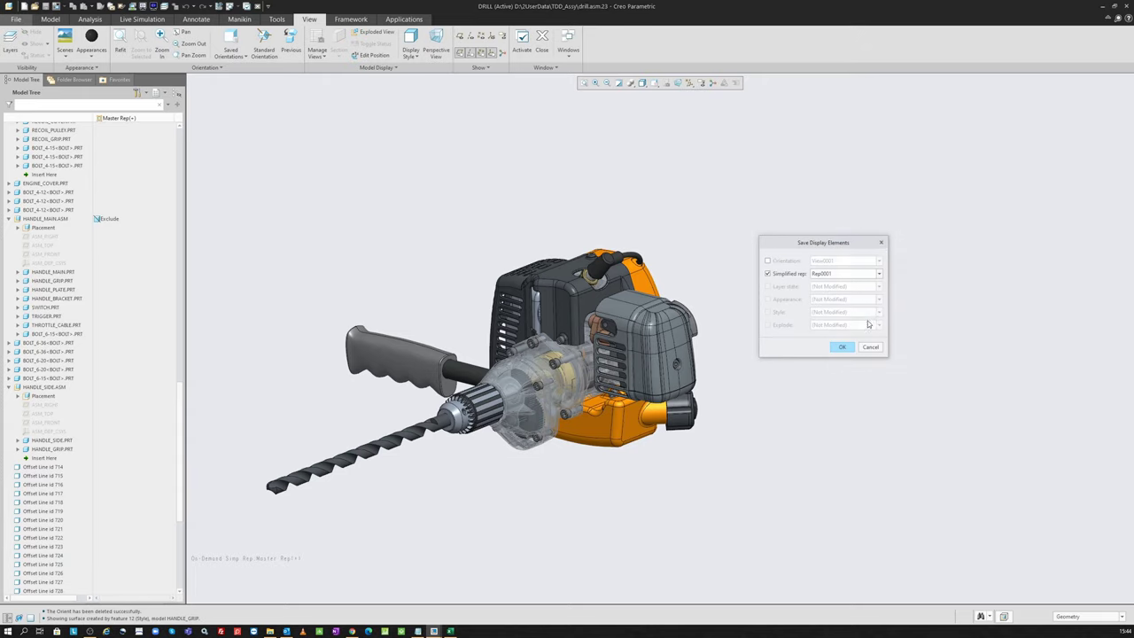
pyautogui.doubleClick(836, 275)
pyautogui.write('test')
pyautogui.press('Return')
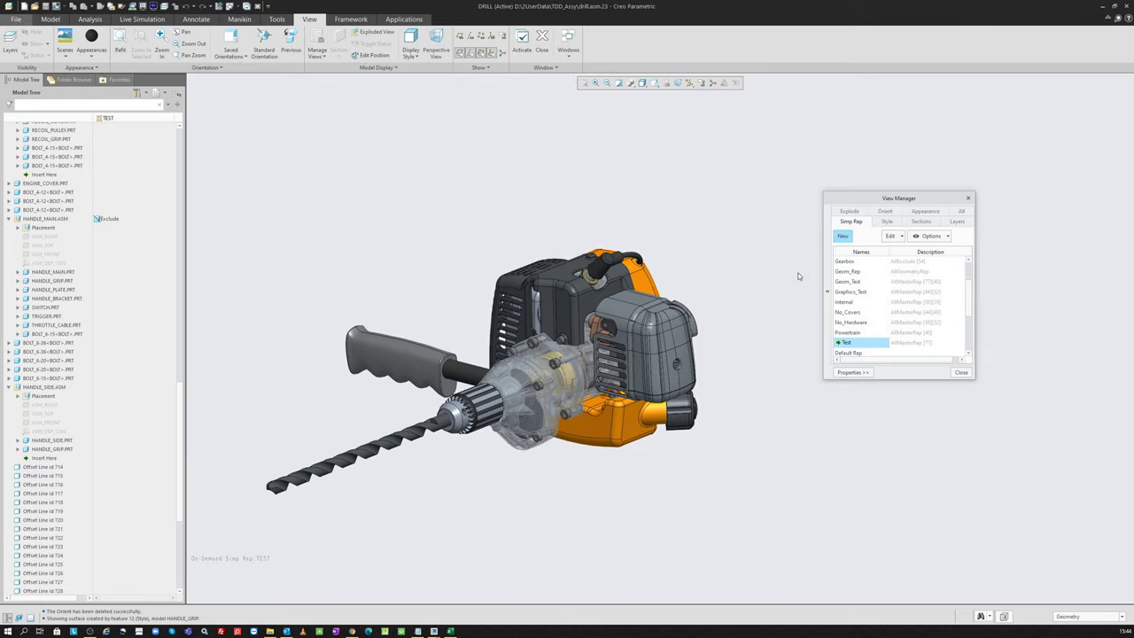
# Switch between Master Rep and Test, ending with the full Master Rep active
pyautogui.scroll(-1, 875, 324)
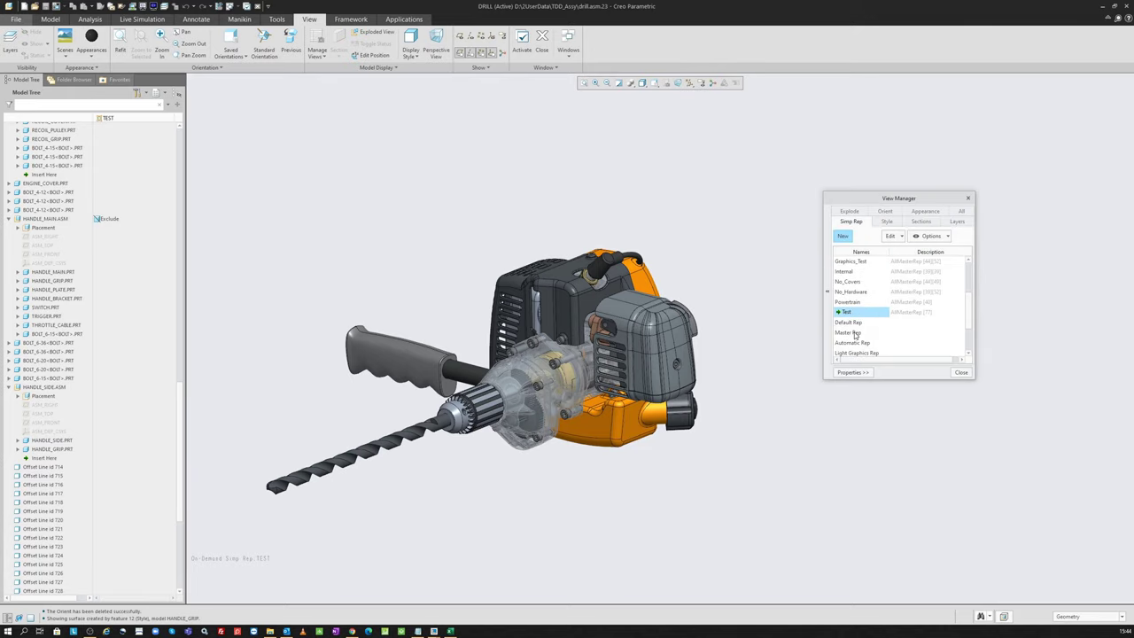
pyautogui.doubleClick(855, 332)
pyautogui.doubleClick(849, 312)
pyautogui.doubleClick(855, 332)
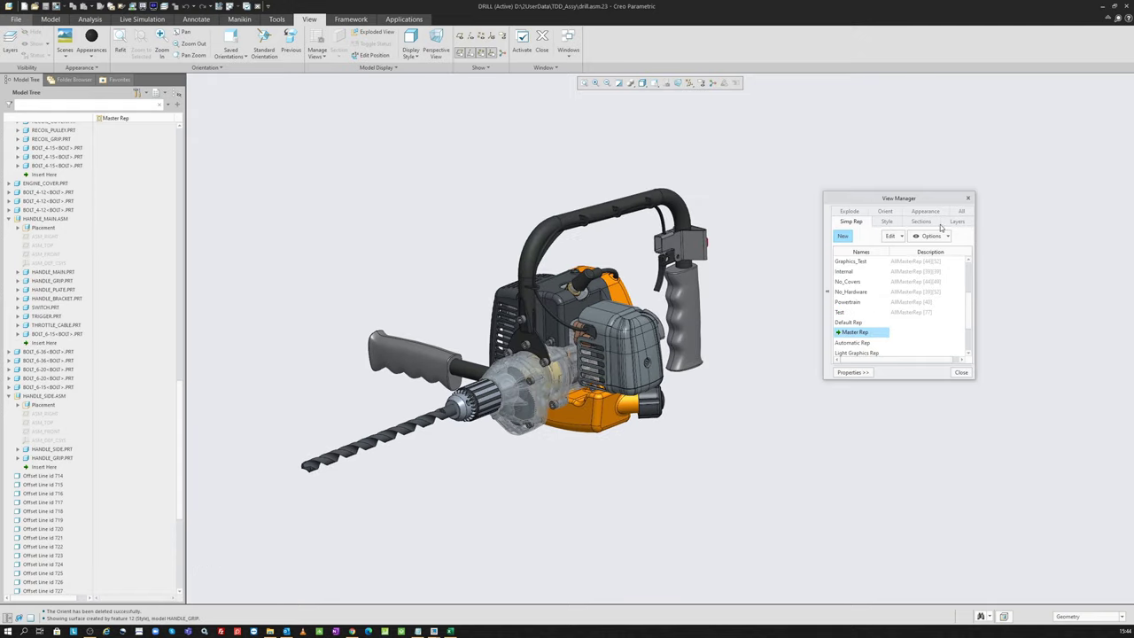
# Explode the drill using the Assembly_Explode state
pyautogui.click(849, 211)
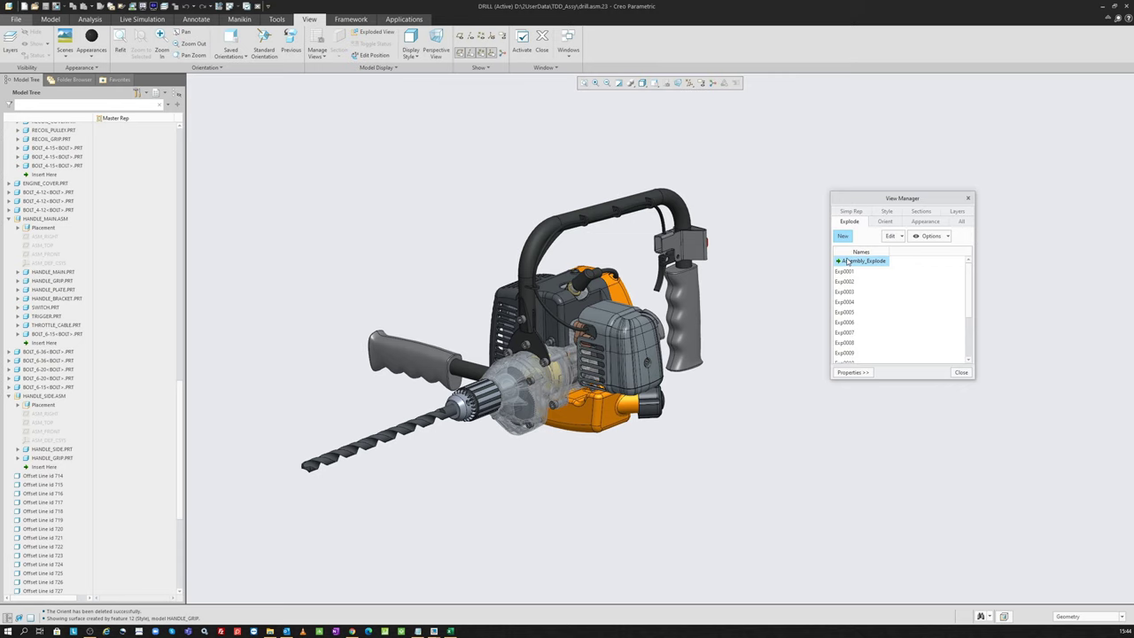
pyautogui.doubleClick(855, 260)
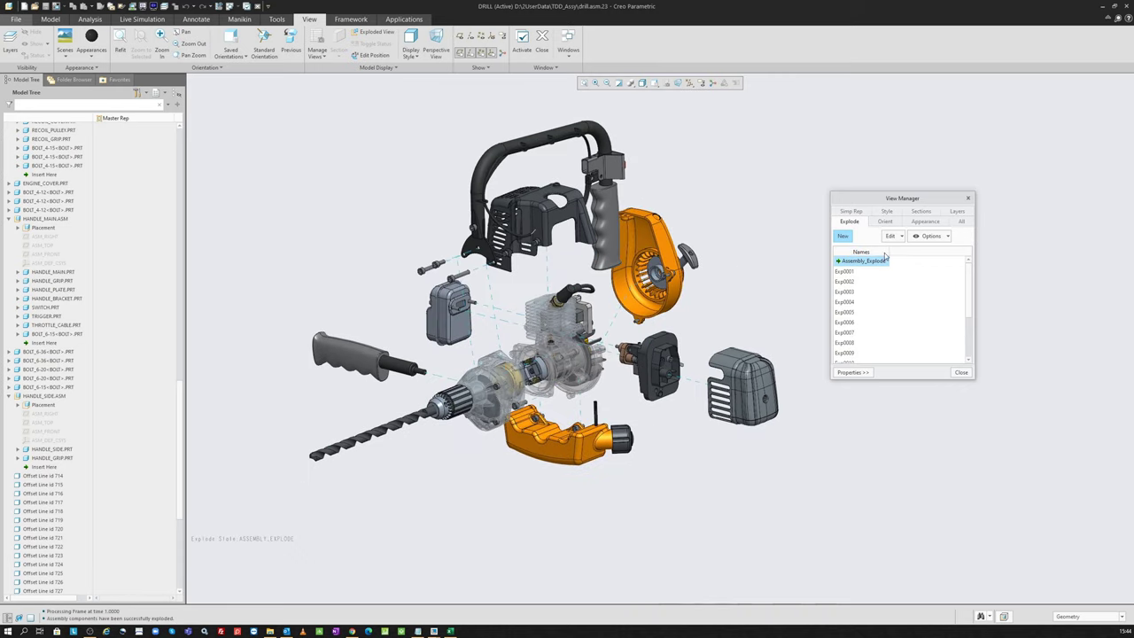
pyautogui.moveTo(889, 251); pyautogui.dragTo(908, 251)
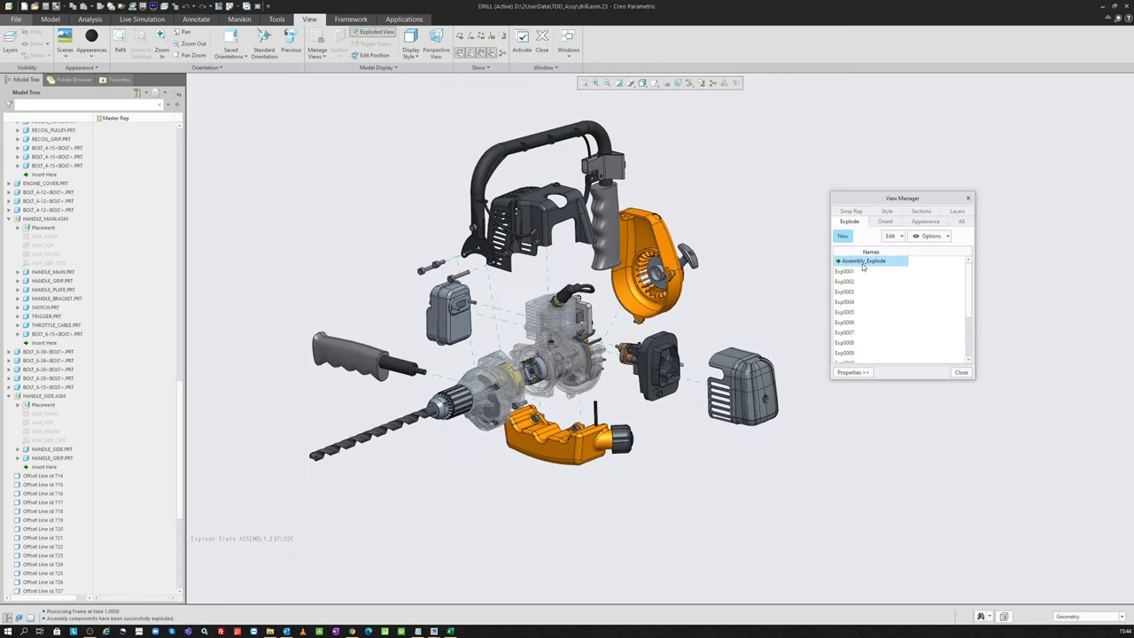
# Edit Assembly_Explode positions, moving the filter cover further right and repositioning the fuel tank
pyautogui.rightClick(866, 262)
pyautogui.click(897, 336)
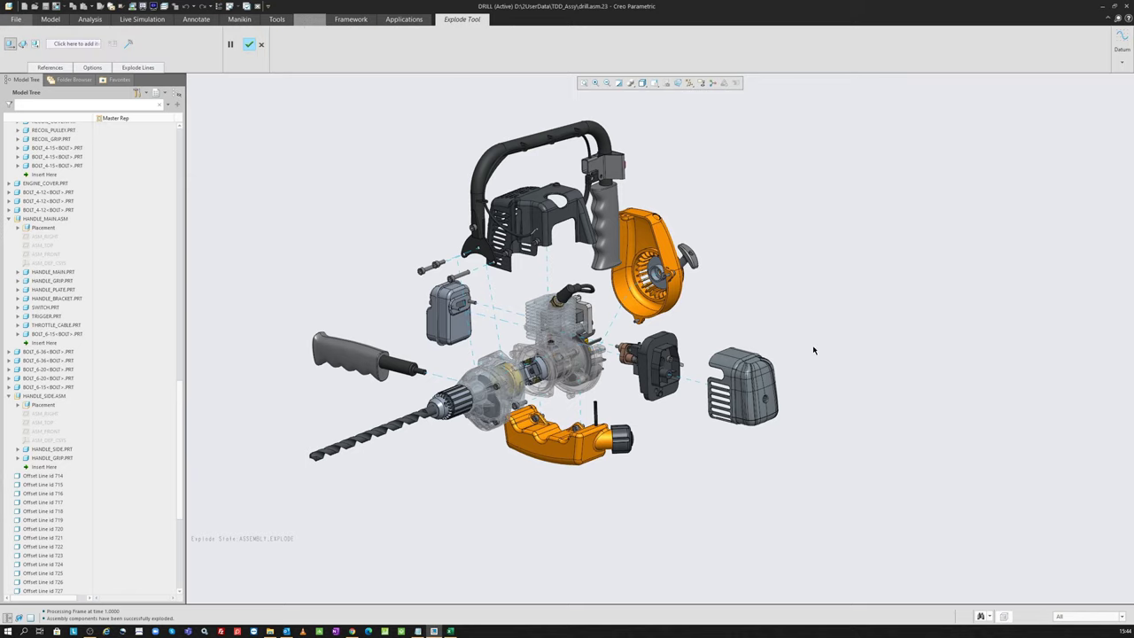
pyautogui.click(752, 379)
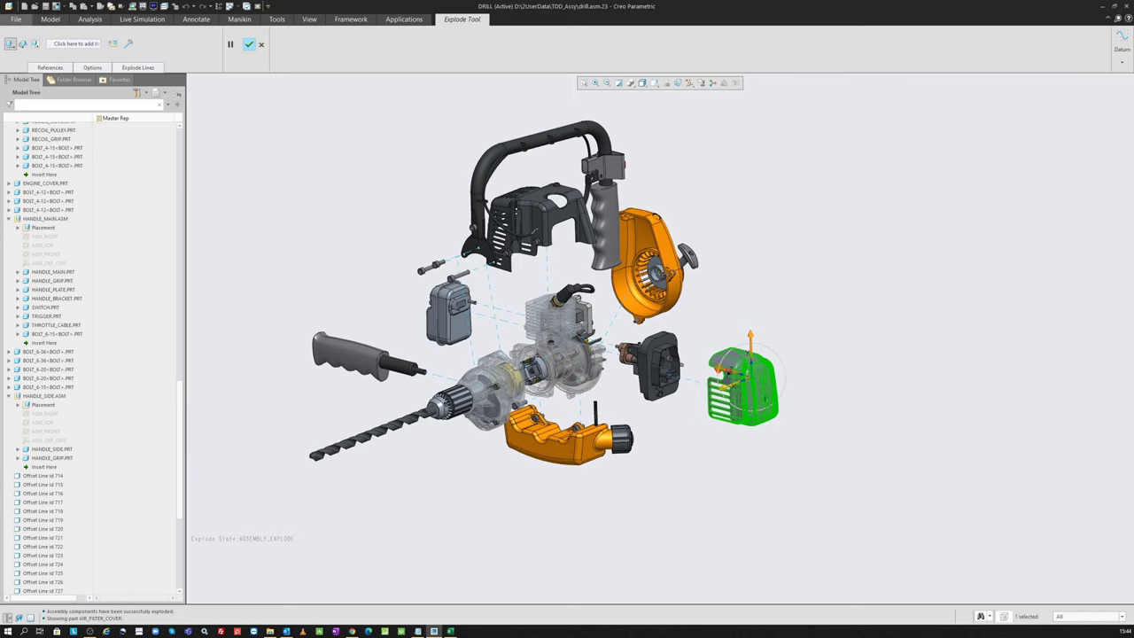
pyautogui.moveTo(759, 345); pyautogui.dragTo(775, 350)
pyautogui.click(567, 439)
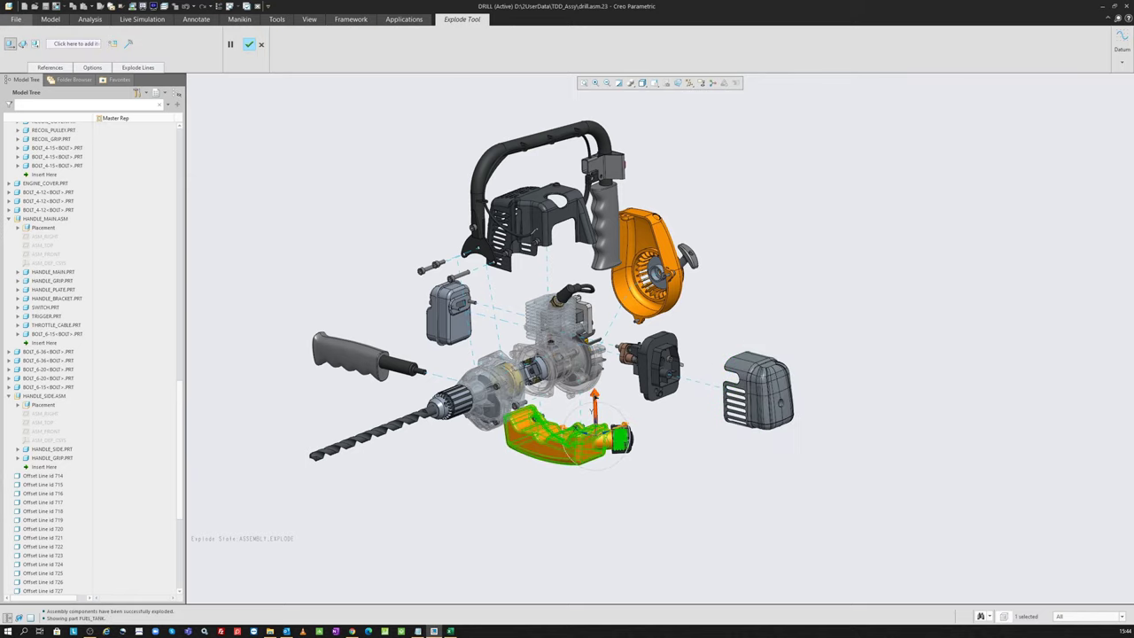
pyautogui.middleClick(313, 137)
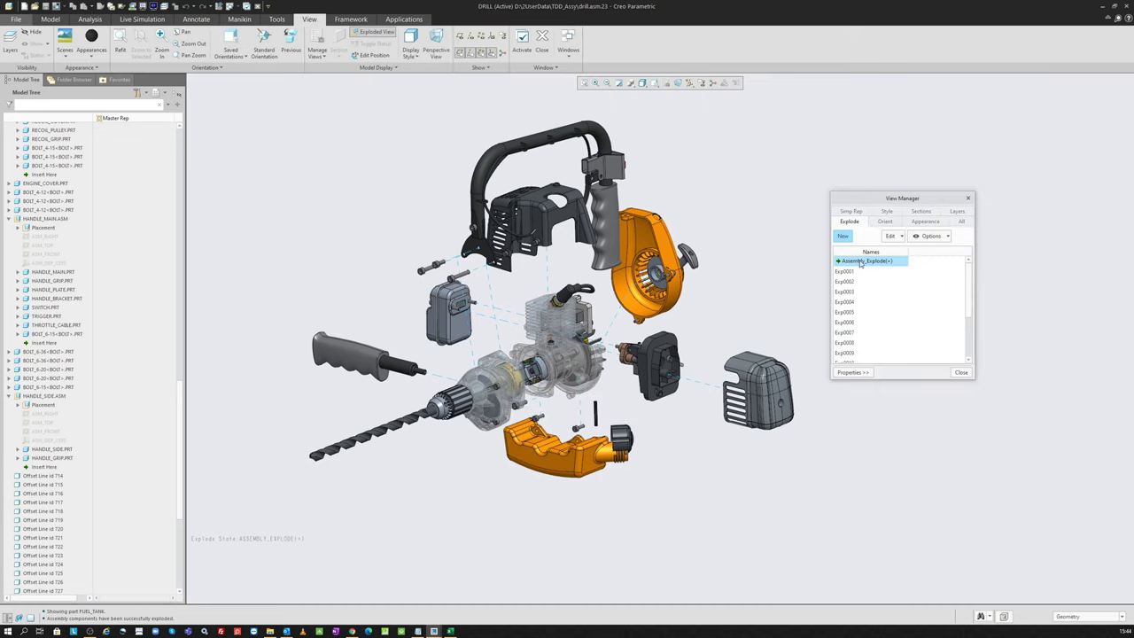
# Save the modified explode as a new state, Assembly_Explode-01
pyautogui.rightClick(882, 262)
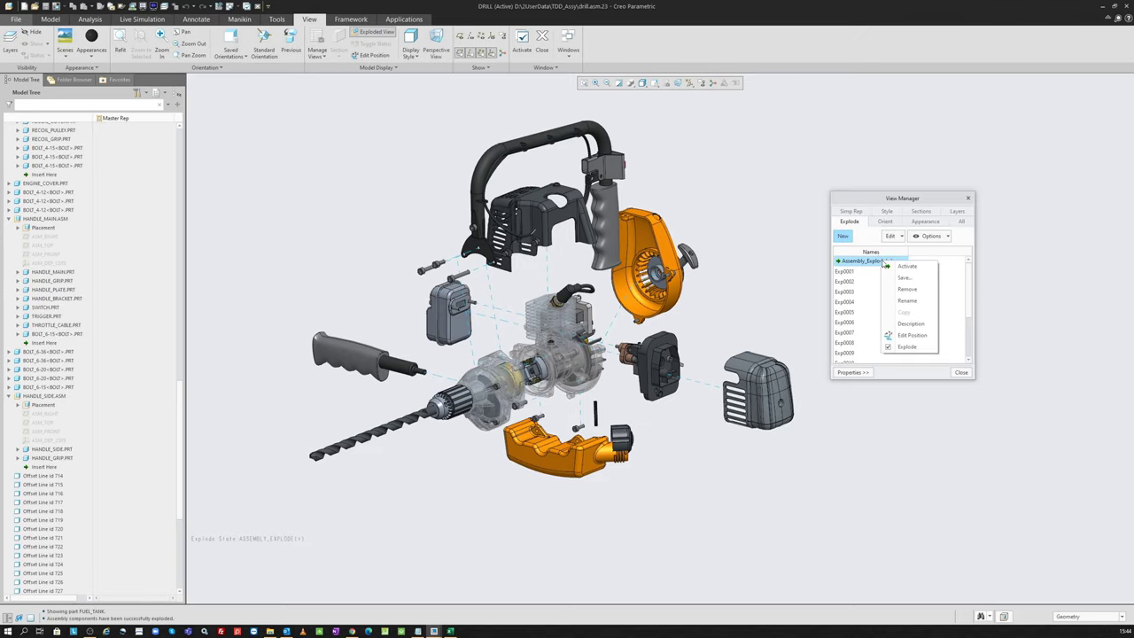
pyautogui.click(902, 279)
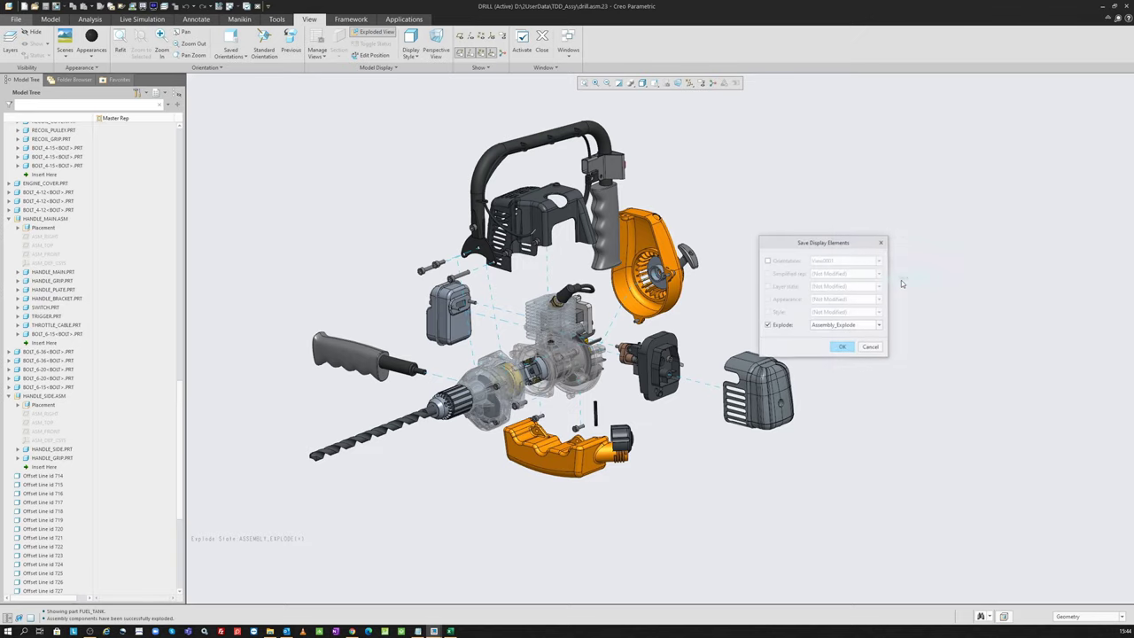
pyautogui.click(868, 325)
pyautogui.click(841, 346)
# Activate Assembly_Explode, then switch to the Assembly_Explode-01 layout
pyautogui.doubleClick(859, 261)
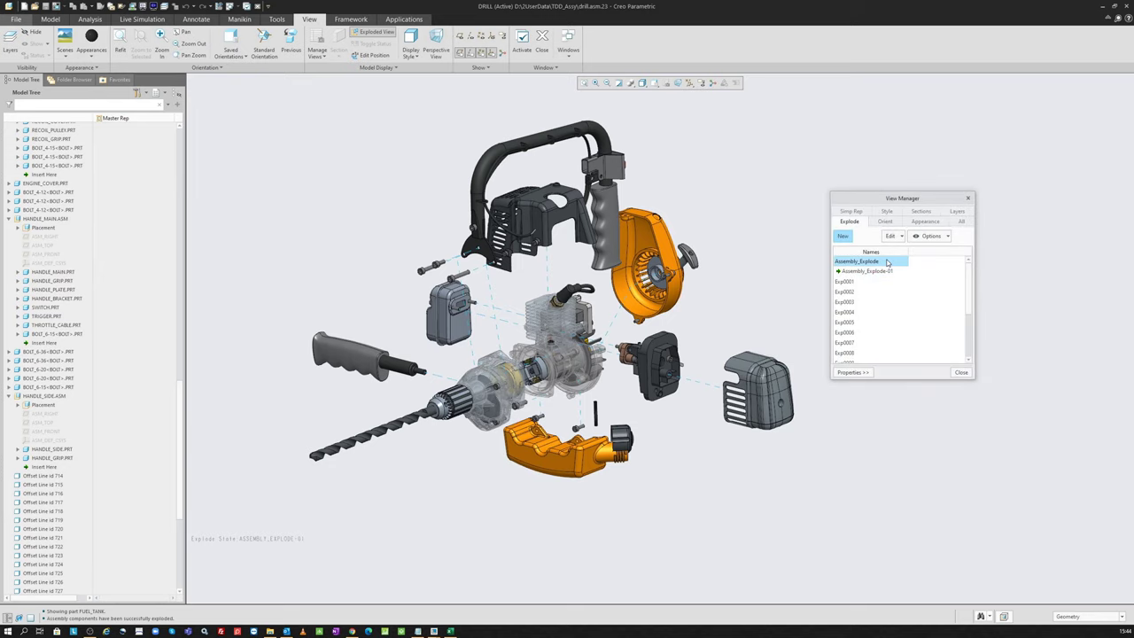
pyautogui.click(877, 272)
pyautogui.doubleClick(872, 272)
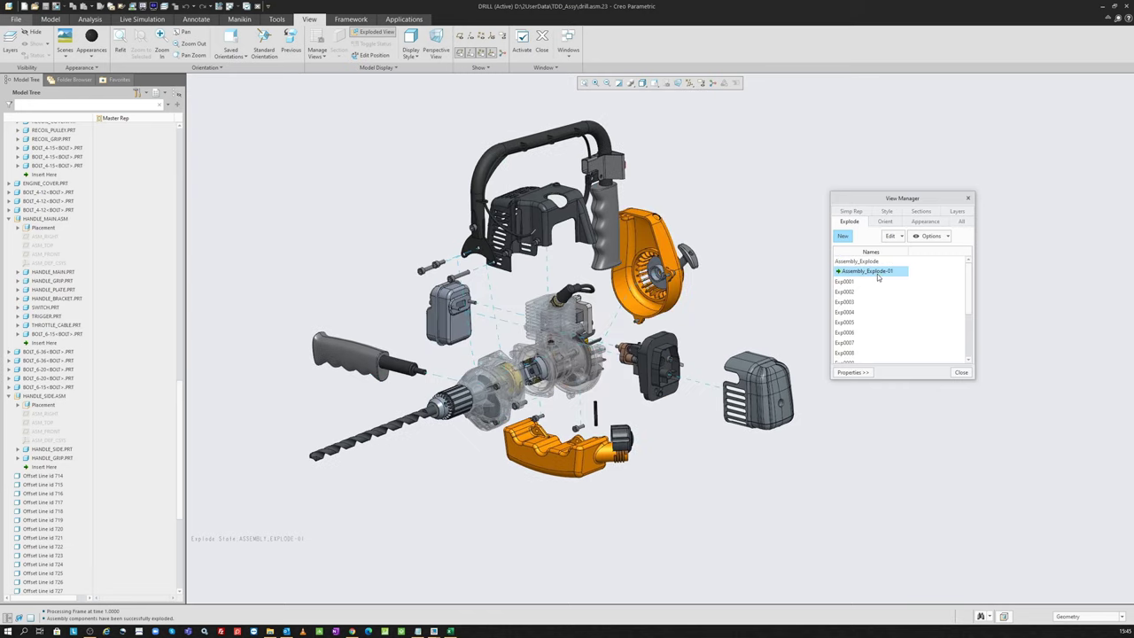
# Apply the 3D_1 orientation to the exploded drill
pyautogui.click(886, 221)
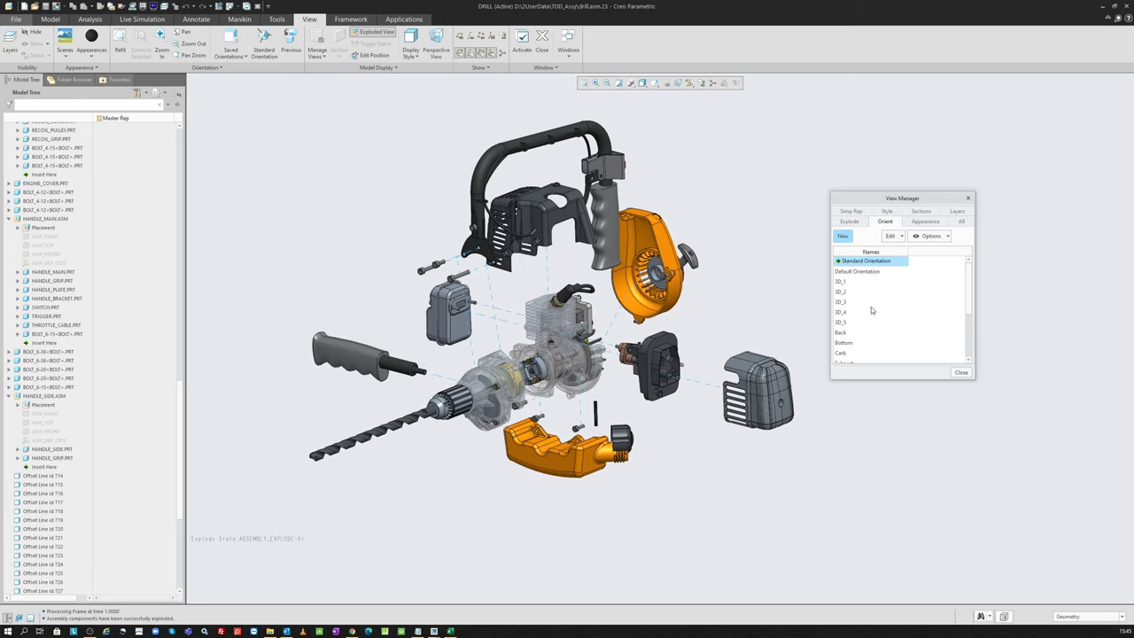
pyautogui.scroll(-1, 872, 310)
pyautogui.scroll(1, 857, 274)
pyautogui.doubleClick(857, 281)
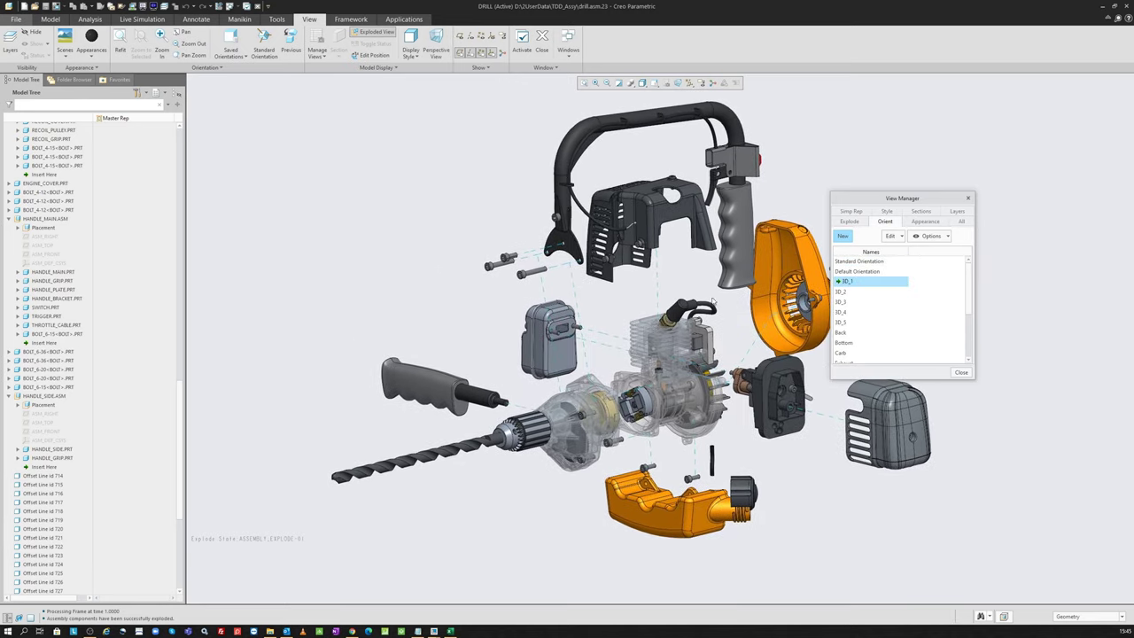
pyautogui.scroll(3, 508, 312)
# Unexplode Assembly_Explode-01 and reapply the 3D_1 orientation
pyautogui.click(847, 221)
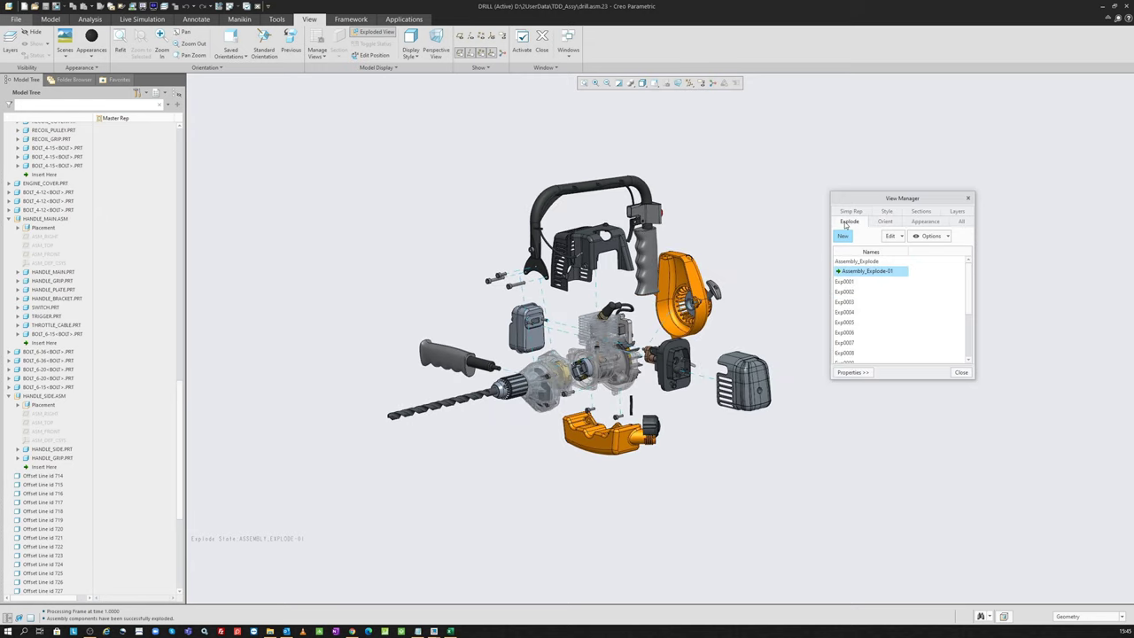
pyautogui.rightClick(867, 272)
pyautogui.click(895, 354)
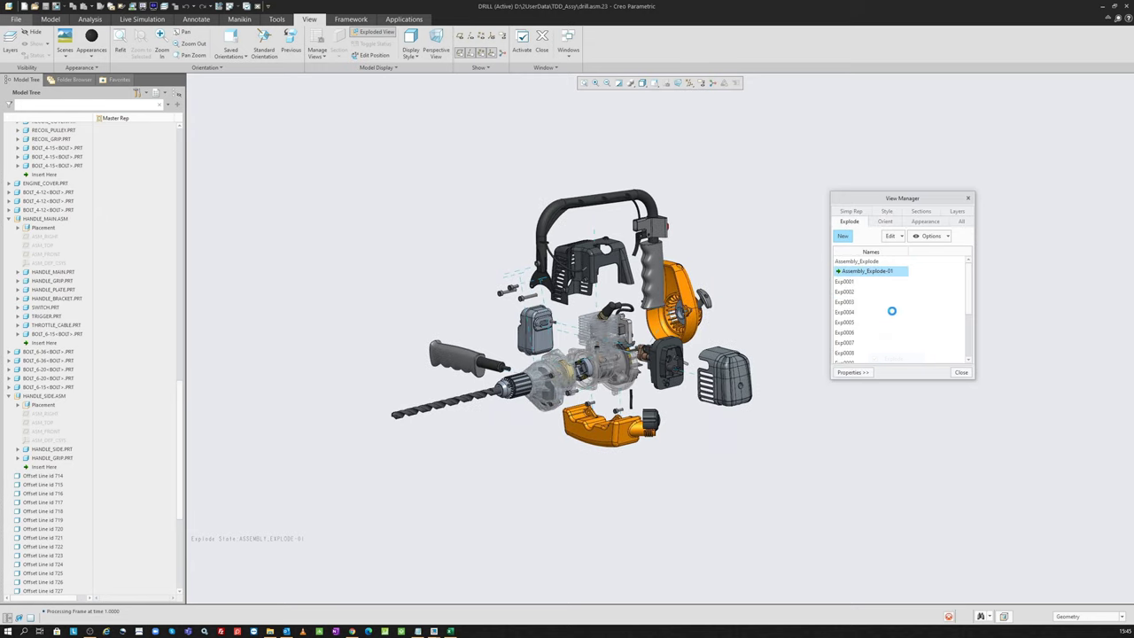
pyautogui.click(886, 221)
pyautogui.doubleClick(846, 281)
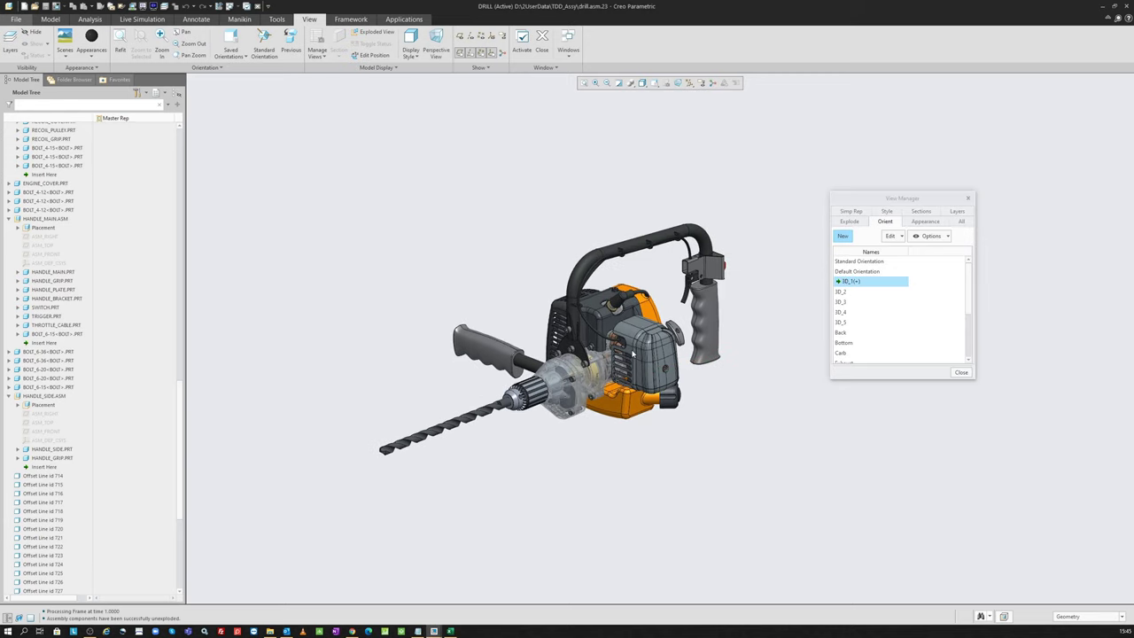
pyautogui.scroll(1, 651, 378)
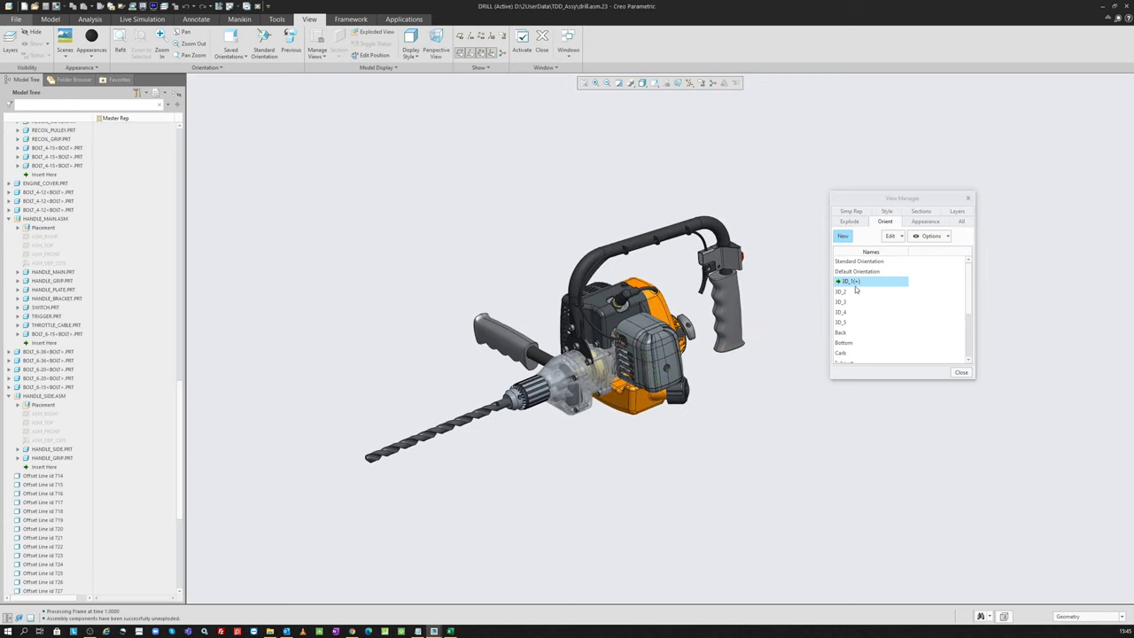
# Rotate the drill slightly, resave it into 3D_1, and reapply the updated 3D_1
pyautogui.moveTo(668, 320); pyautogui.dragTo(670, 326, button='middle')
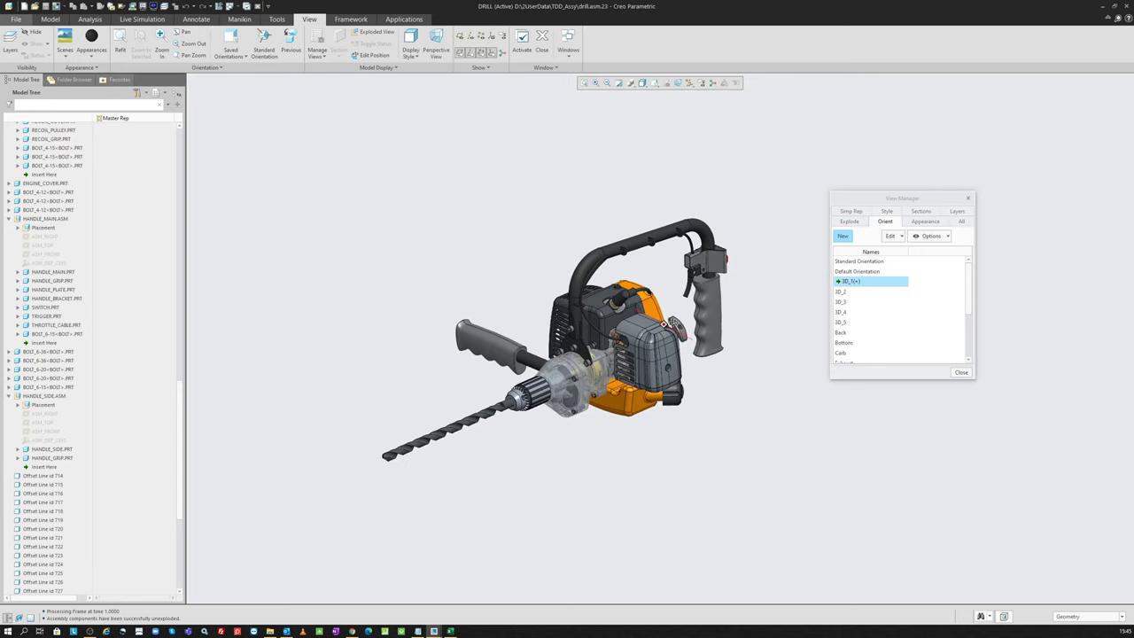
pyautogui.rightClick(863, 283)
pyautogui.click(881, 295)
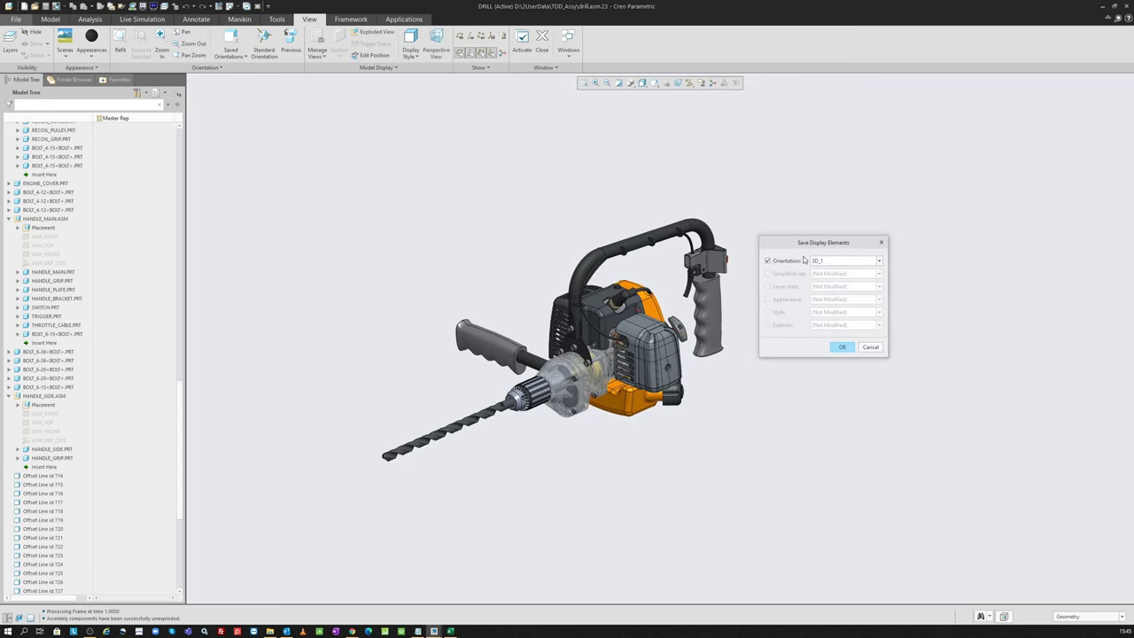
pyautogui.press('Return')
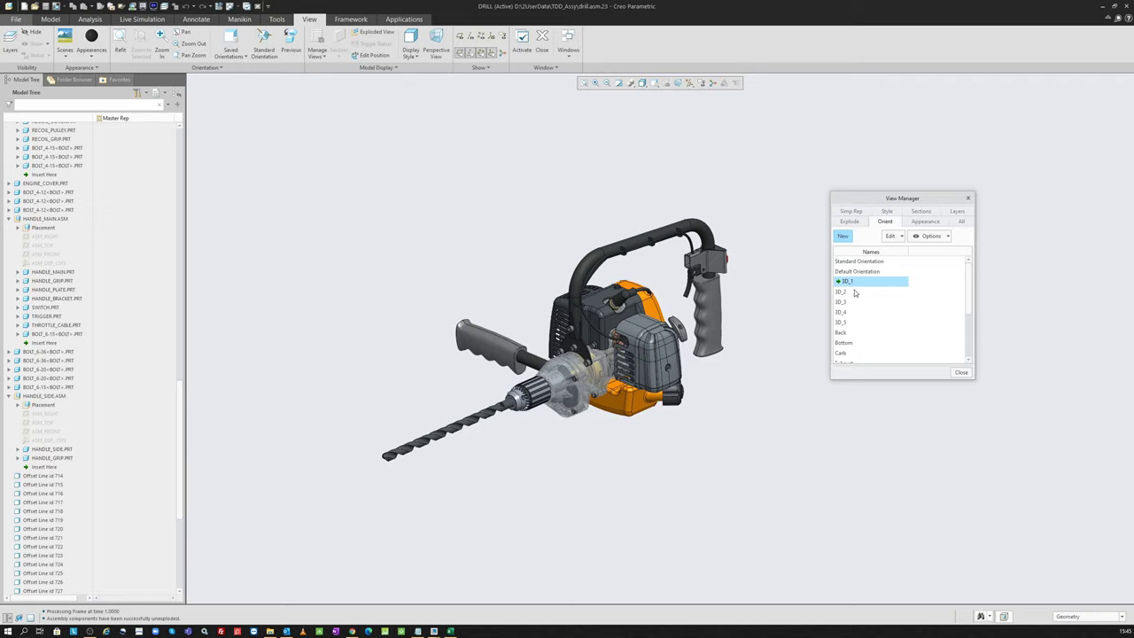
pyautogui.doubleClick(846, 291)
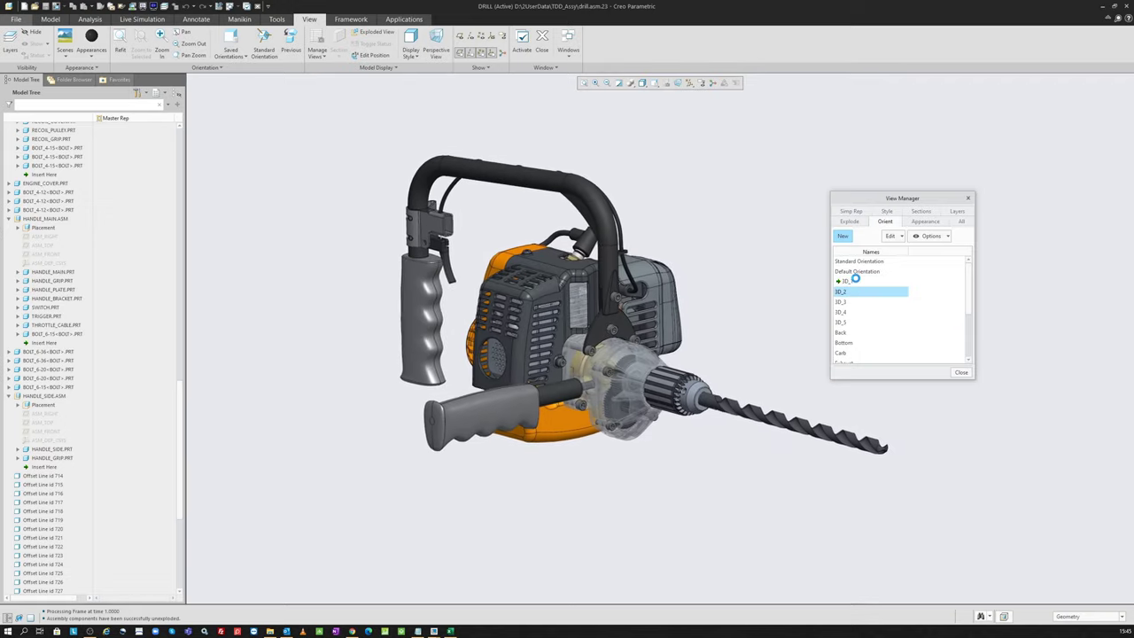
pyautogui.click(856, 280)
pyautogui.doubleClick(856, 281)
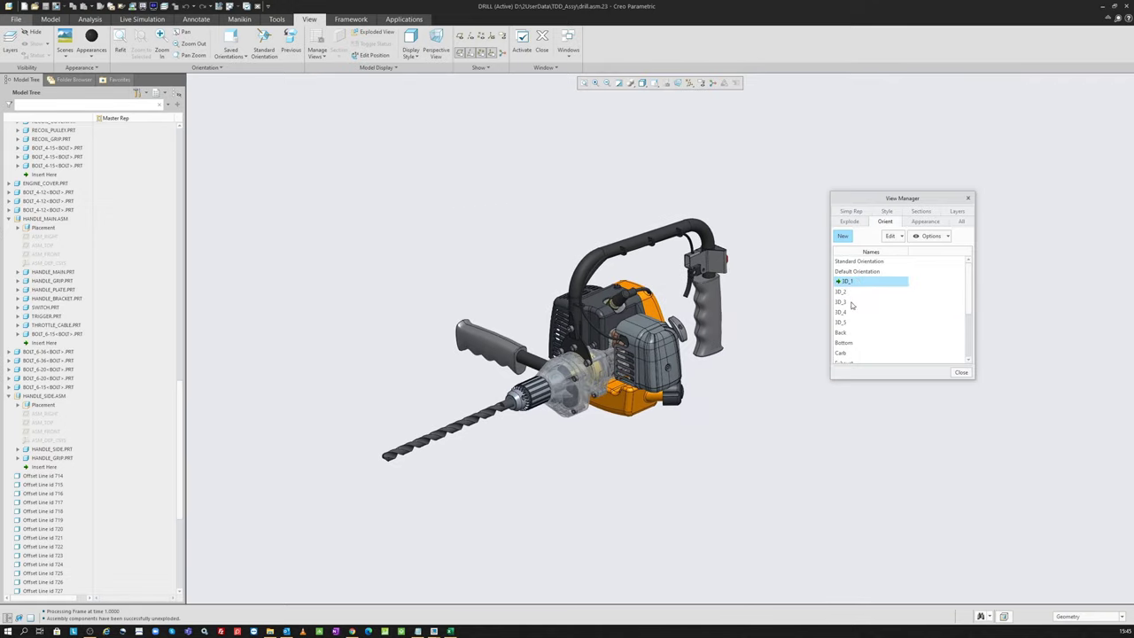
# Save a newly rotated view as orientation 3D_6 and apply it
pyautogui.moveTo(698, 346)
pyautogui.mouseDown(button='middle')
pyautogui.moveTo(664, 350)
pyautogui.moveTo(667, 341)
pyautogui.mouseUp(button='middle')
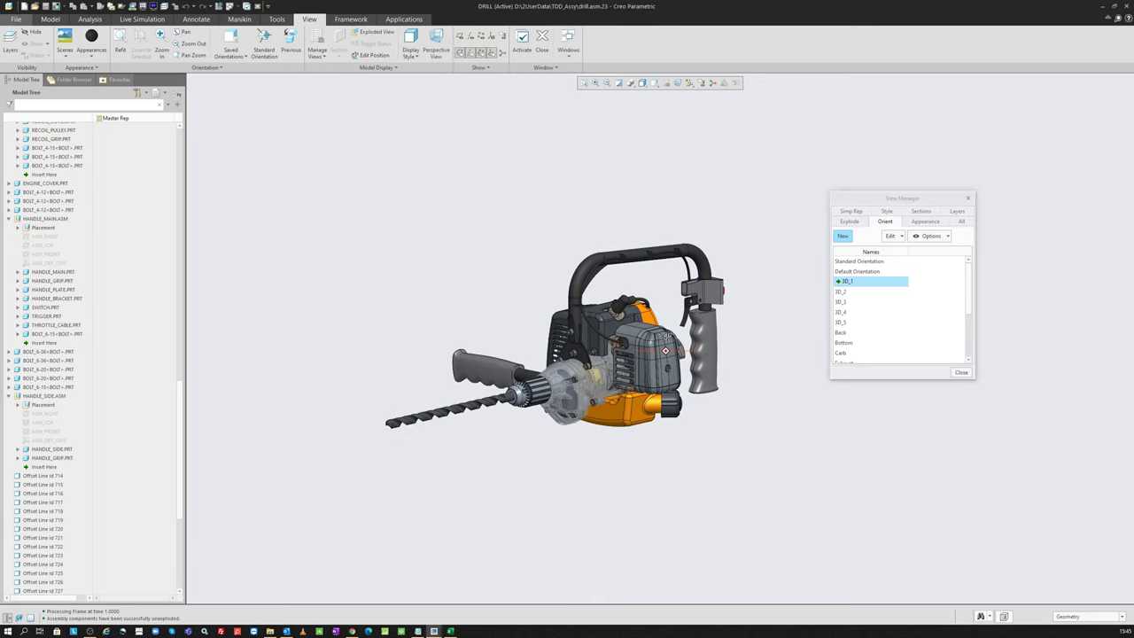
pyautogui.rightClick(862, 284)
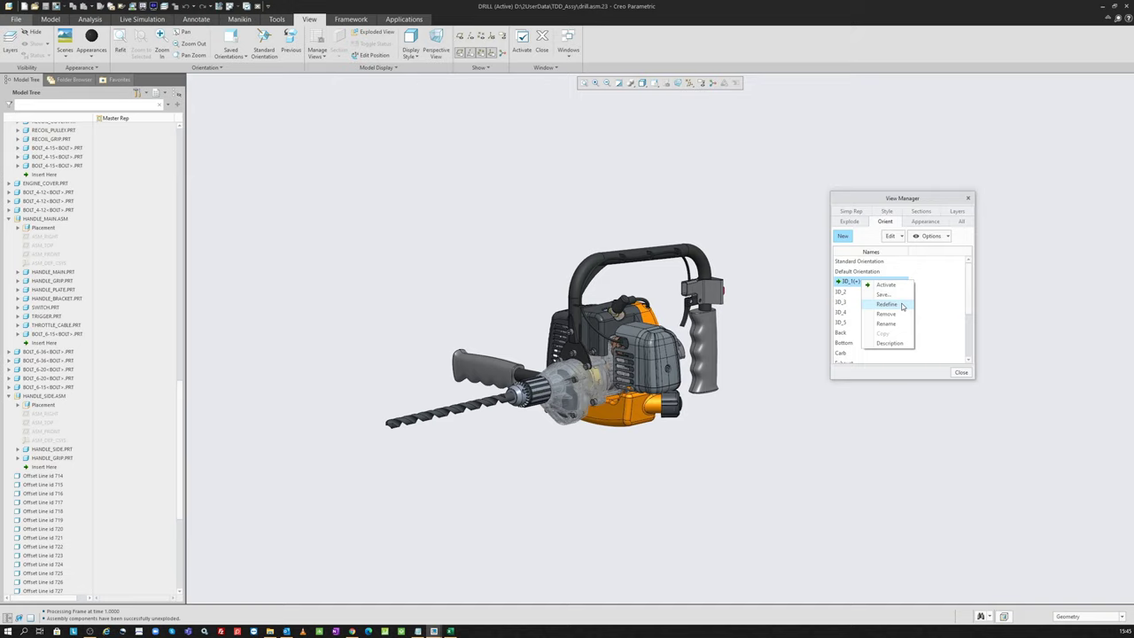
pyautogui.click(884, 294)
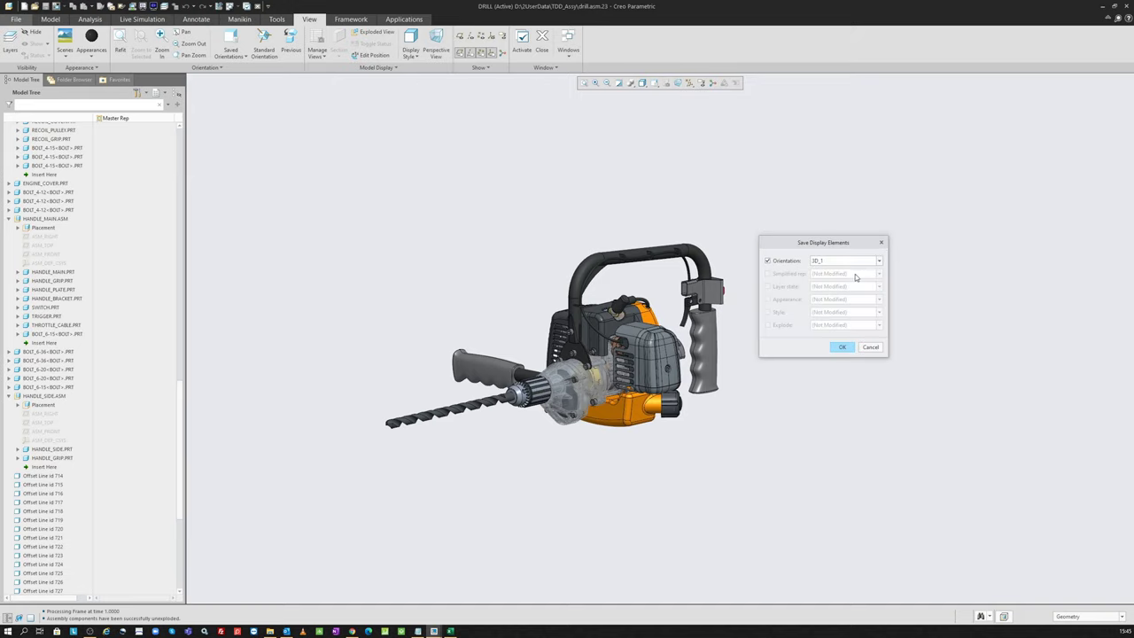
pyautogui.click(839, 262)
pyautogui.click(845, 263)
pyautogui.click(842, 347)
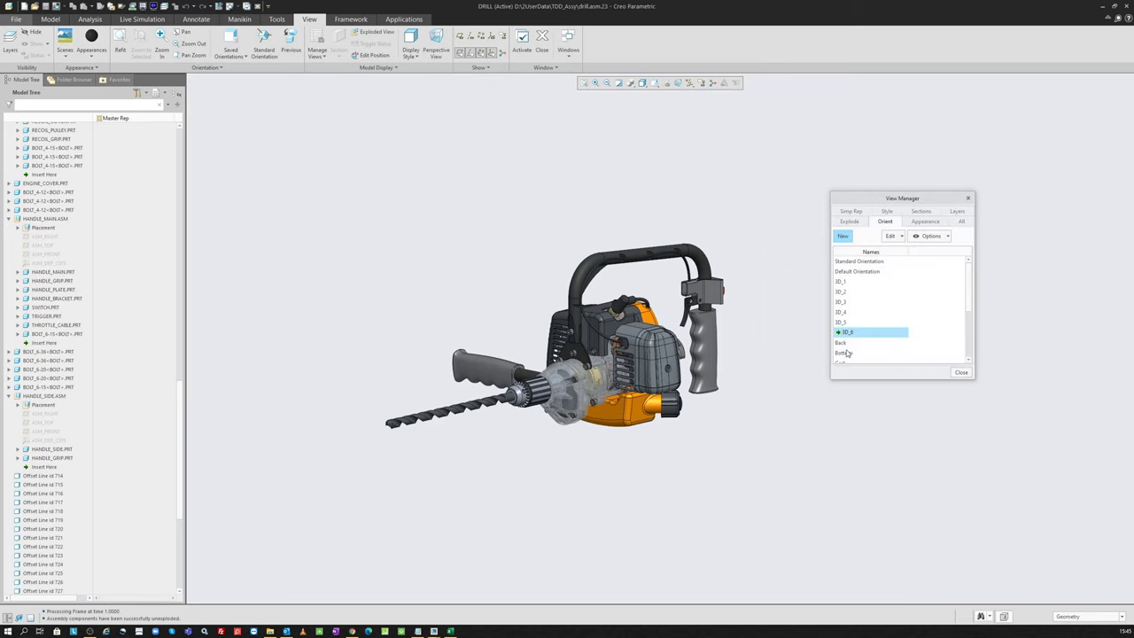
pyautogui.doubleClick(856, 280)
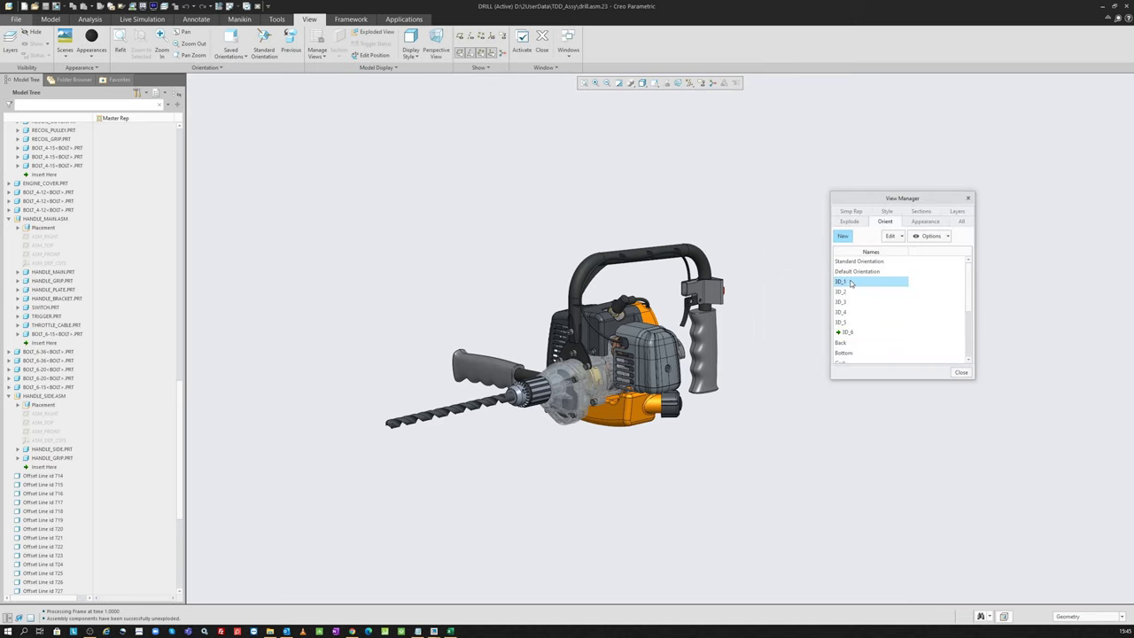
pyautogui.doubleClick(855, 333)
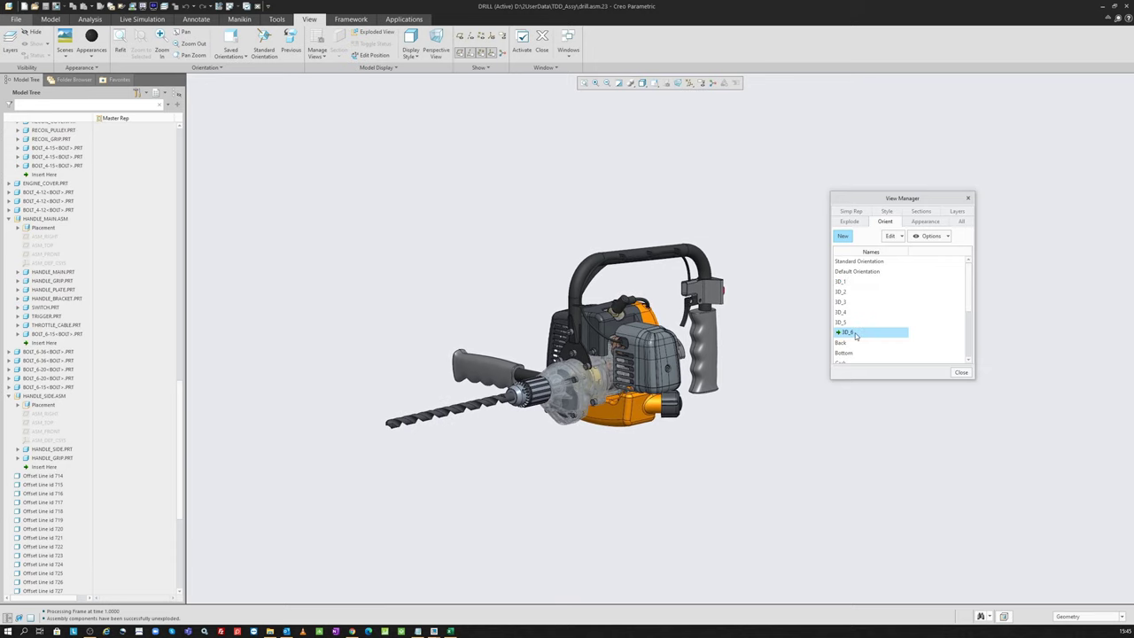
pyautogui.rightClick(856, 334)
# Create a new saved orientation, entering 3D_7 as its name
pyautogui.click(793, 346)
pyautogui.click(845, 236)
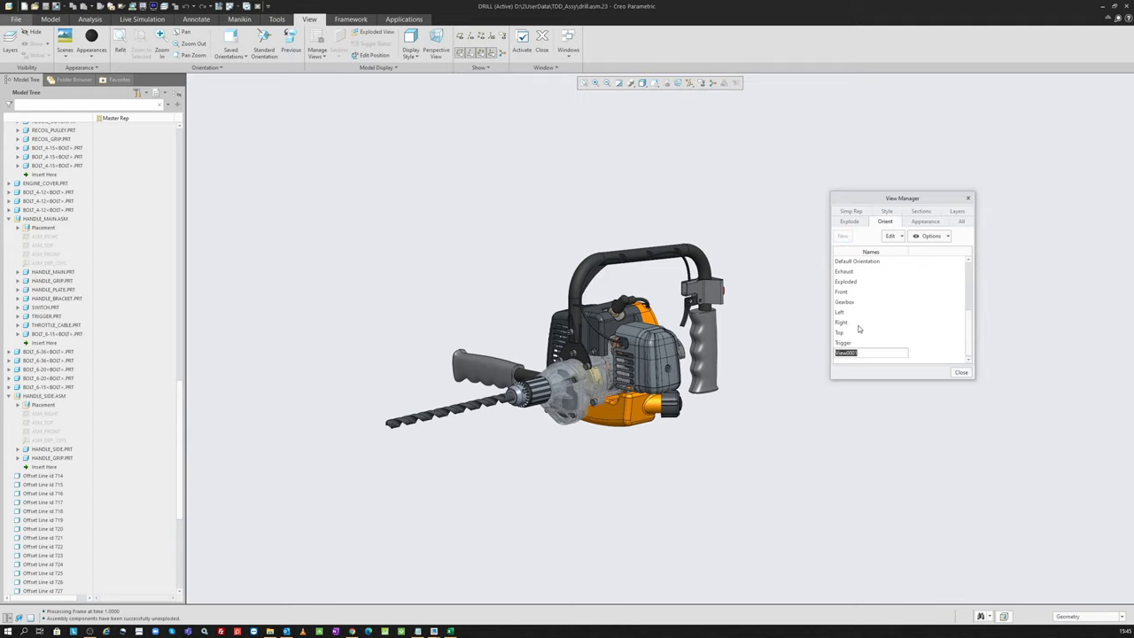
pyautogui.write('3D_7')
pyautogui.press('Return')
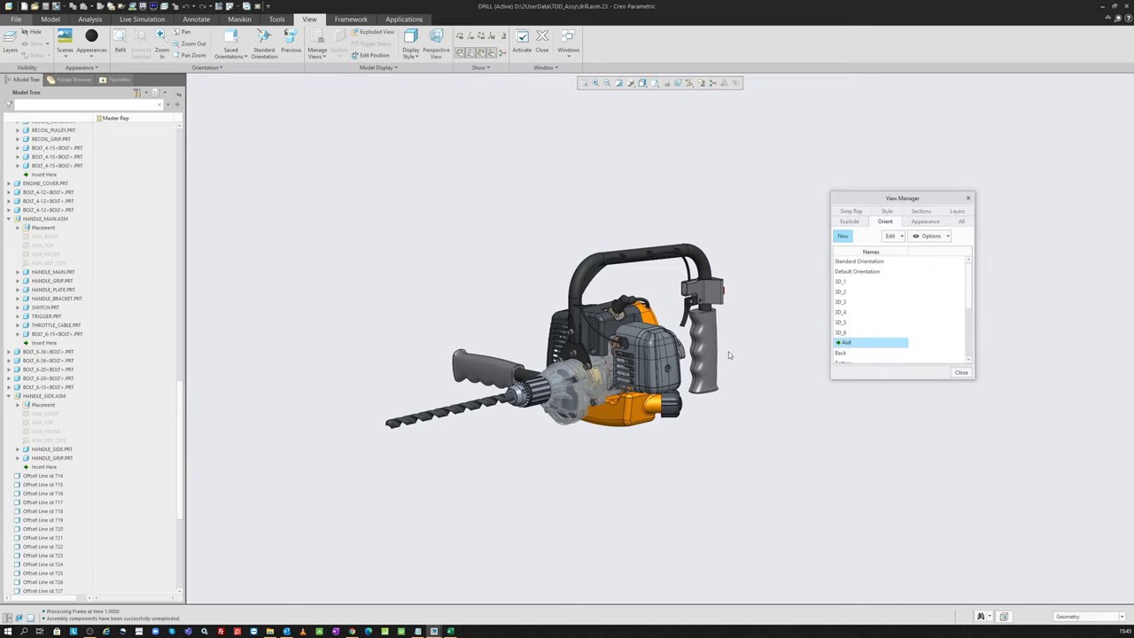
# Turn the view normal to the drill chuck face with View Normal
pyautogui.click(656, 82)
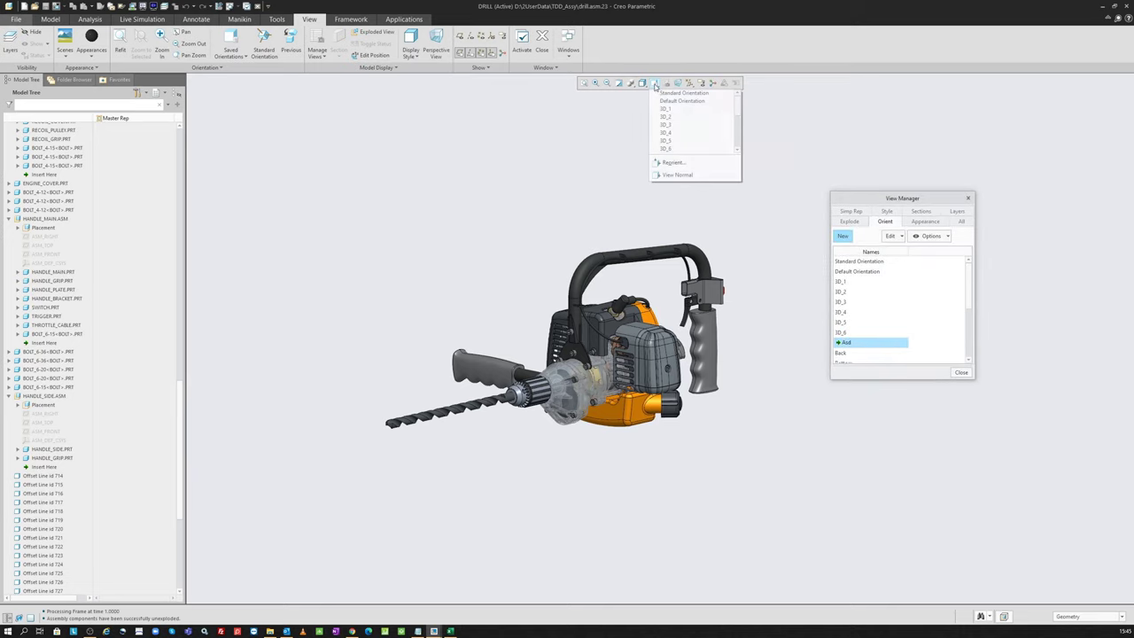
pyautogui.click(680, 176)
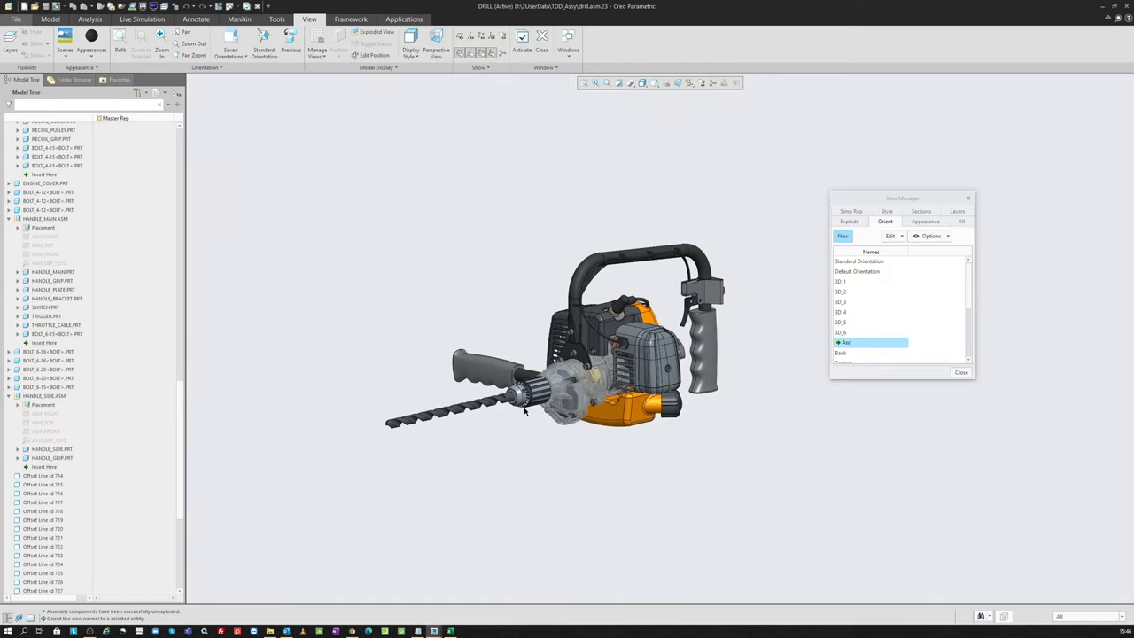
pyautogui.scroll(5, 524, 410)
pyautogui.click(486, 347)
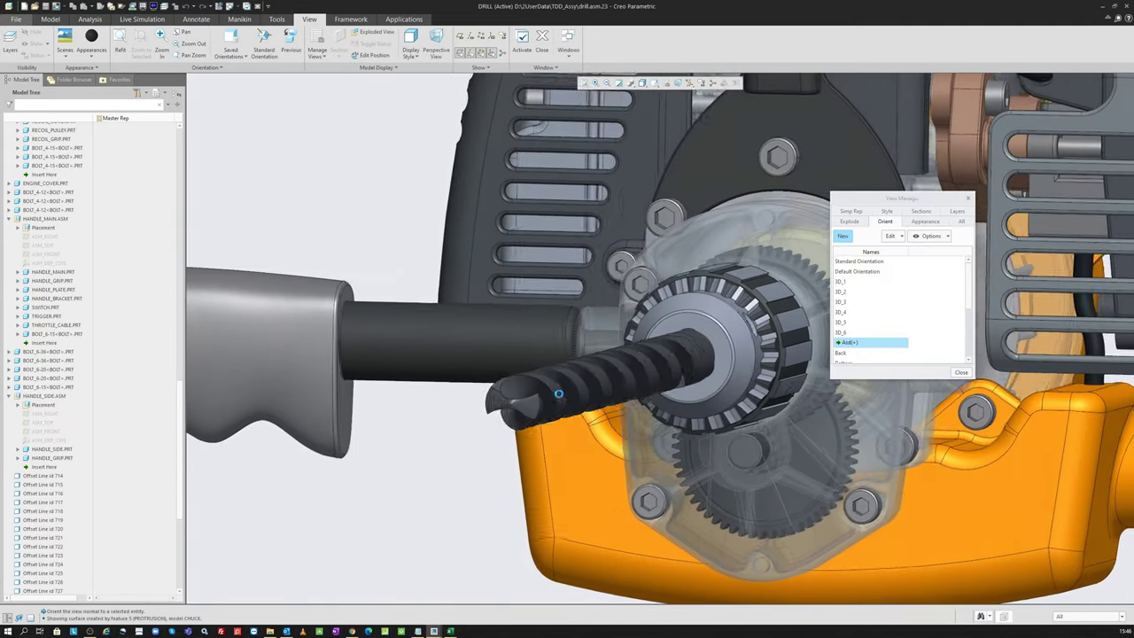
pyautogui.scroll(-5, 532, 398)
pyautogui.scroll(-2, 529, 403)
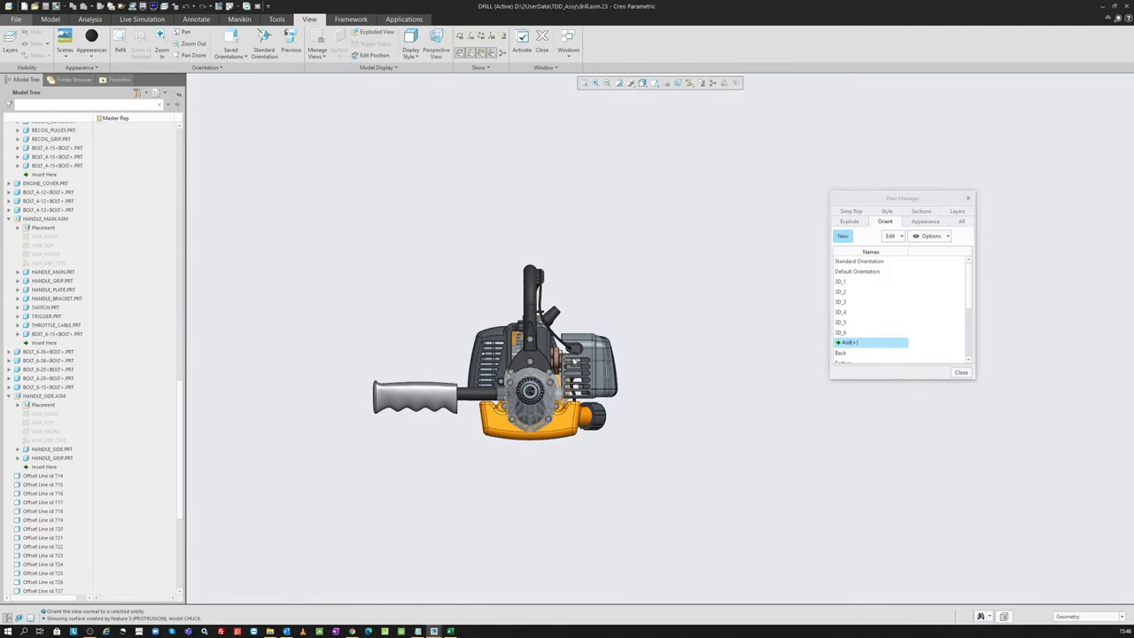
pyautogui.scroll(3, 478, 420)
# Save the modified Asd view under the name Front
pyautogui.rightClick(854, 344)
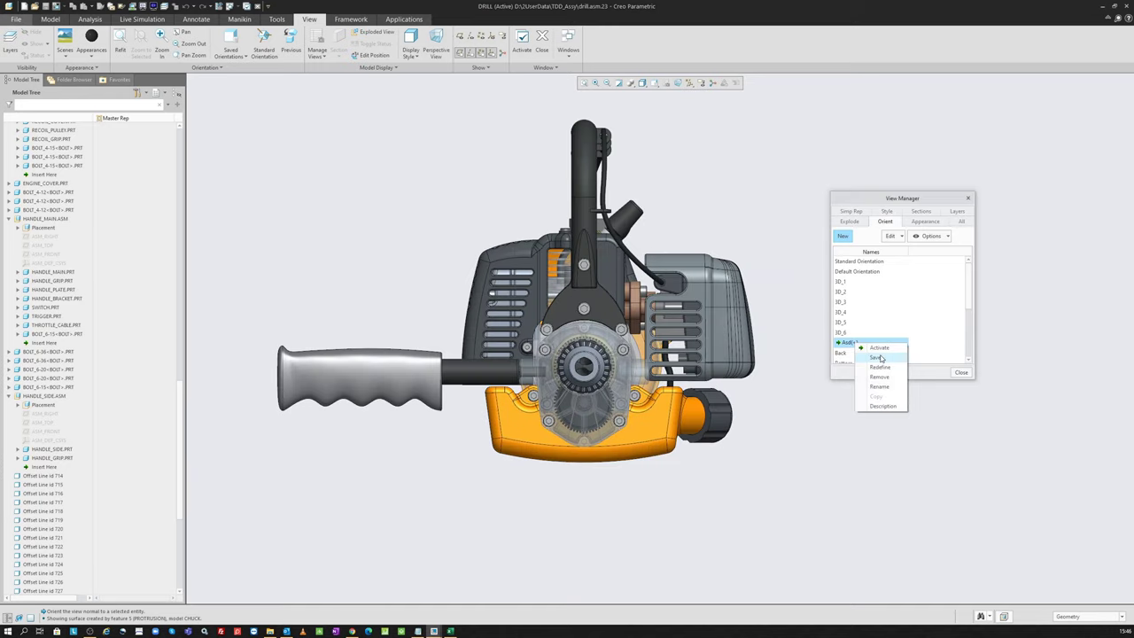
pyautogui.click(876, 357)
pyautogui.write('Front')
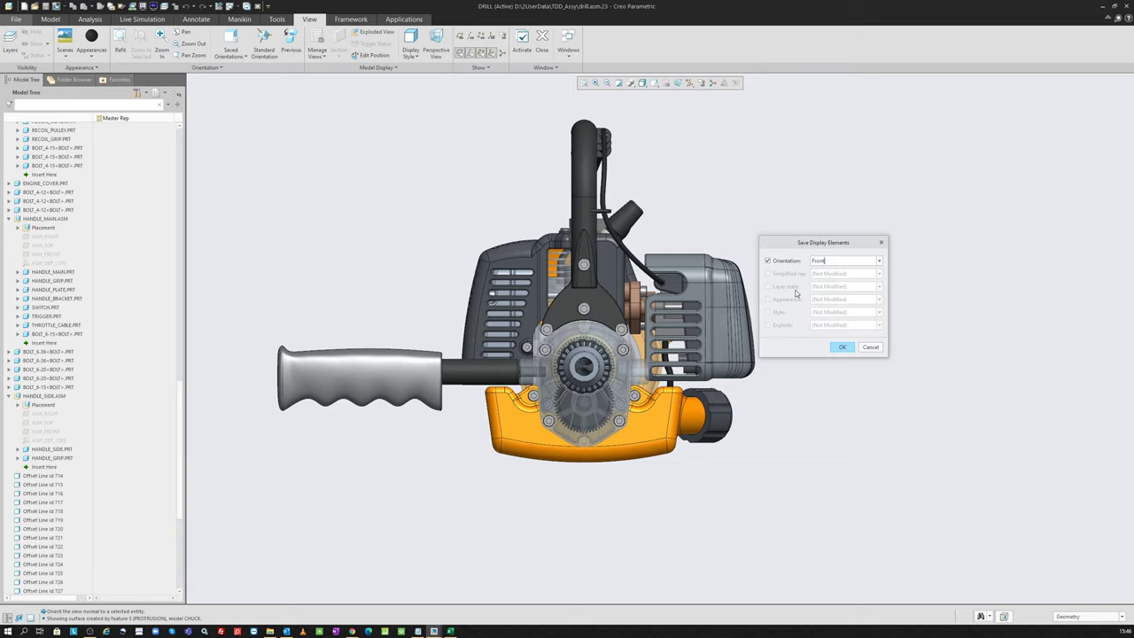
pyautogui.press('Return')
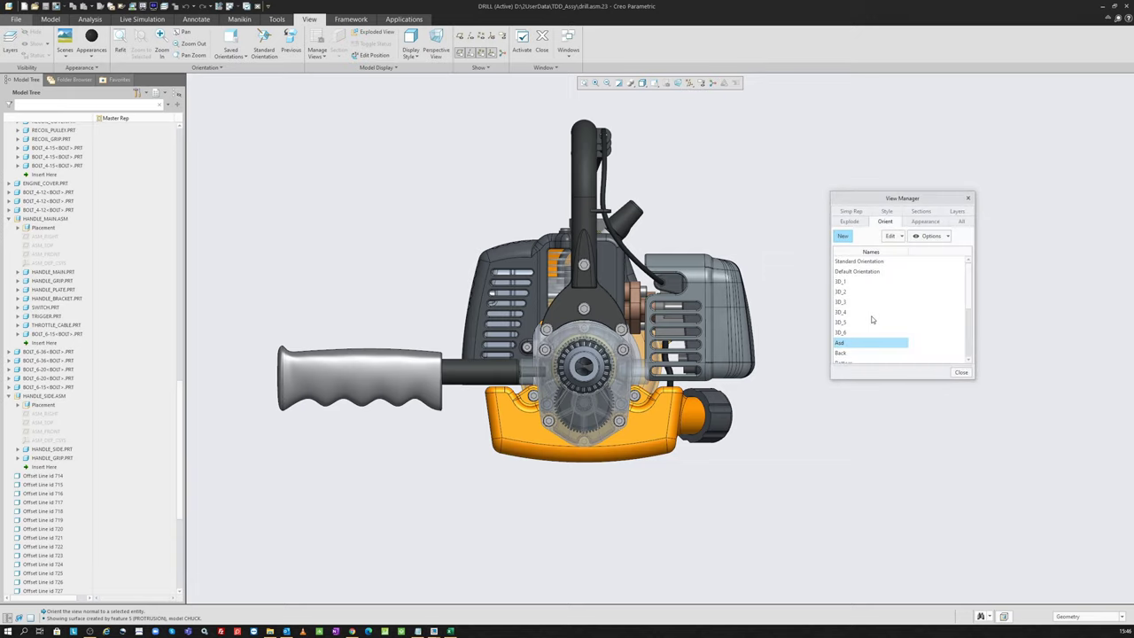
# Rotate the drill to an oblique view with the bit lower-left, then list the cross sections
pyautogui.click(853, 343)
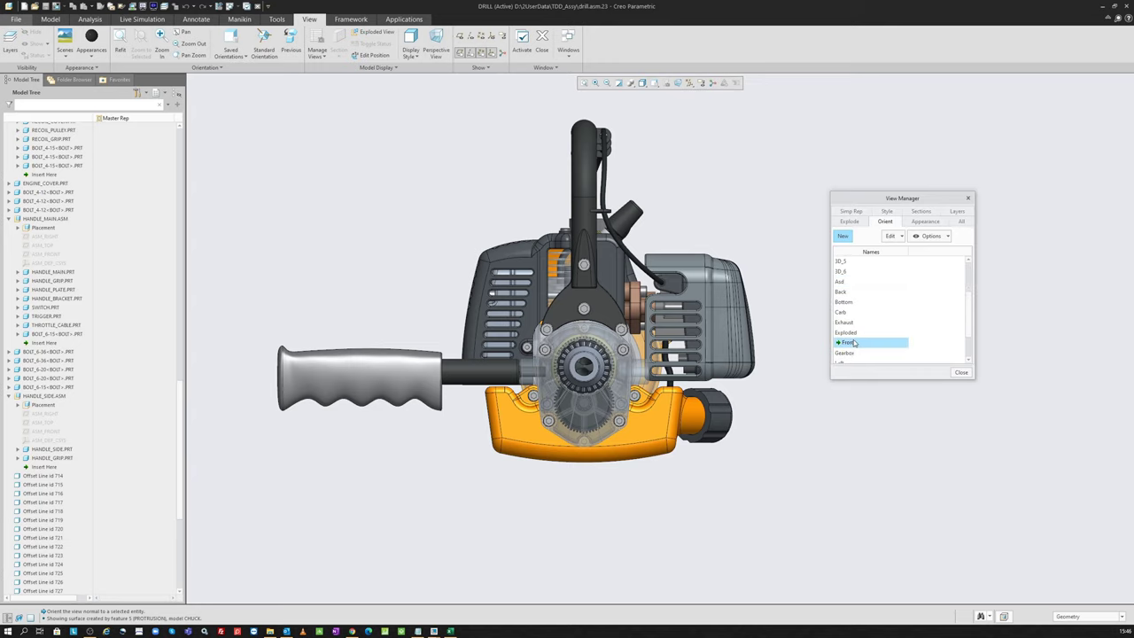
pyautogui.scroll(-1, 855, 343)
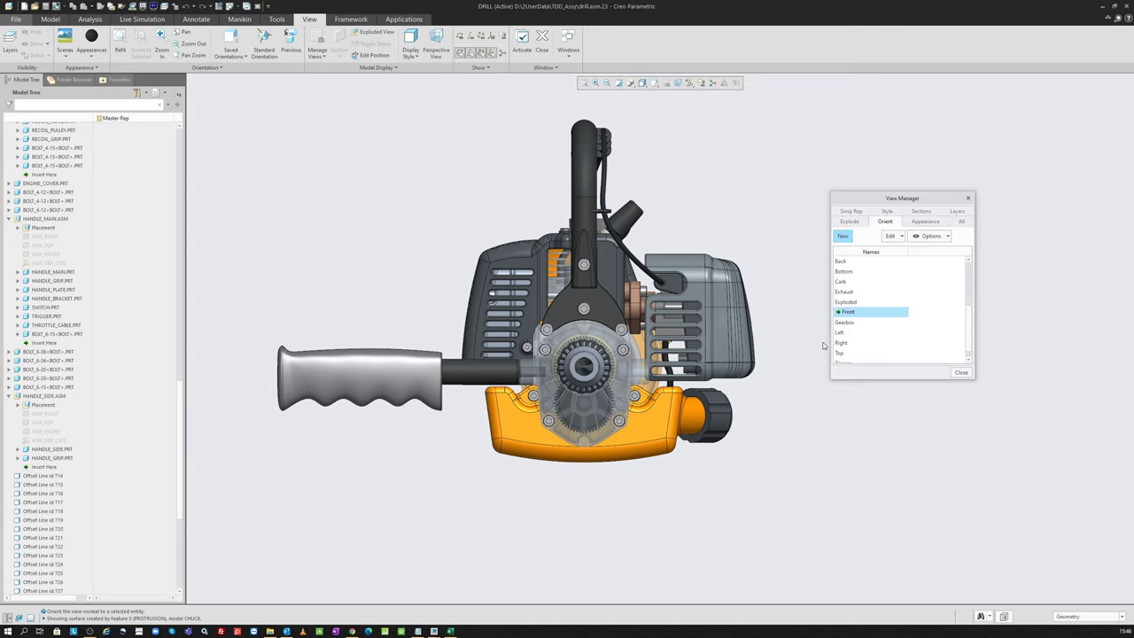
pyautogui.scroll(3, 868, 305)
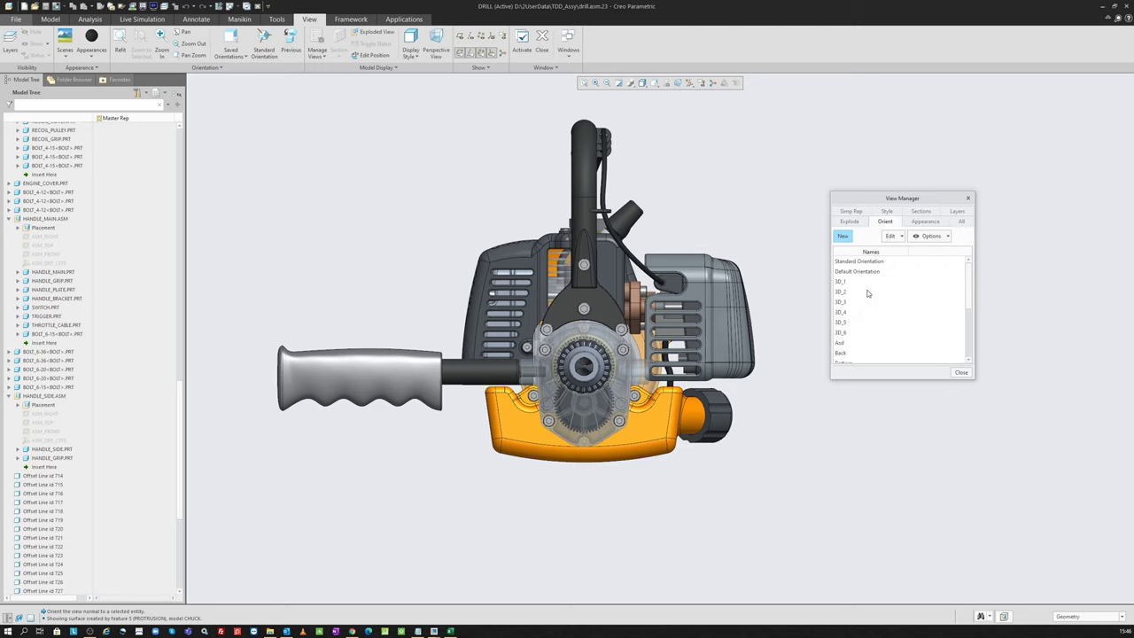
pyautogui.click(655, 84)
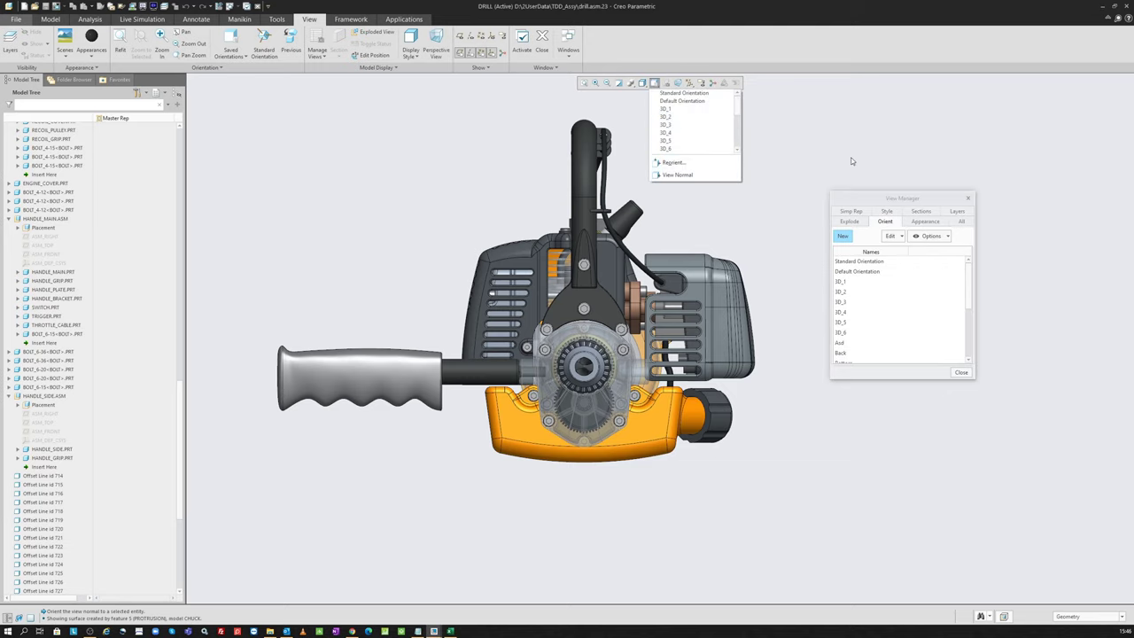
pyautogui.click(882, 189)
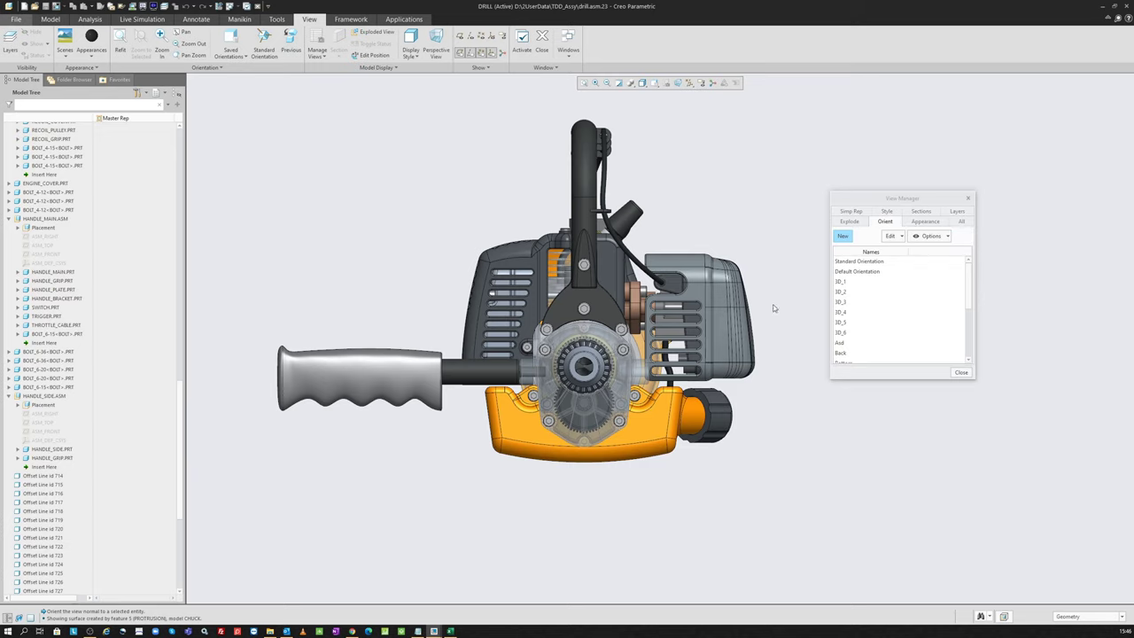
pyautogui.scroll(-2, 772, 307)
pyautogui.moveTo(772, 307); pyautogui.dragTo(662, 341, button='middle')
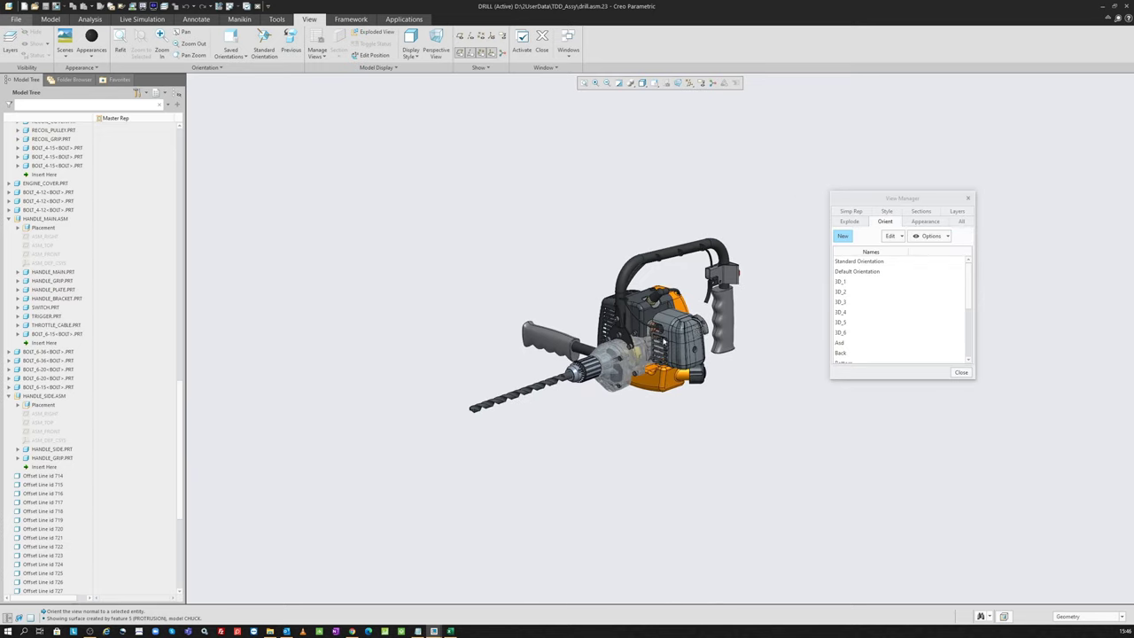
pyautogui.click(913, 211)
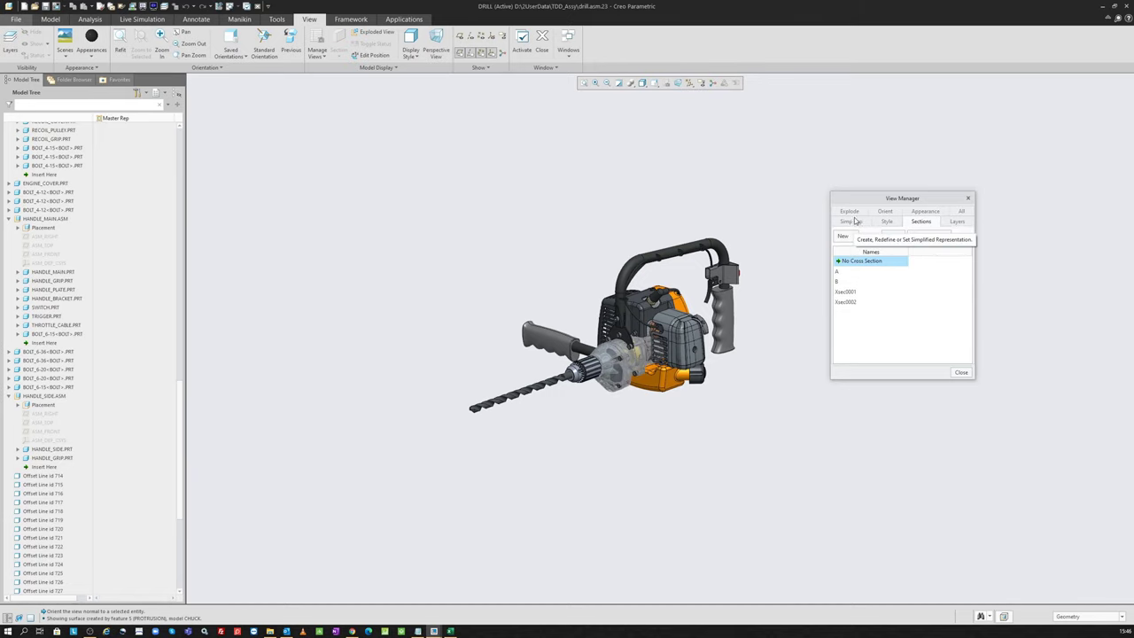
# On the Appearance list, activate Master Appearance in place of Default Appearance
pyautogui.click(922, 214)
pyautogui.scroll(1, 733, 334)
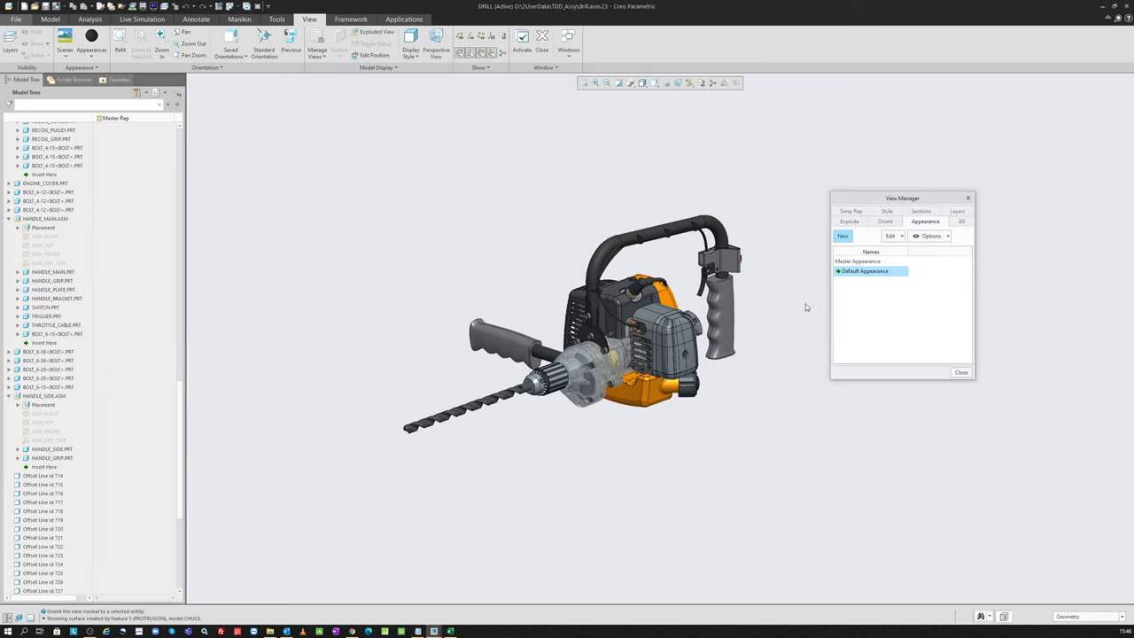
pyautogui.doubleClick(852, 261)
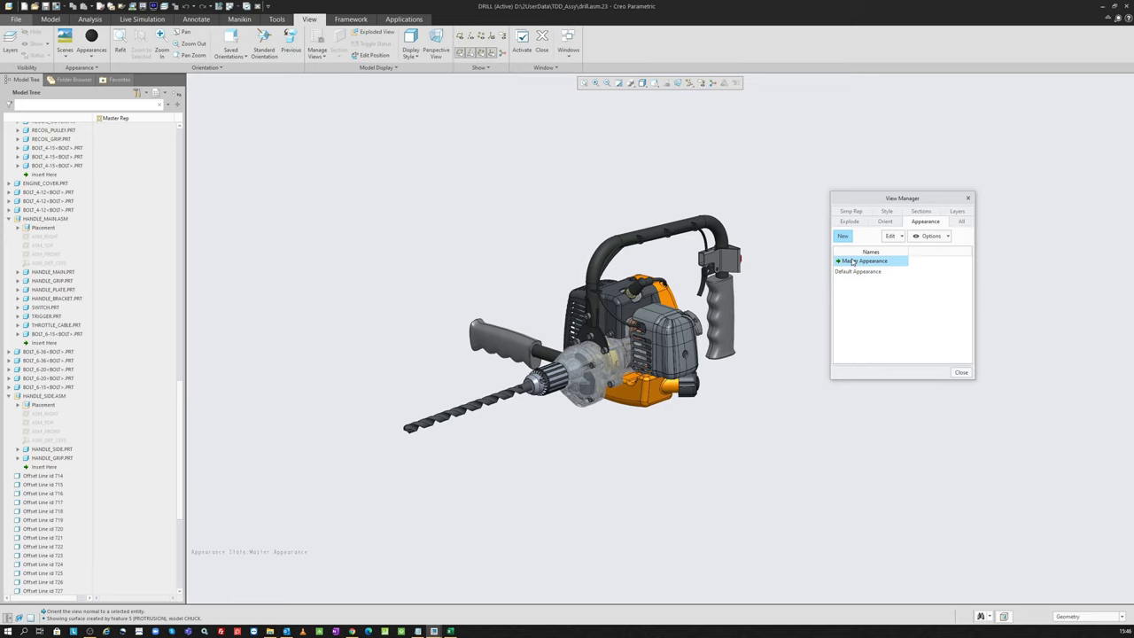
pyautogui.scroll(1, 749, 325)
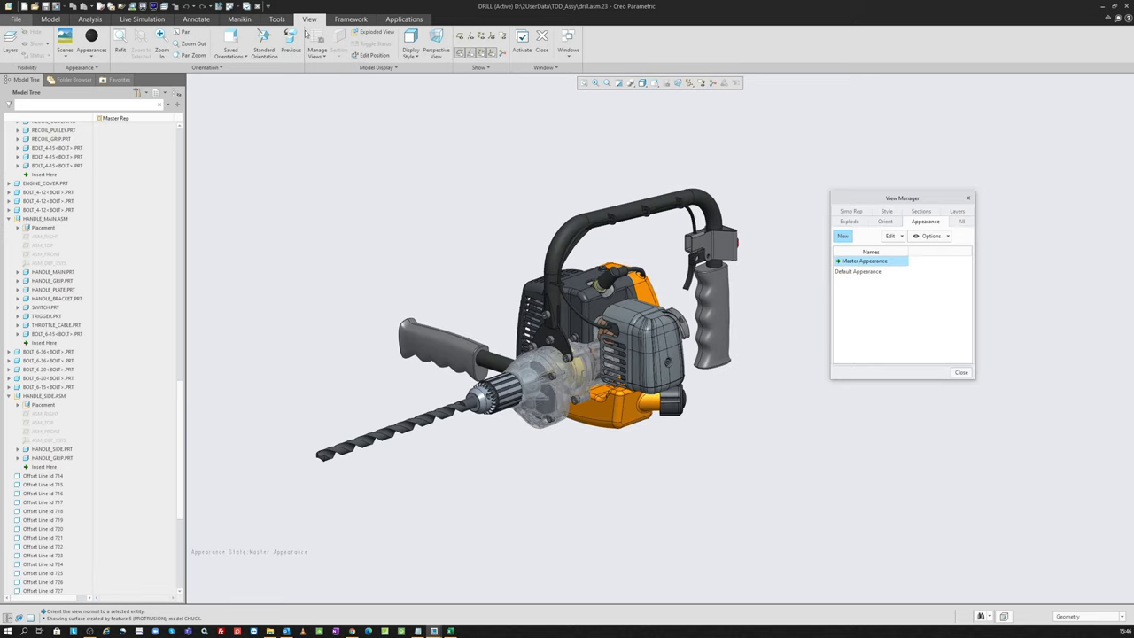
# Apply green to both handles, the drill bit and the air filter cover
pyautogui.click(94, 53)
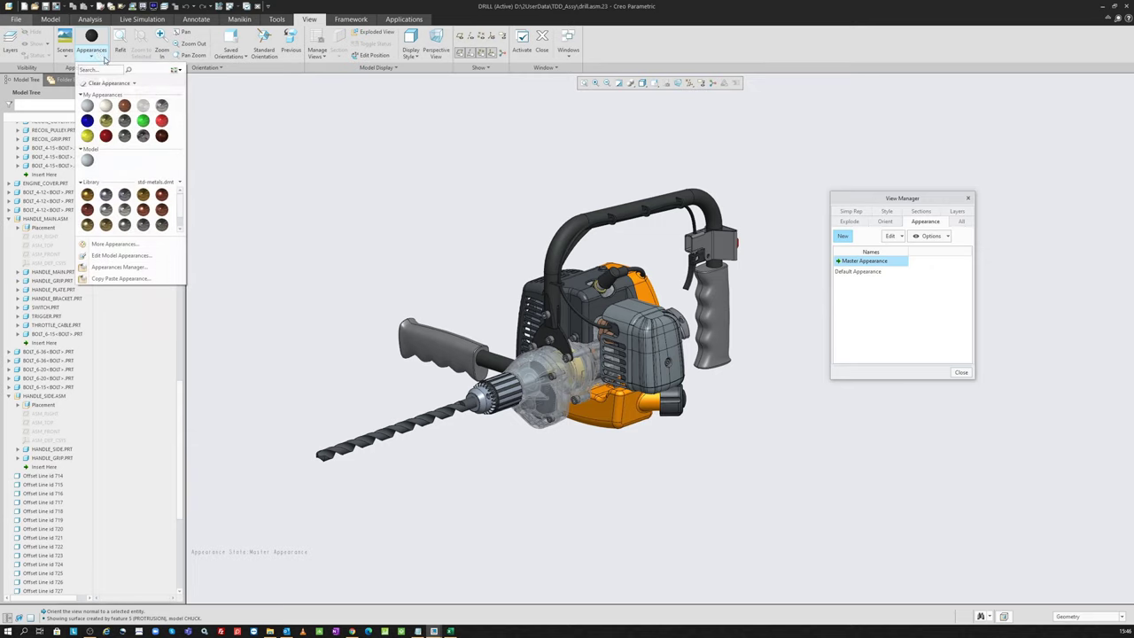
pyautogui.click(142, 121)
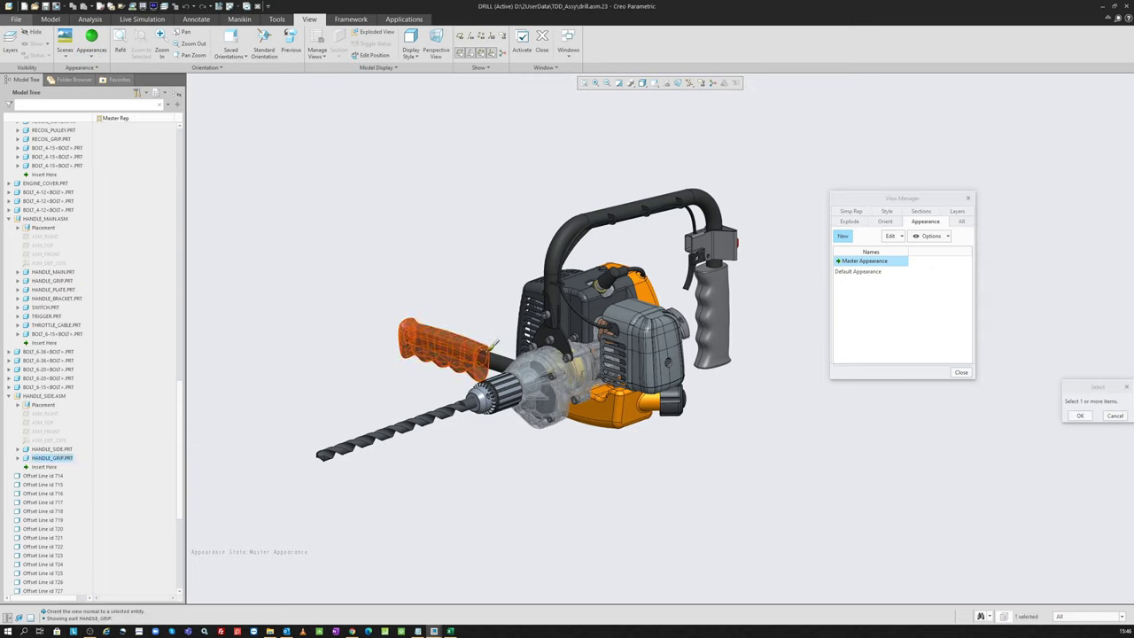
pyautogui.click(473, 335)
pyautogui.keyDown('ctrl'); pyautogui.click(572, 234); pyautogui.keyUp('ctrl')
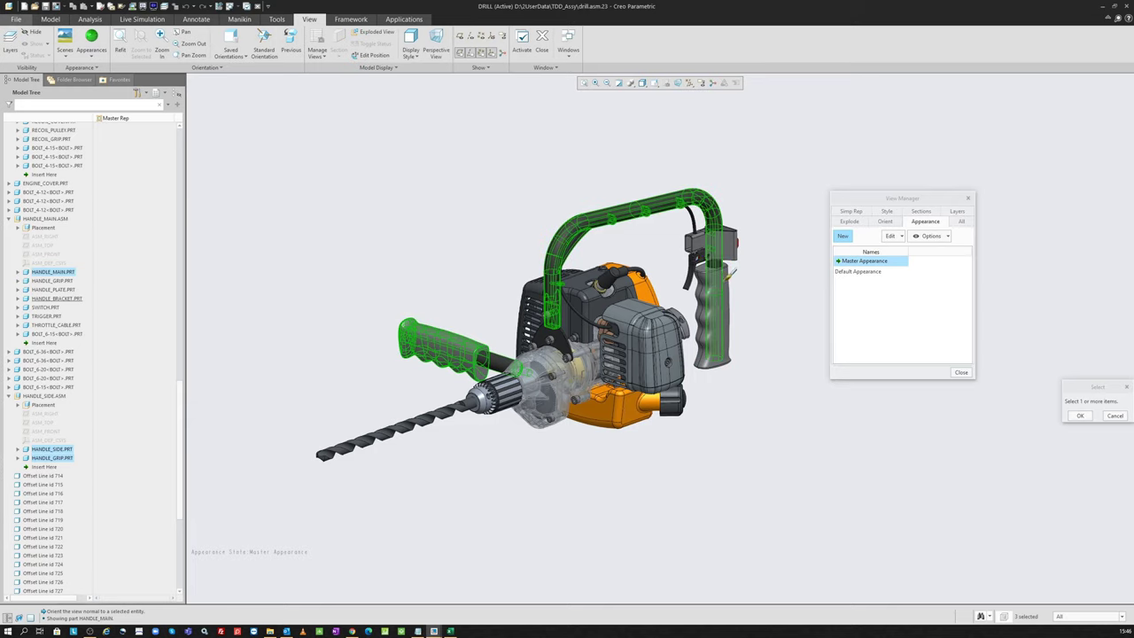
pyautogui.keyDown('ctrl'); pyautogui.click(508, 341); pyautogui.keyUp('ctrl')
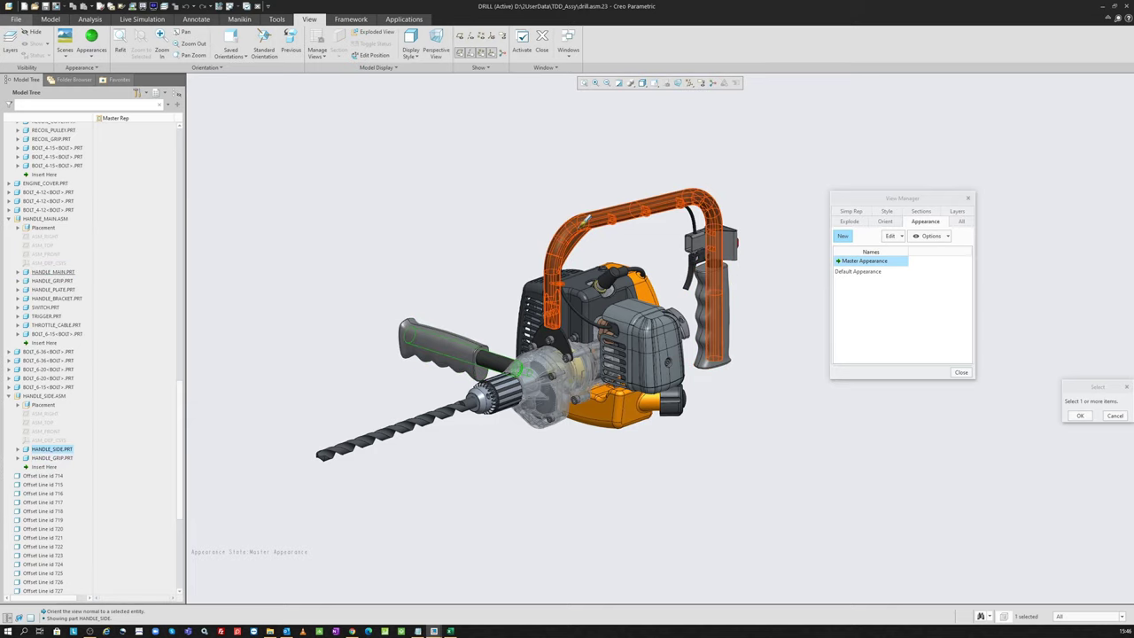
pyautogui.keyDown('ctrl'); pyautogui.click(431, 339); pyautogui.keyUp('ctrl')
pyautogui.keyDown('ctrl'); pyautogui.click(447, 405); pyautogui.keyUp('ctrl')
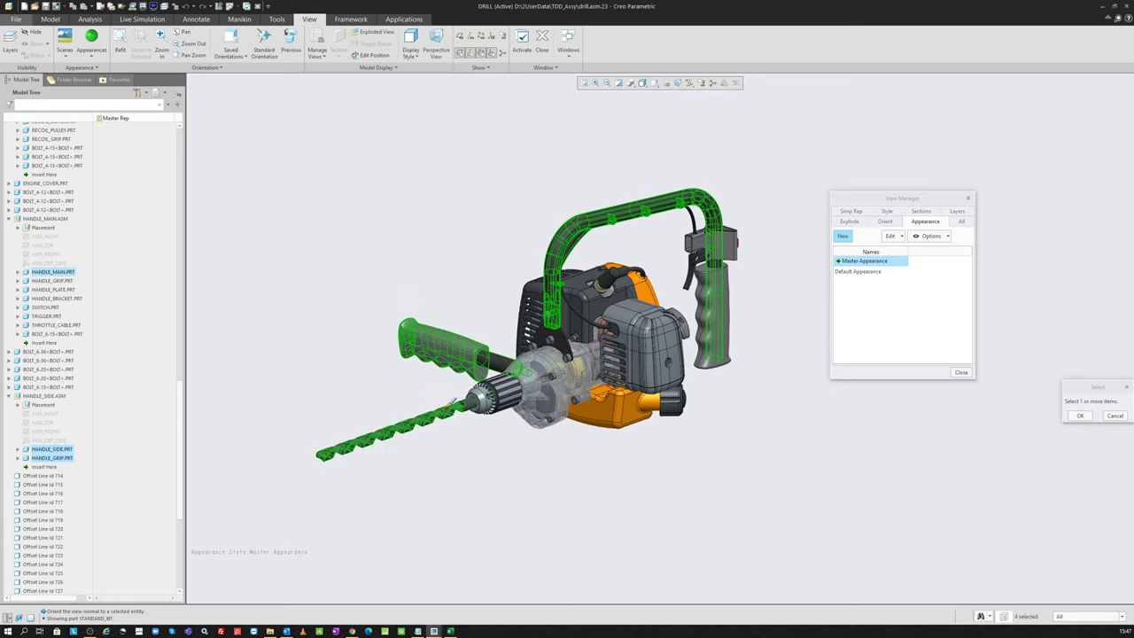
pyautogui.keyDown('ctrl'); pyautogui.click(659, 345); pyautogui.keyUp('ctrl')
pyautogui.middleClick(767, 187)
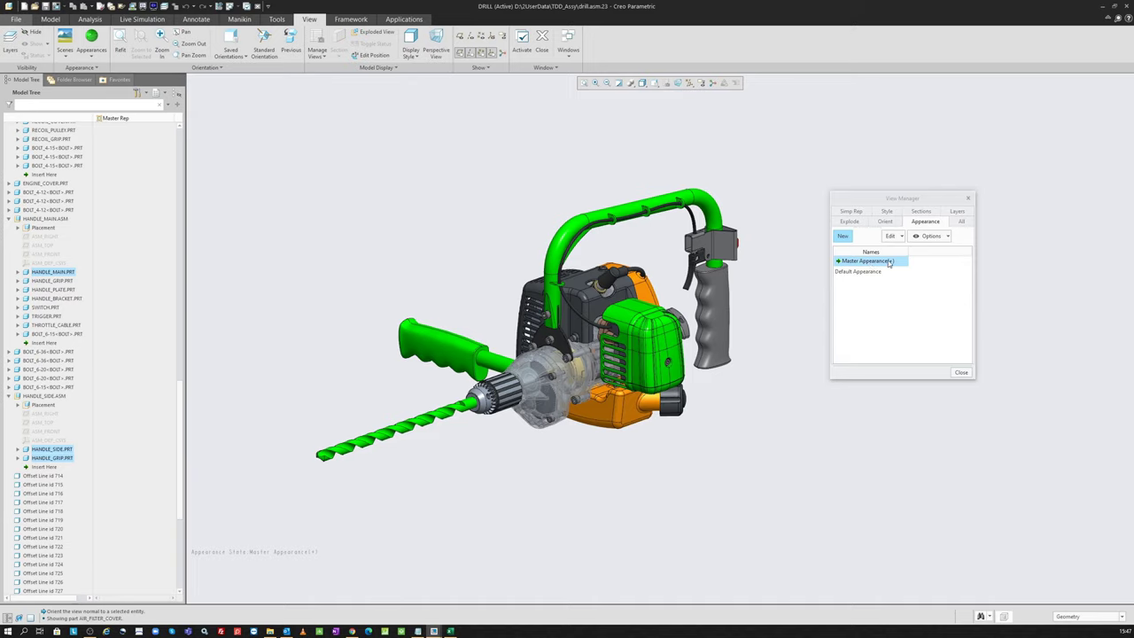
# Paint the gearbox yellow and the engine cover dark grey
pyautogui.click(91, 53)
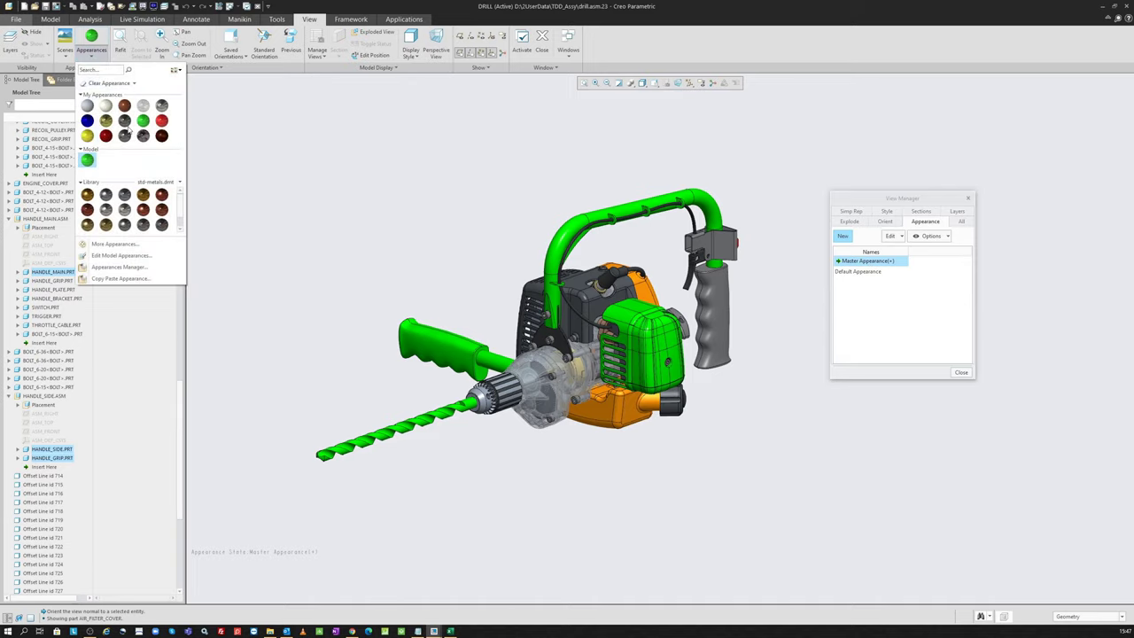
pyautogui.click(87, 137)
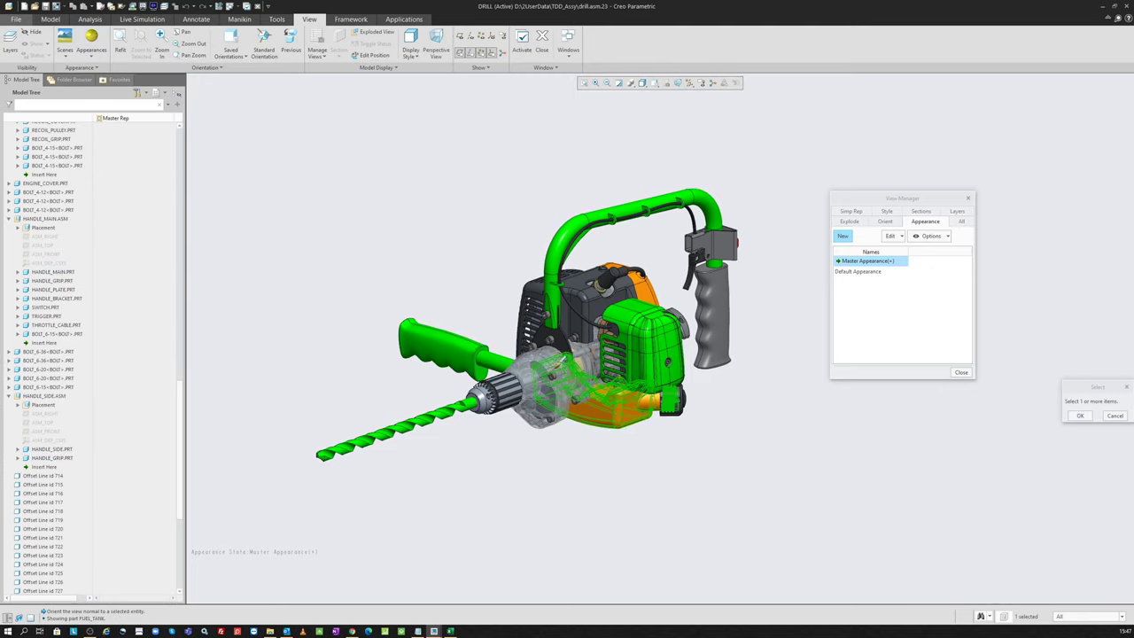
pyautogui.middleClick(486, 243)
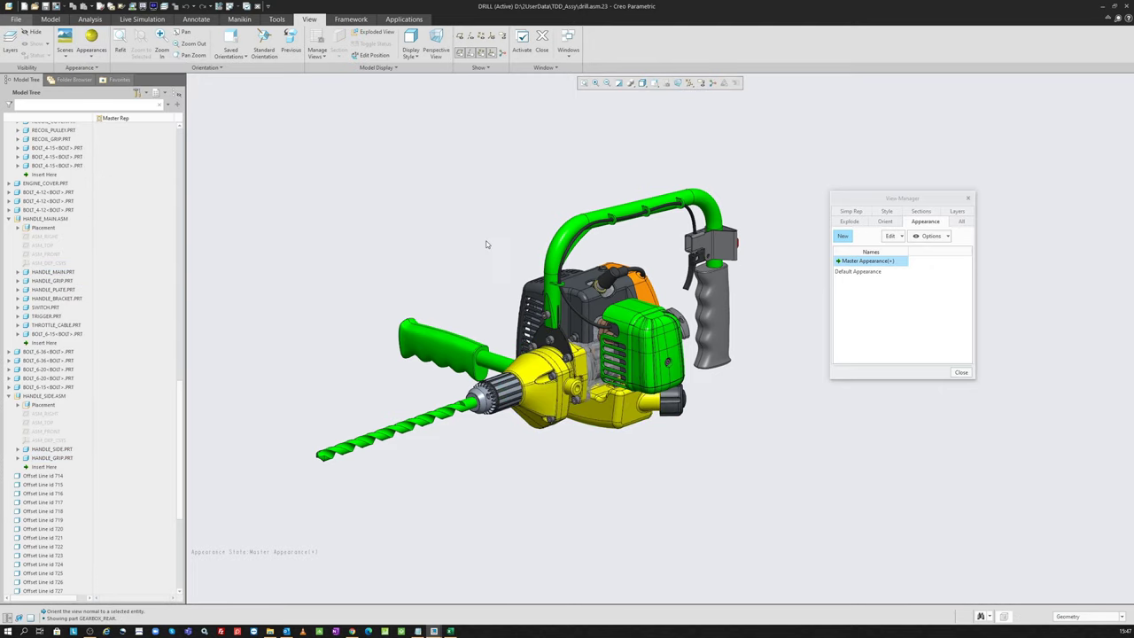
pyautogui.click(91, 54)
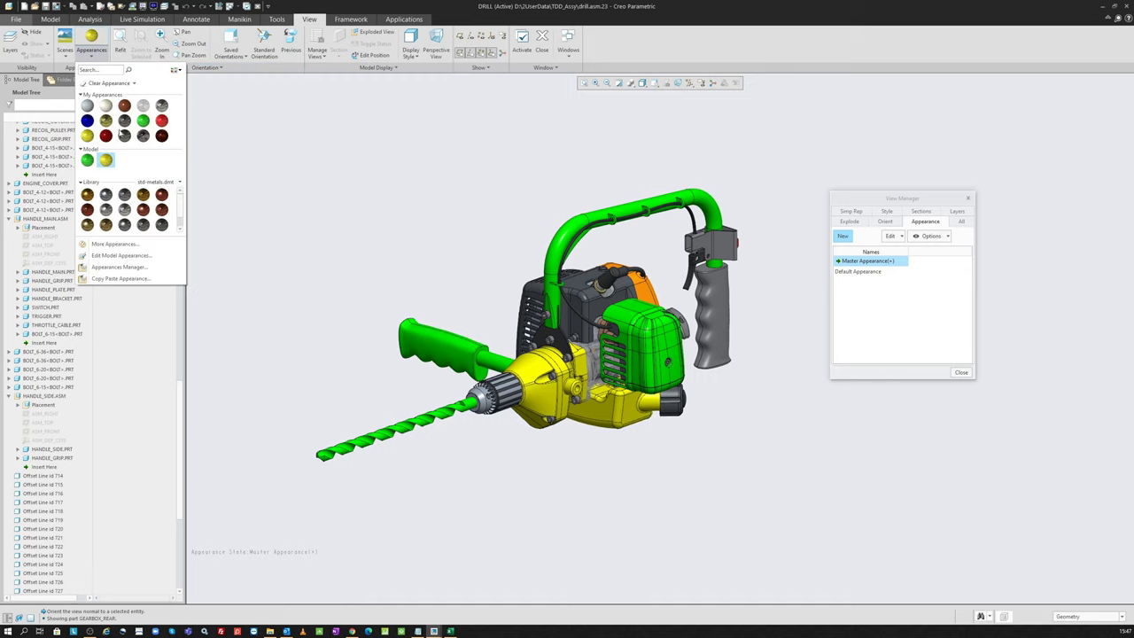
pyautogui.click(125, 136)
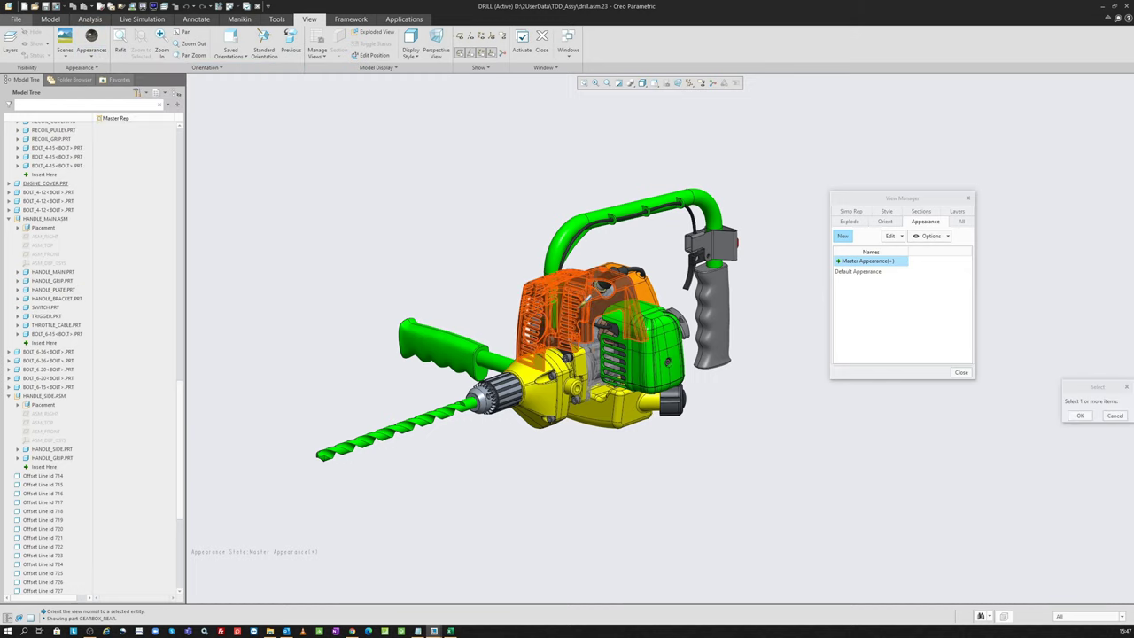
pyautogui.click(585, 310)
pyautogui.middleClick(464, 206)
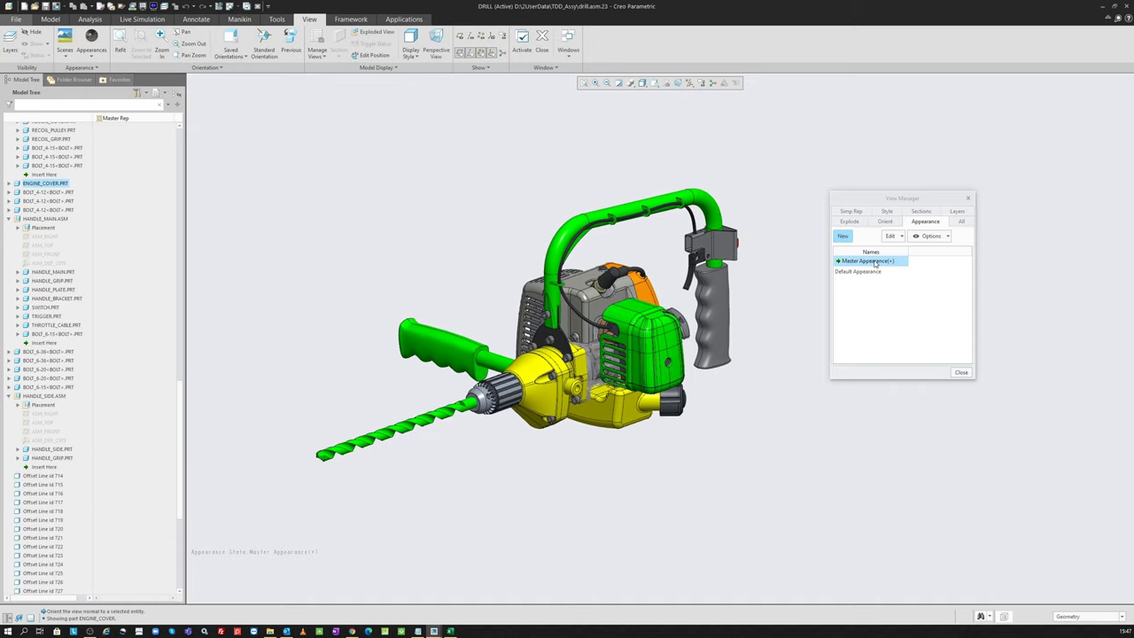
# Save the coloured appearance as a new state named App_State_01
pyautogui.rightClick(873, 263)
pyautogui.click(898, 278)
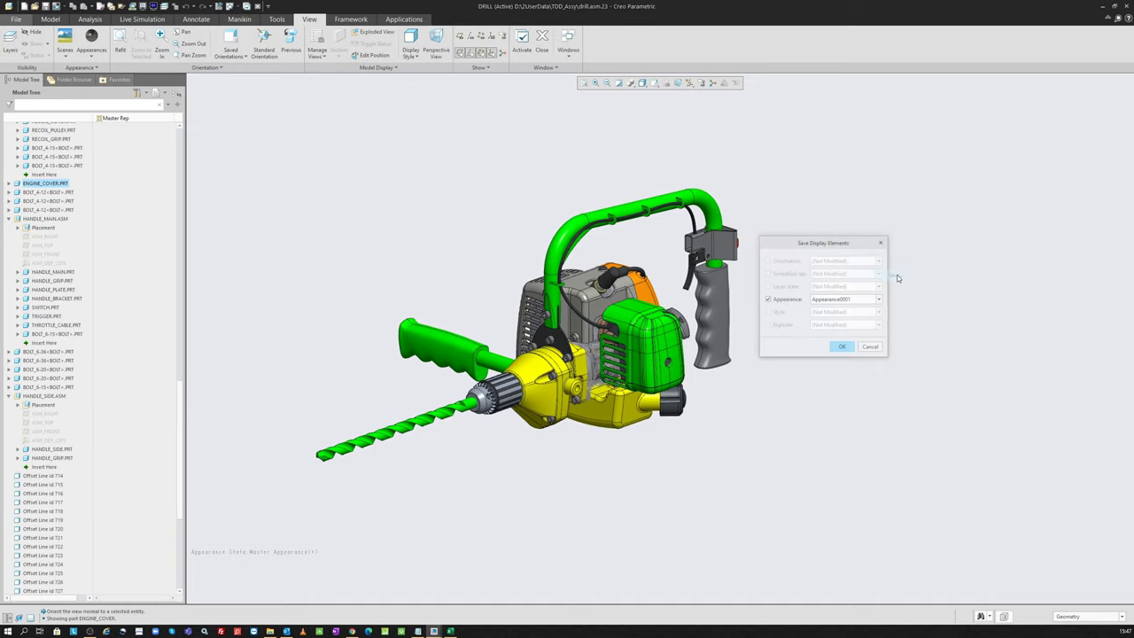
pyautogui.doubleClick(862, 300)
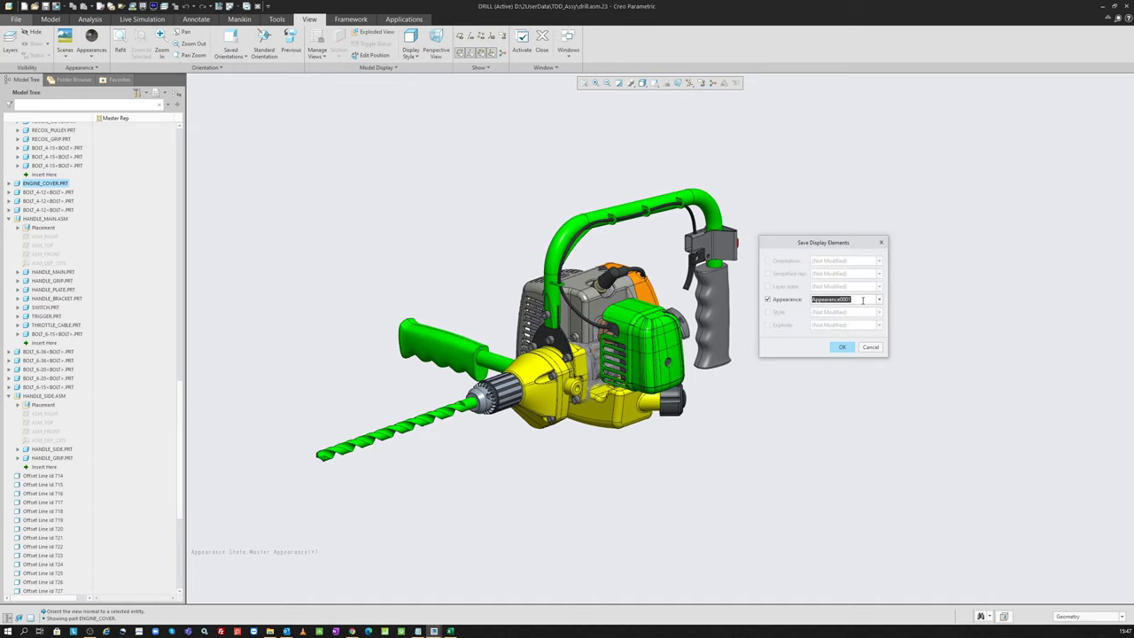
pyautogui.write('App_State_')
pyautogui.press('Return')
# Toggle between App_State_01 and Master Appearance, leaving Master Appearance active
pyautogui.doubleClick(857, 271)
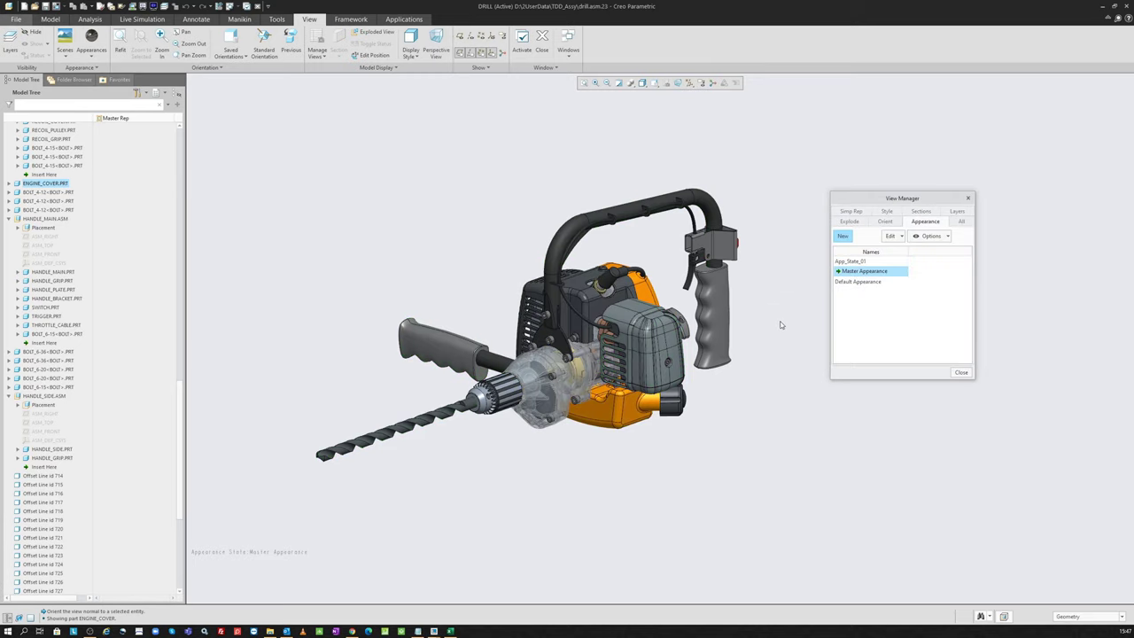
pyautogui.doubleClick(856, 261)
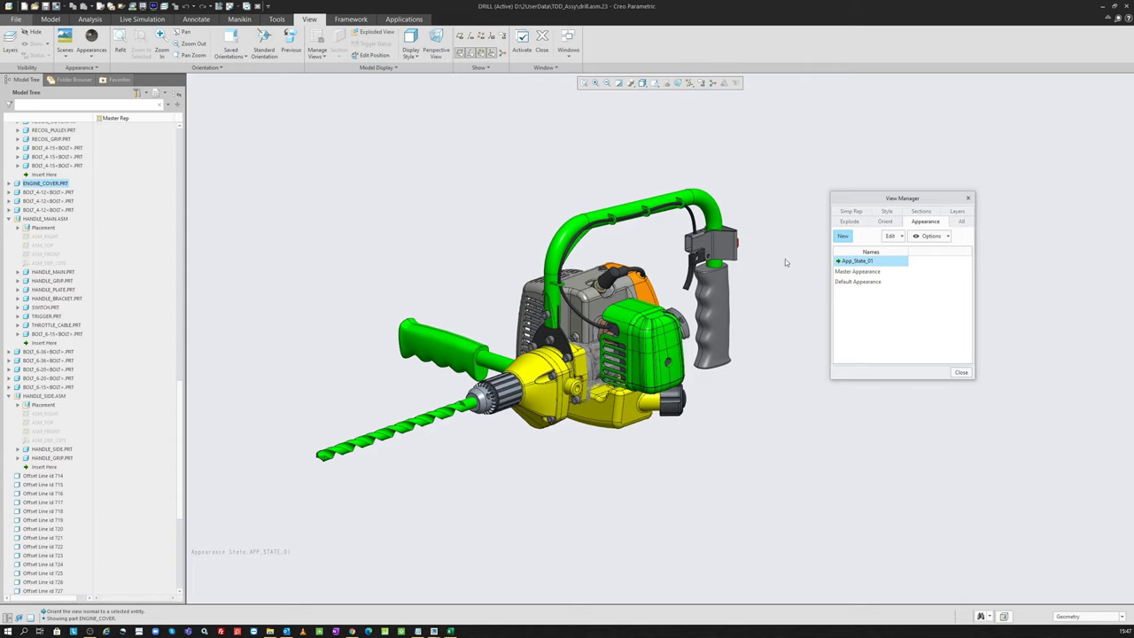
pyautogui.doubleClick(859, 271)
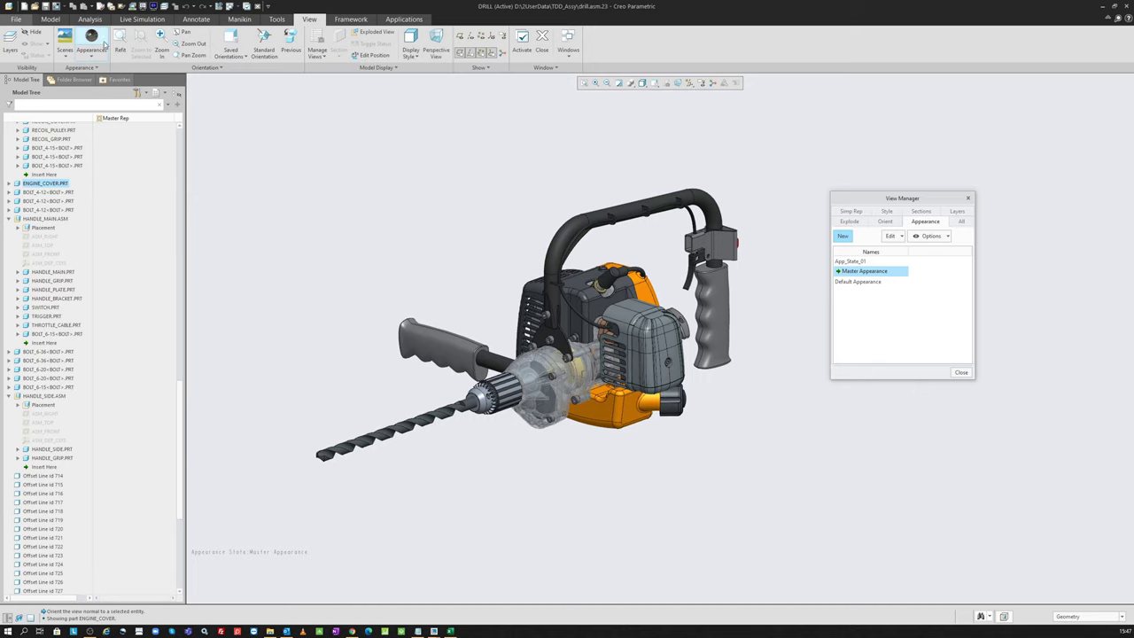
pyautogui.moveTo(559, 329); pyautogui.dragTo(553, 334, button='middle')
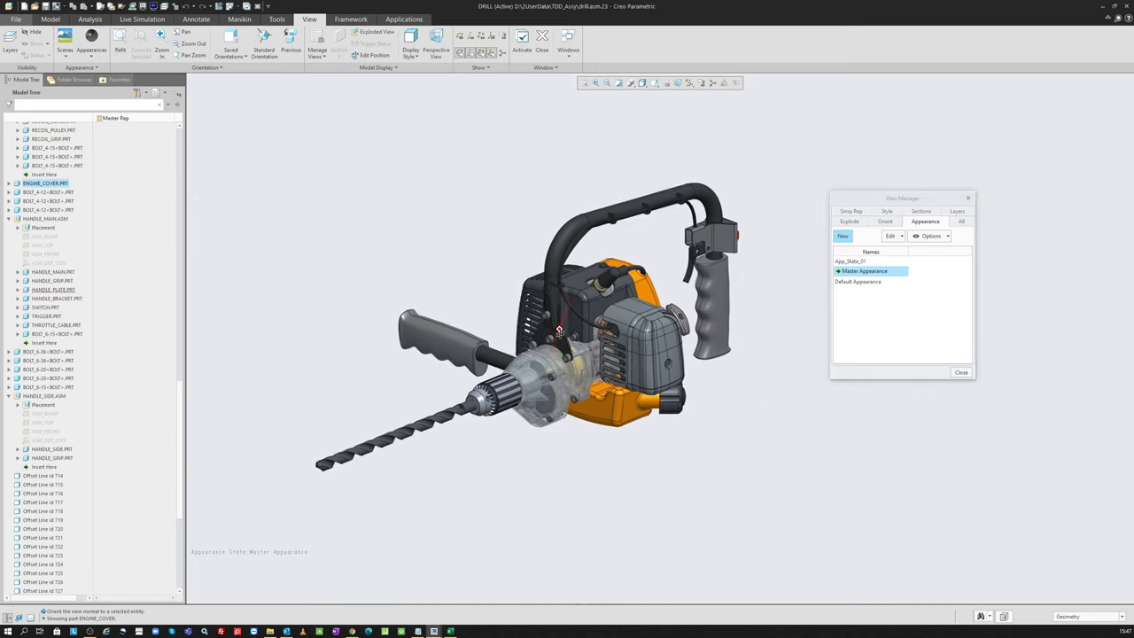
pyautogui.doubleClick(856, 260)
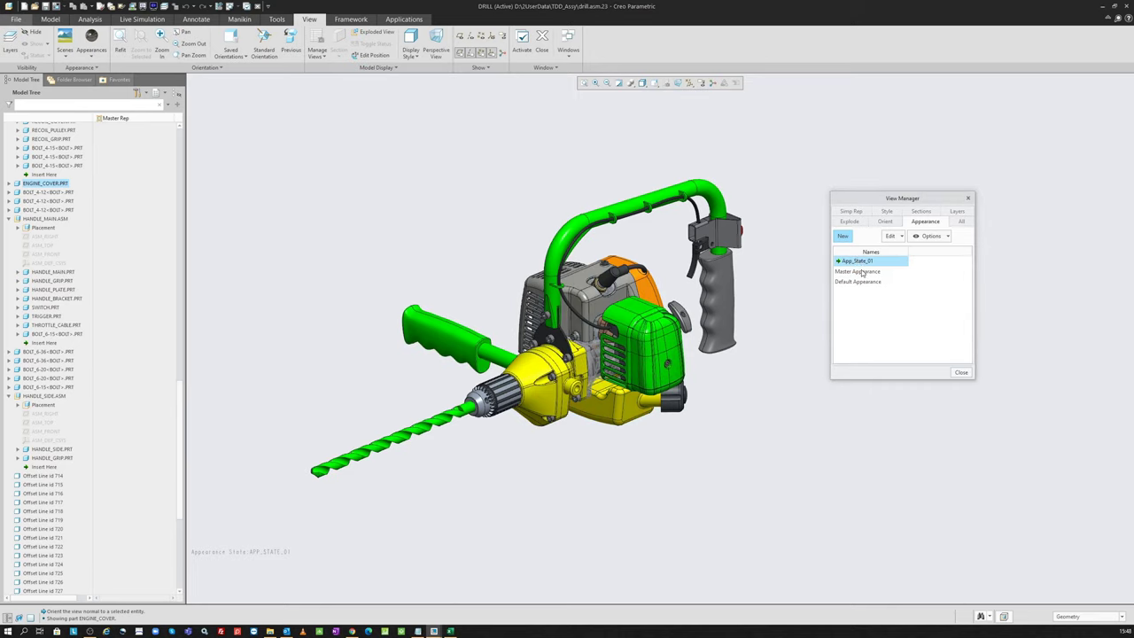
pyautogui.doubleClick(862, 272)
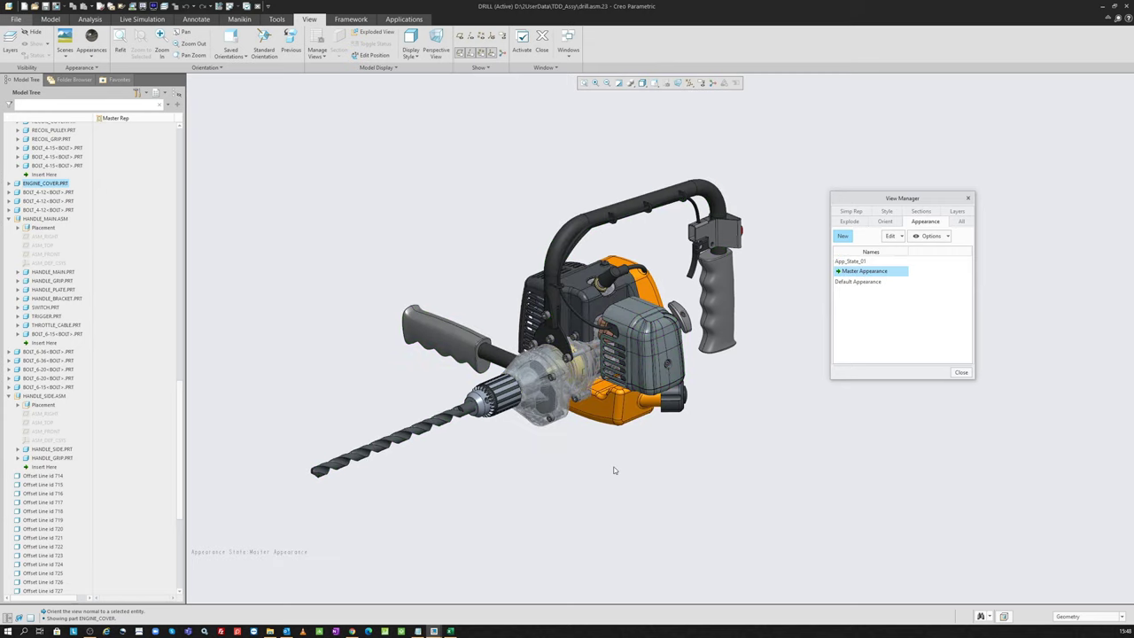
pyautogui.scroll(-2, 514, 326)
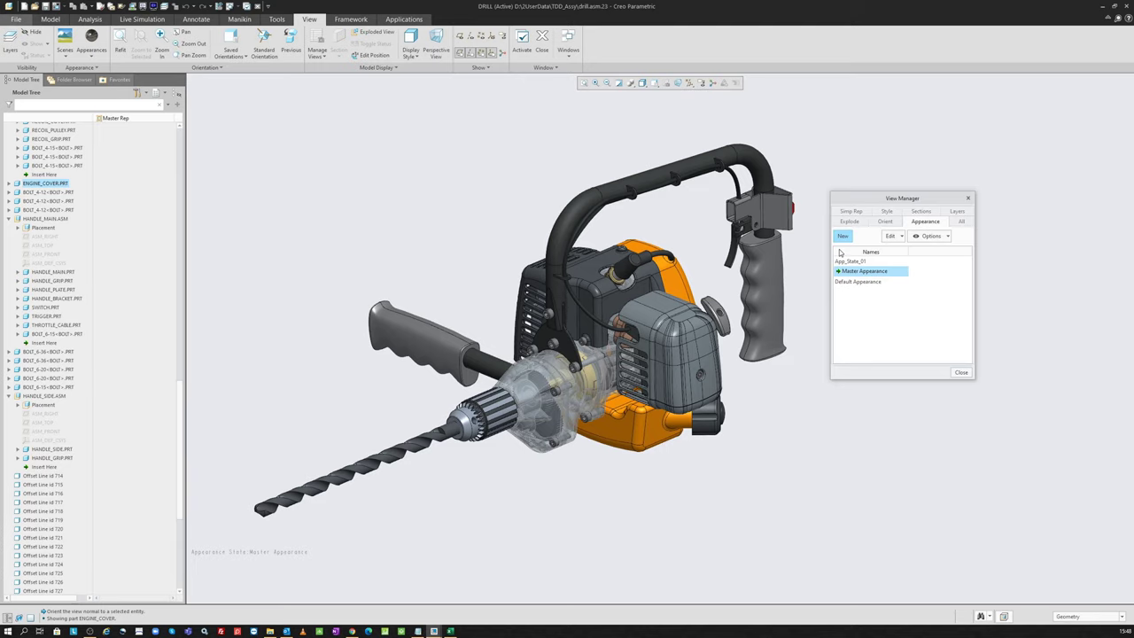
# Set HANDLE_GRIP and STANDARD_BIT to the Wireframe component display style
pyautogui.click(895, 213)
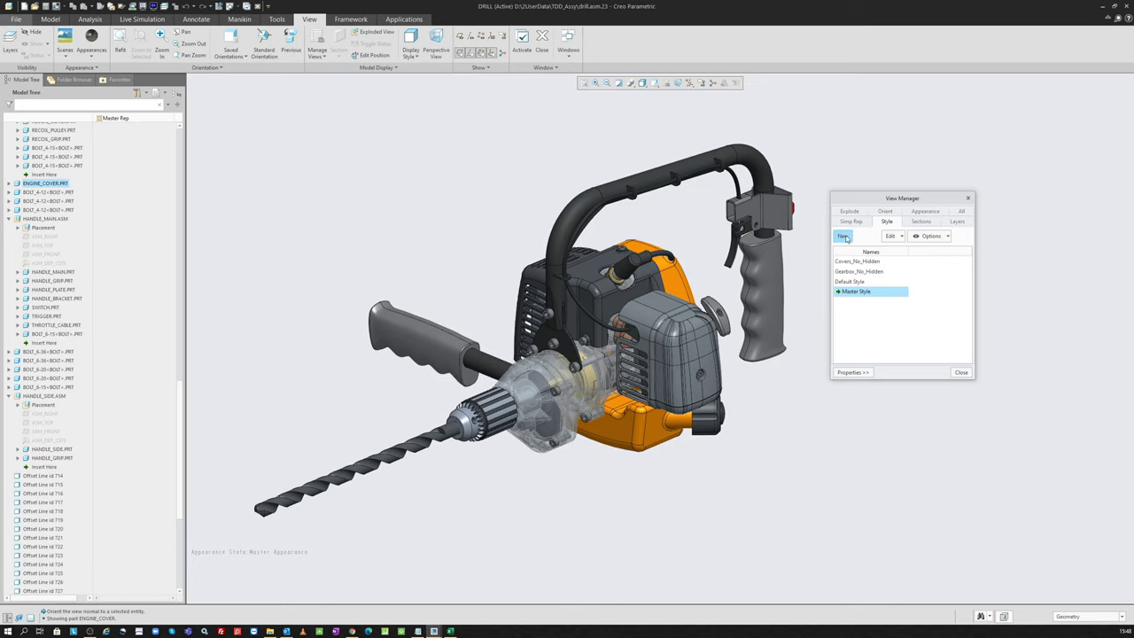
pyautogui.scroll(-2, 600, 356)
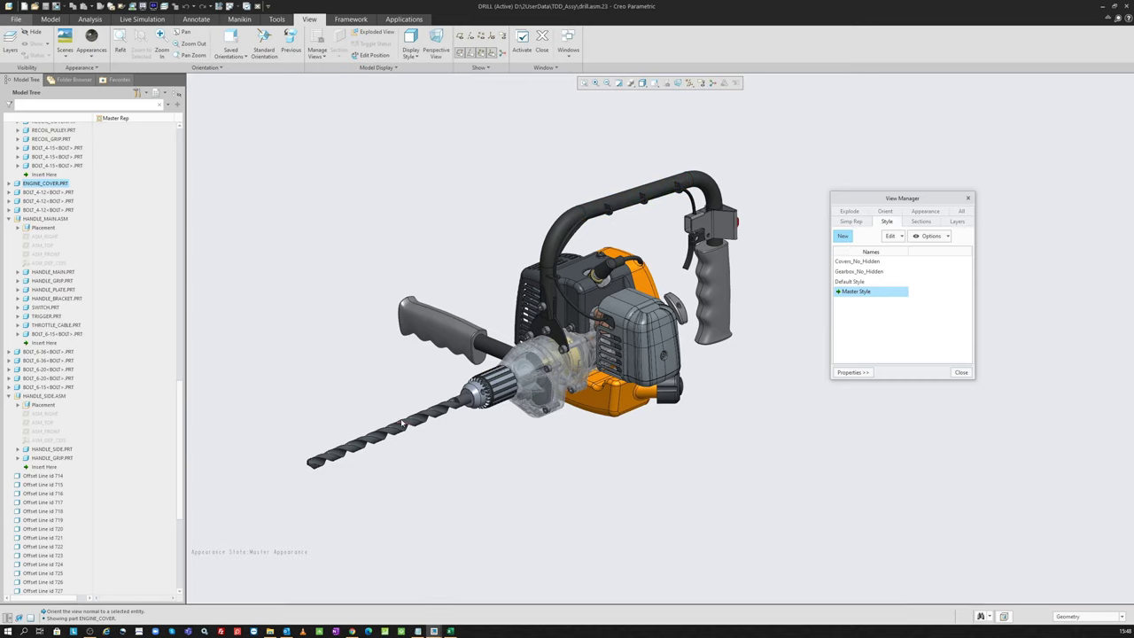
pyautogui.moveTo(412, 472); pyautogui.dragTo(329, 427)
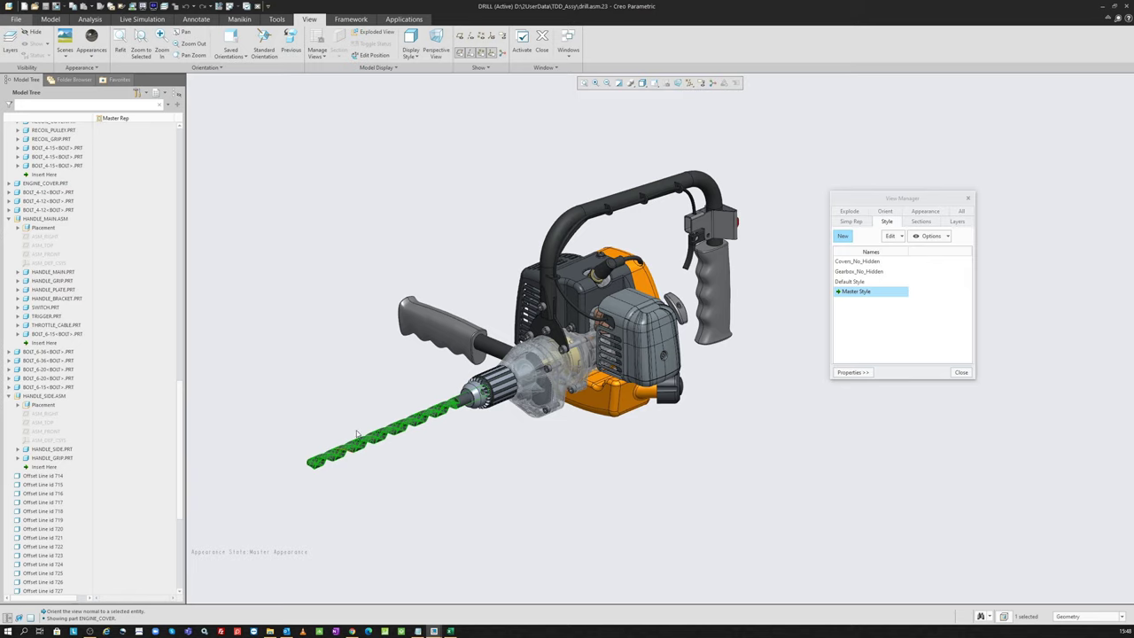
pyautogui.keyDown('ctrl'); pyautogui.moveTo(429, 373); pyautogui.dragTo(367, 307); pyautogui.keyUp('ctrl')
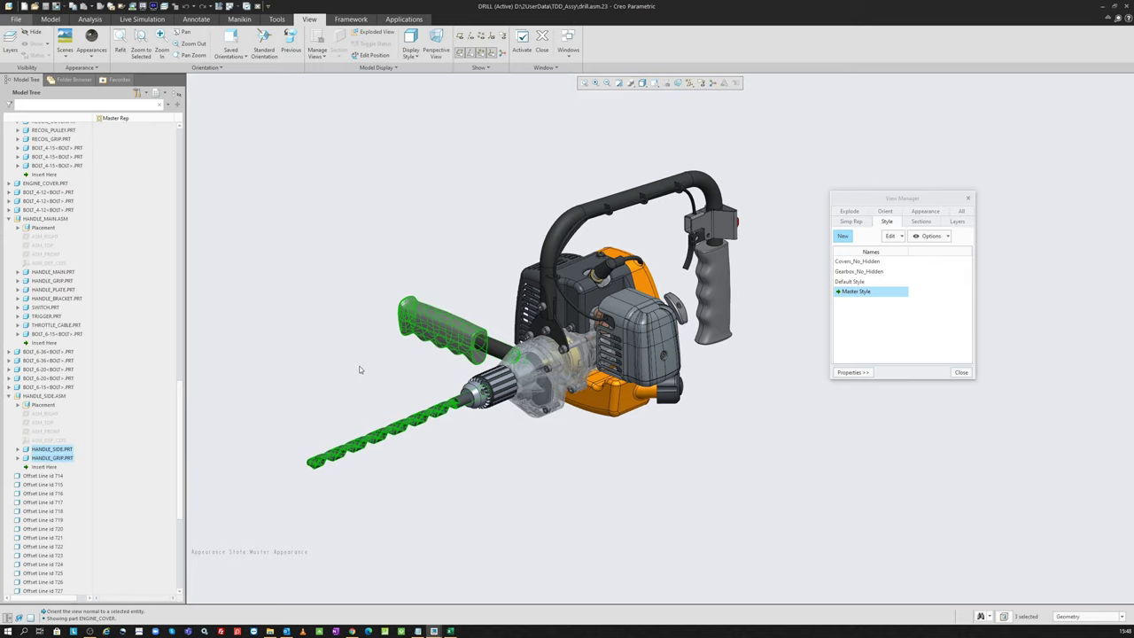
pyautogui.click(438, 329)
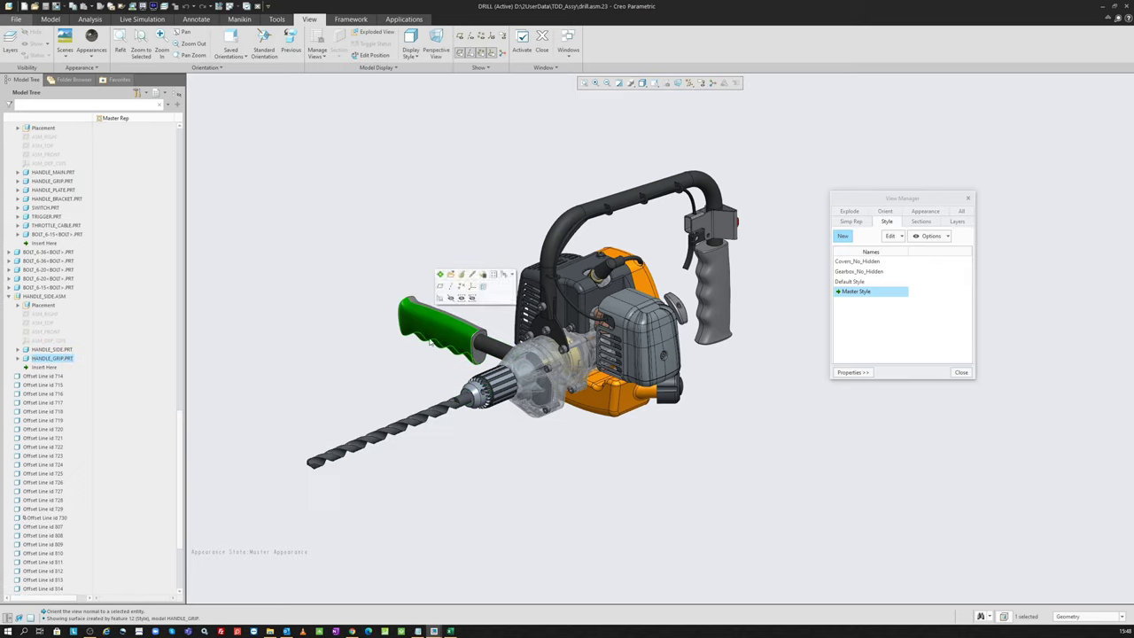
pyautogui.keyDown('ctrl'); pyautogui.click(345, 451); pyautogui.keyUp('ctrl')
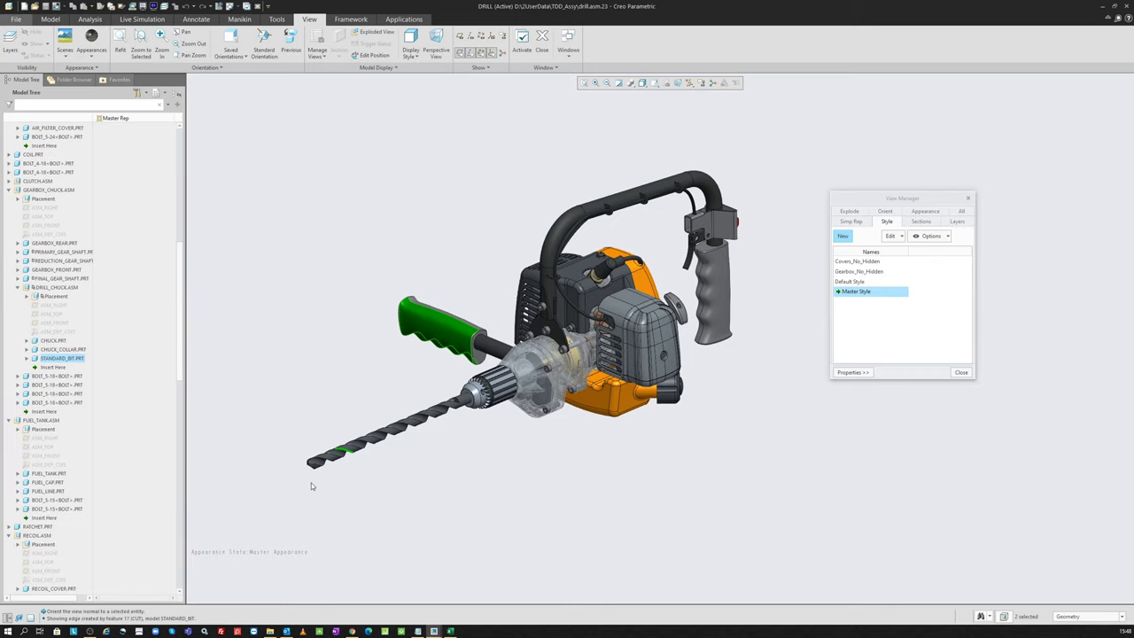
pyautogui.click(390, 69)
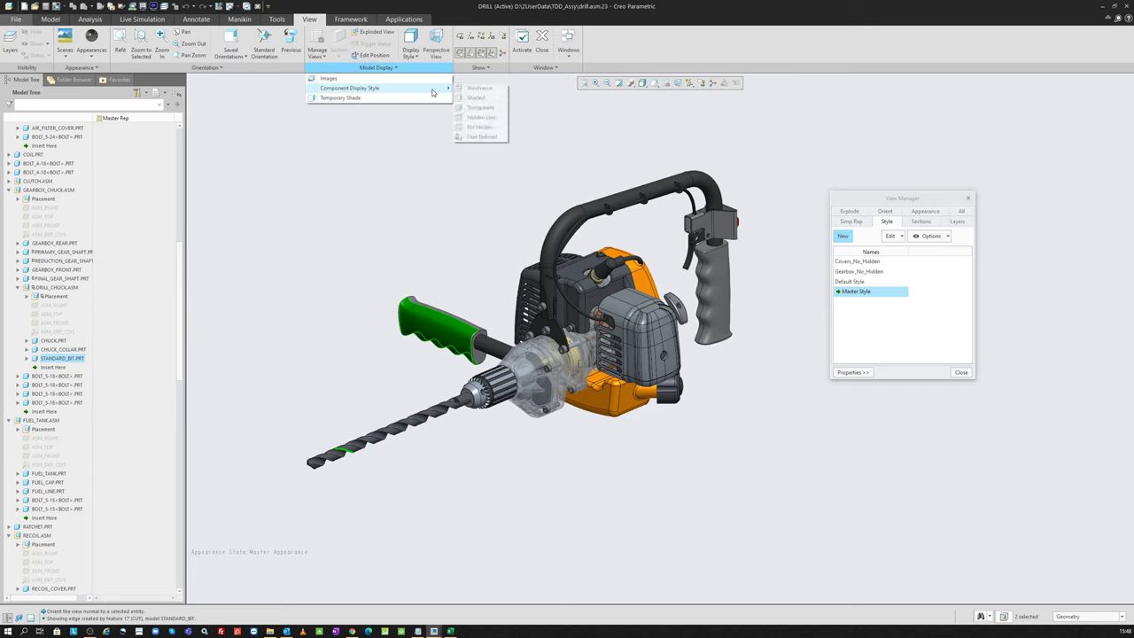
pyautogui.moveTo(350, 87)
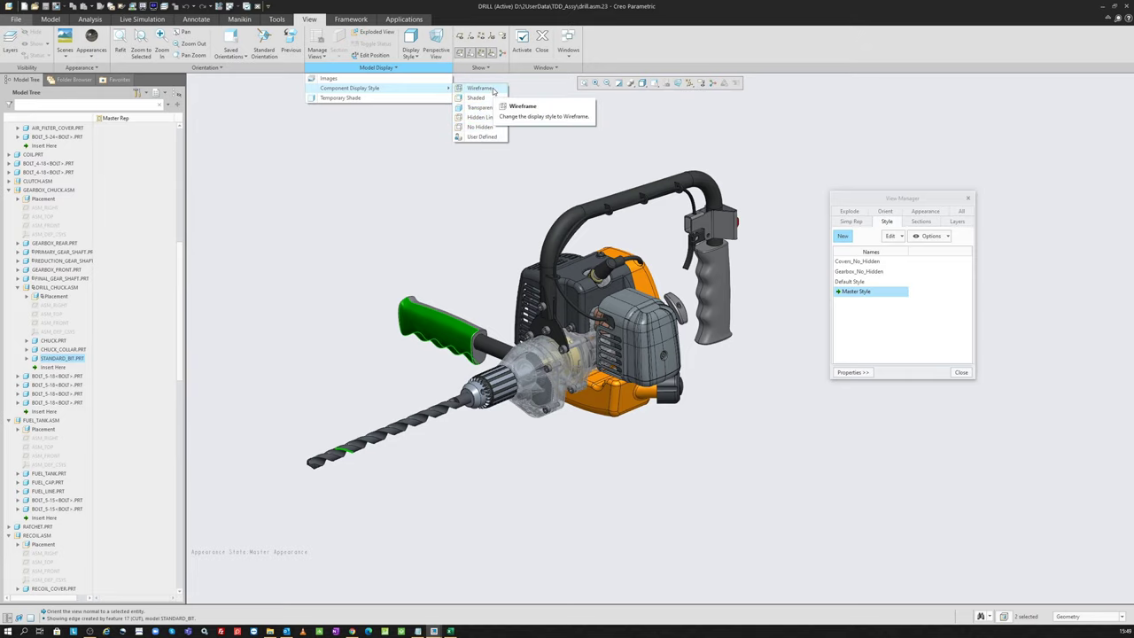
pyautogui.click(479, 89)
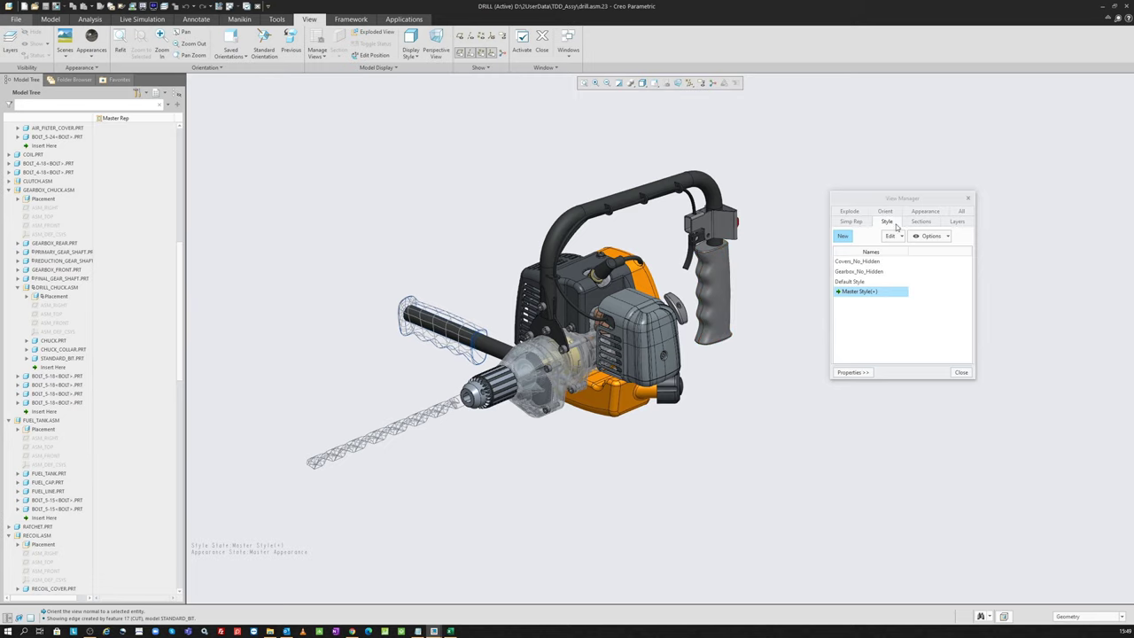
# Save the modified Master Style as a new style named Style_01
pyautogui.rightClick(873, 298)
pyautogui.click(888, 308)
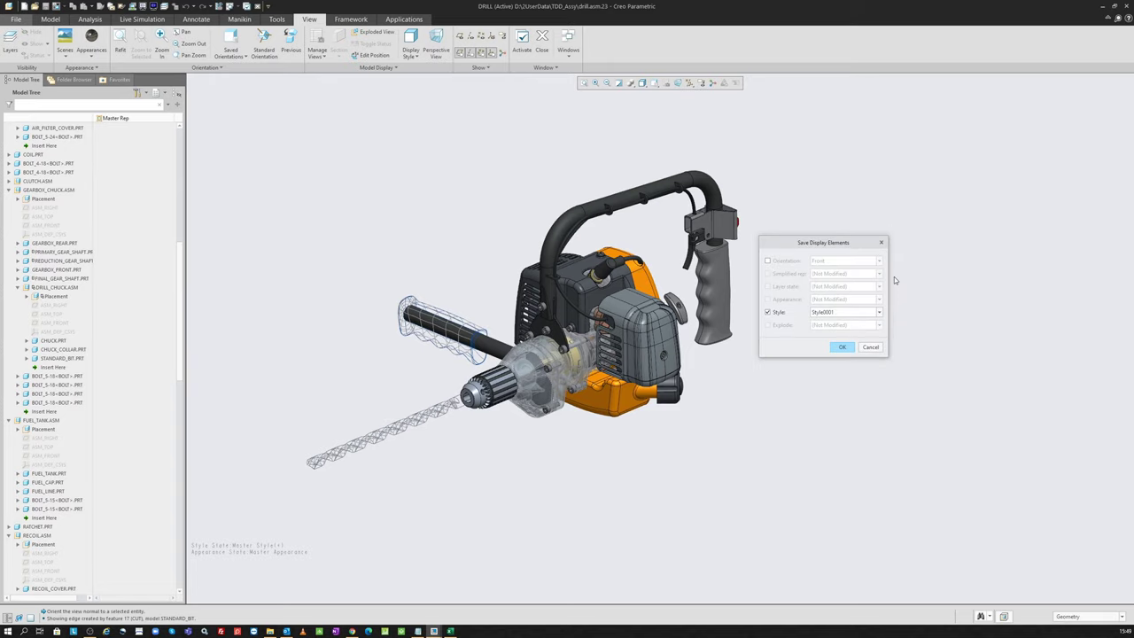
pyautogui.doubleClick(845, 313)
pyautogui.write('sty')
pyautogui.press('Return')
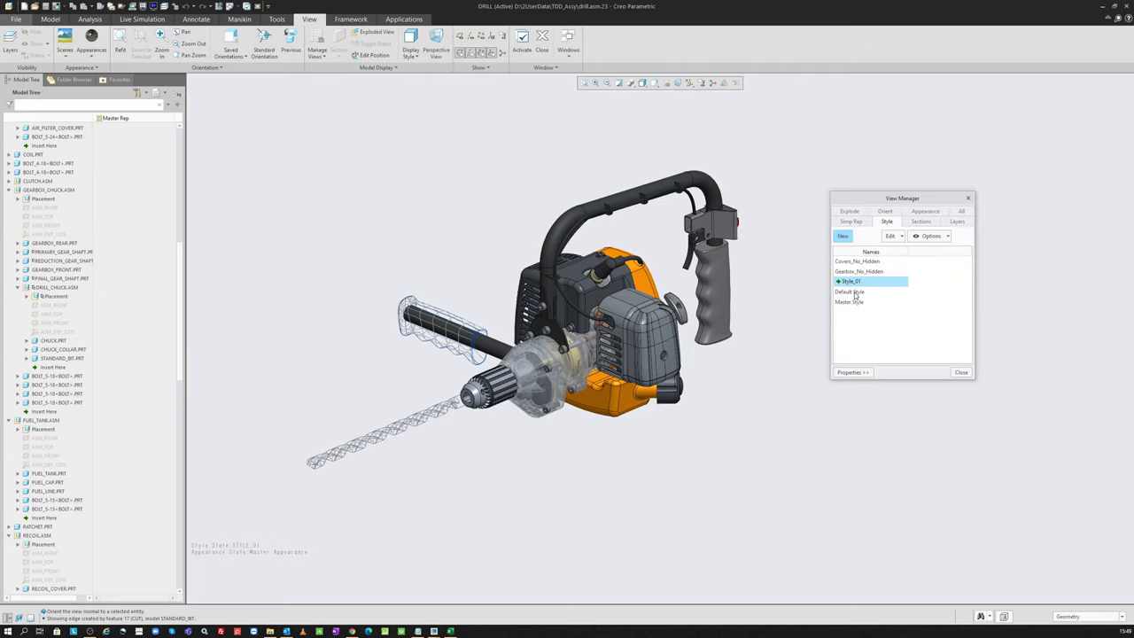
# Compare Style_01 with Master Style, leave Master Style active, and close the View Manager
pyautogui.doubleClick(854, 302)
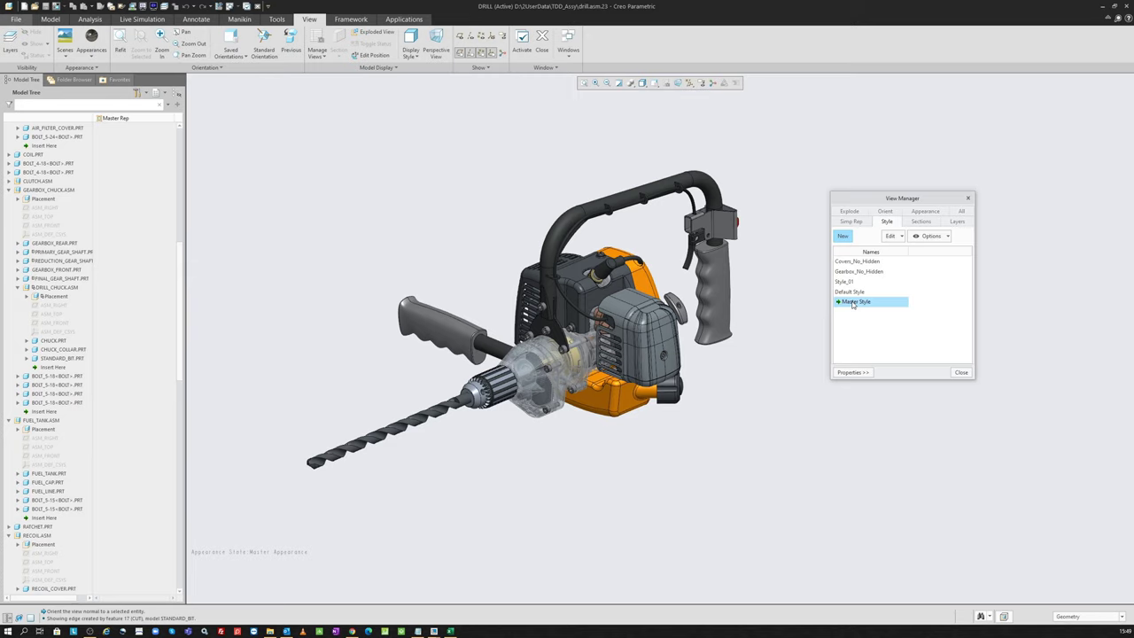
pyautogui.doubleClick(856, 282)
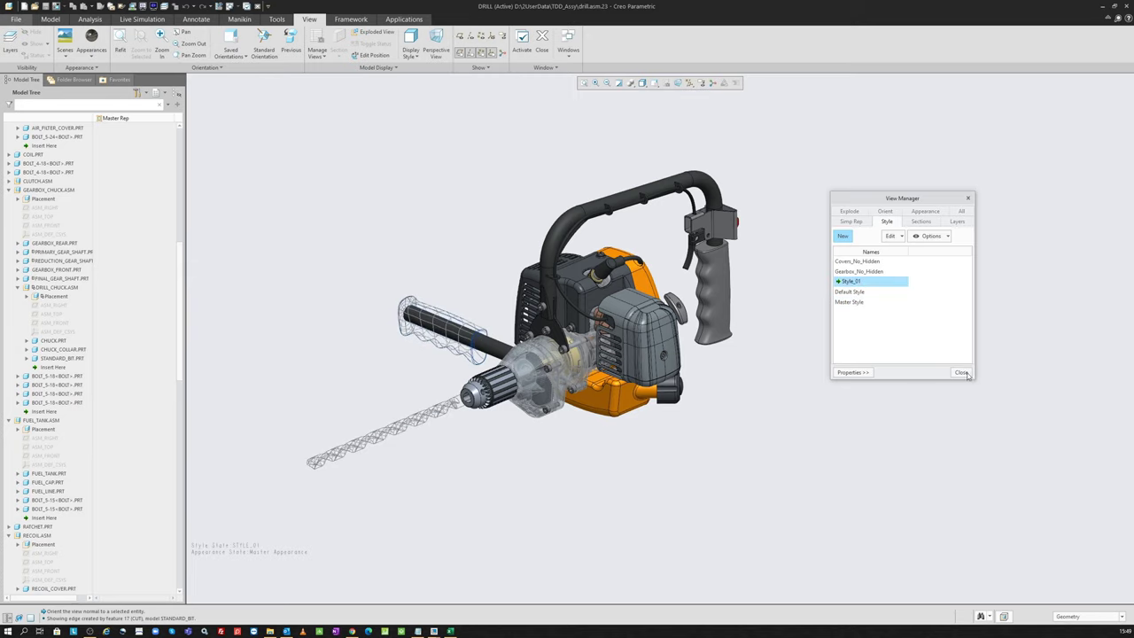
pyautogui.doubleClick(855, 303)
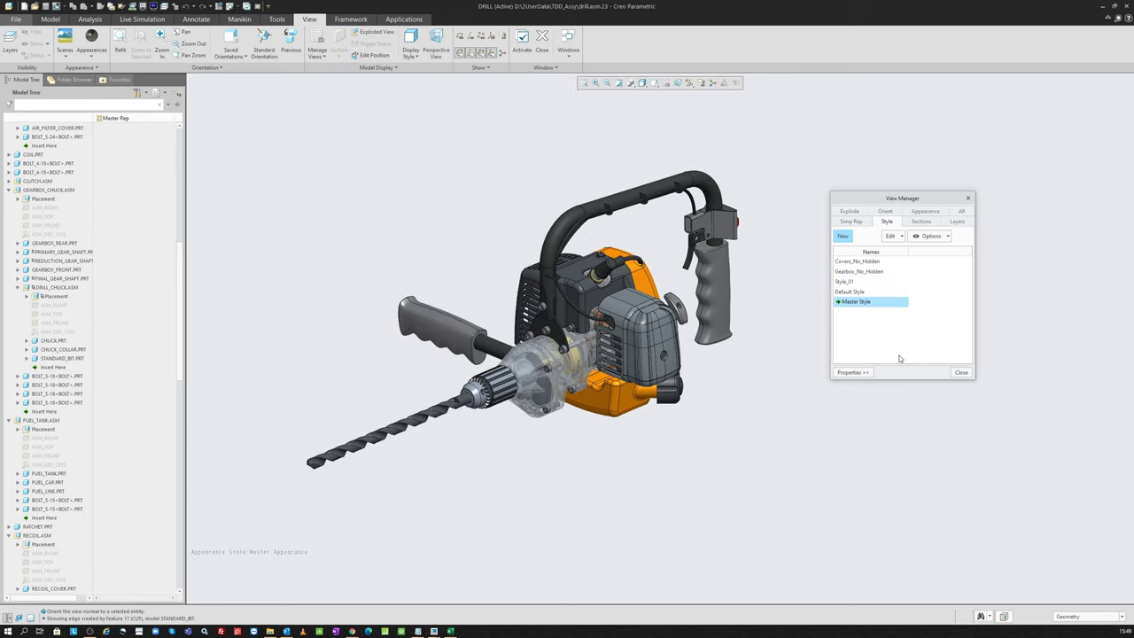
pyautogui.click(961, 373)
pyautogui.scroll(3, 531, 283)
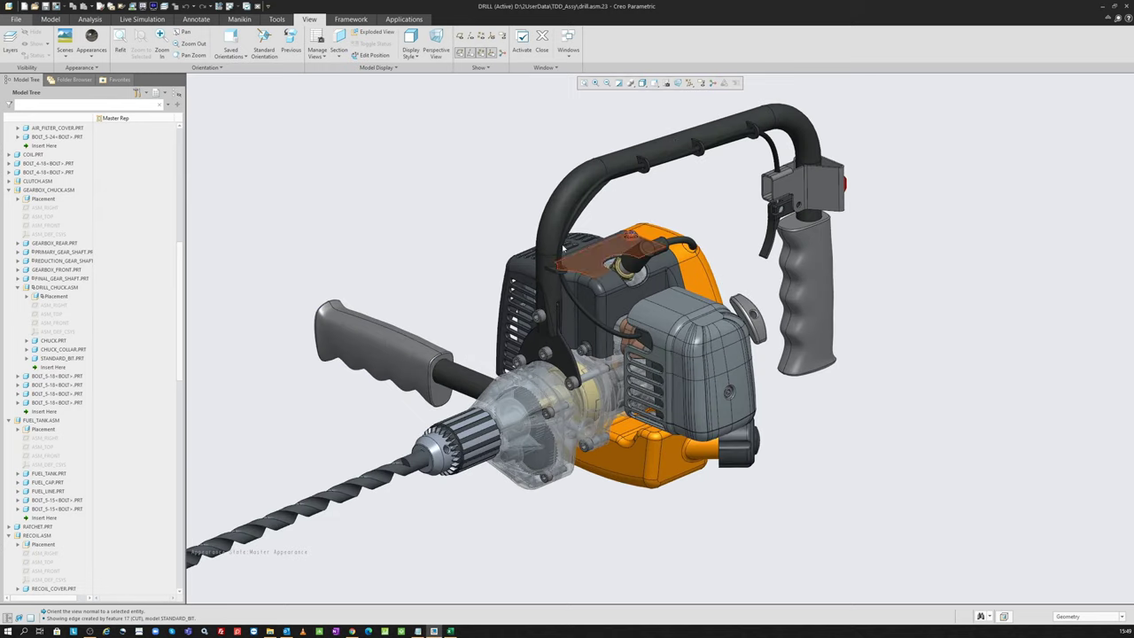
# Select the ENGINE_COVER, AIR_FILTER_COVER and RECOIL_COVER parts
pyautogui.click(651, 345)
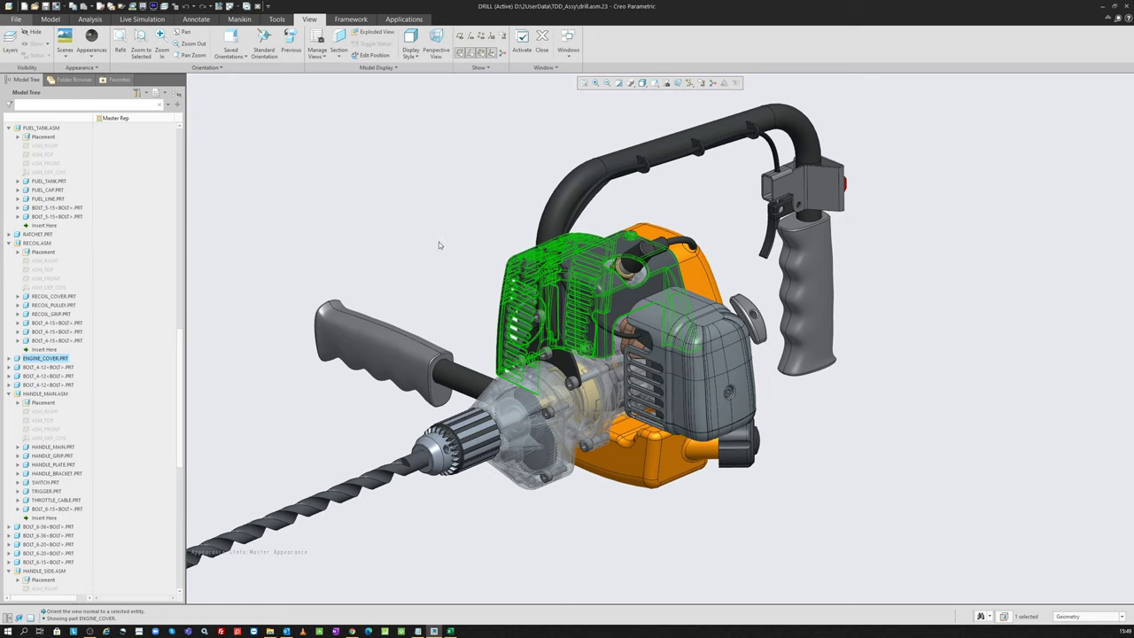
pyautogui.keyDown('ctrl'); pyautogui.click(710, 305); pyautogui.keyUp('ctrl')
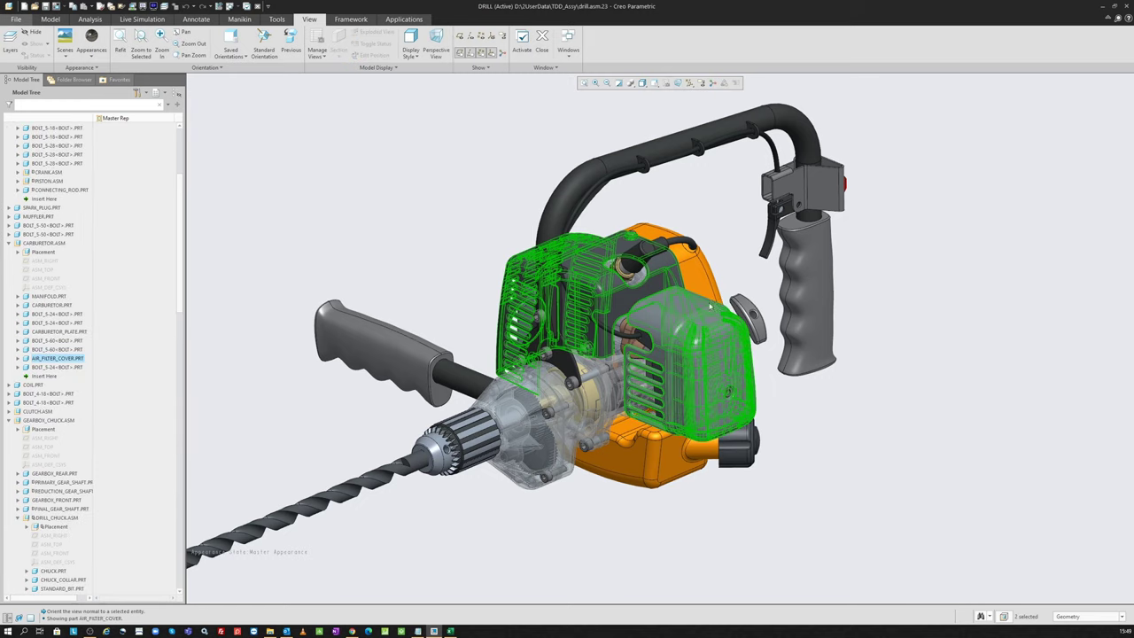
pyautogui.keyDown('ctrl'); pyautogui.click(701, 275); pyautogui.keyUp('ctrl')
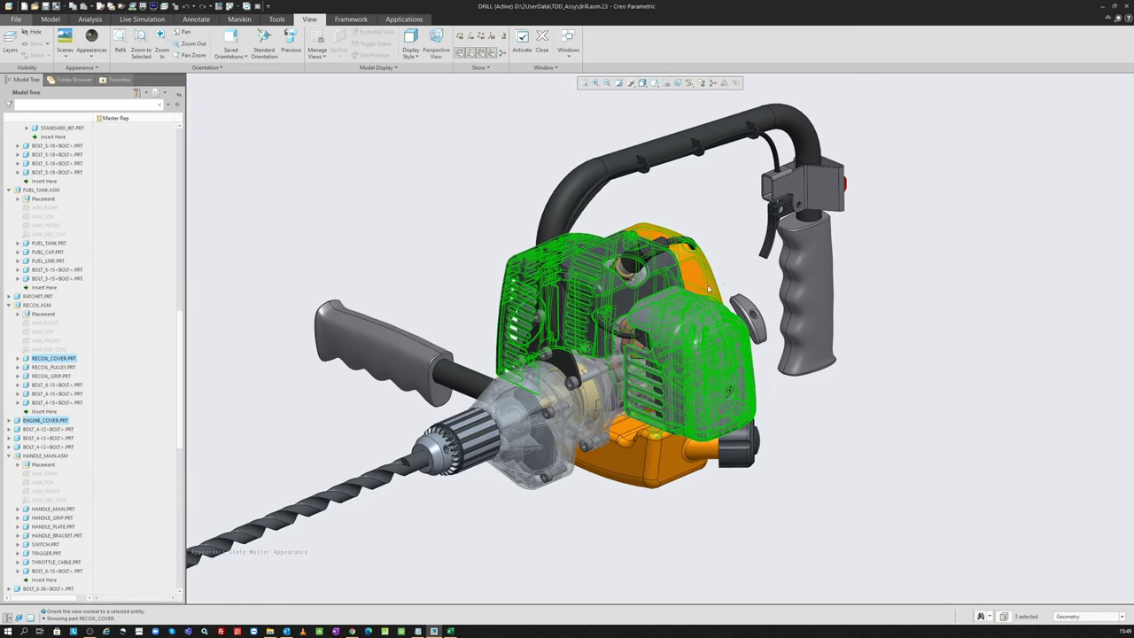
pyautogui.moveTo(709, 288)
pyautogui.mouseDown(button='middle')
pyautogui.moveTo(704, 309)
pyautogui.moveTo(609, 343)
pyautogui.mouseUp(button='middle')
pyautogui.scroll(2, 610, 343)
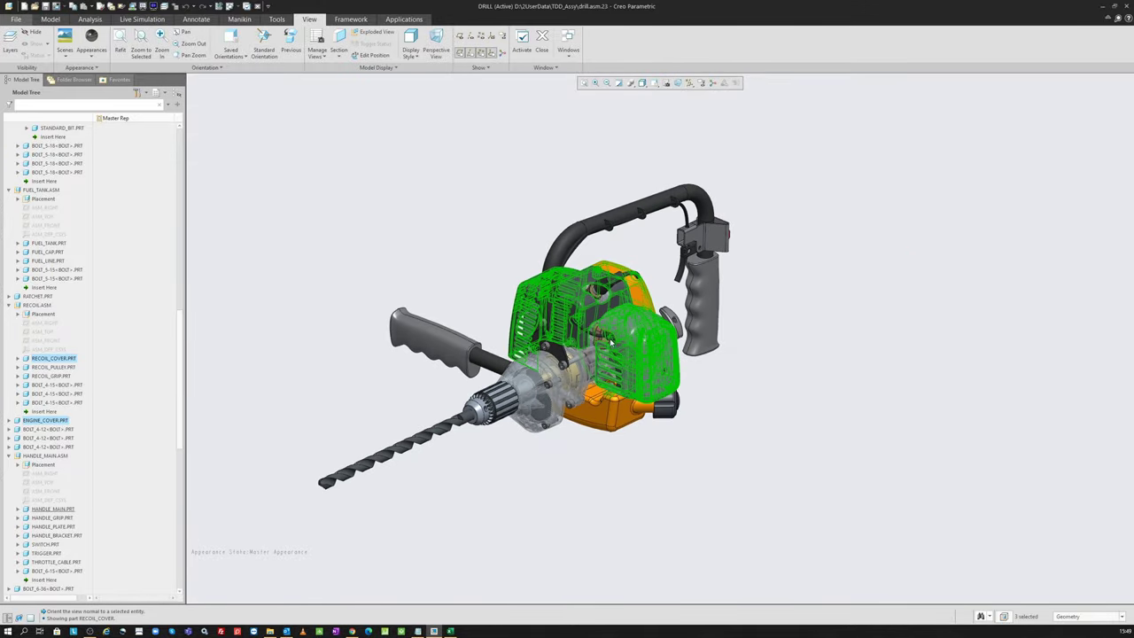
pyautogui.scroll(-1, 590, 360)
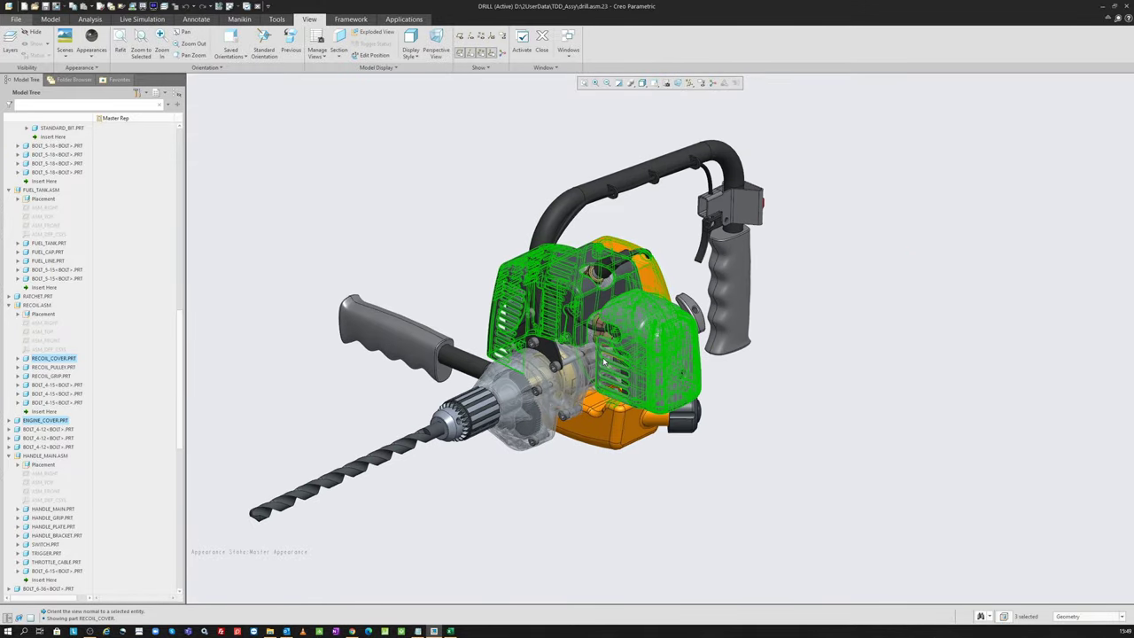
# Reopen the View Manager on Styles and set the selected covers to Transparent
pyautogui.click(380, 68)
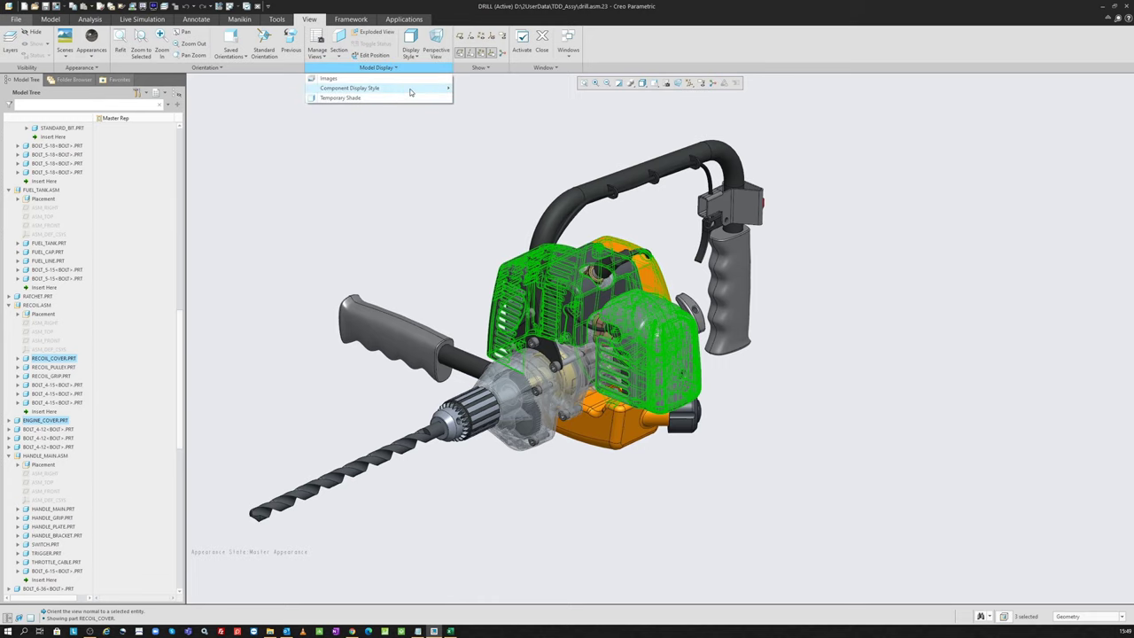
pyautogui.click(664, 83)
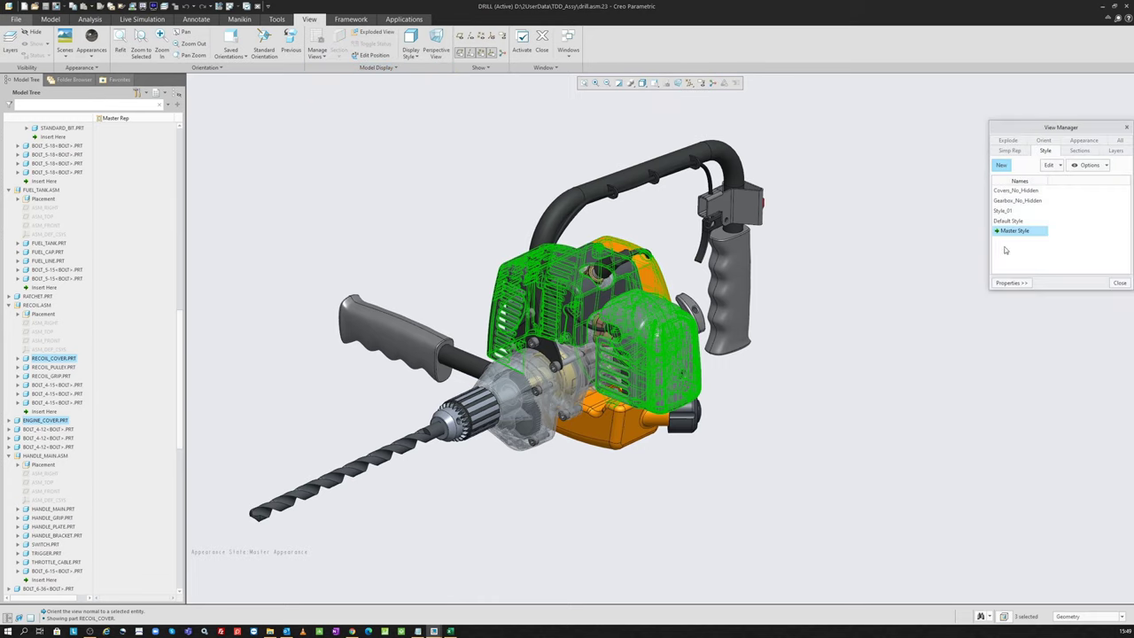
pyautogui.moveTo(1000, 129); pyautogui.dragTo(885, 145)
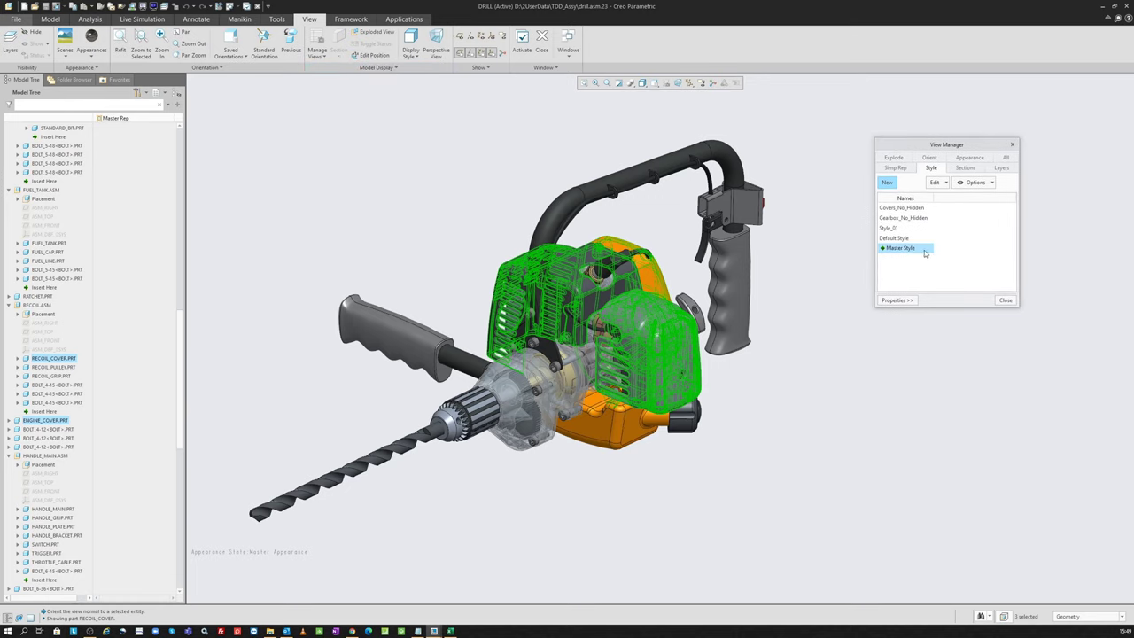
pyautogui.click(381, 68)
pyautogui.moveTo(350, 87)
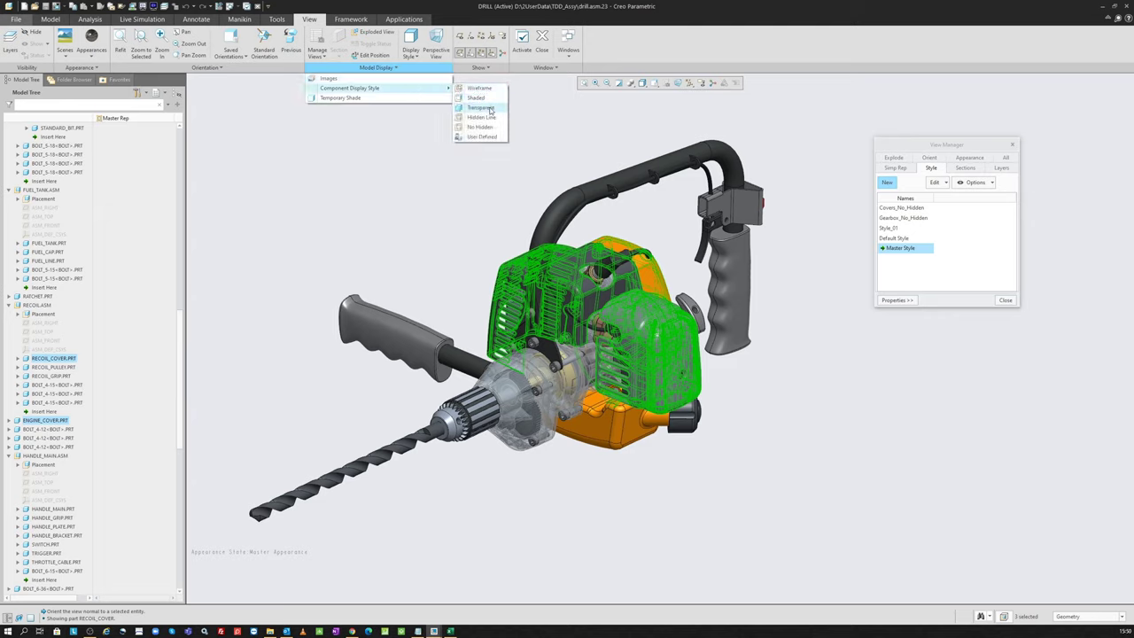
pyautogui.click(489, 110)
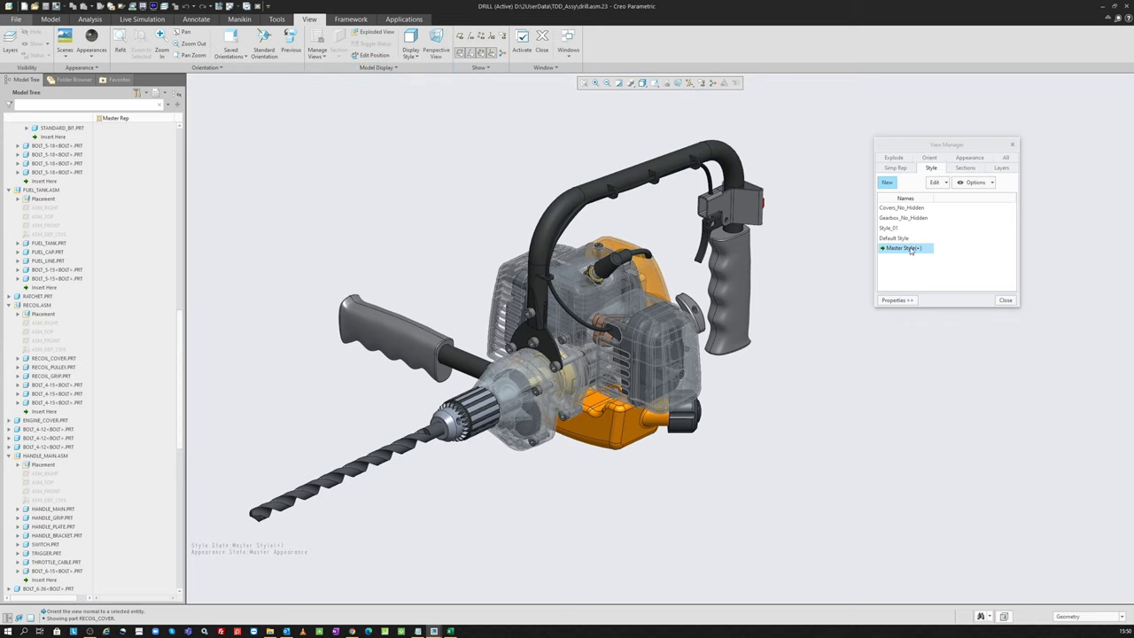
# Hide the ENG_BLOCK_FRONT and cylinder parts to expose the engine internals
pyautogui.click(659, 391)
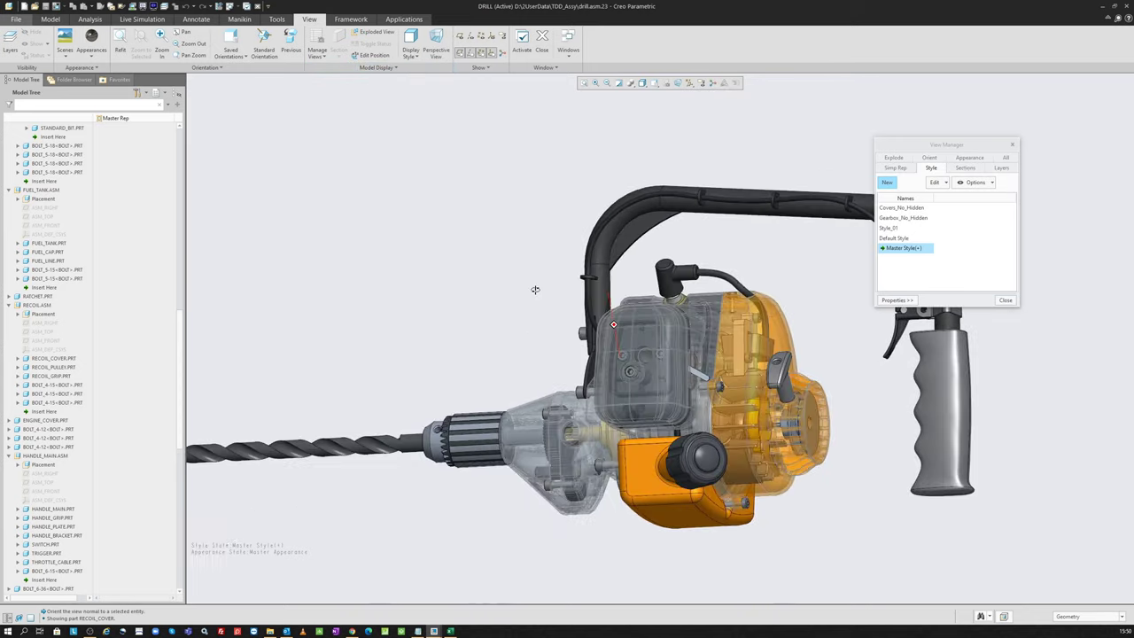
pyautogui.hotkey('ctrl', 'd')
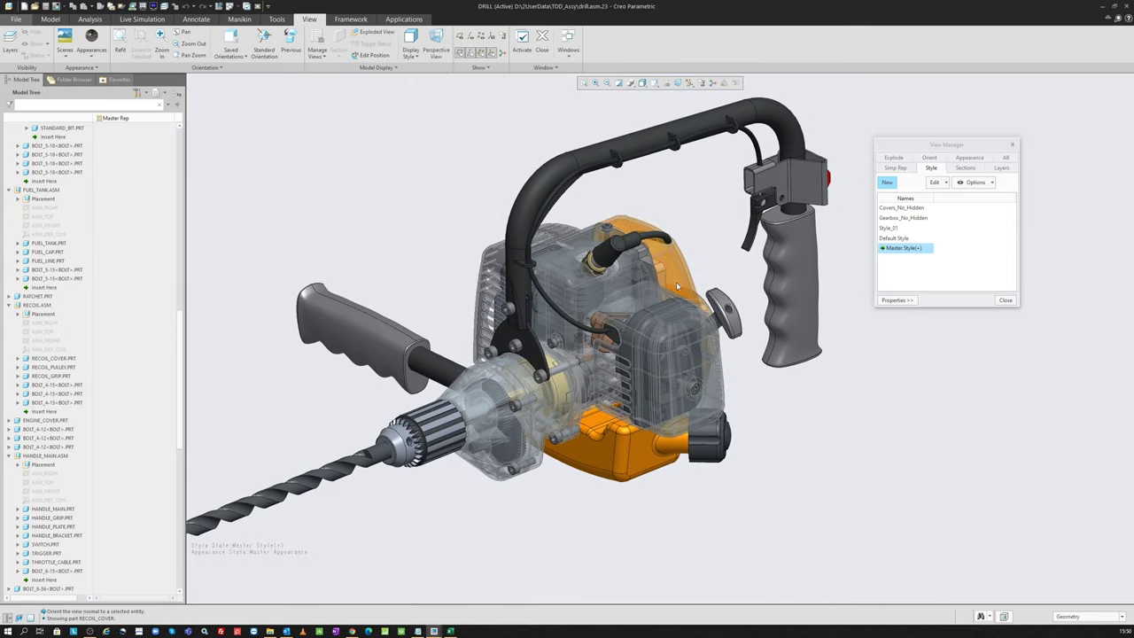
pyautogui.scroll(-2, 611, 350)
pyautogui.scroll(-2, 593, 368)
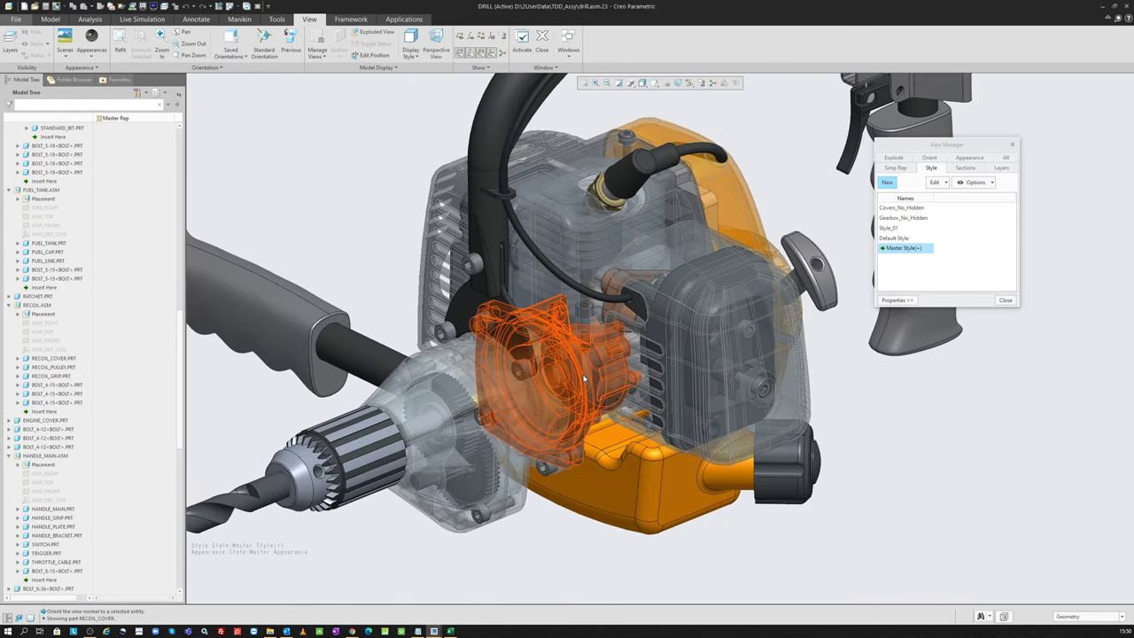
pyautogui.click(583, 379)
pyautogui.moveTo(584, 379); pyautogui.dragTo(568, 313, button='middle')
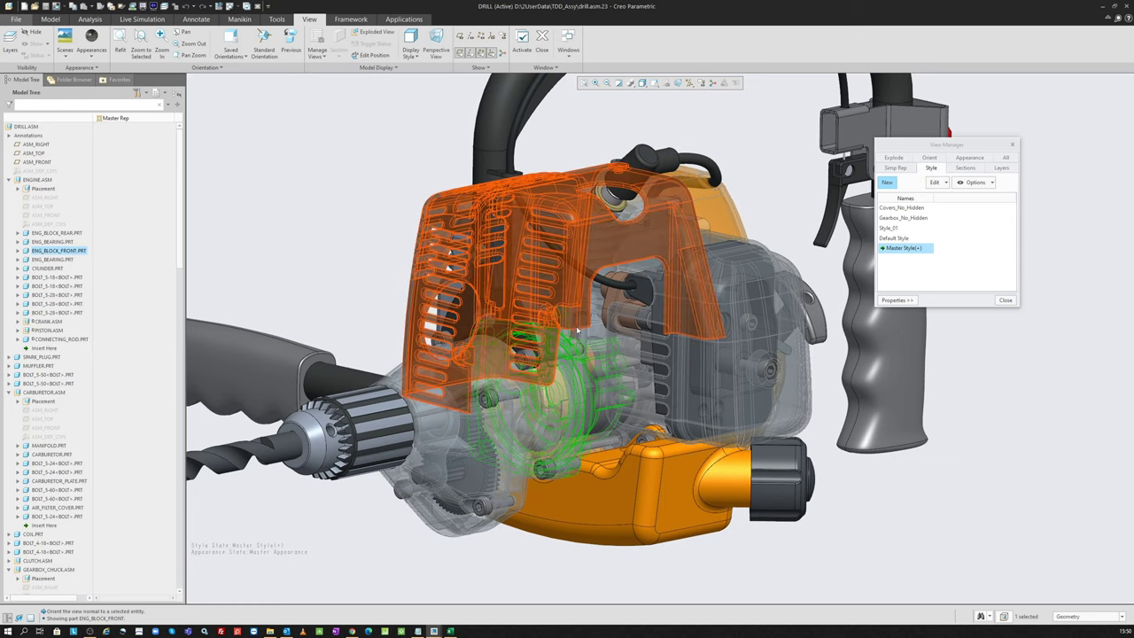
pyautogui.hotkey('ctrl', 'h')
pyautogui.click(591, 332)
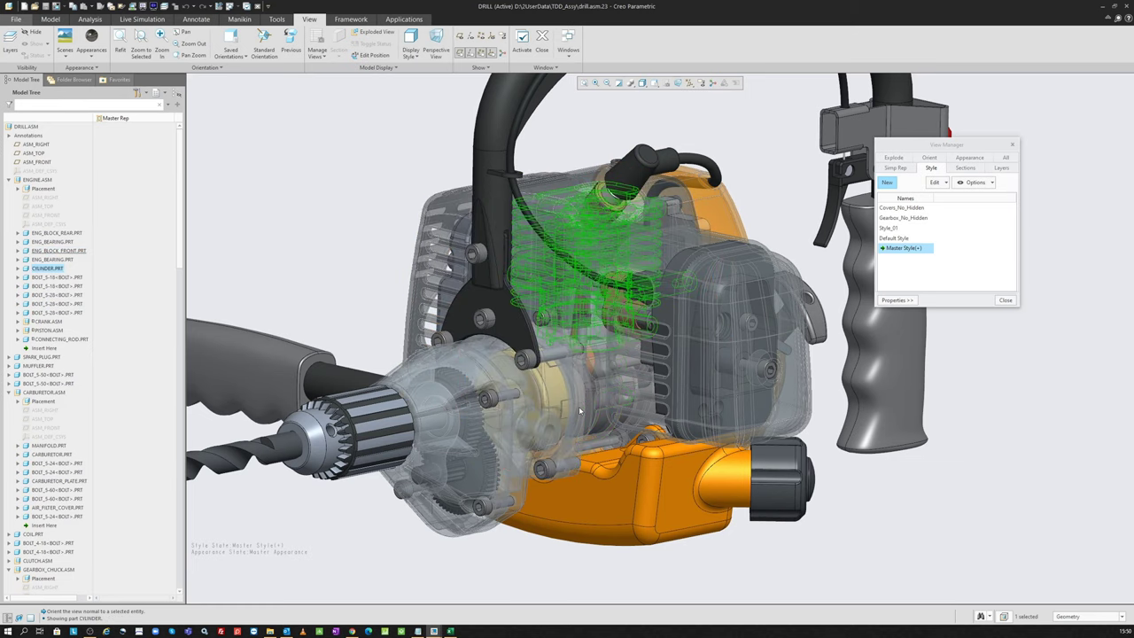
pyautogui.click(584, 389)
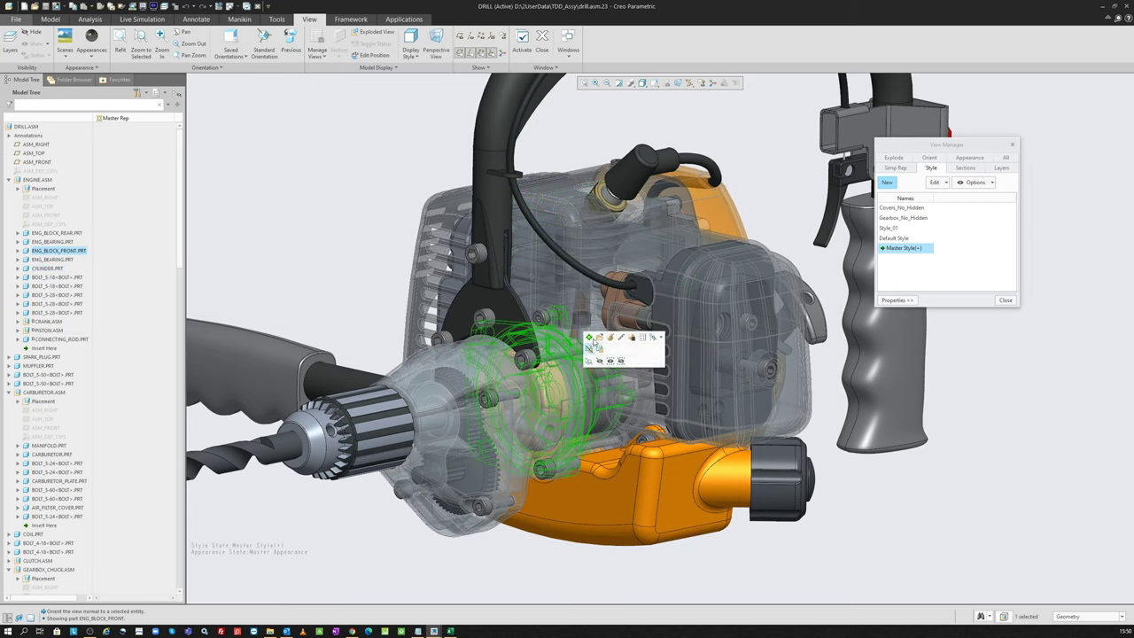
pyautogui.hotkey('ctrl', 'h')
pyautogui.click(488, 363)
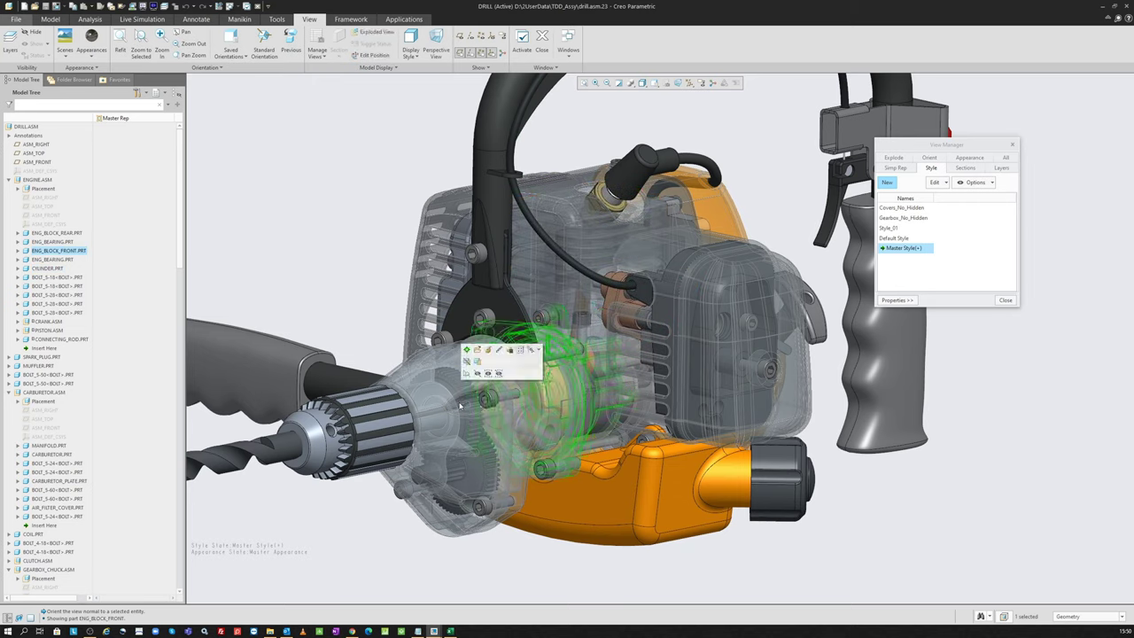
# Try Shaded With Edges and Transparent on engine parts, reverting each time to Master Style
pyautogui.click(377, 68)
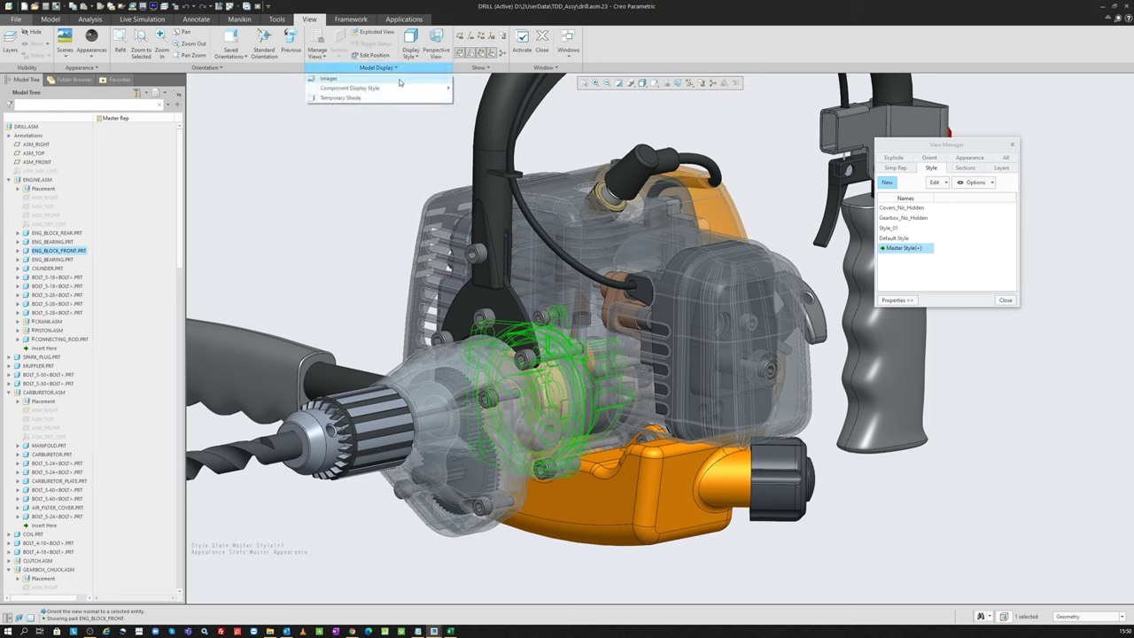
pyautogui.moveTo(349, 88)
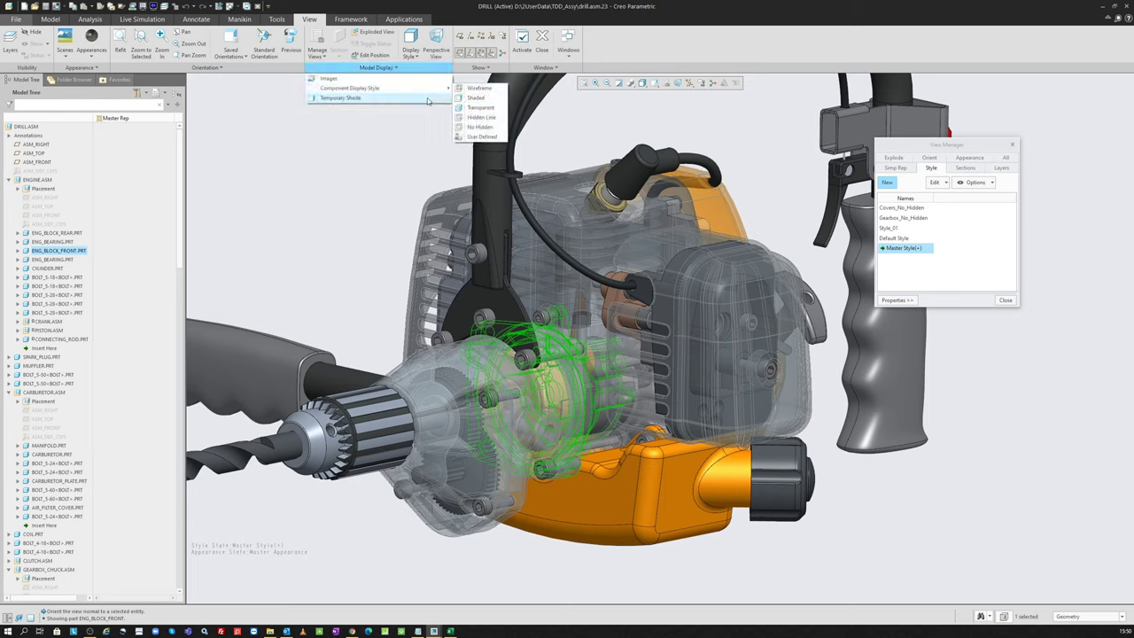
pyautogui.click(501, 88)
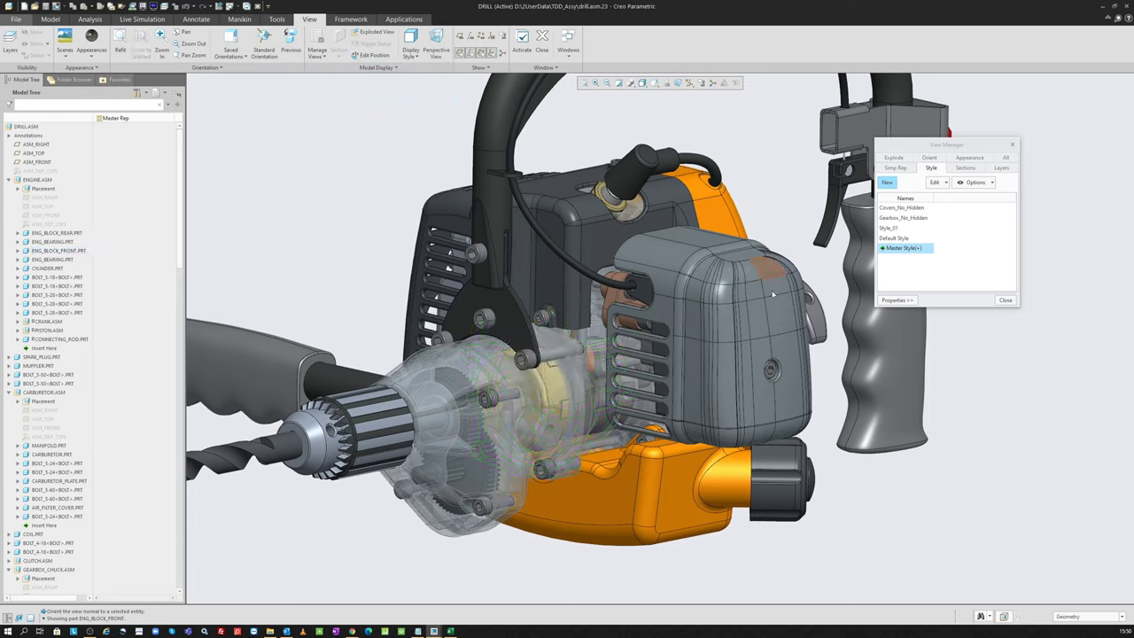
pyautogui.doubleClick(901, 249)
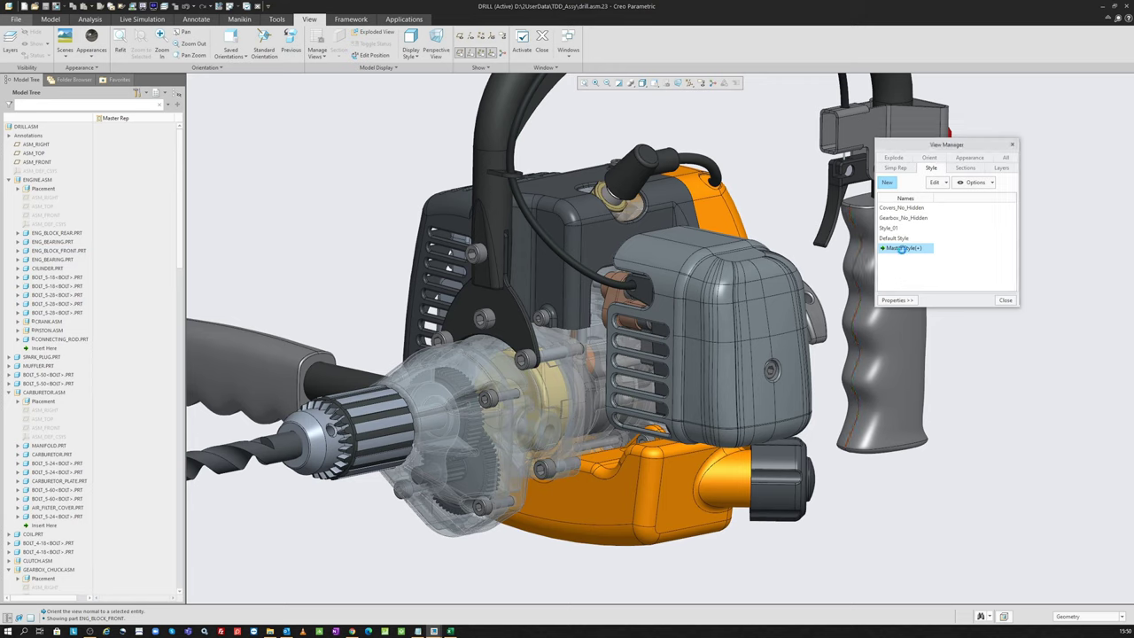
pyautogui.click(589, 363)
pyautogui.click(377, 68)
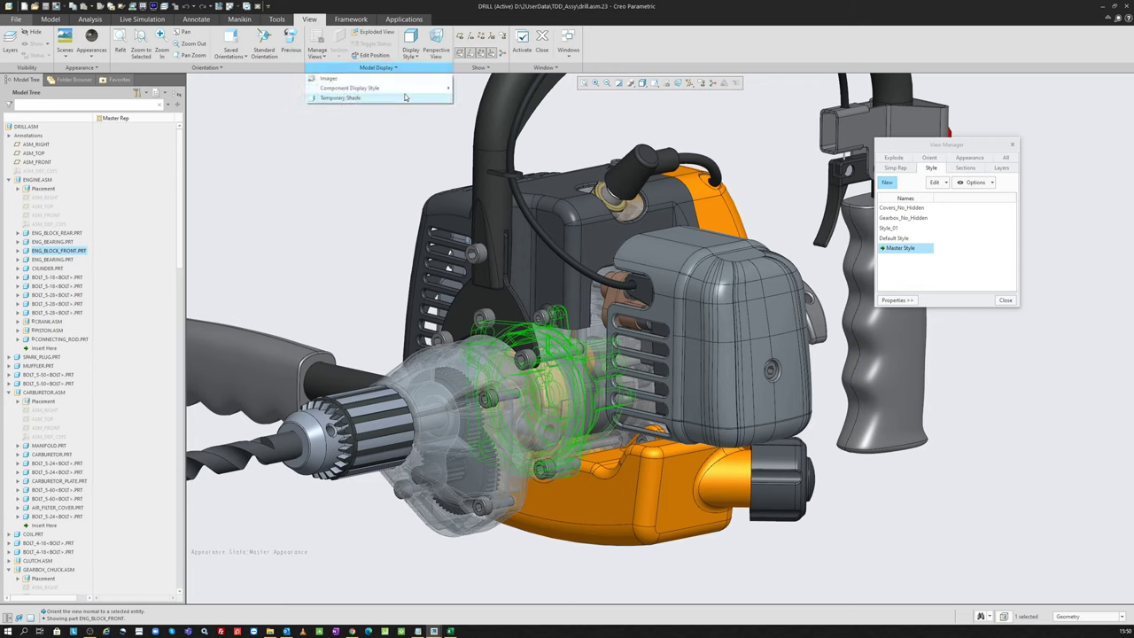
pyautogui.moveTo(350, 88)
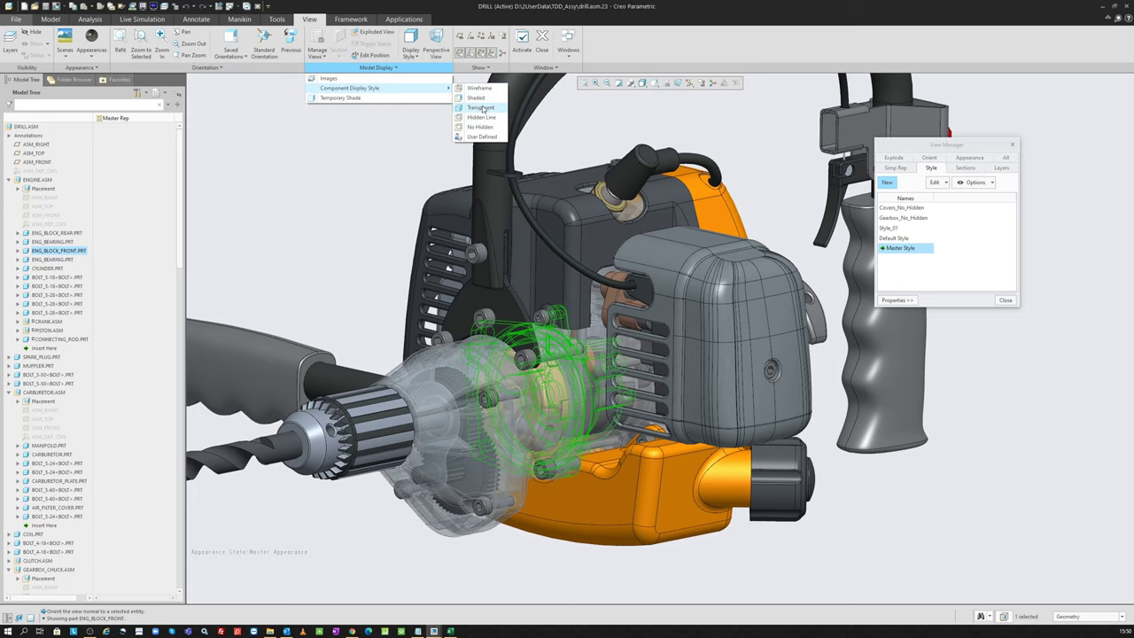
pyautogui.click(480, 107)
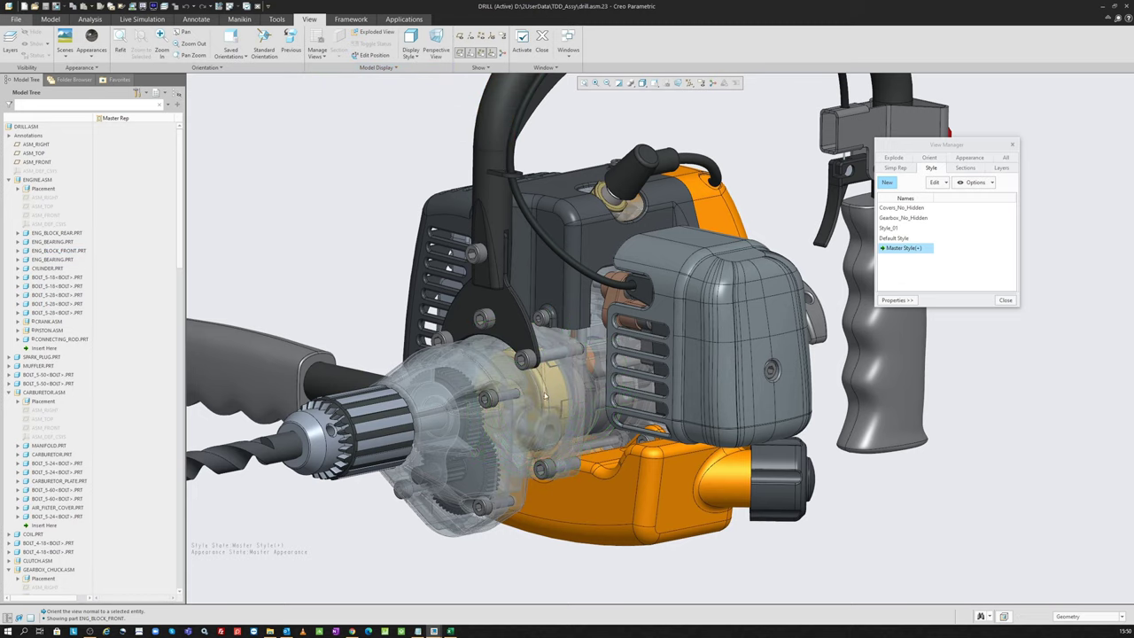
pyautogui.scroll(3, 576, 370)
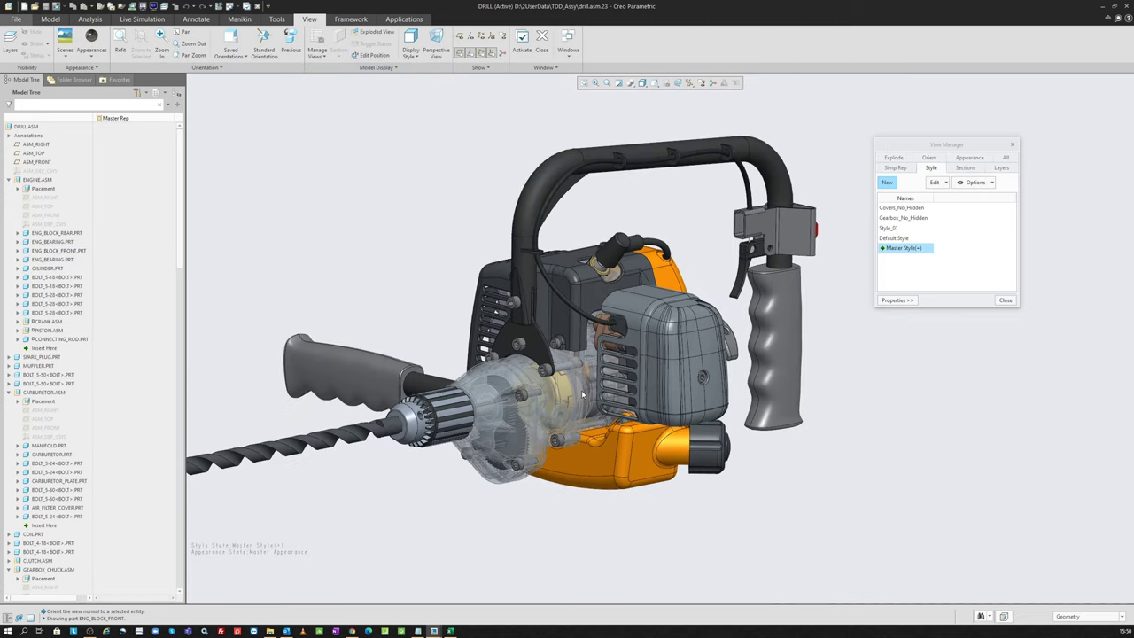
pyautogui.doubleClick(909, 249)
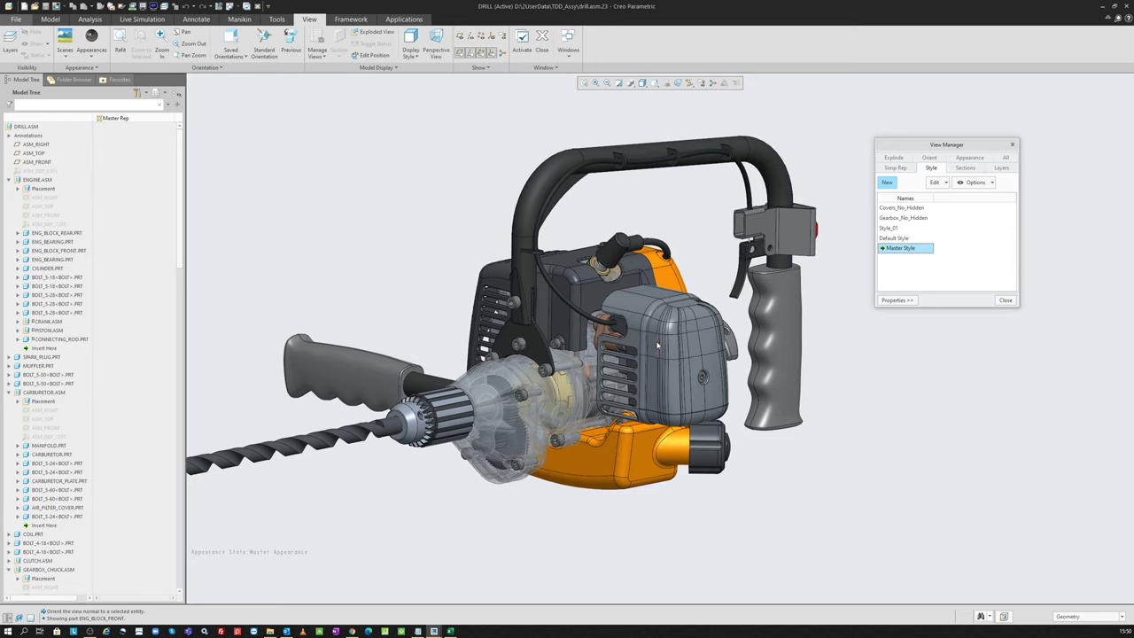
# In Edit Model Appearances, lower the gearbox housing appearance's transparency to 20
pyautogui.click(969, 157)
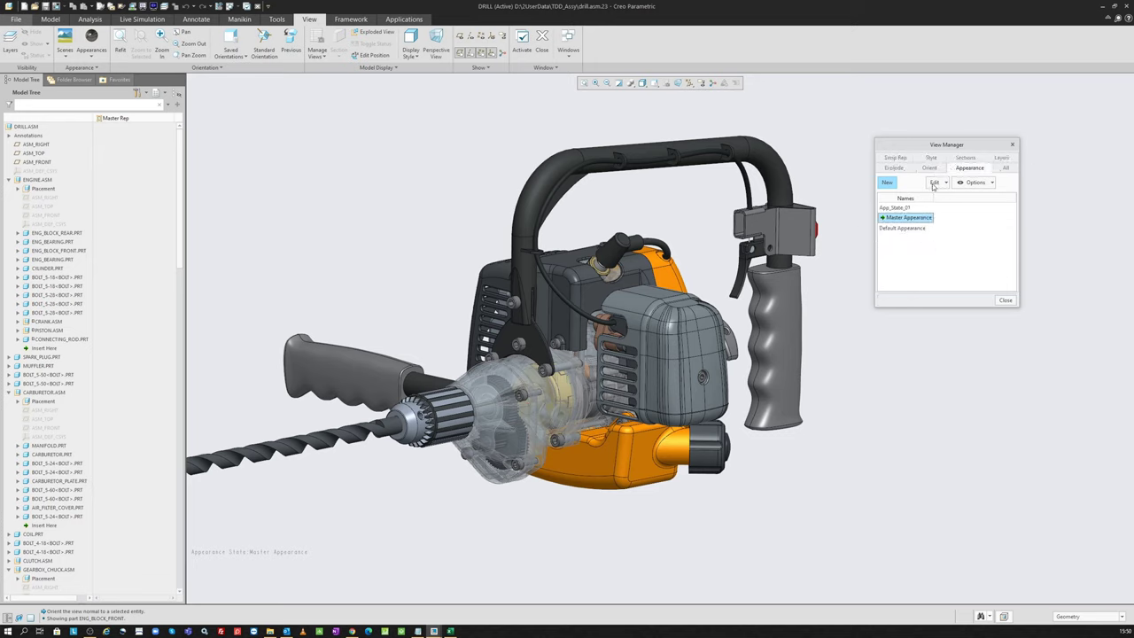
pyautogui.click(91, 46)
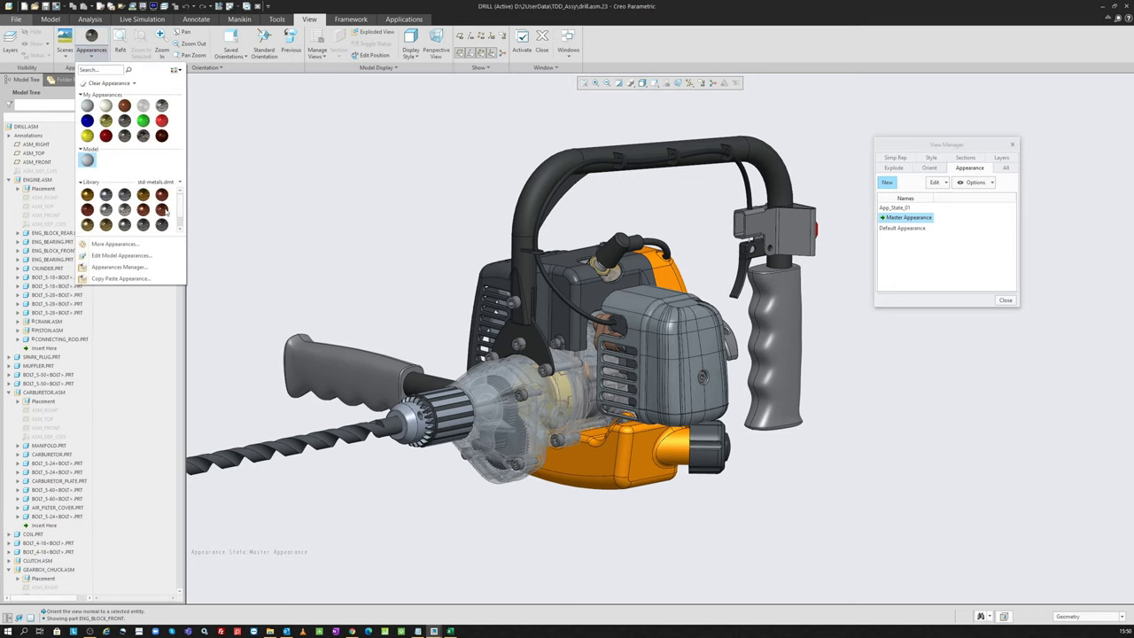
pyautogui.click(124, 256)
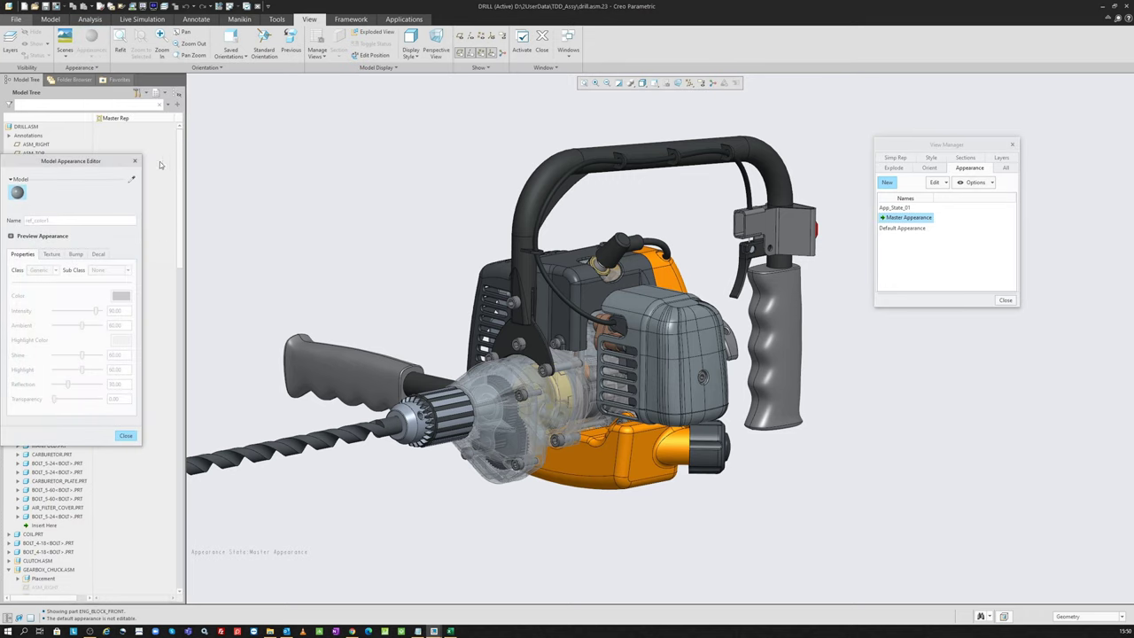
pyautogui.click(131, 180)
pyautogui.click(507, 375)
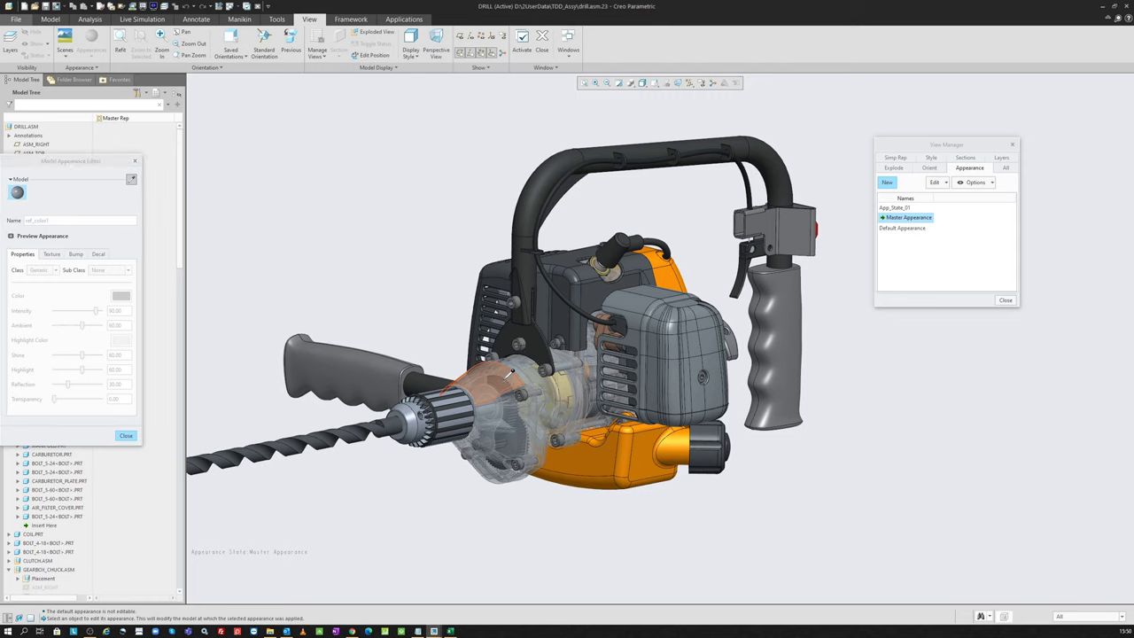
pyautogui.moveTo(88, 376); pyautogui.dragTo(44, 384)
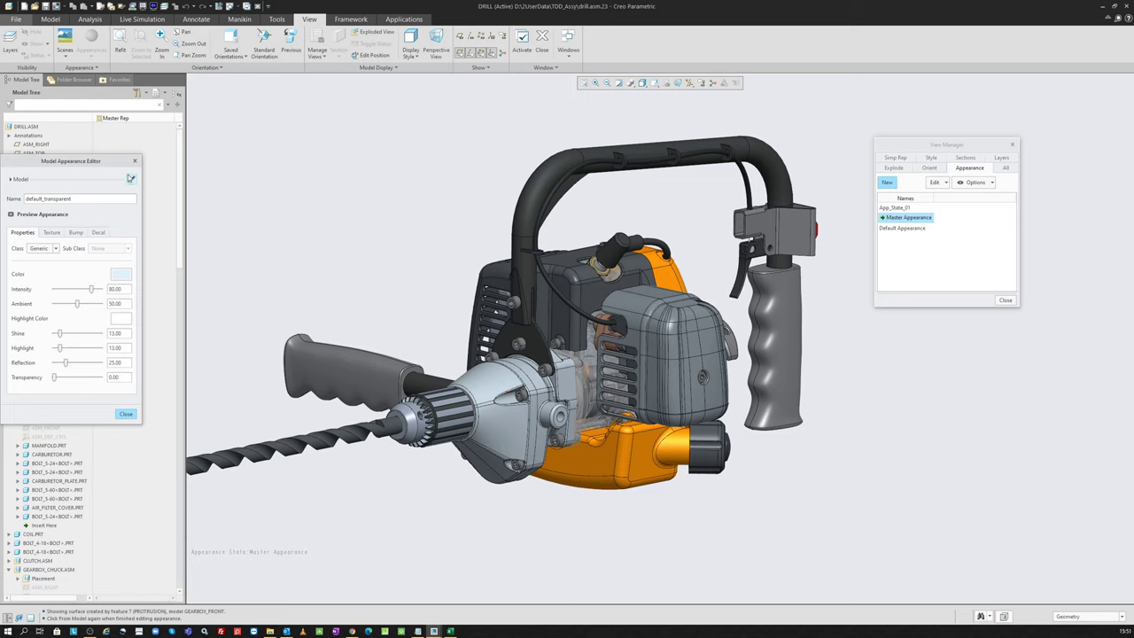
# Set the default_transparent and silver_transparent appearances to 0 transparency so the covers render opaque
pyautogui.click(132, 178)
pyautogui.click(595, 337)
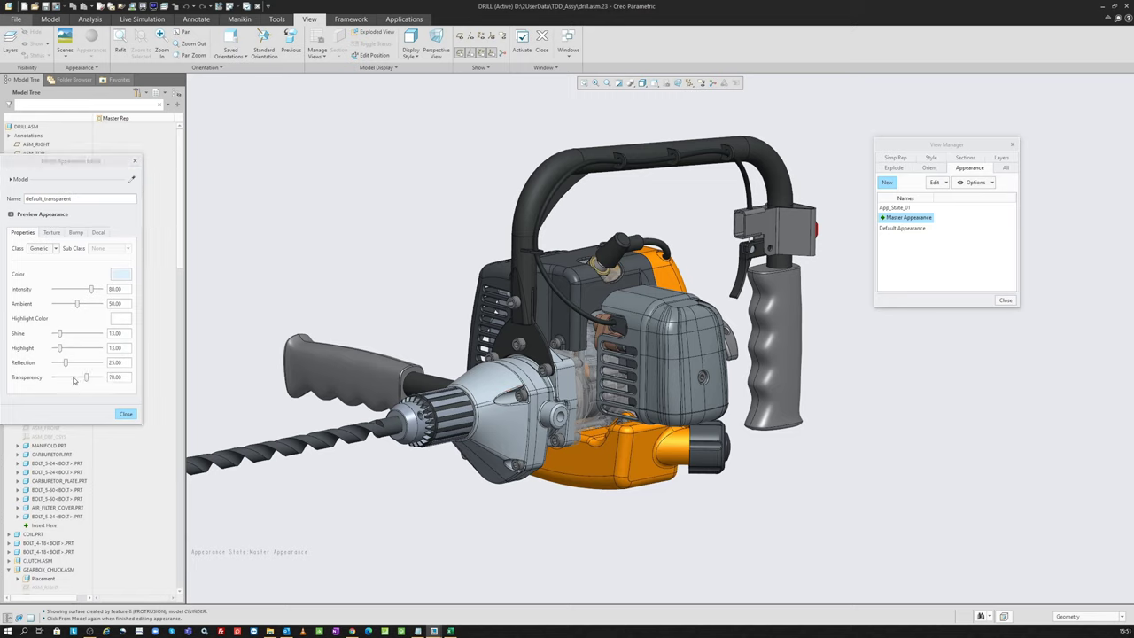
pyautogui.moveTo(86, 378); pyautogui.dragTo(13, 378)
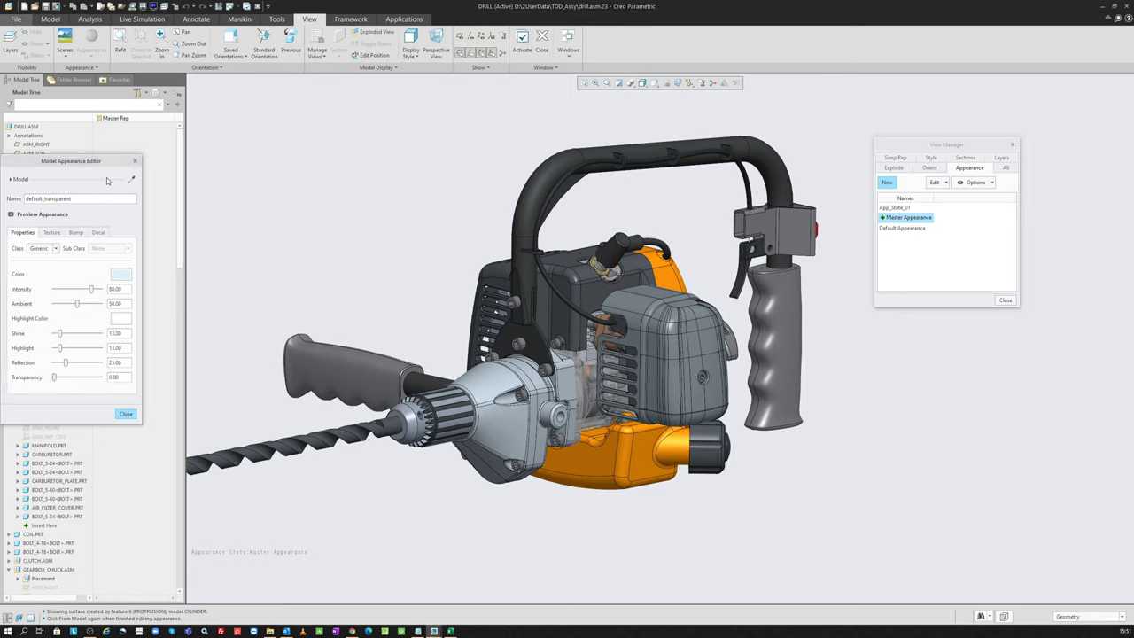
pyautogui.click(132, 180)
pyautogui.click(592, 370)
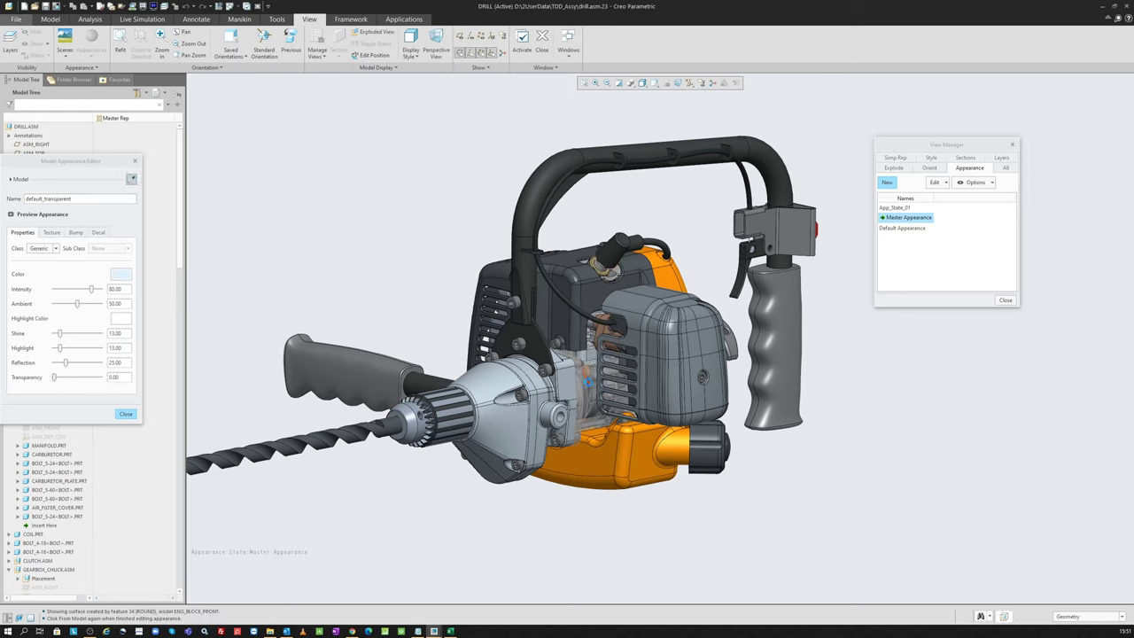
pyautogui.moveTo(87, 378); pyautogui.dragTo(13, 378)
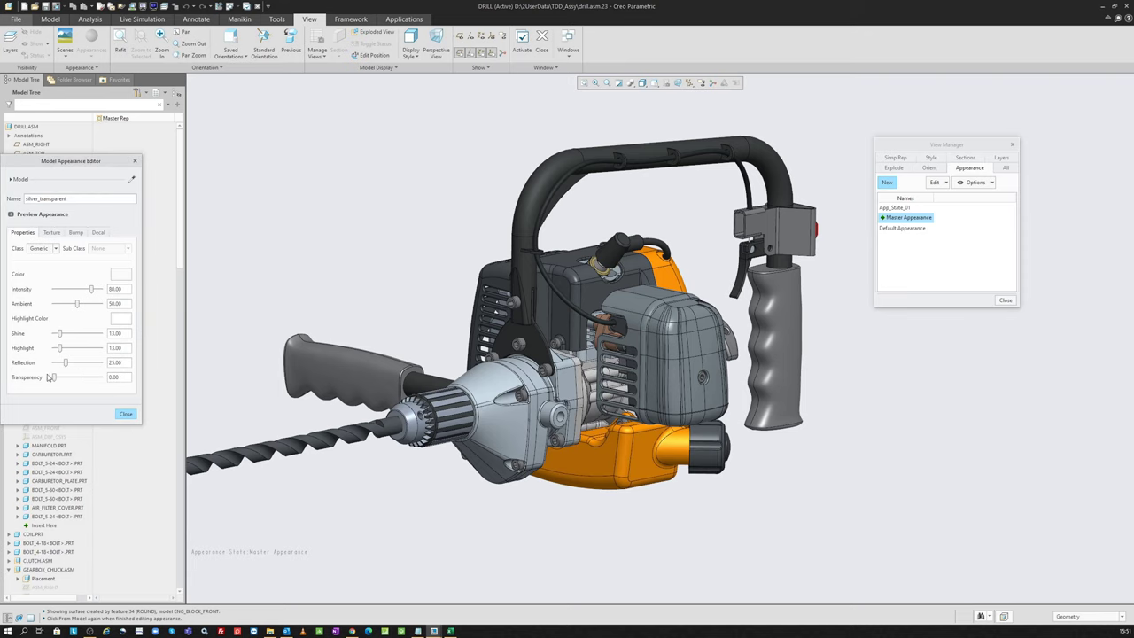
pyautogui.click(126, 414)
pyautogui.scroll(3, 589, 391)
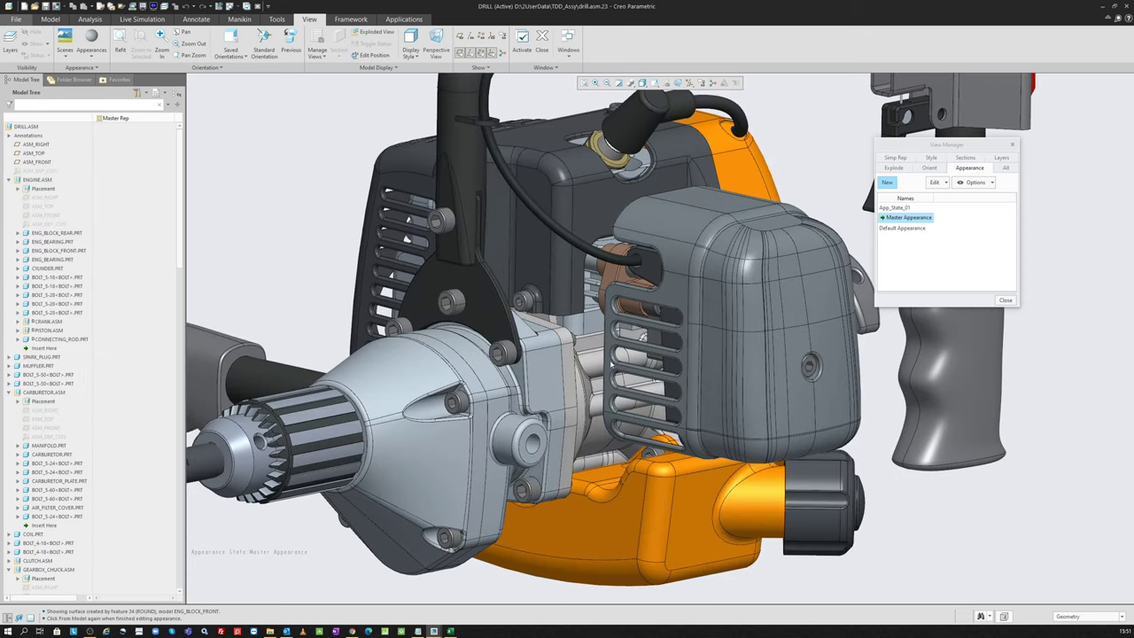
pyautogui.scroll(-3, 625, 361)
pyautogui.moveTo(626, 361); pyautogui.dragTo(622, 347, button='middle')
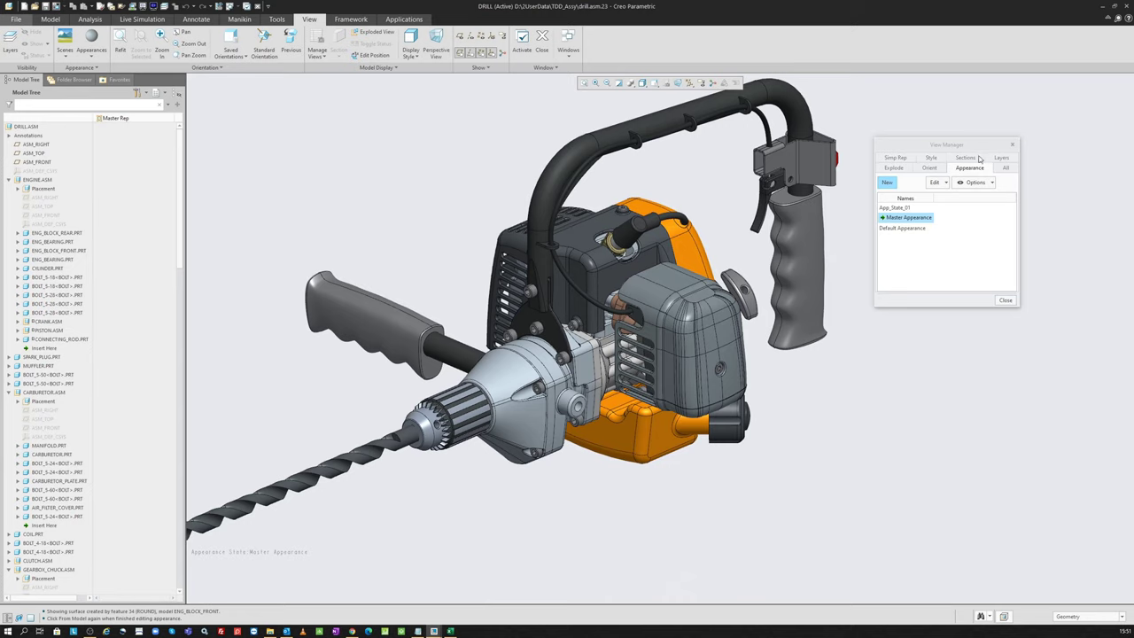
# Set the air filter, engine and recoil covers to Wireframe display
pyautogui.click(931, 157)
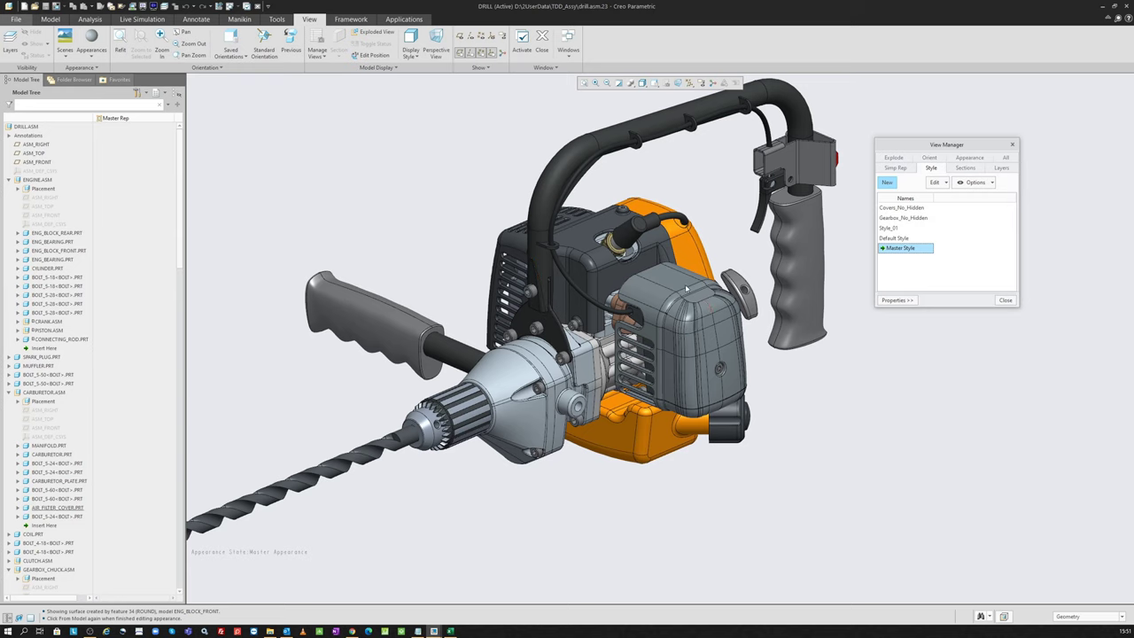
pyautogui.click(662, 305)
pyautogui.keyDown('ctrl'); pyautogui.click(567, 230); pyautogui.keyUp('ctrl')
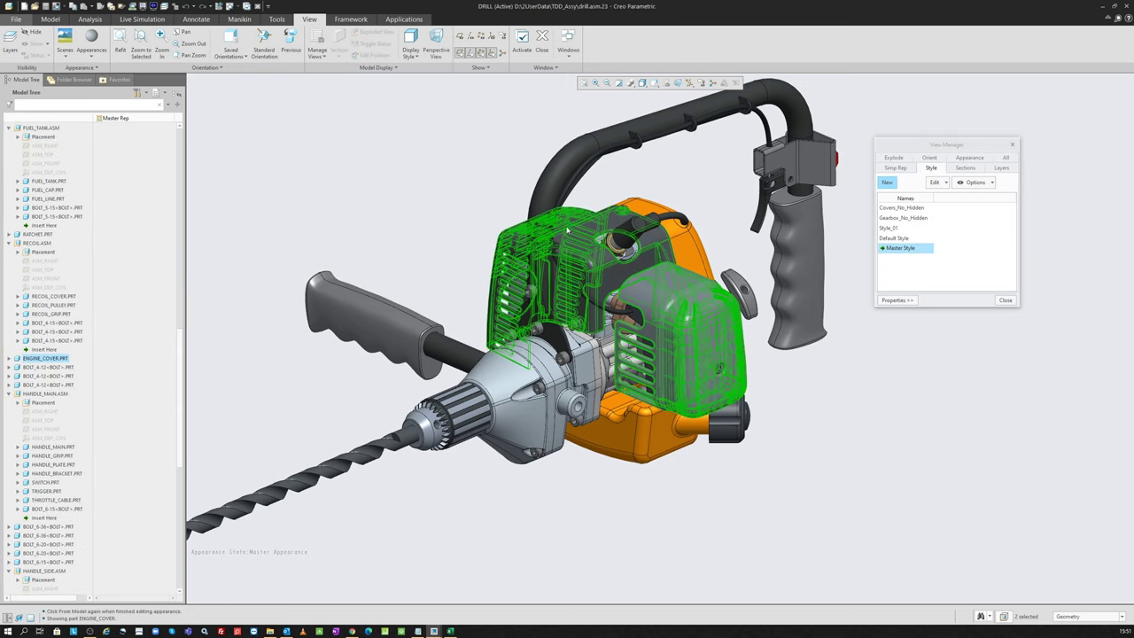
pyautogui.keyDown('ctrl'); pyautogui.click(659, 195); pyautogui.keyUp('ctrl')
pyautogui.click(376, 67)
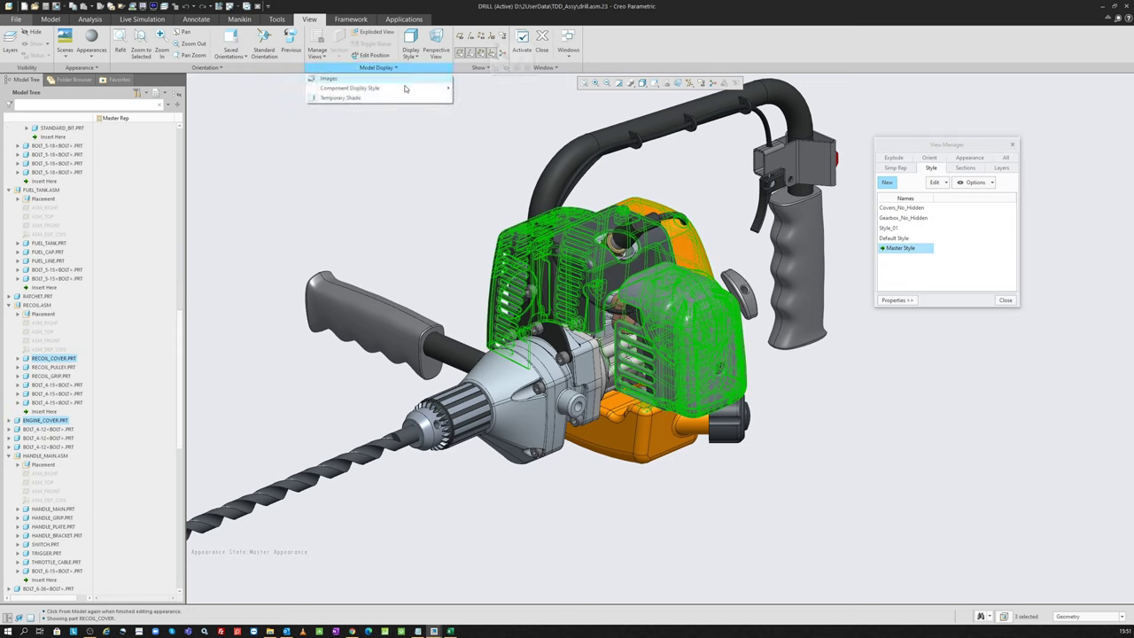
pyautogui.moveTo(350, 87)
pyautogui.click(485, 90)
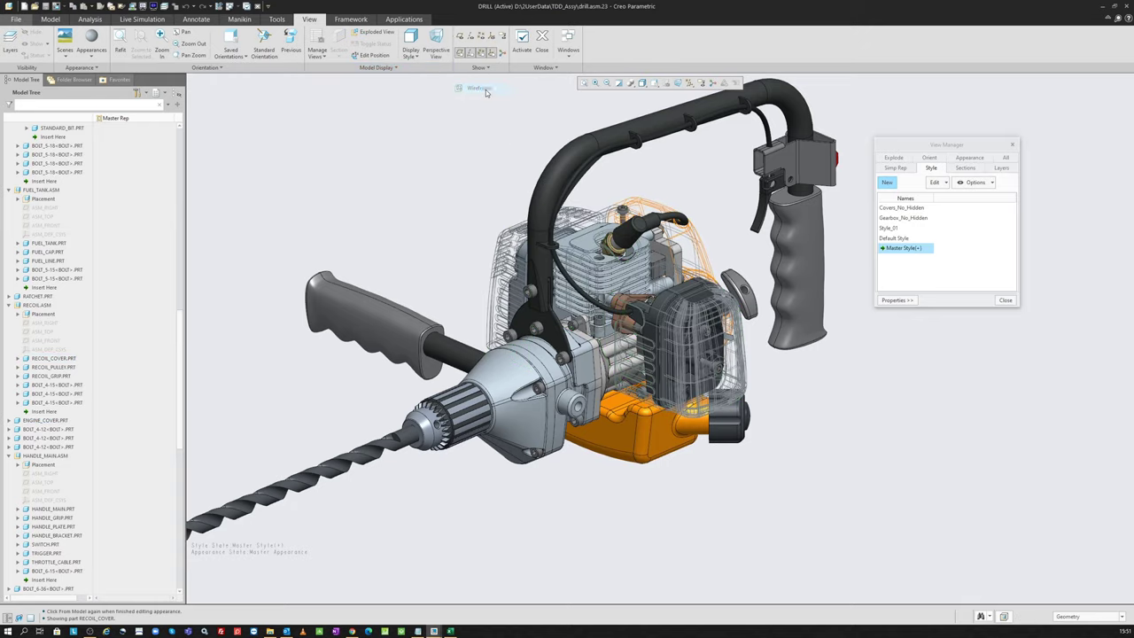
pyautogui.moveTo(512, 239)
pyautogui.mouseDown(button='middle')
pyautogui.moveTo(496, 326)
pyautogui.moveTo(585, 328)
pyautogui.mouseUp(button='middle')
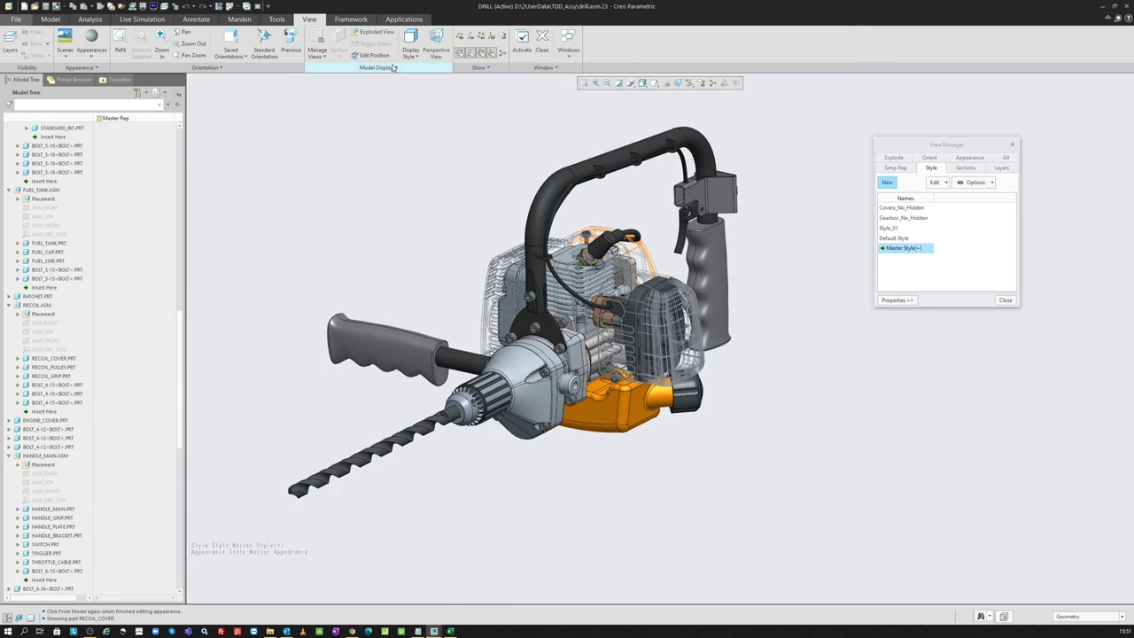
# Show the engine cover alone in the No Hidden component display style
pyautogui.click(408, 67)
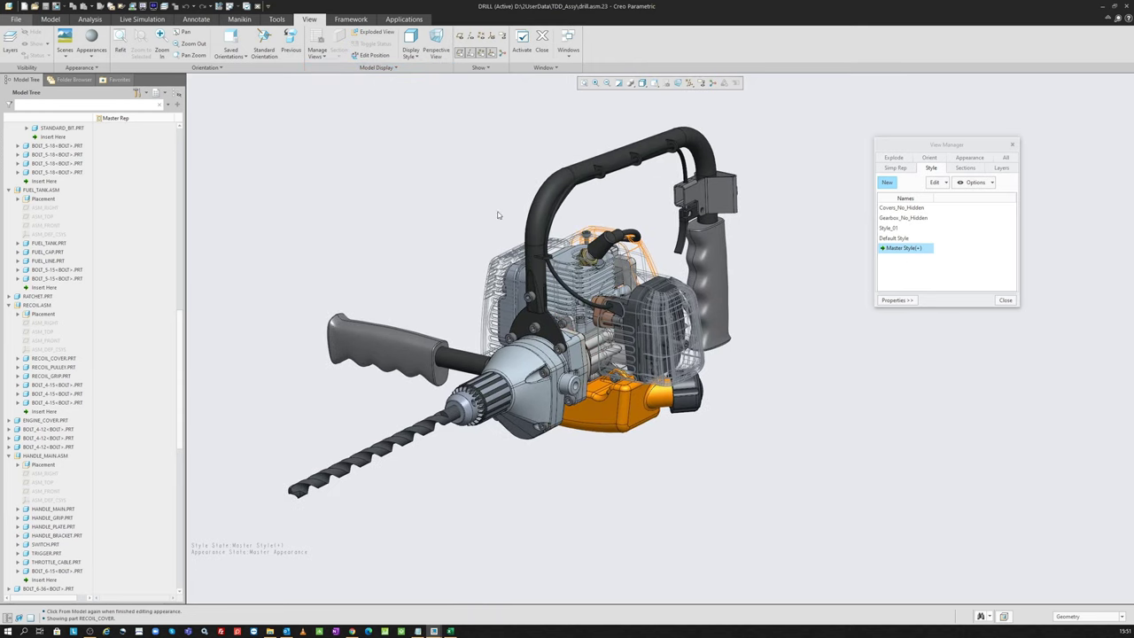
pyautogui.click(512, 266)
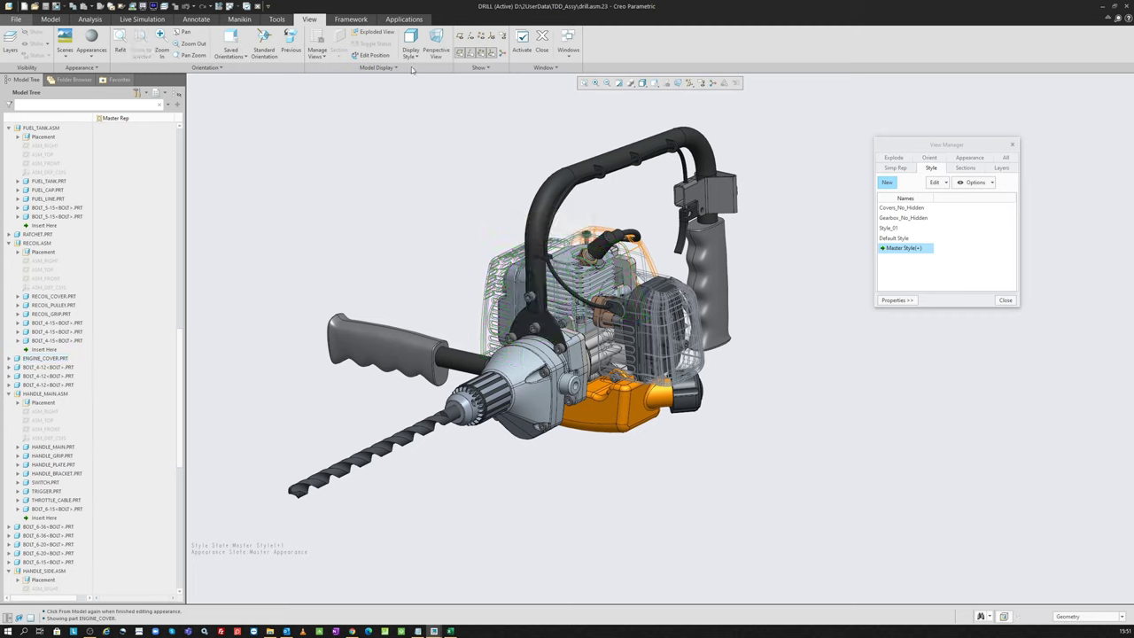
pyautogui.click(409, 68)
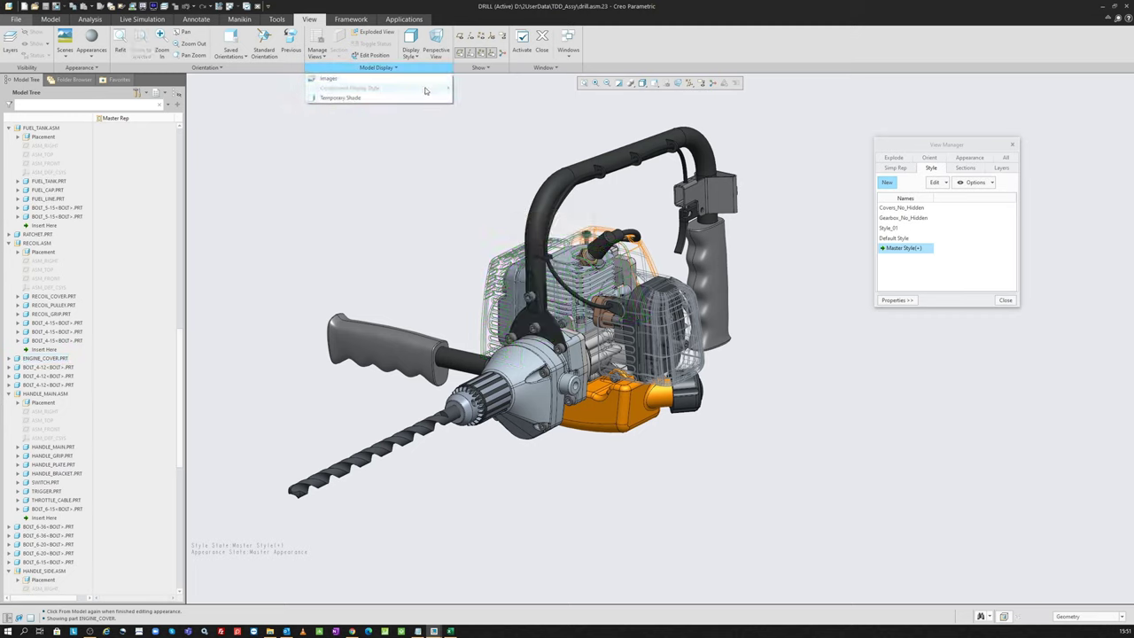
pyautogui.click(514, 266)
pyautogui.click(411, 67)
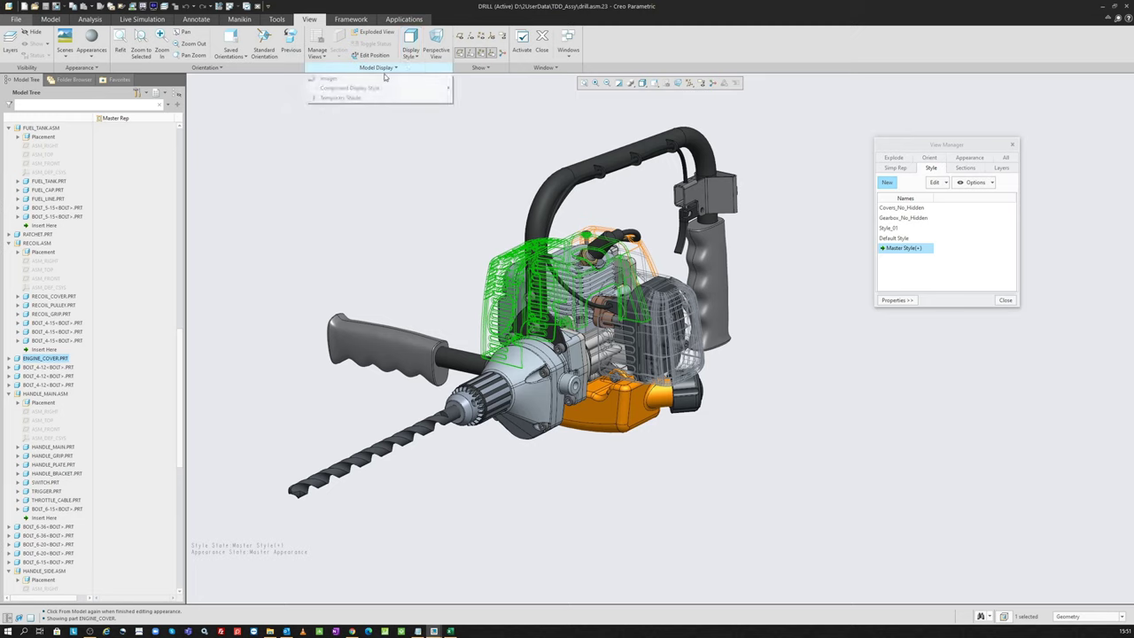
pyautogui.click(396, 87)
pyautogui.click(408, 40)
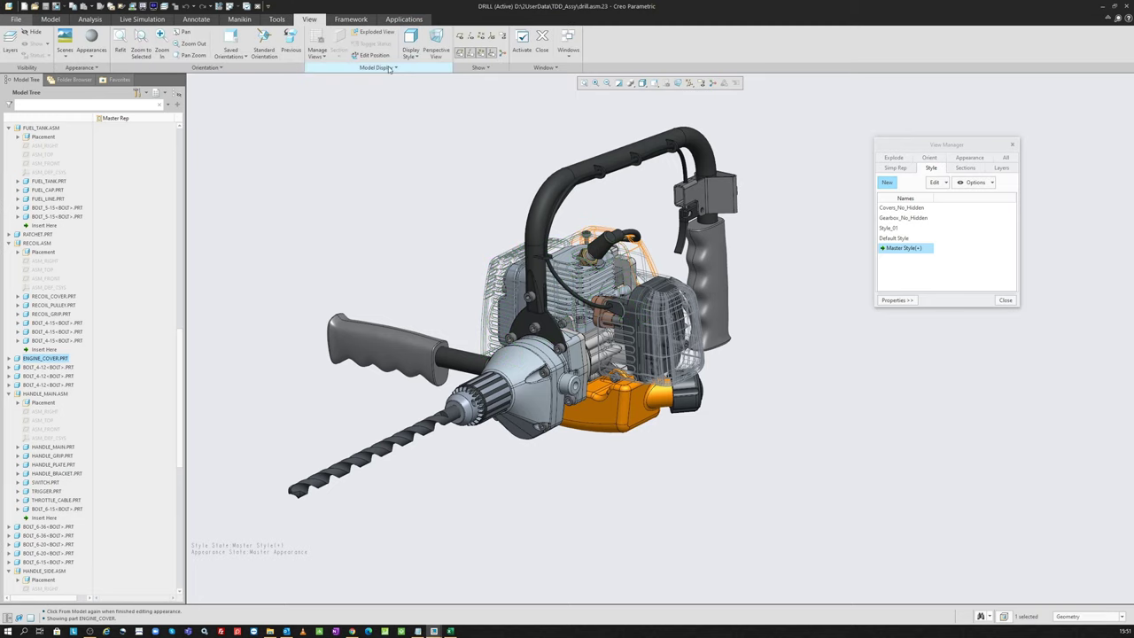
pyautogui.click(512, 272)
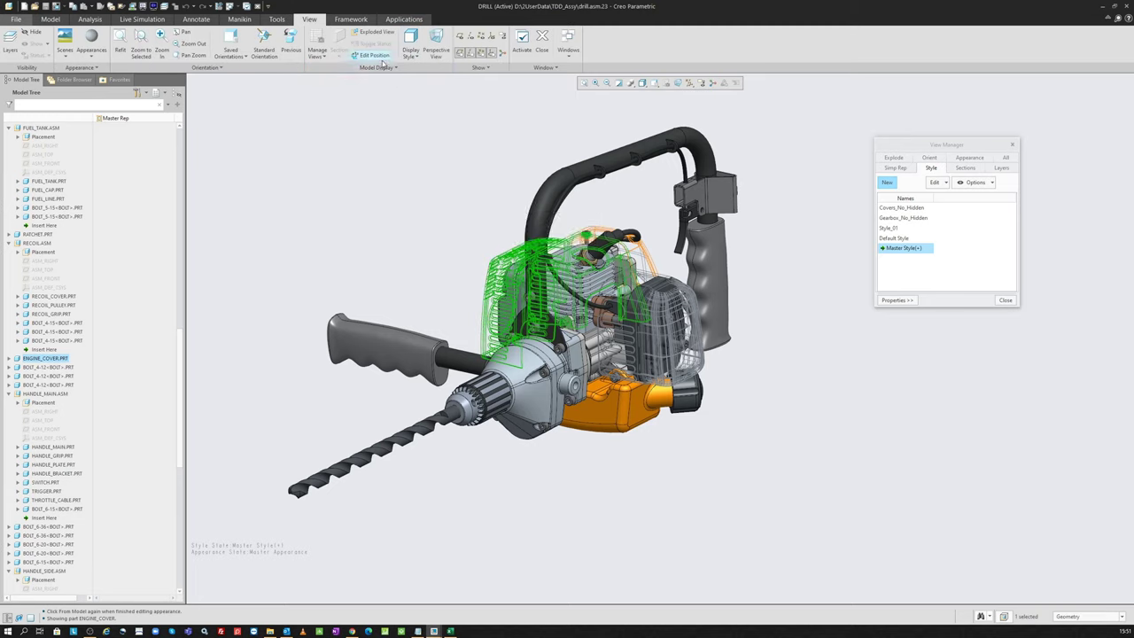
pyautogui.click(376, 67)
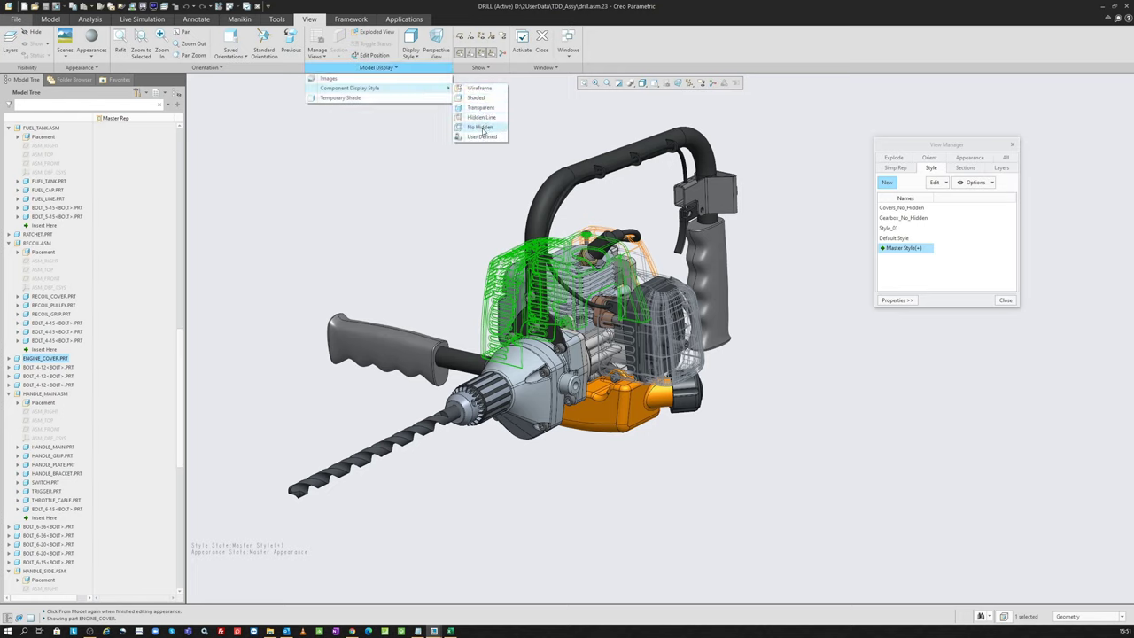
pyautogui.click(483, 131)
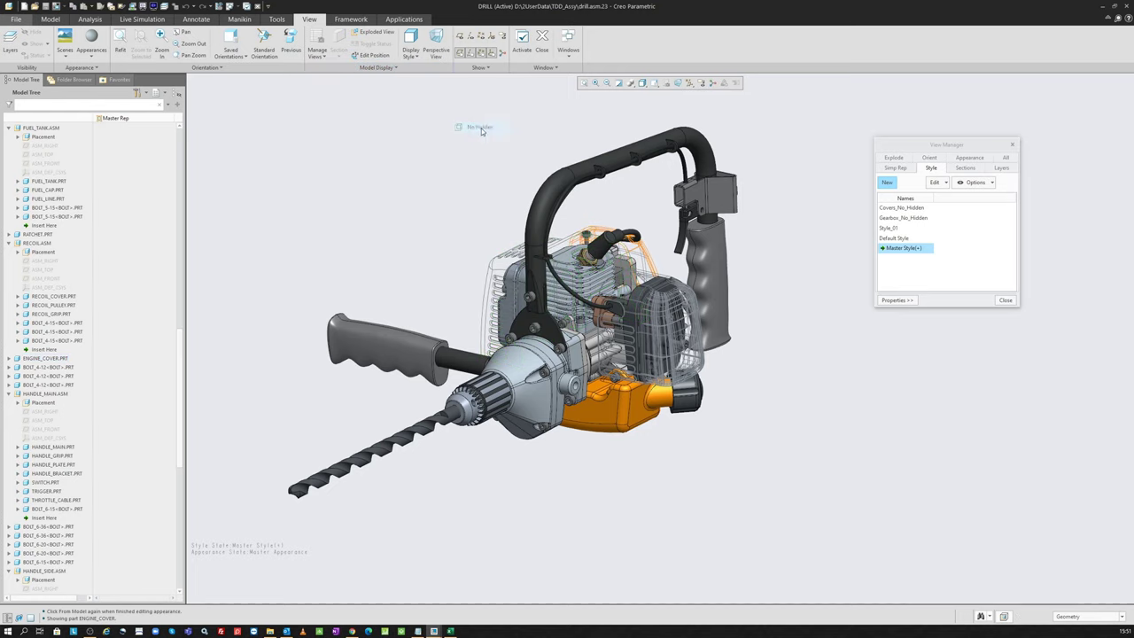
# Save the modified Master Style as new style Style0001
pyautogui.rightClick(886, 251)
pyautogui.click(904, 263)
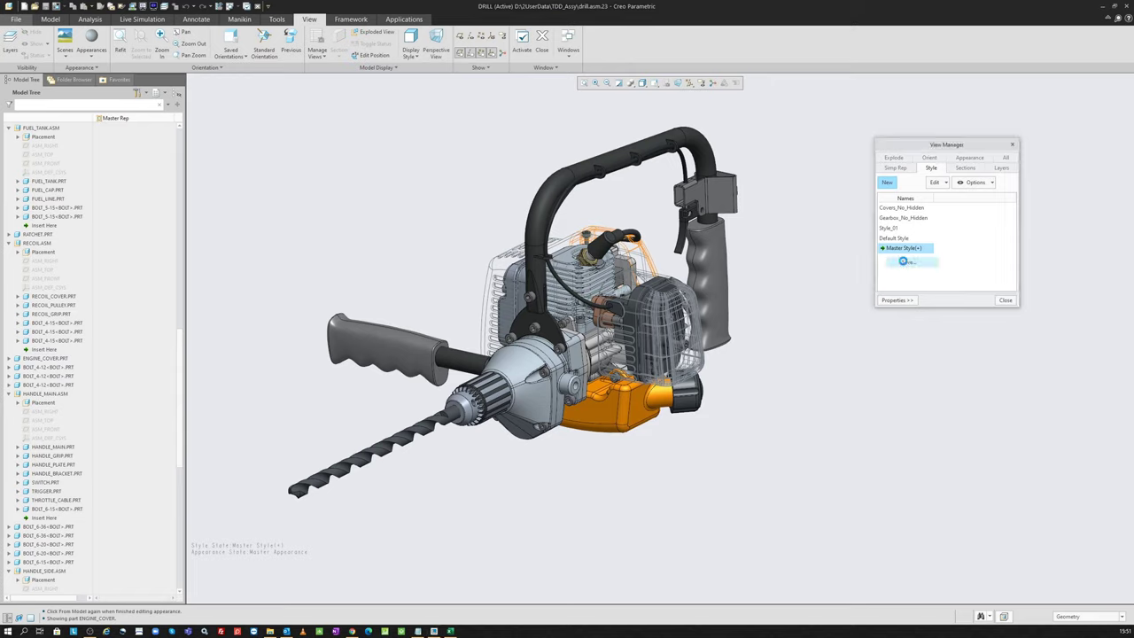
pyautogui.click(846, 349)
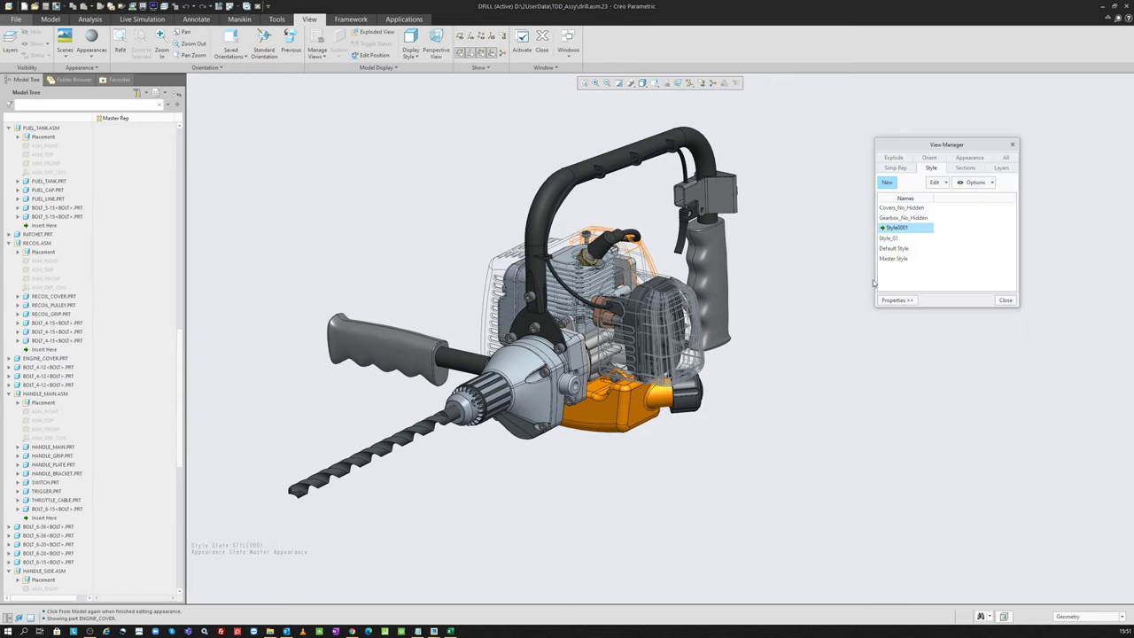
# Apply Gearbox_No_Hidden, then make Covers_No_Hidden the active style
pyautogui.click(899, 209)
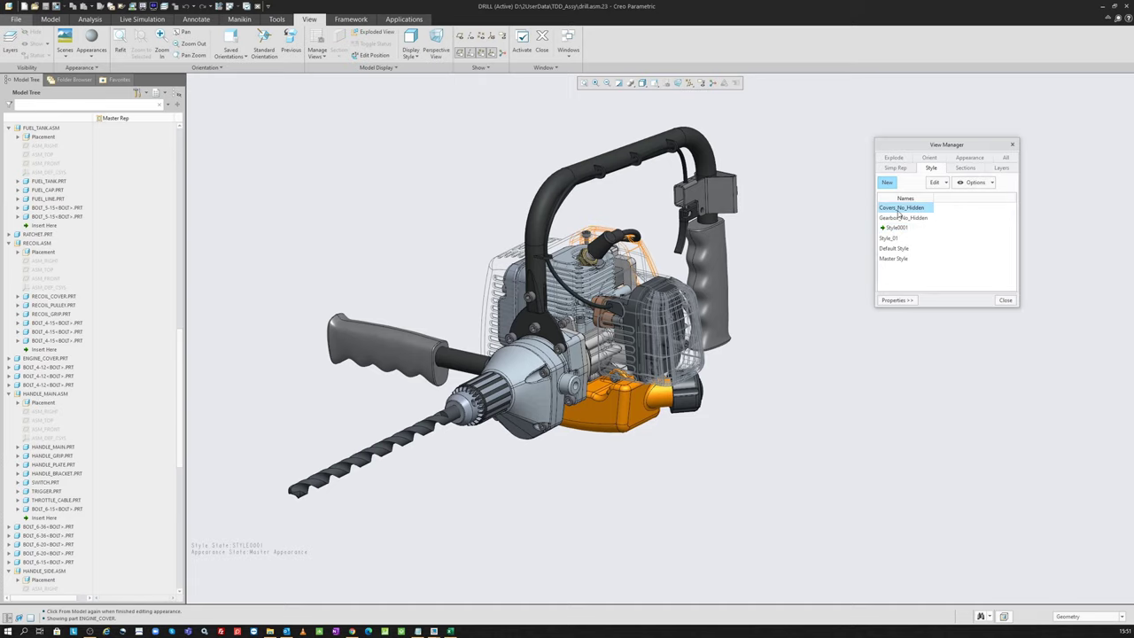
pyautogui.doubleClick(903, 218)
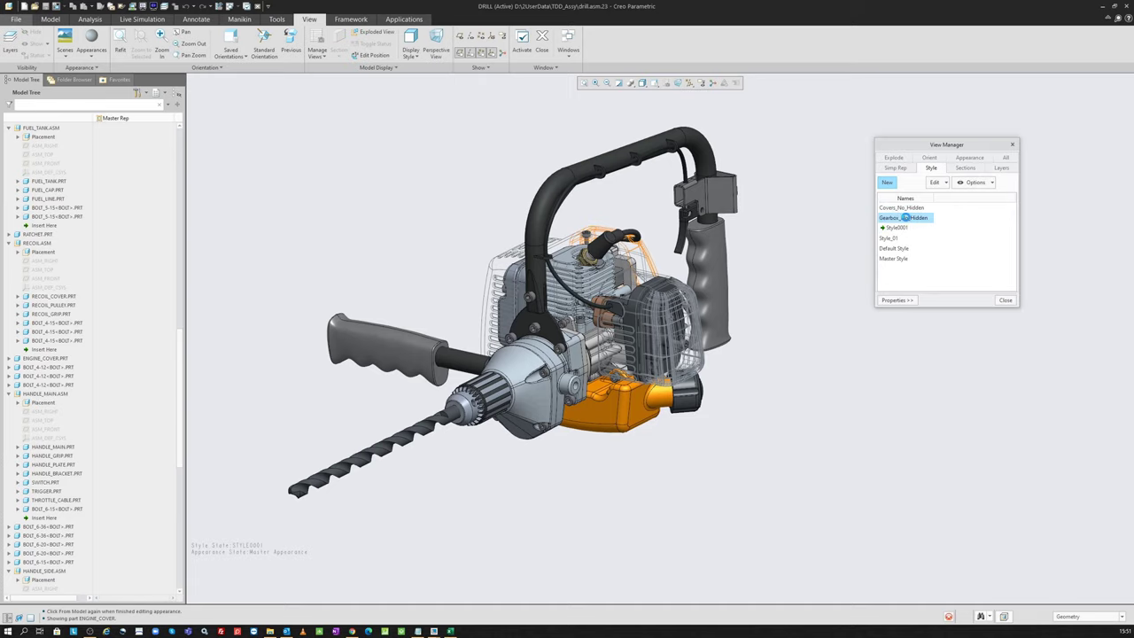
pyautogui.doubleClick(905, 208)
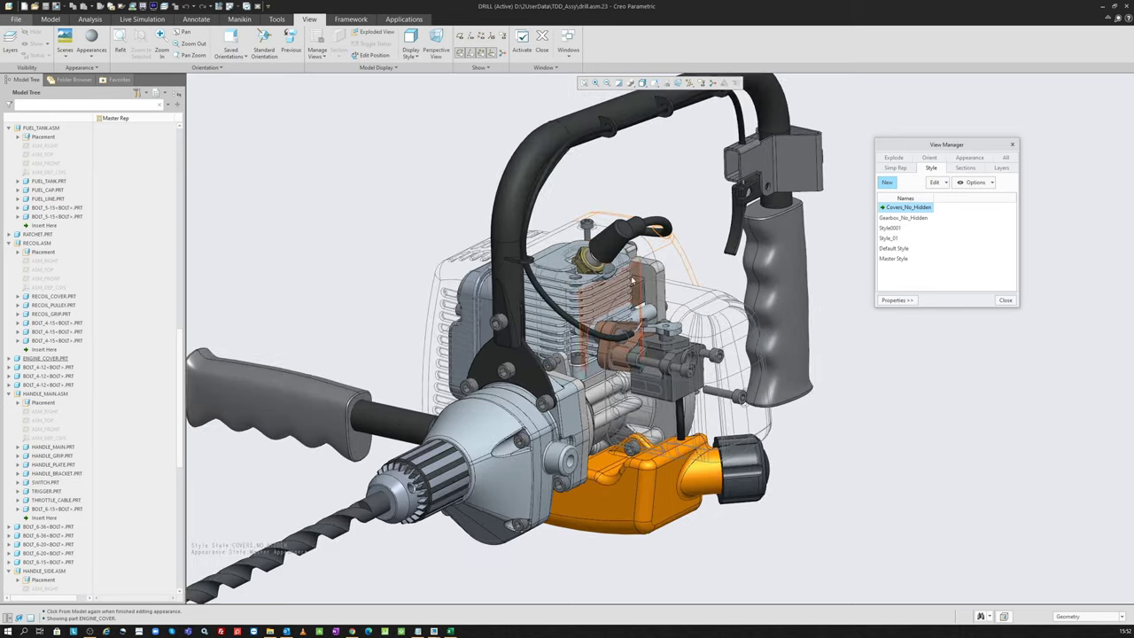
pyautogui.rightClick(902, 228)
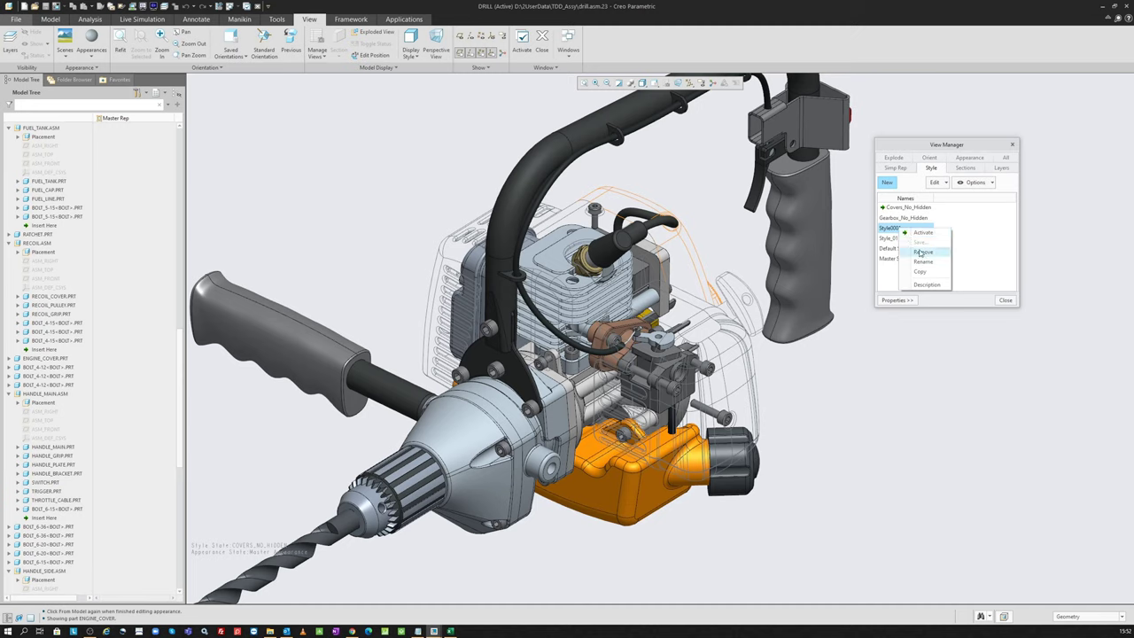
# Remove Style0001 and Style_01 from the style list, confirming each, then reactivate Master Style
pyautogui.click(921, 252)
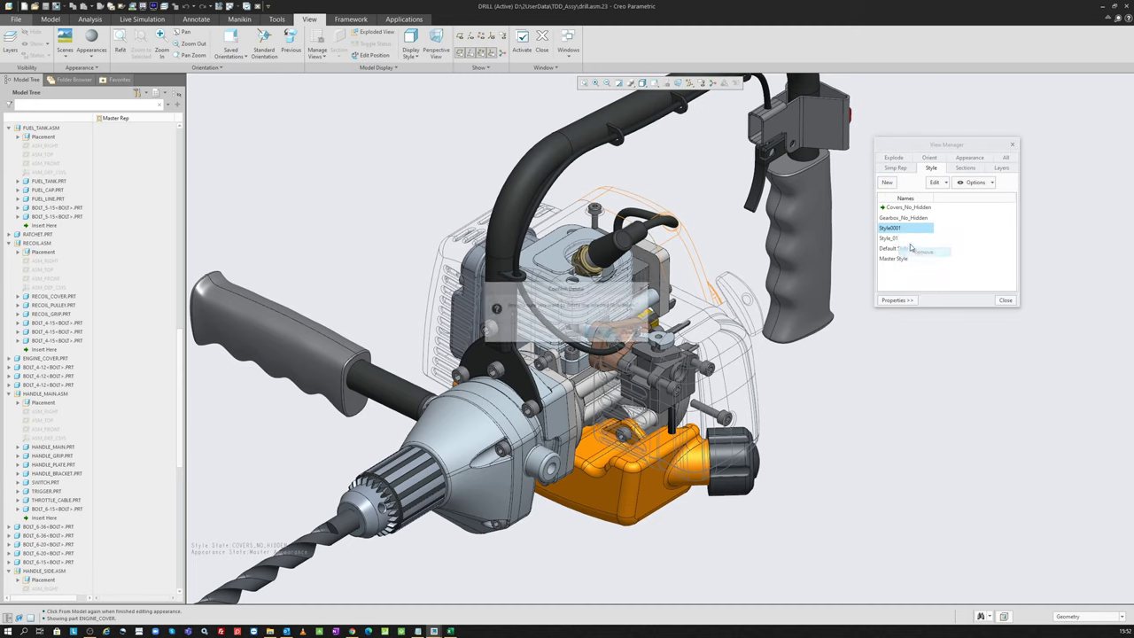
pyautogui.click(604, 334)
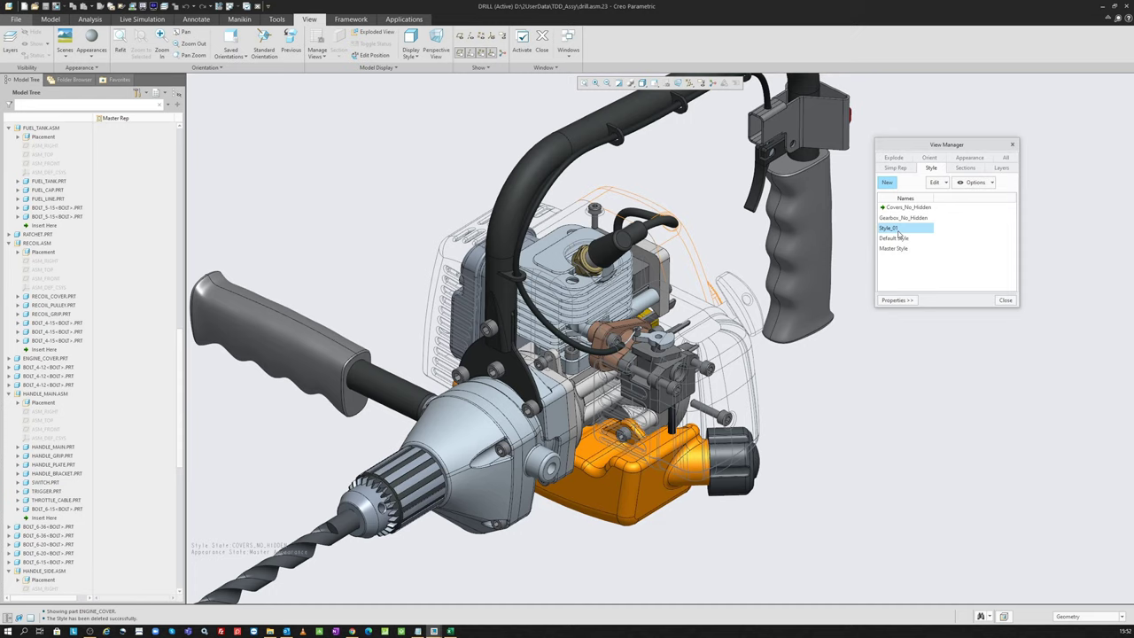
pyautogui.rightClick(898, 233)
pyautogui.click(921, 253)
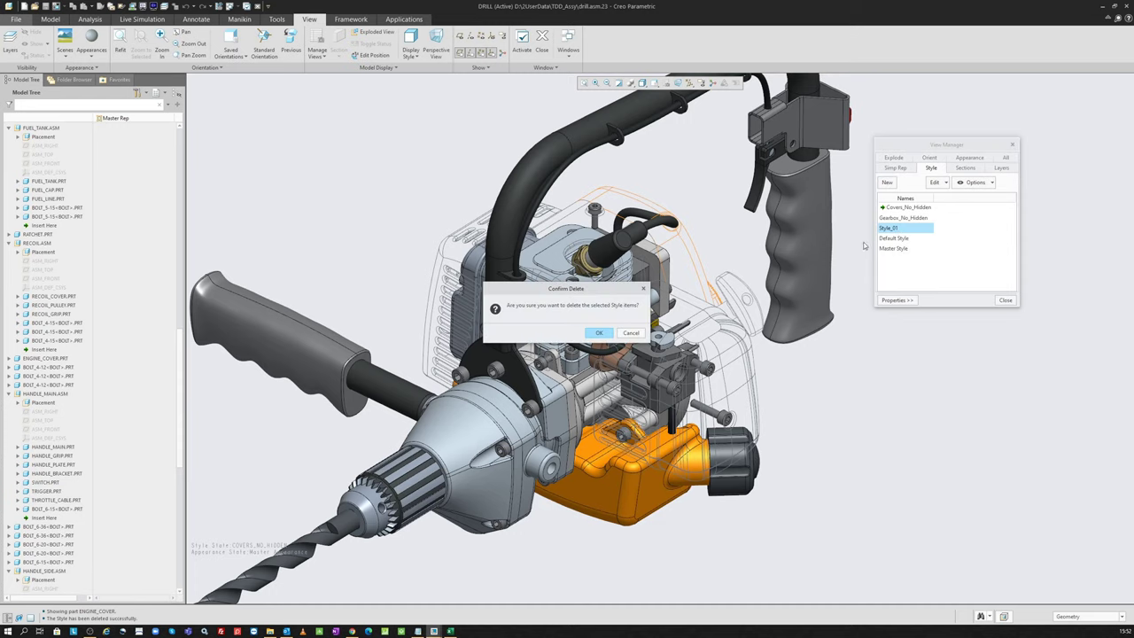
pyautogui.click(606, 335)
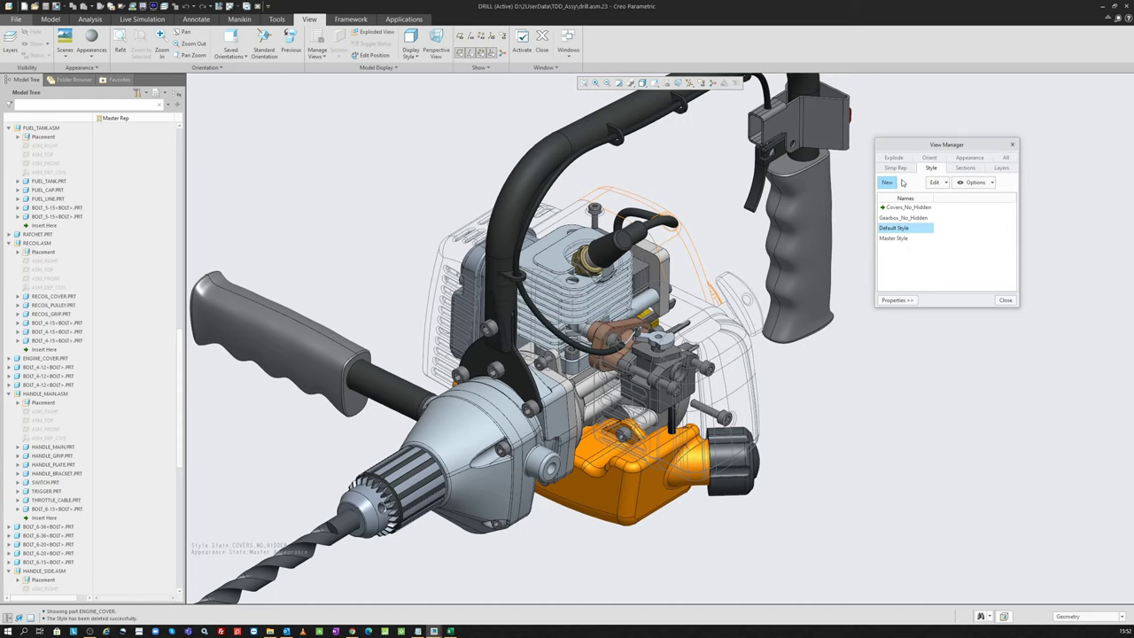
pyautogui.doubleClick(892, 238)
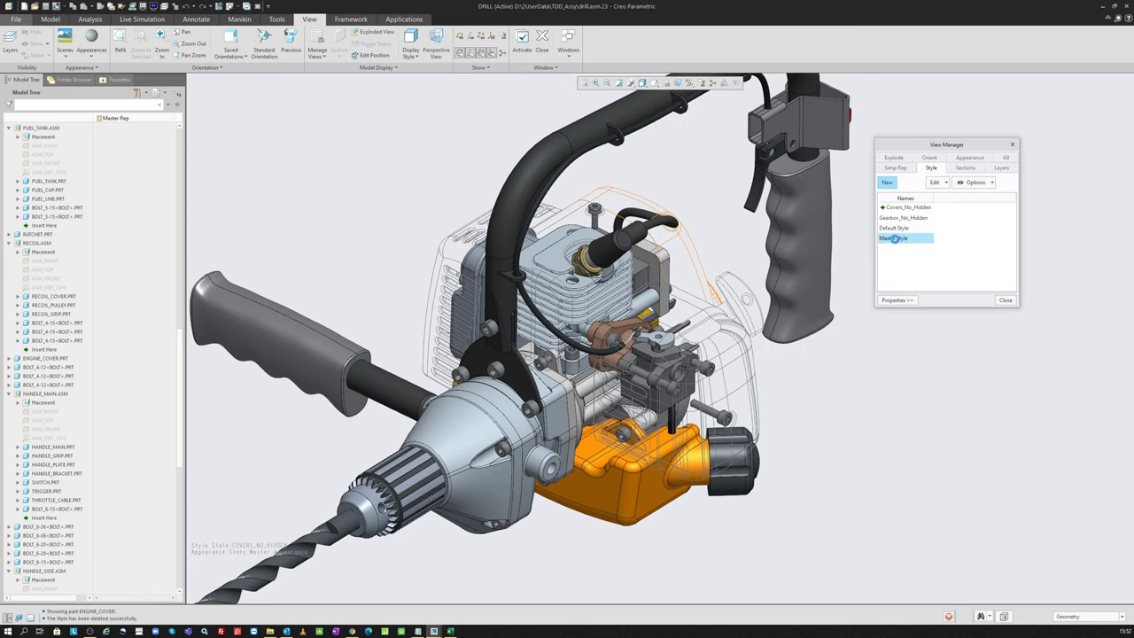
# Create a new style with the default name Style0001 and move its edit panel aside
pyautogui.click(885, 184)
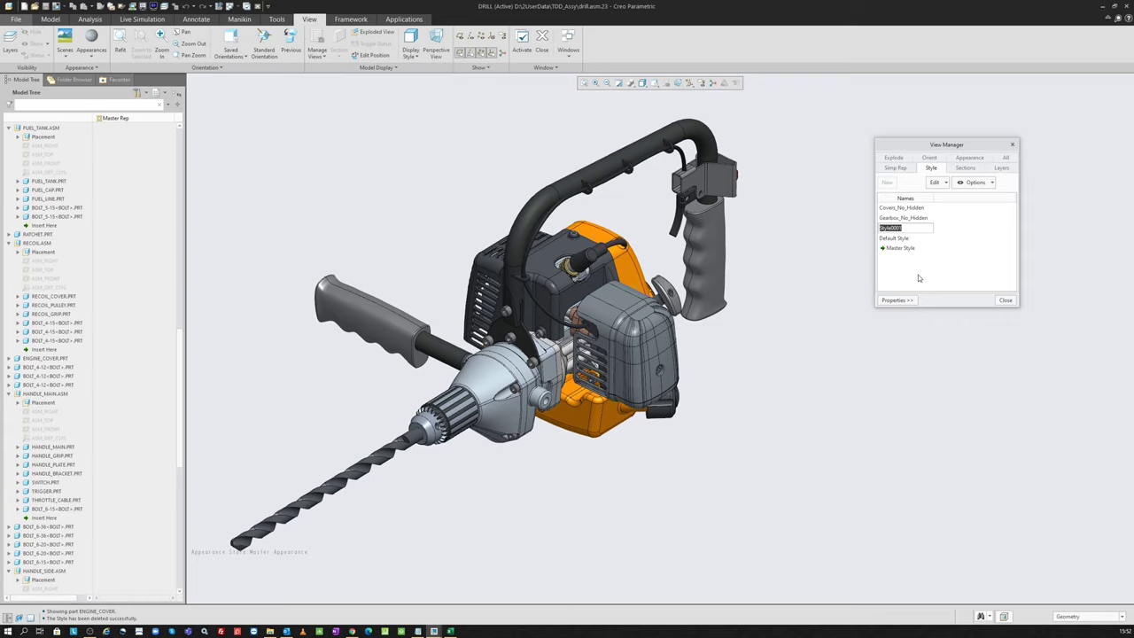
pyautogui.press('Return')
pyautogui.moveTo(1079, 161); pyautogui.dragTo(838, 147)
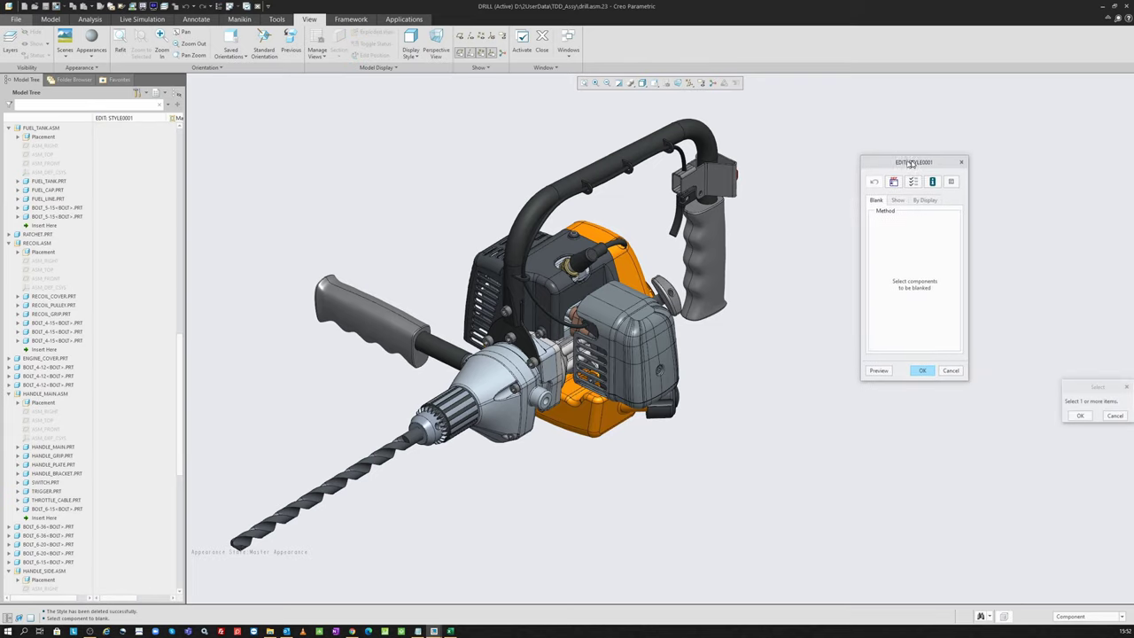
pyautogui.moveTo(690, 200)
pyautogui.mouseDown(button='middle')
pyautogui.moveTo(623, 250)
pyautogui.moveTo(627, 241)
pyautogui.mouseUp(button='middle')
pyautogui.moveTo(834, 149); pyautogui.dragTo(834, 163)
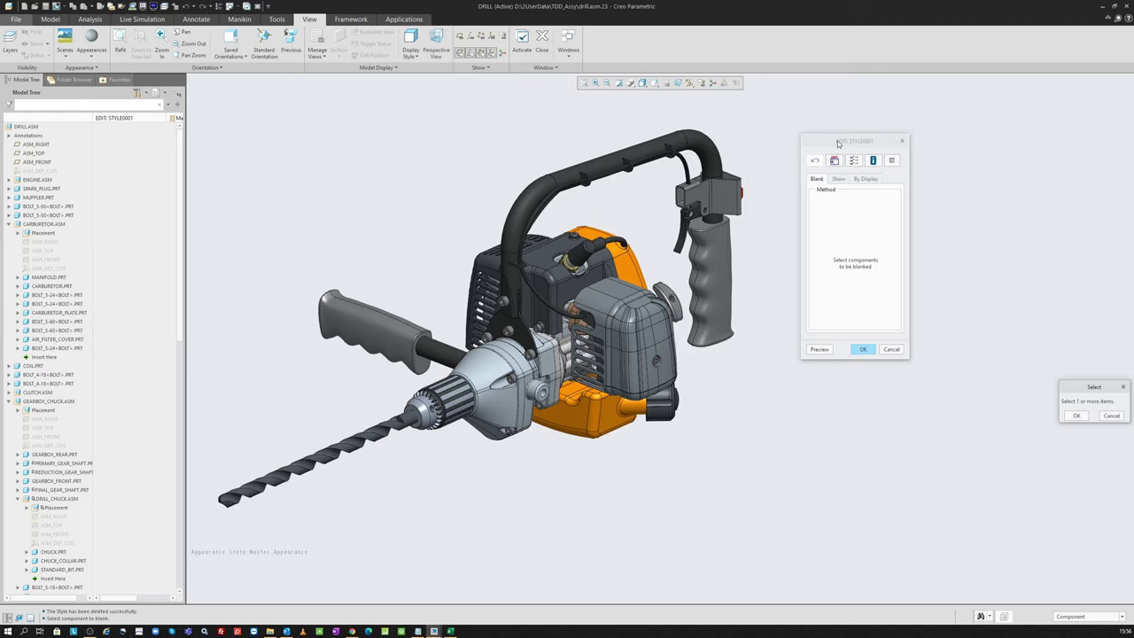
pyautogui.moveTo(849, 145); pyautogui.dragTo(835, 160)
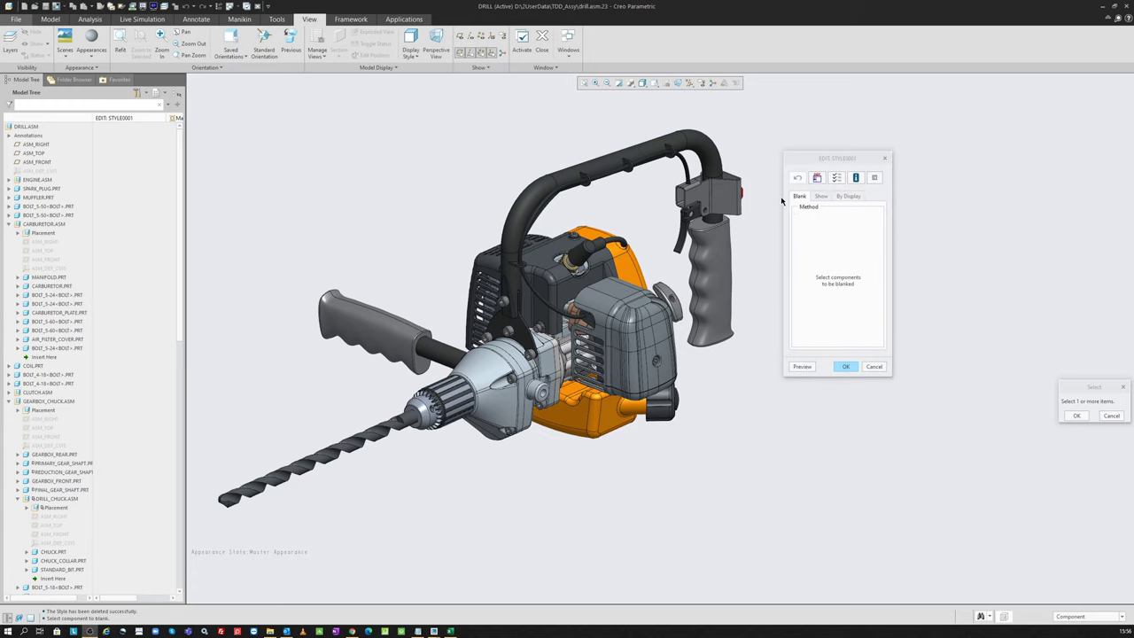
# Blank AIR_FILTER_COVER, HANDLE_GRIP, HANDLE_SIDE and STANDARD_BIT, preview, and list only affected components
pyautogui.click(617, 337)
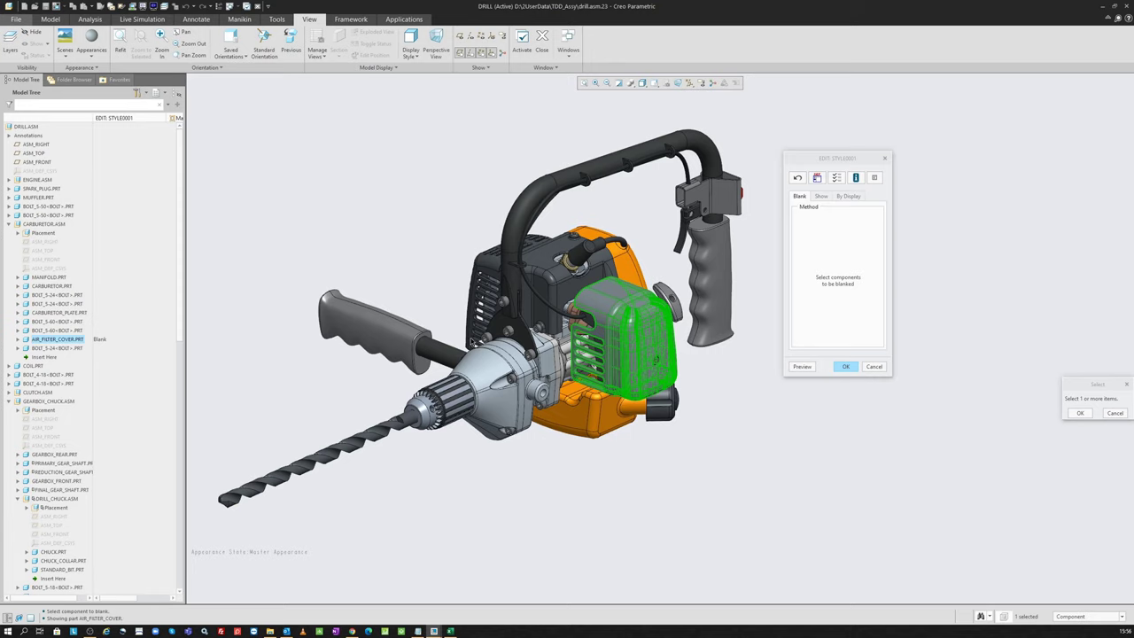
pyautogui.click(374, 334)
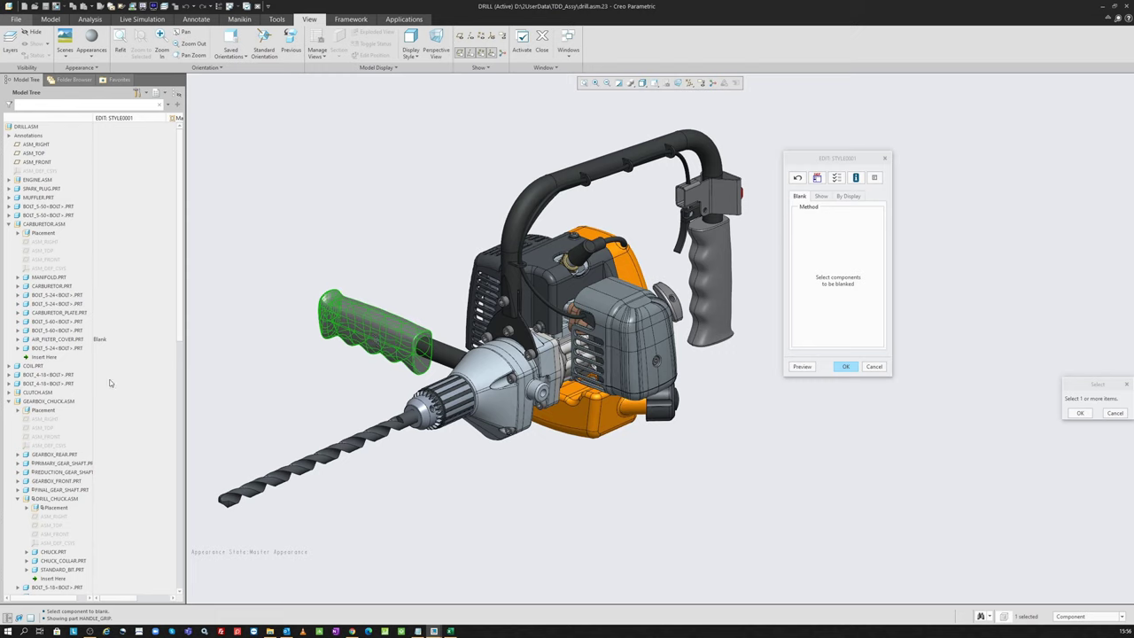
pyautogui.scroll(-4, 110, 382)
pyautogui.scroll(-5, 97, 399)
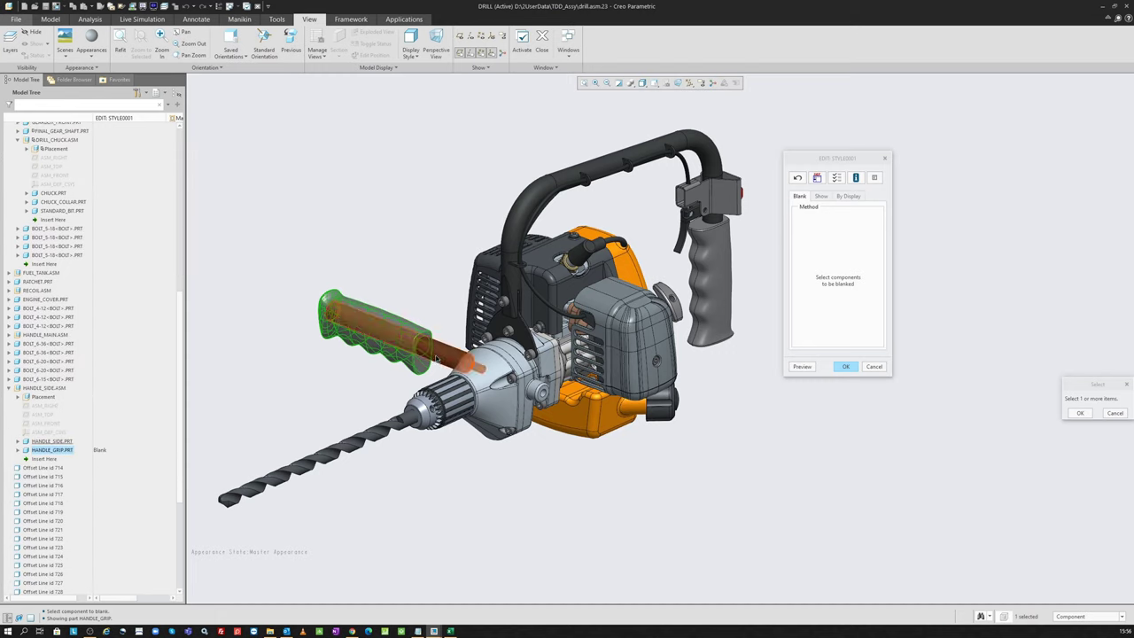
pyautogui.click(95, 440)
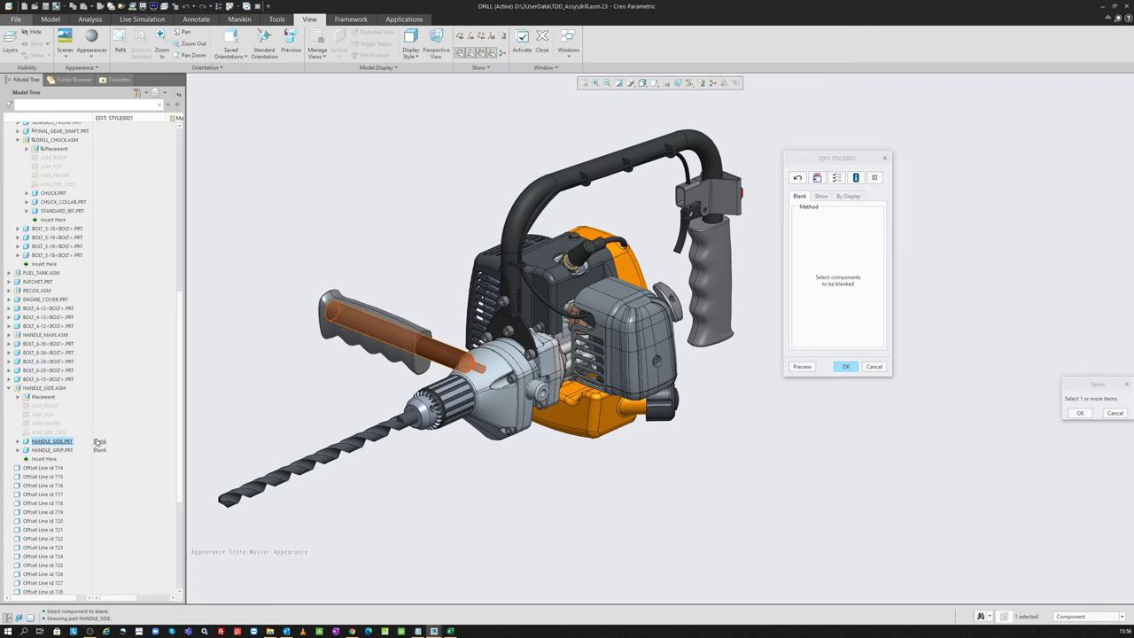
pyautogui.click(96, 440)
pyautogui.scroll(3, 39, 288)
pyautogui.scroll(4, 39, 288)
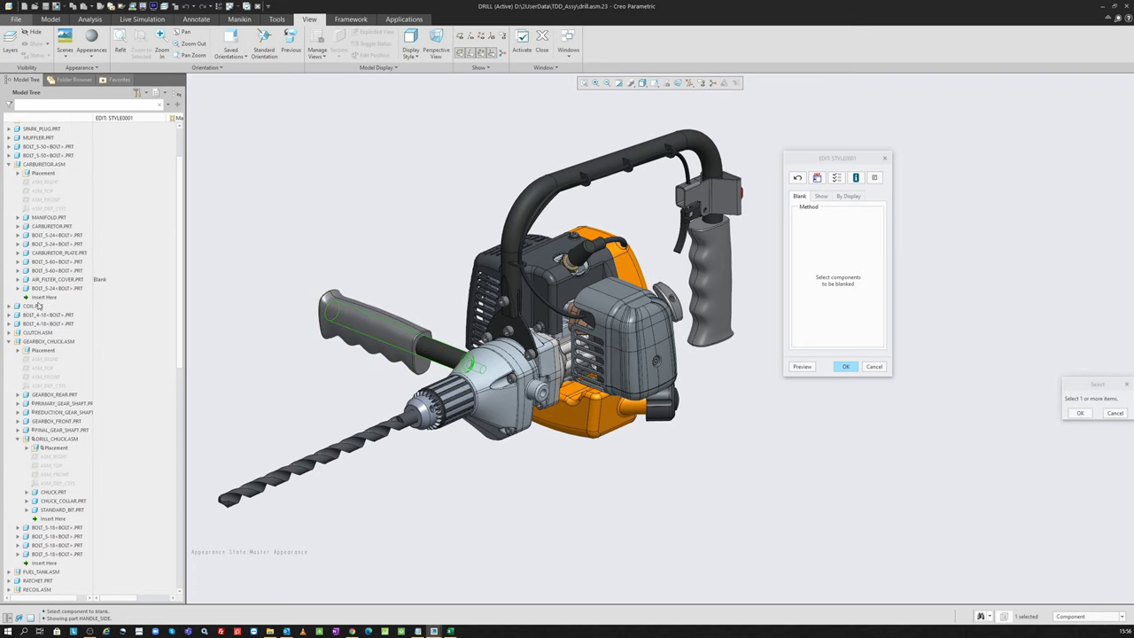
pyautogui.scroll(4, 39, 288)
pyautogui.click(331, 450)
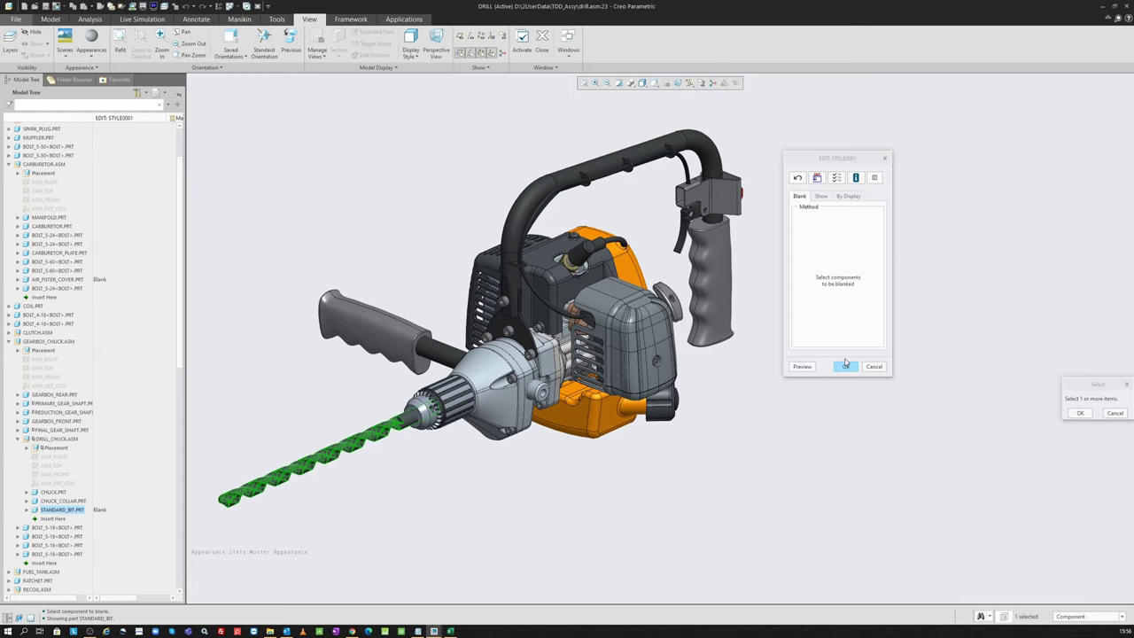
pyautogui.click(799, 367)
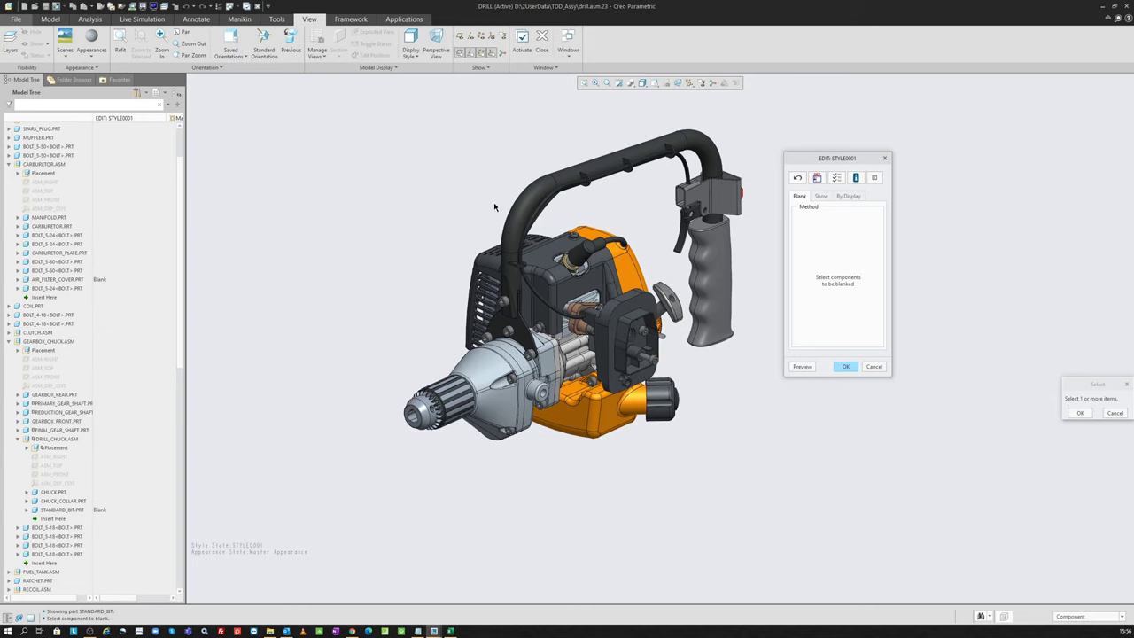
pyautogui.click(103, 279)
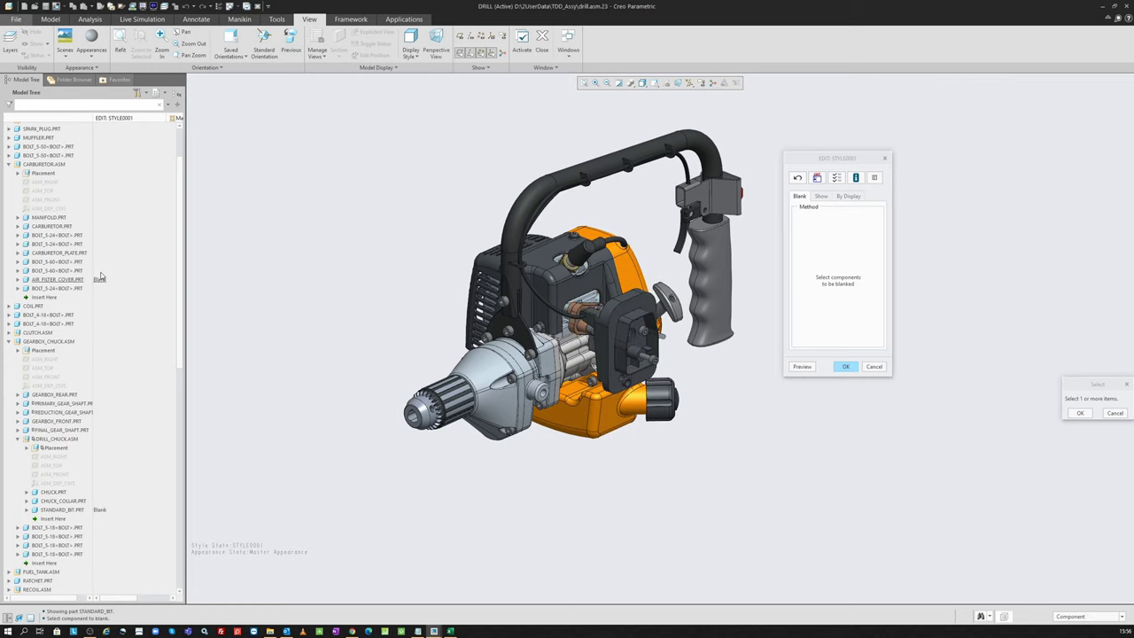
pyautogui.click(836, 178)
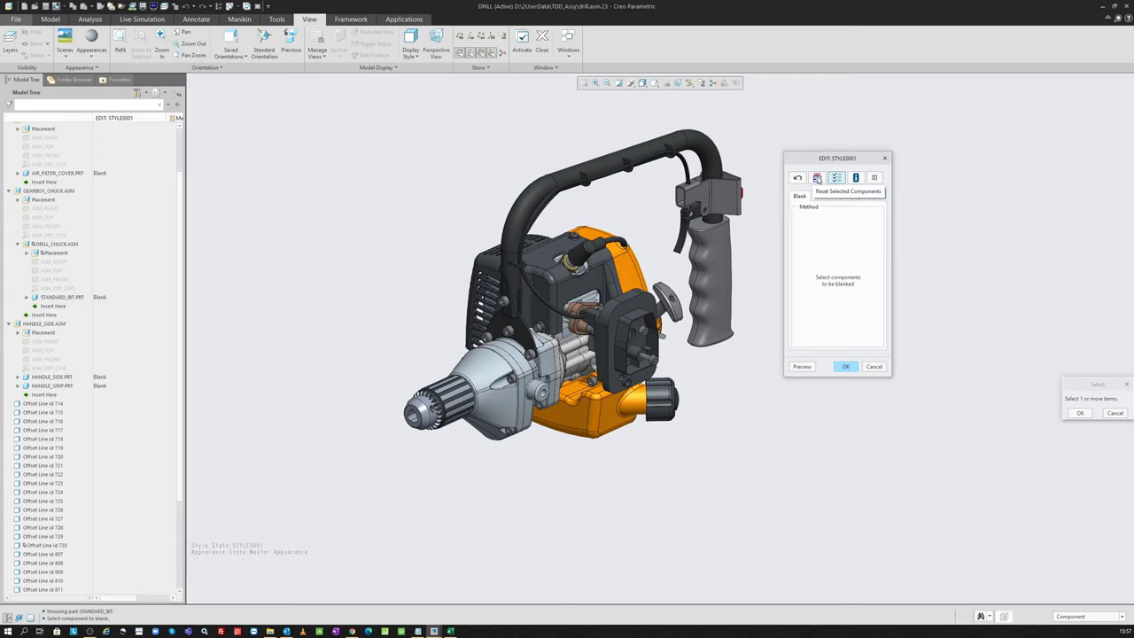
# Reset the blanking of STANDARD_BIT, AIR_FILTER_COVER and HANDLE_GRIP in STYLE0001
pyautogui.click(817, 178)
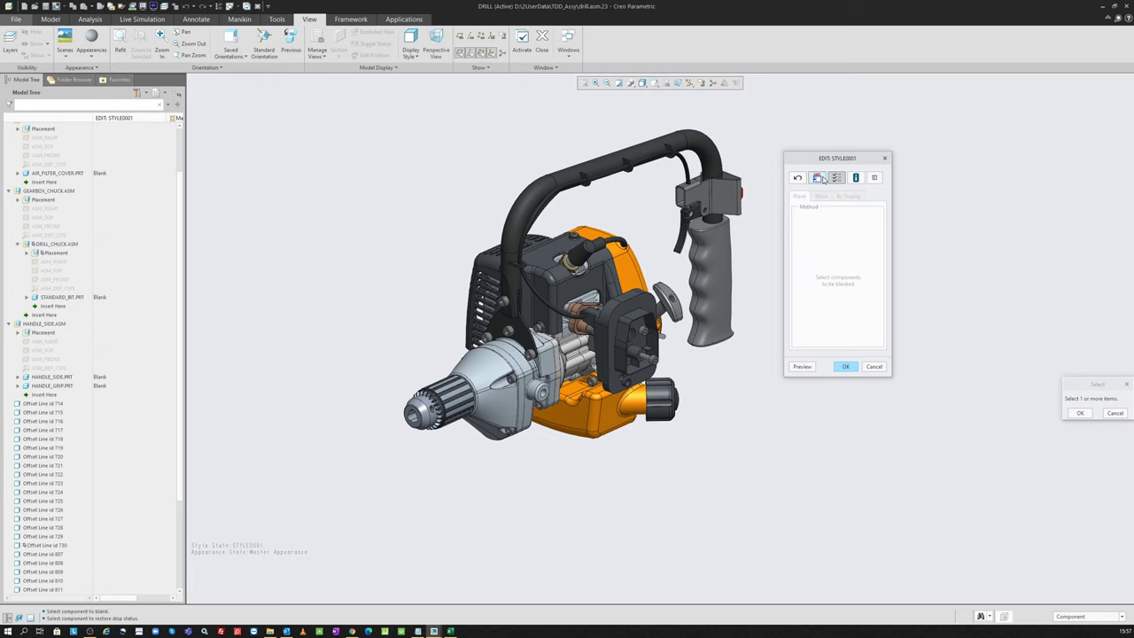
pyautogui.click(55, 297)
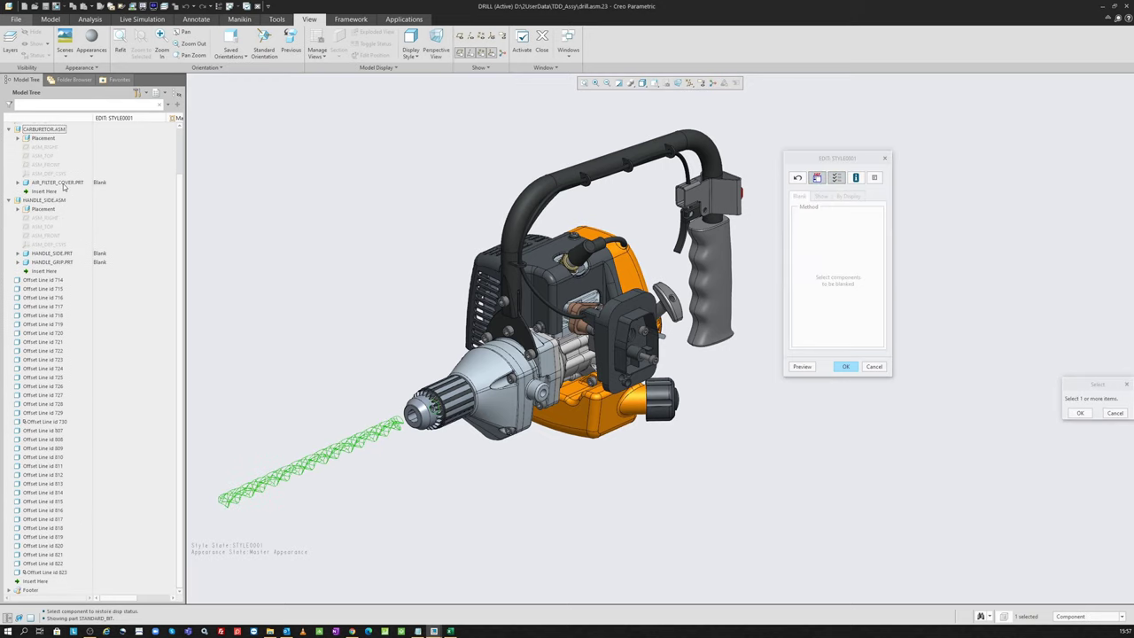
pyautogui.click(62, 182)
pyautogui.click(55, 239)
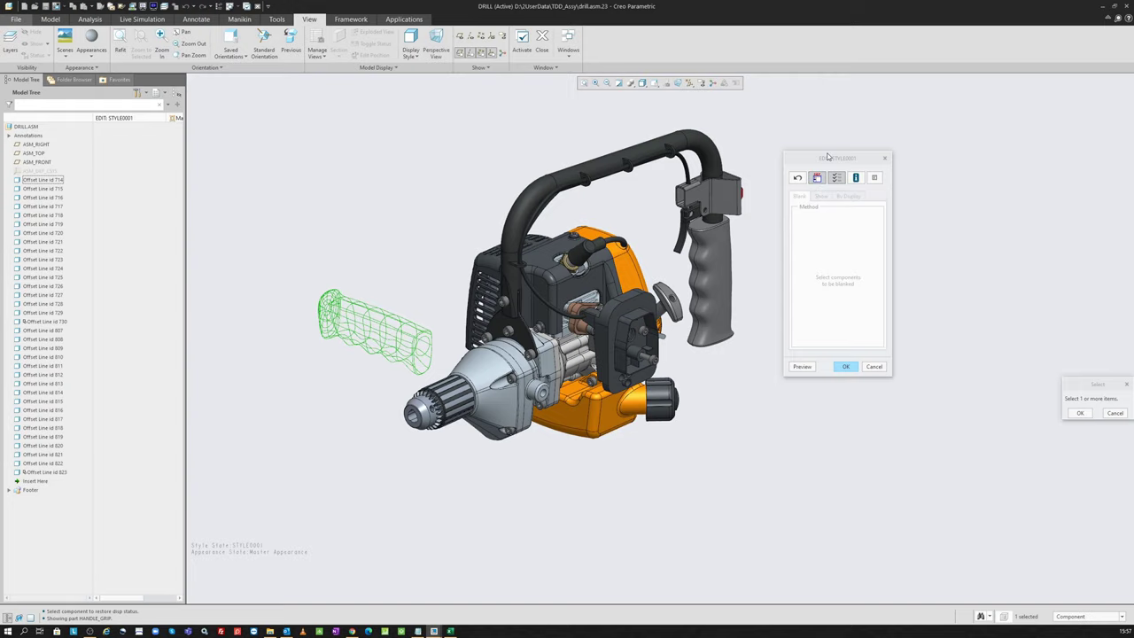
pyautogui.click(817, 178)
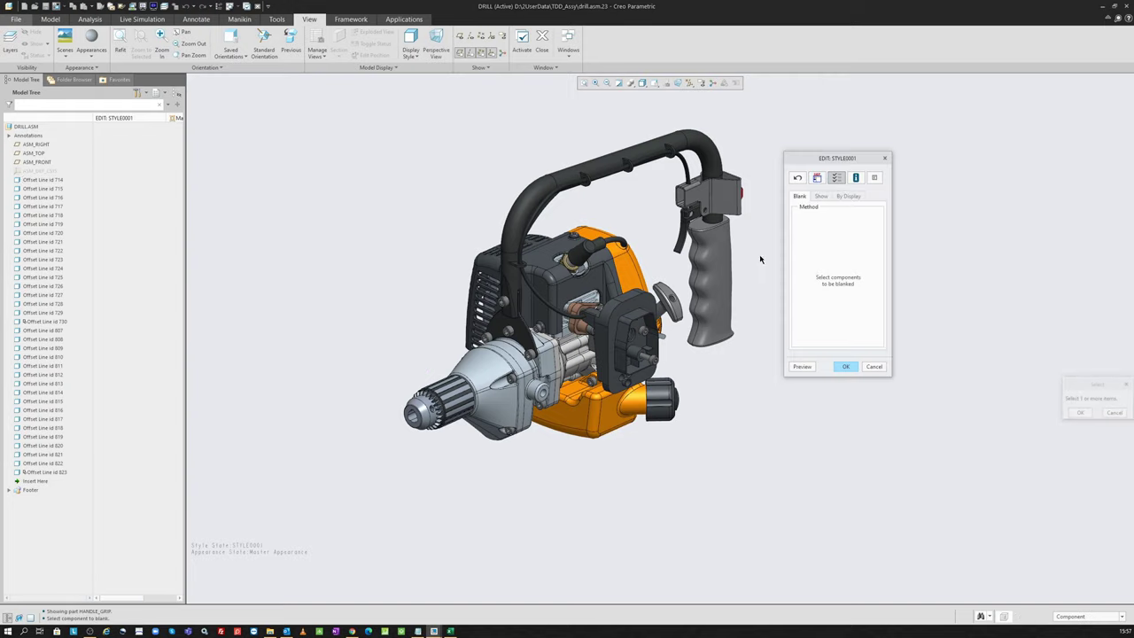
pyautogui.click(817, 178)
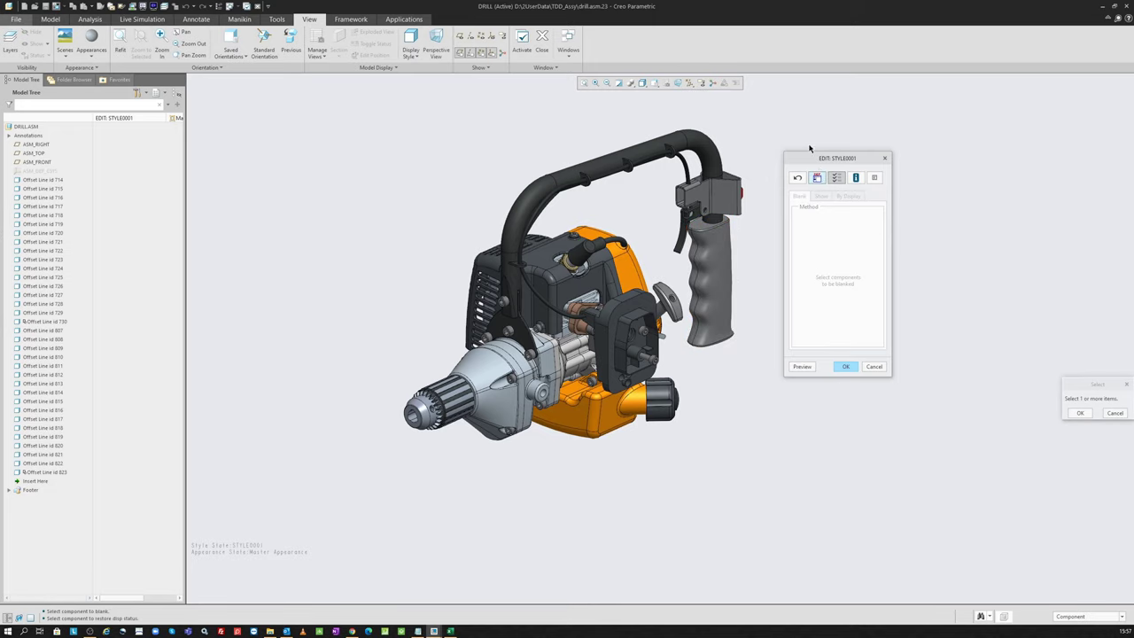
pyautogui.click(817, 178)
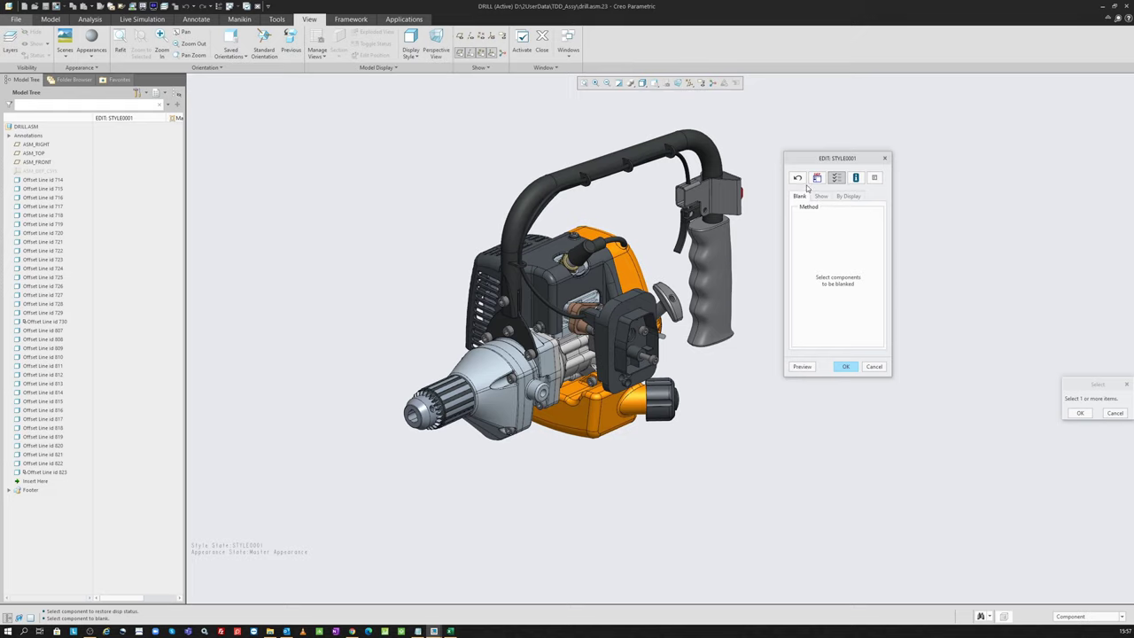
# Preview the restored components and set the front and rear gearbox parts to No Hidden
pyautogui.click(801, 367)
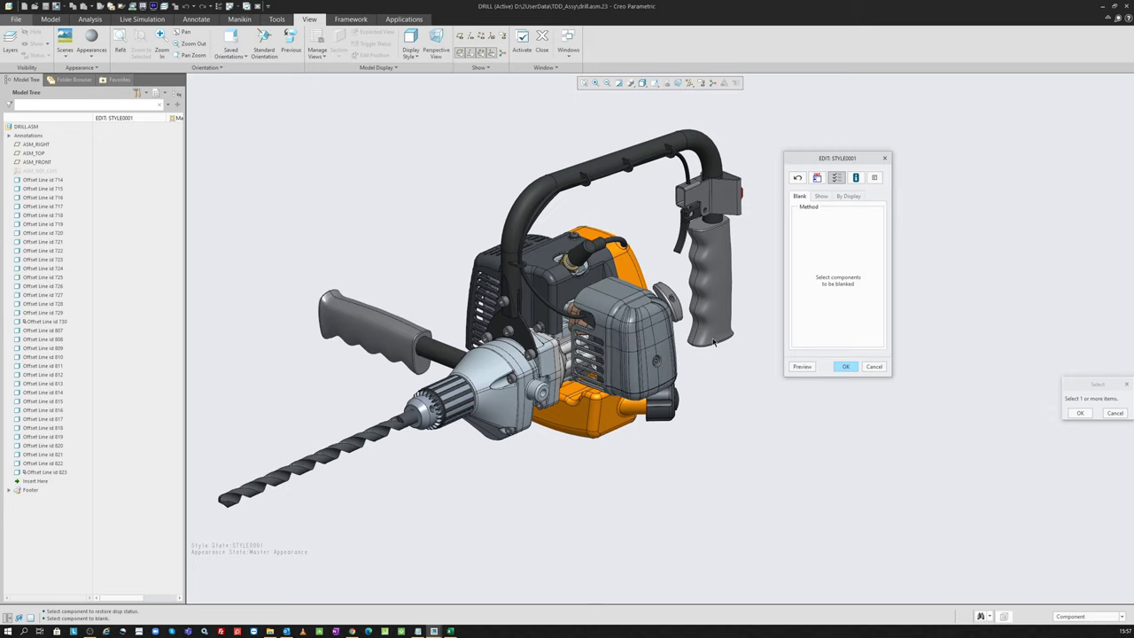
pyautogui.click(820, 197)
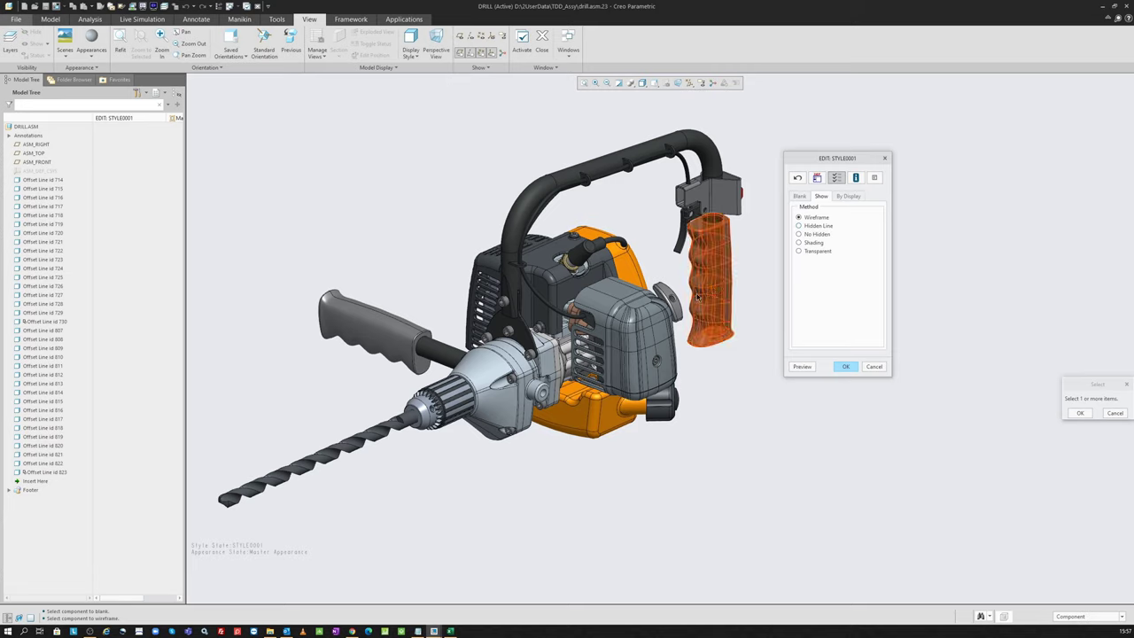
pyautogui.click(808, 234)
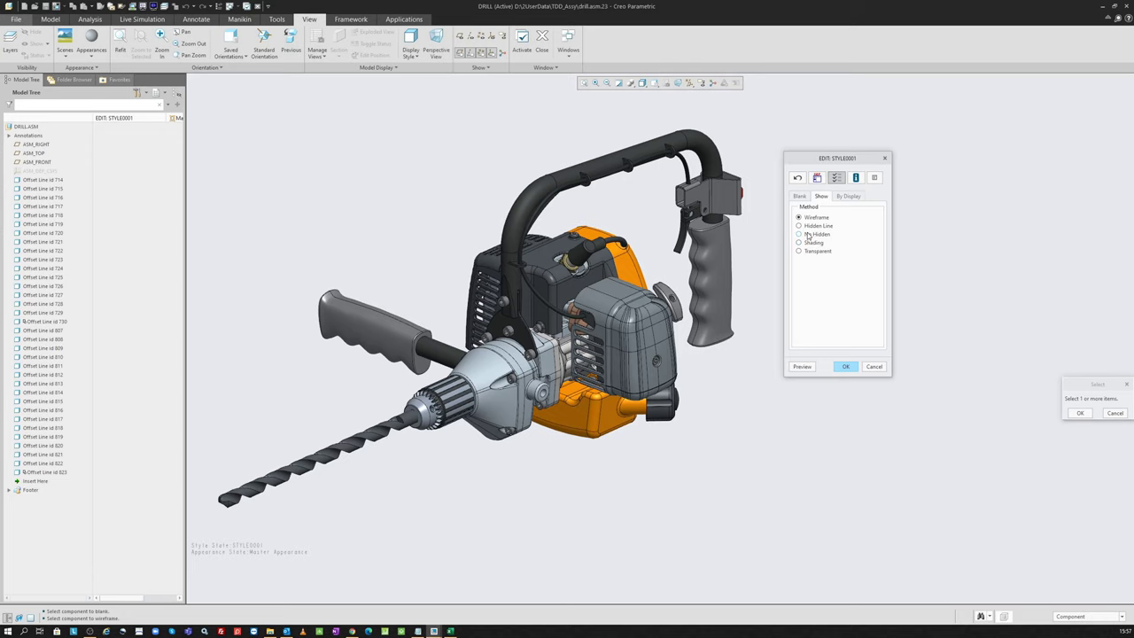
pyautogui.click(707, 294)
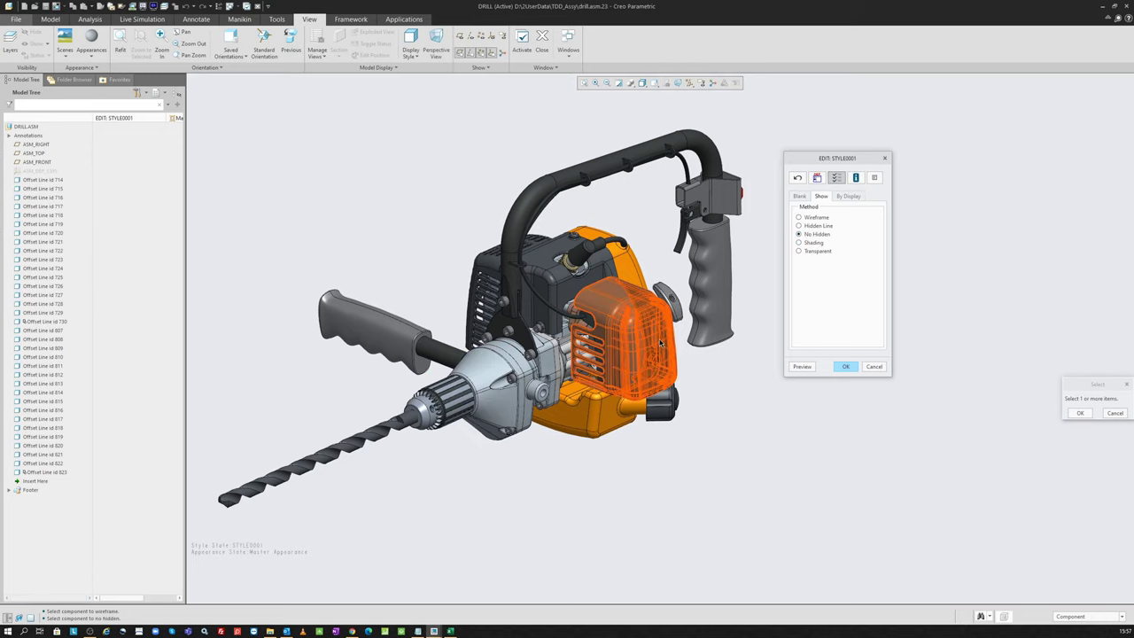
pyautogui.click(497, 378)
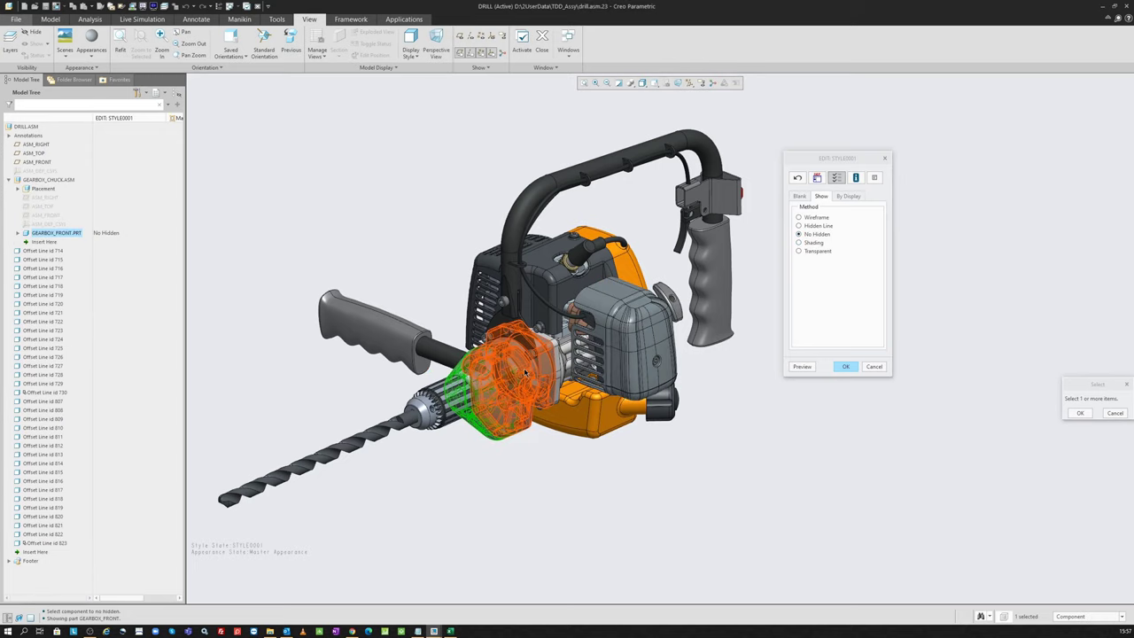
pyautogui.click(526, 374)
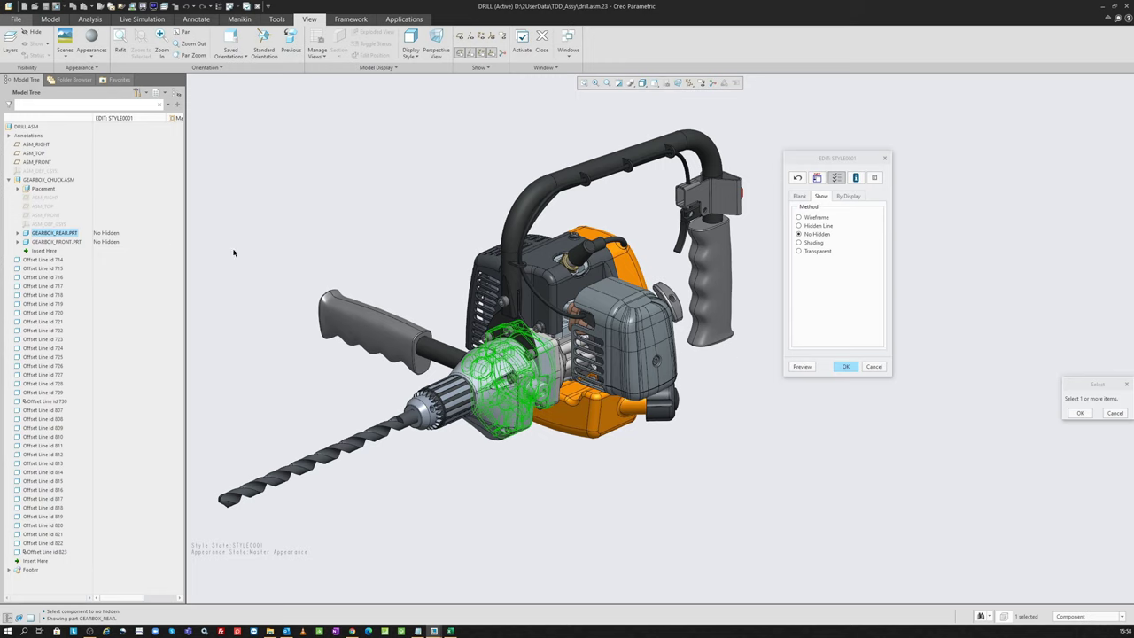
# Make the air filter cover Transparent and the engine cover Wireframe, then preview the style
pyautogui.click(815, 251)
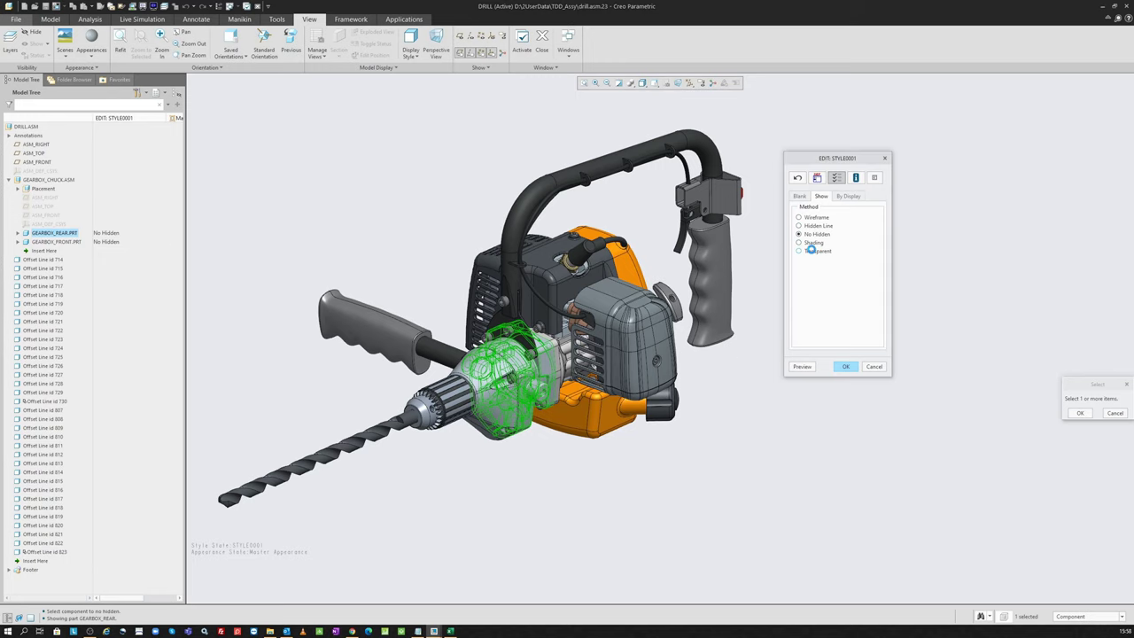
pyautogui.click(621, 315)
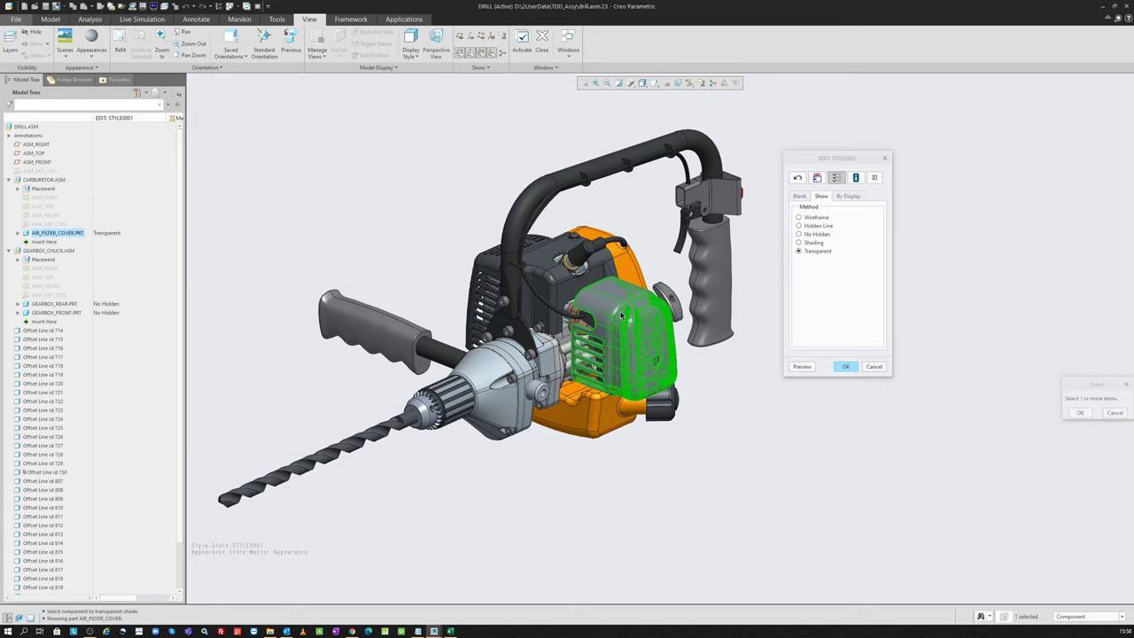
pyautogui.click(816, 219)
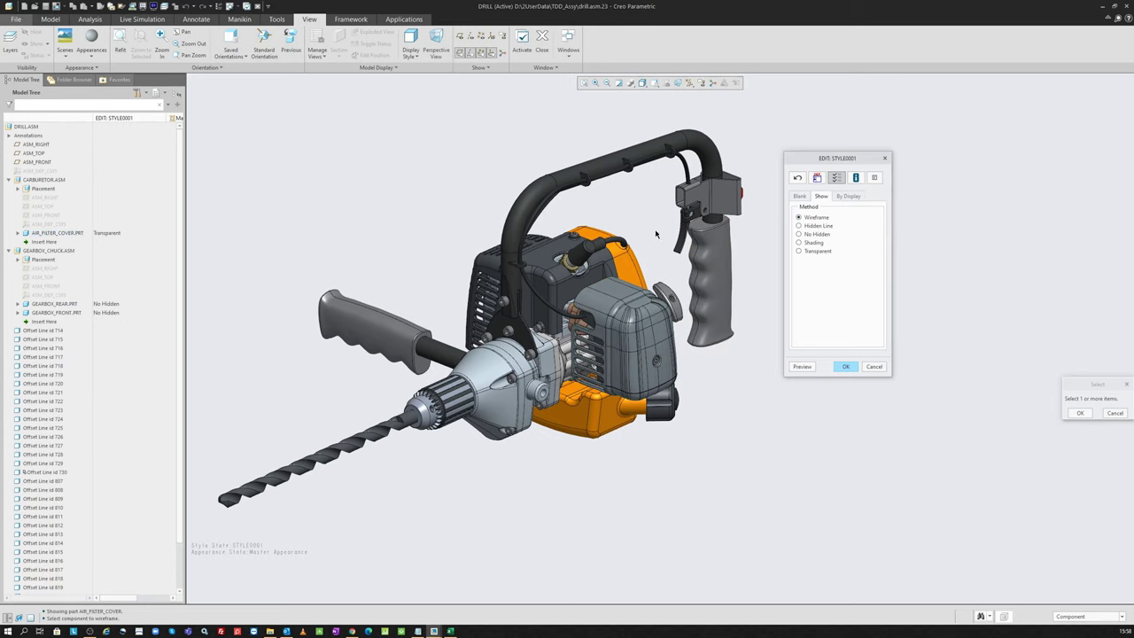
pyautogui.click(485, 286)
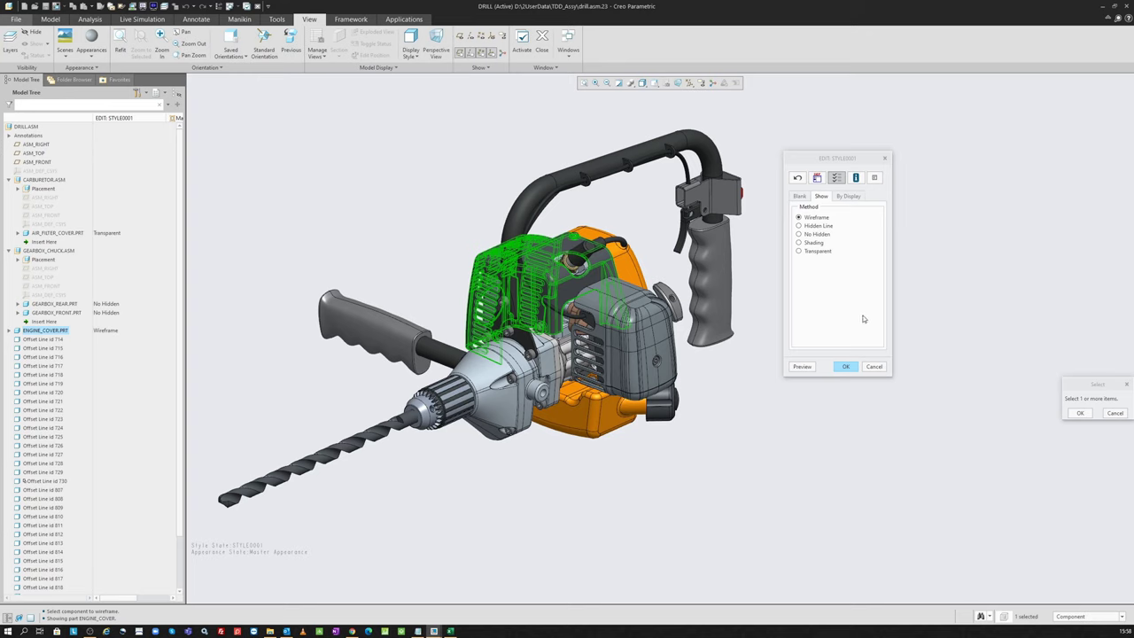
pyautogui.click(800, 367)
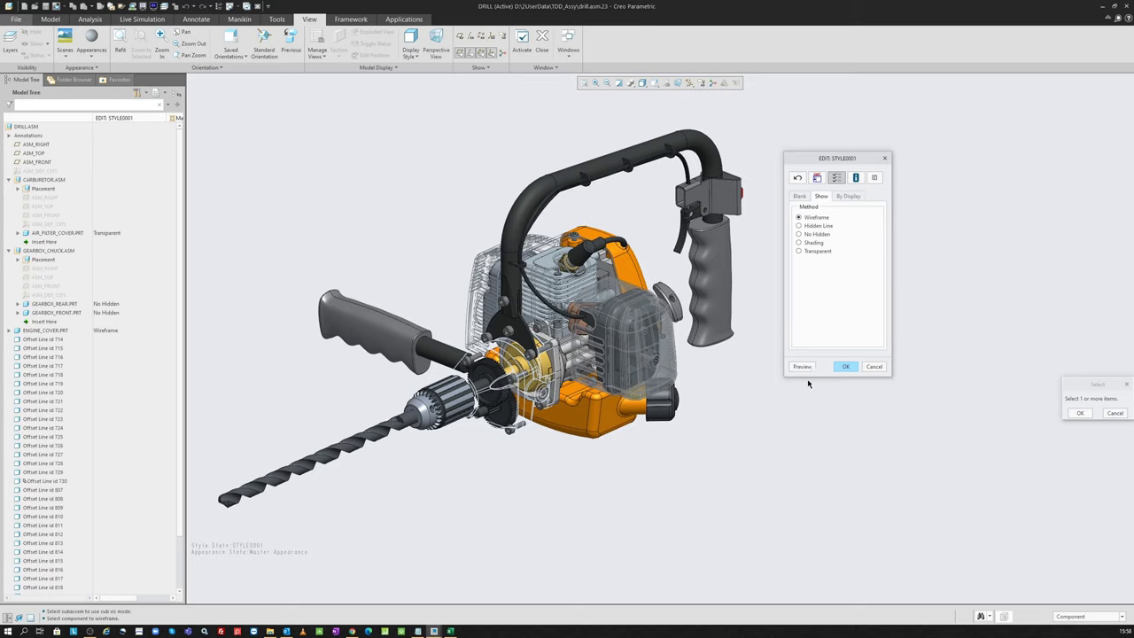
# Accept the STYLE0001 edits and switch between Master Style and Style0001
pyautogui.click(846, 366)
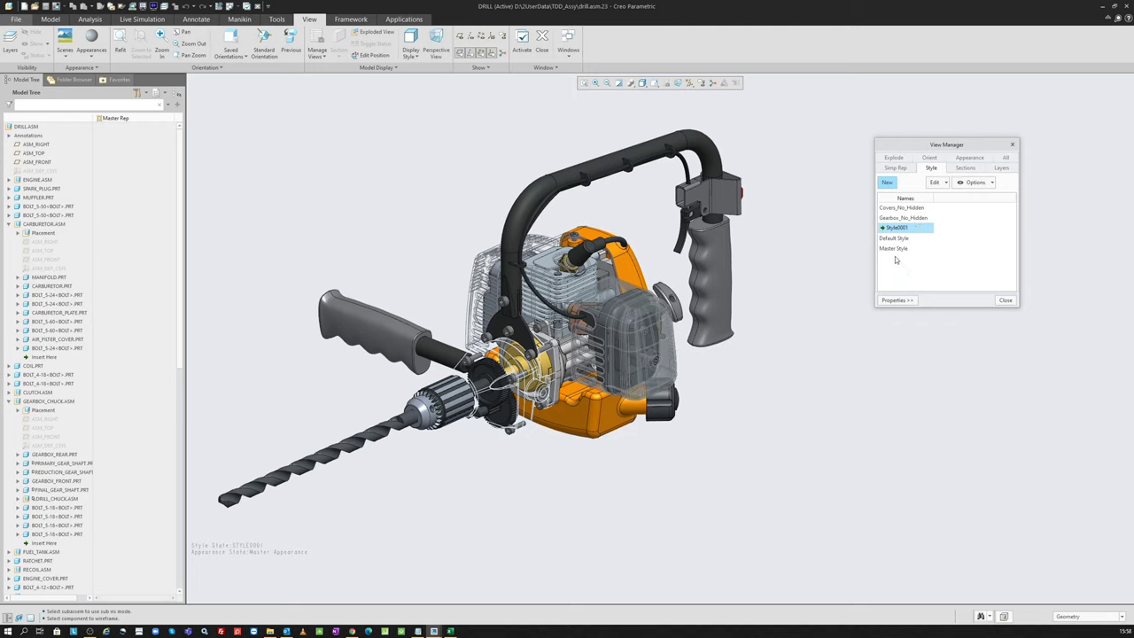
pyautogui.doubleClick(900, 248)
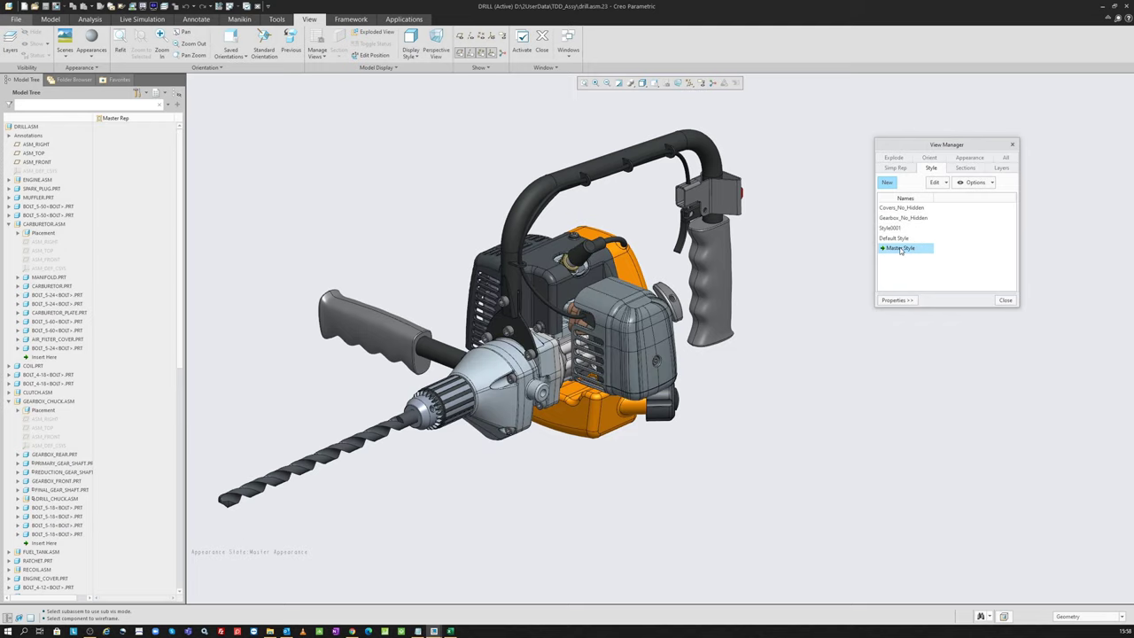
pyautogui.doubleClick(914, 228)
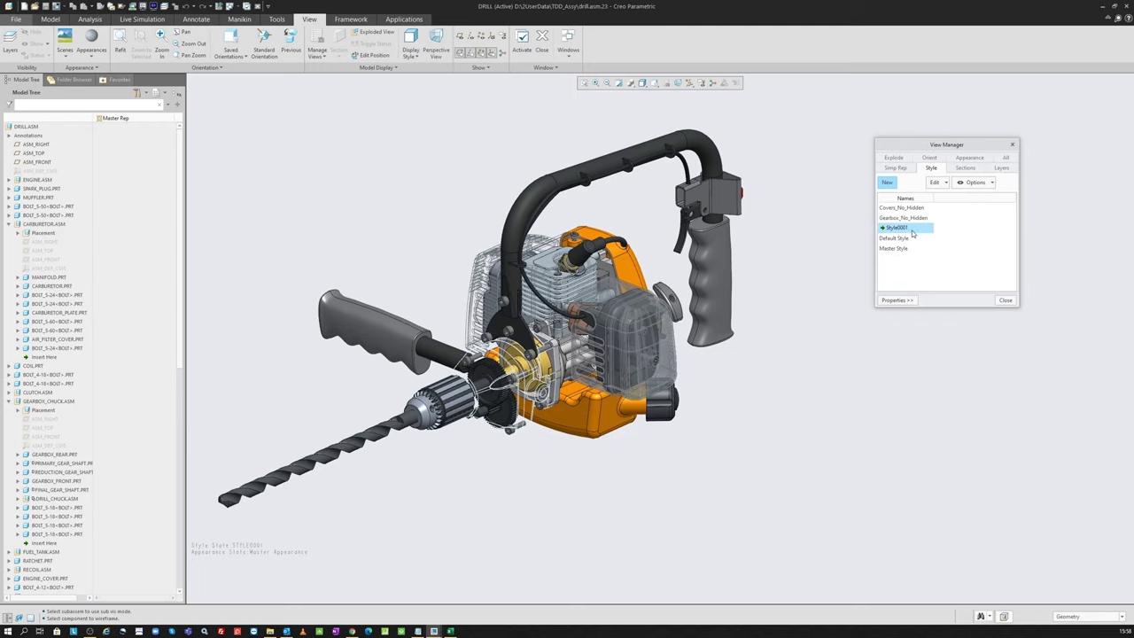
# Make HANDLE_GRIP transparent and save the change into Style0001
pyautogui.click(383, 324)
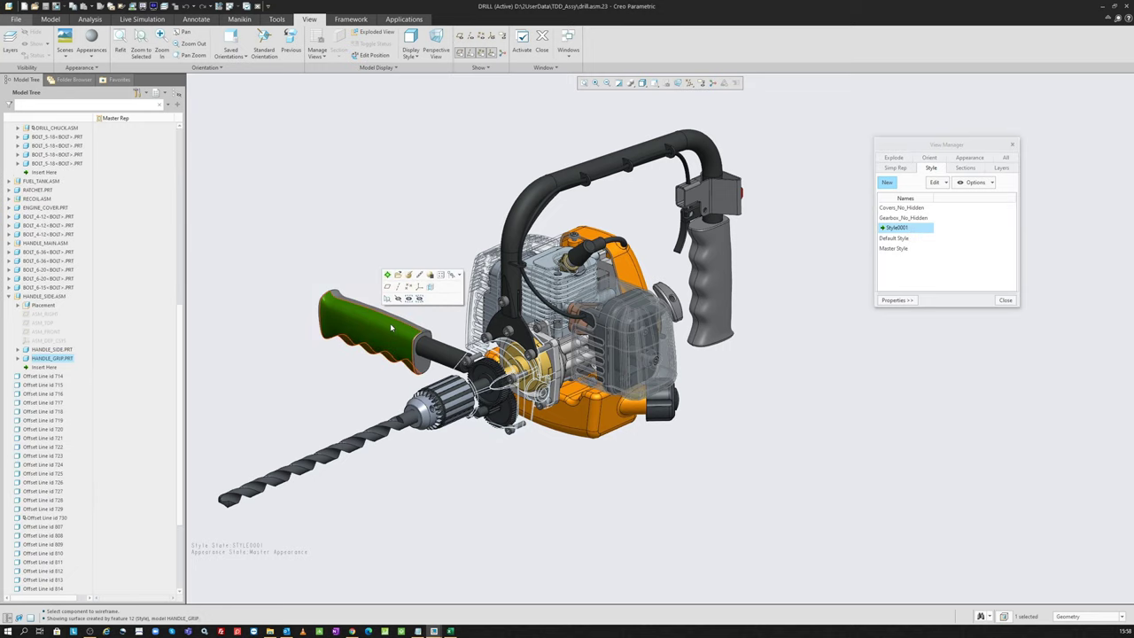
pyautogui.click(377, 69)
pyautogui.moveTo(350, 88)
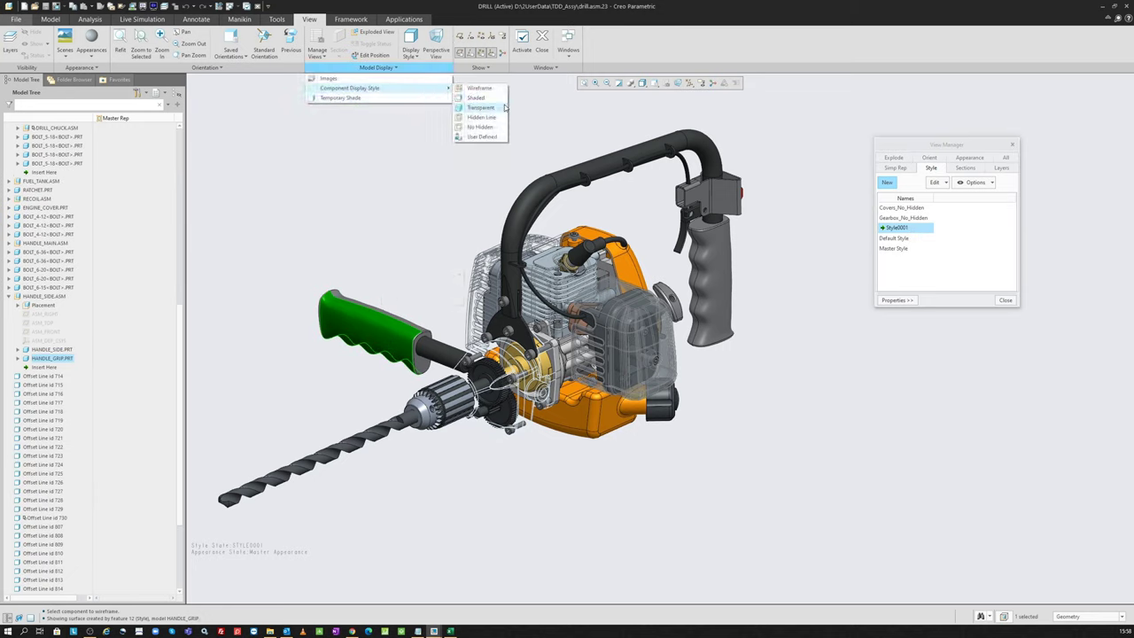
pyautogui.click(492, 109)
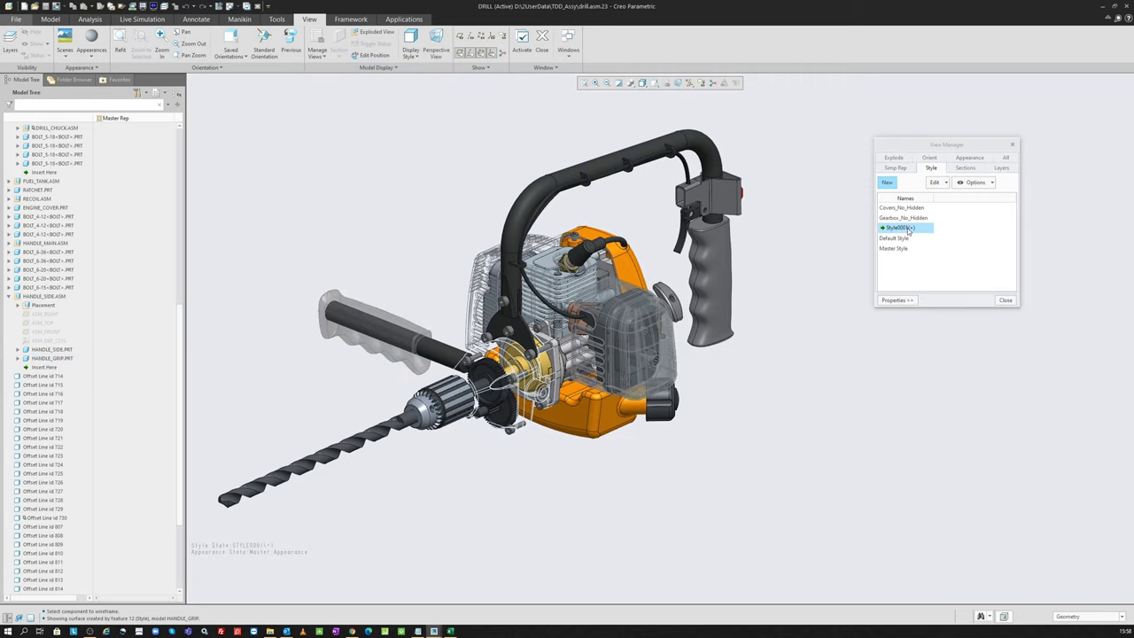
pyautogui.rightClick(908, 231)
pyautogui.click(926, 245)
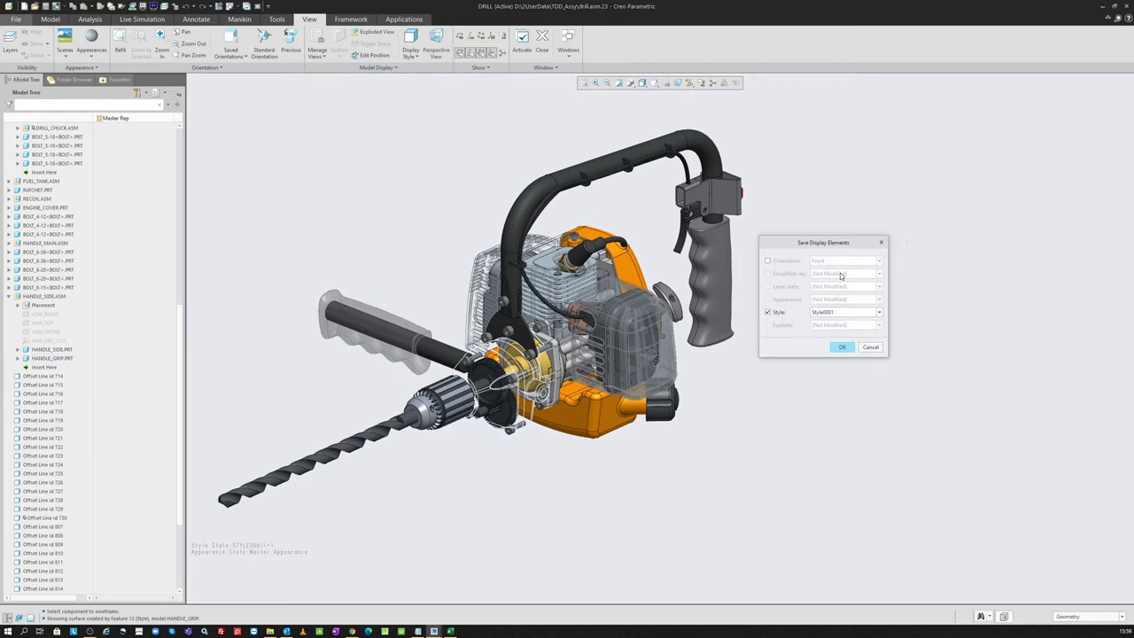
pyautogui.press('Return')
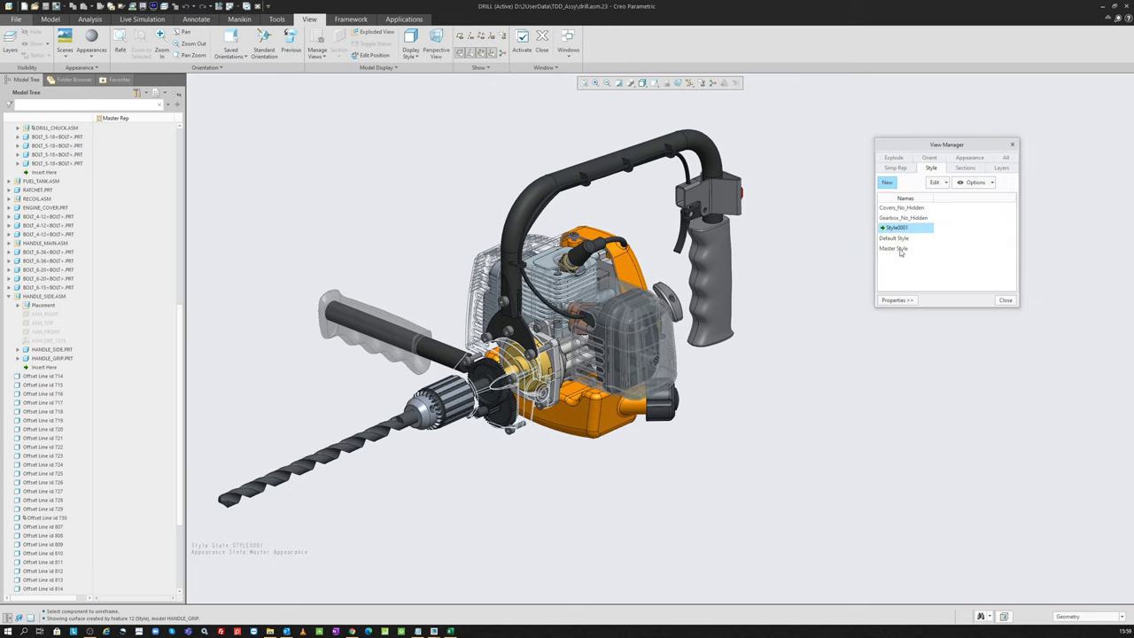
# Compare Master Style with Style0001, leaving Master Style active
pyautogui.click(899, 248)
pyautogui.click(902, 229)
pyautogui.click(907, 249)
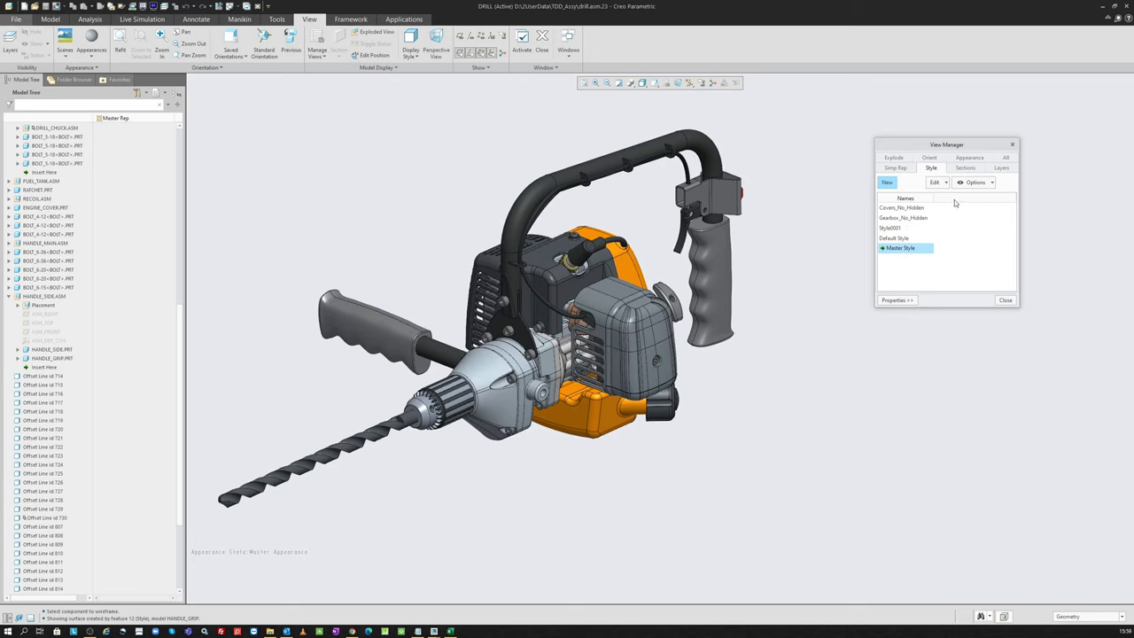
# Show the empty Layers tab and switch the navigator to the layer tree
pyautogui.click(1001, 169)
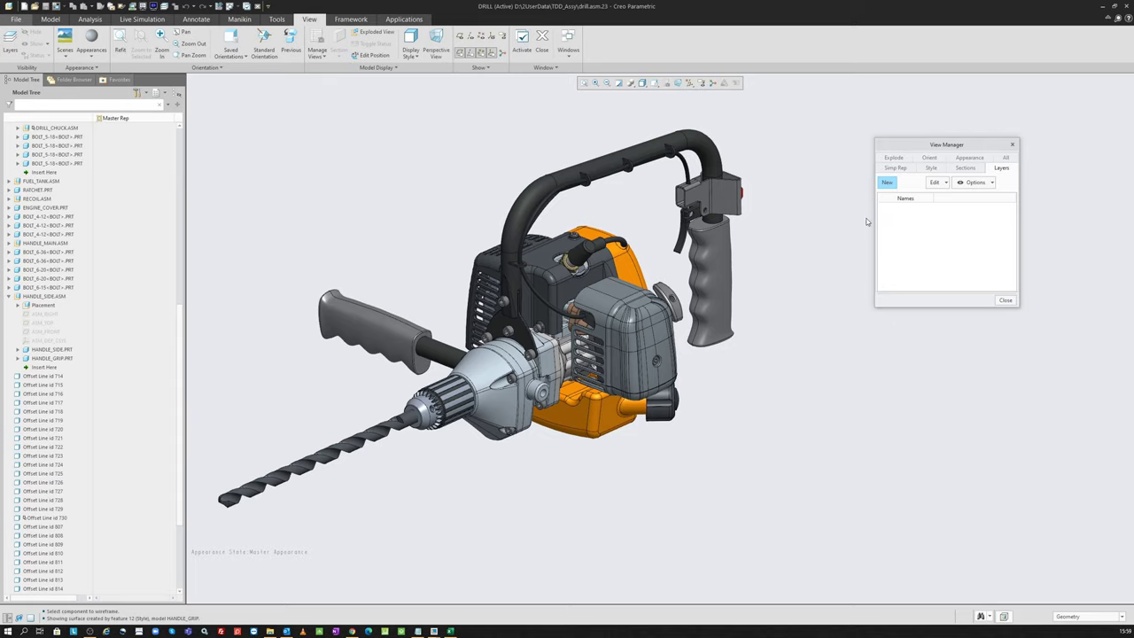
pyautogui.click(157, 92)
pyautogui.click(178, 105)
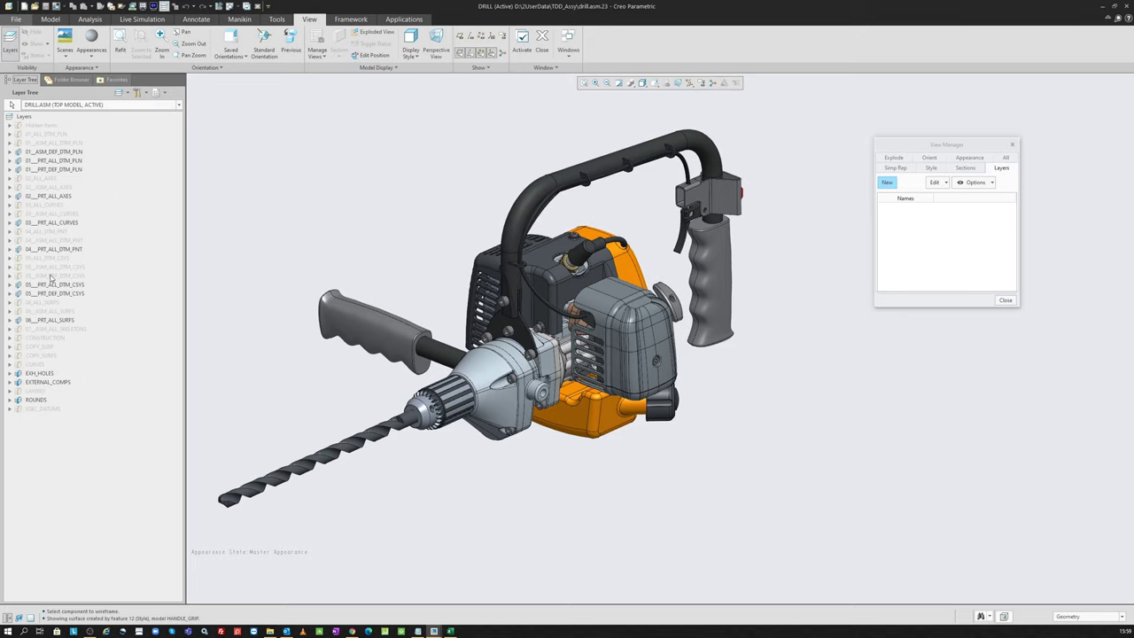
pyautogui.click(84, 160)
pyautogui.click(159, 93)
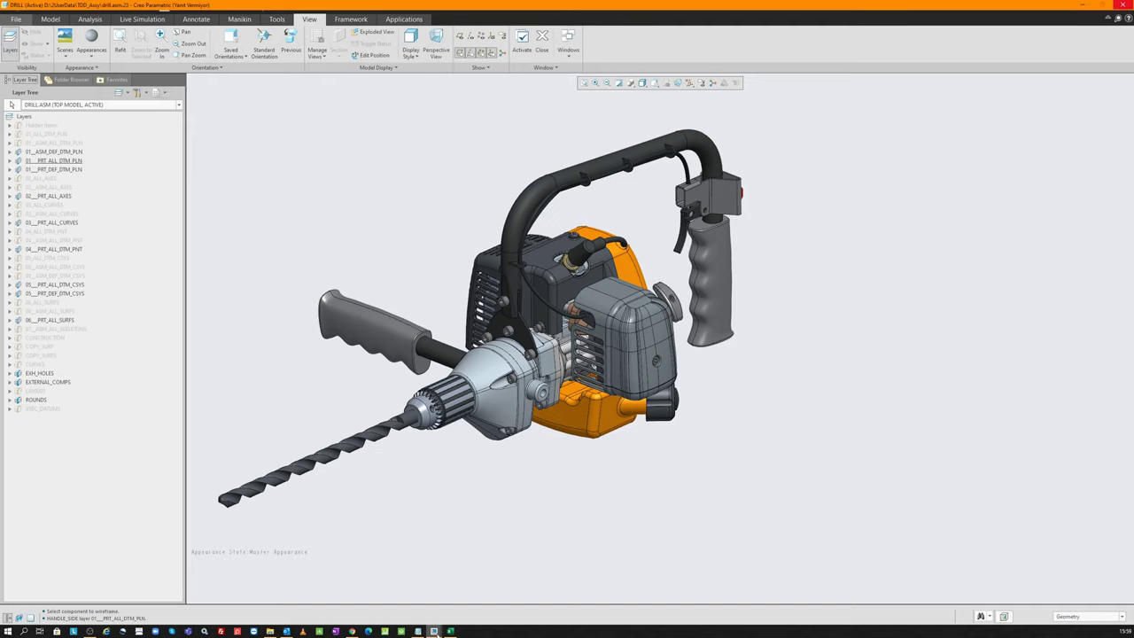
pyautogui.click(433, 630)
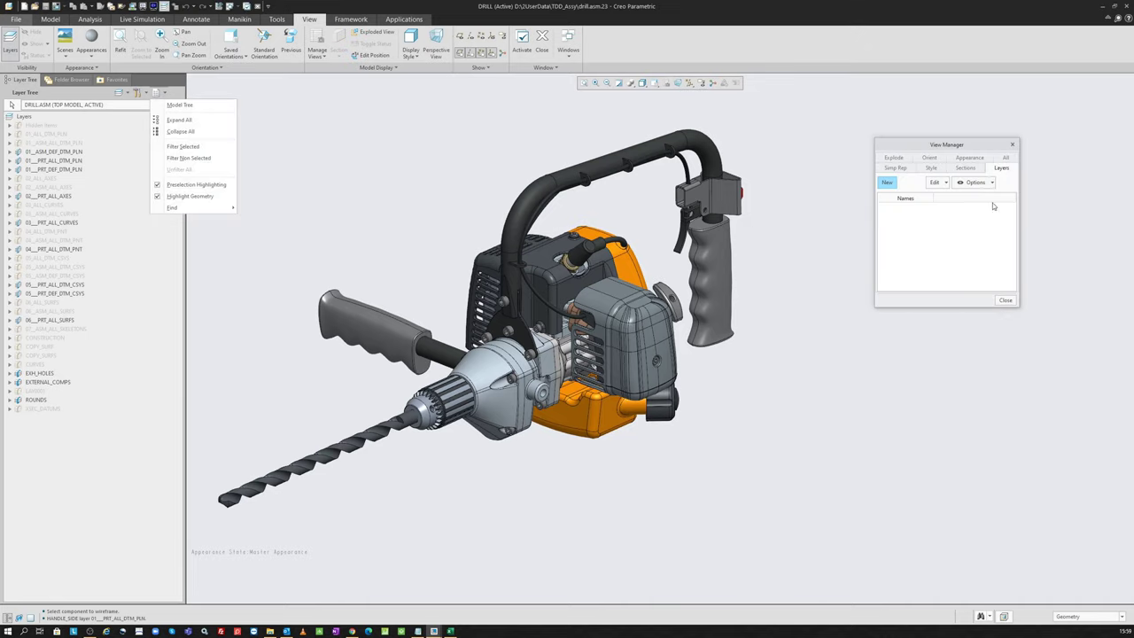
pyautogui.click(824, 219)
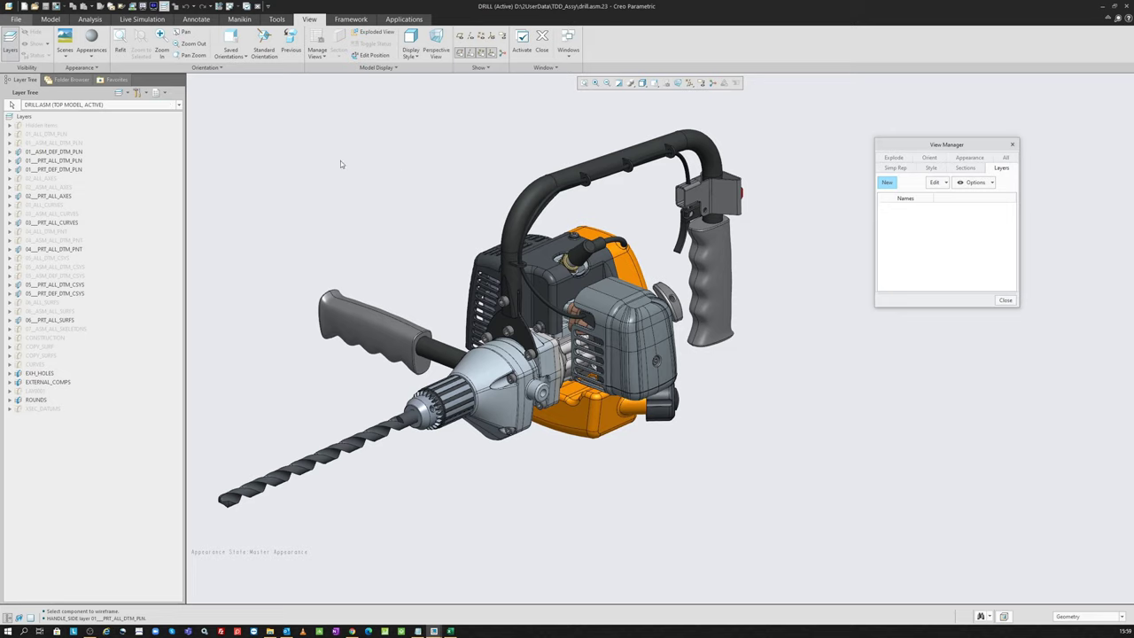
# Toggle the navigator between layer tree and model tree, ending on the Model Tree
pyautogui.click(163, 96)
pyautogui.click(171, 110)
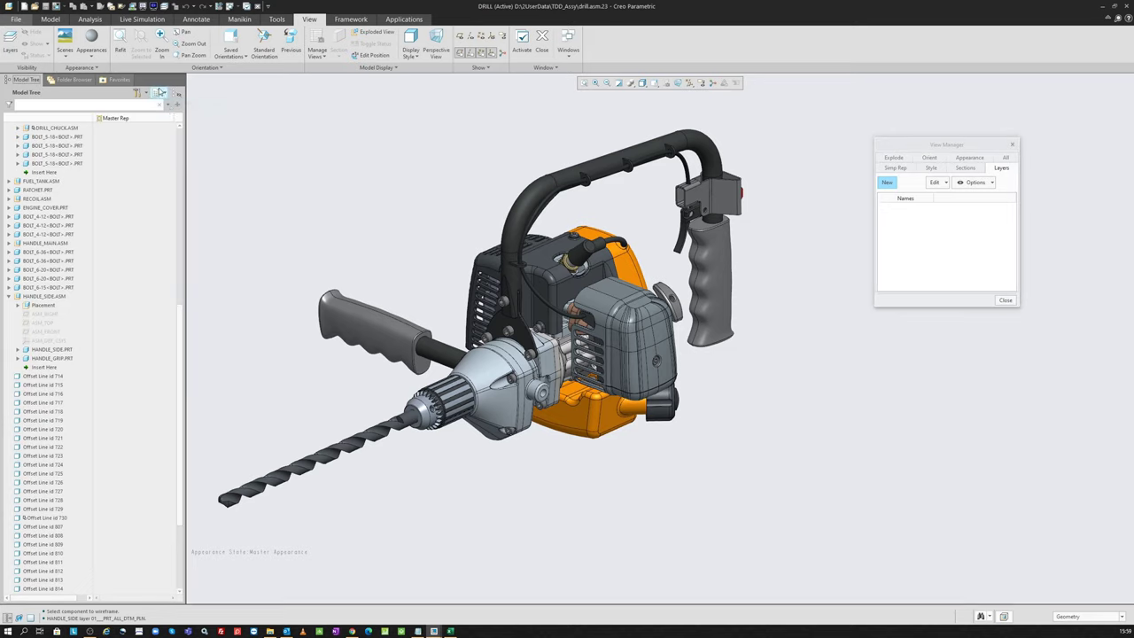
pyautogui.click(164, 96)
pyautogui.click(169, 107)
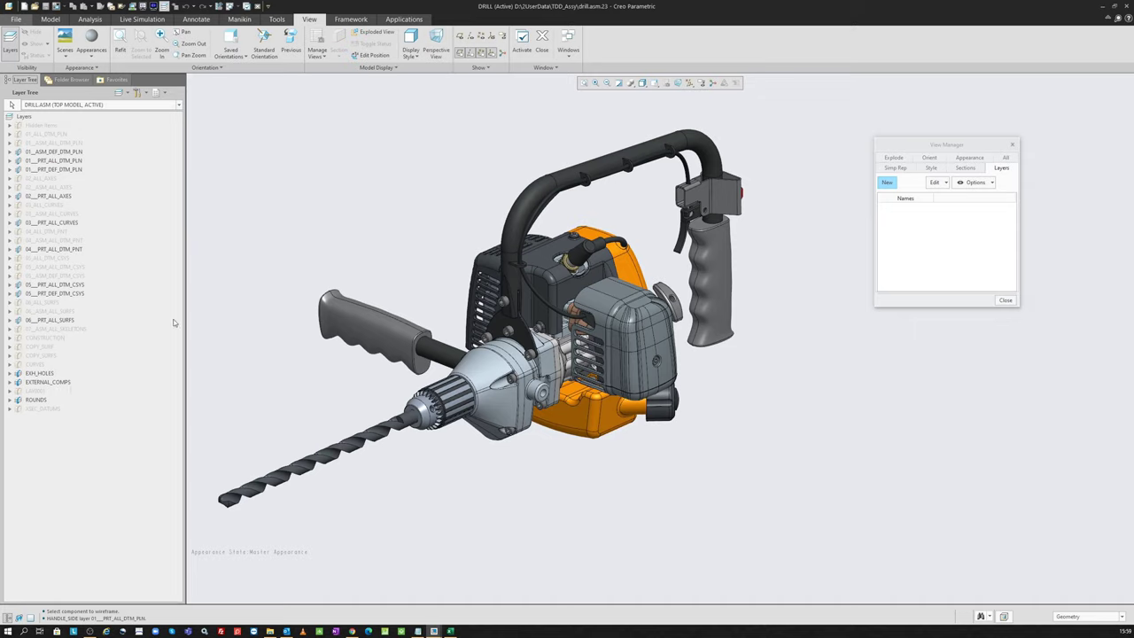
pyautogui.click(159, 93)
pyautogui.click(178, 106)
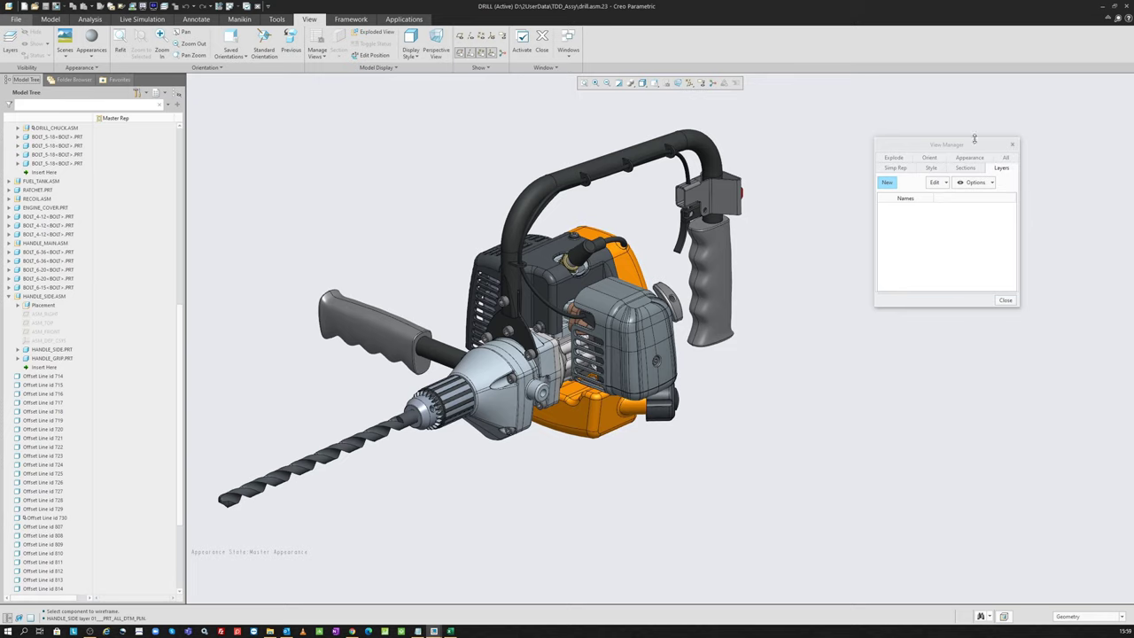
# Create the Master_Status layer state, briefly hiding and restoring the side handle grip
pyautogui.moveTo(974, 139); pyautogui.dragTo(929, 157)
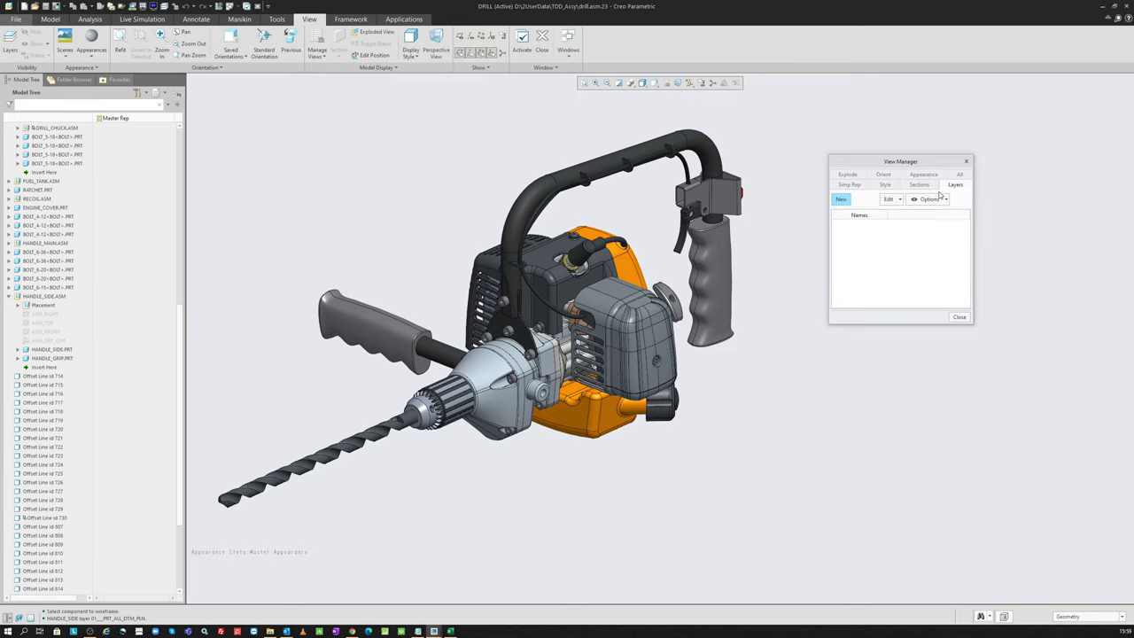
pyautogui.click(841, 202)
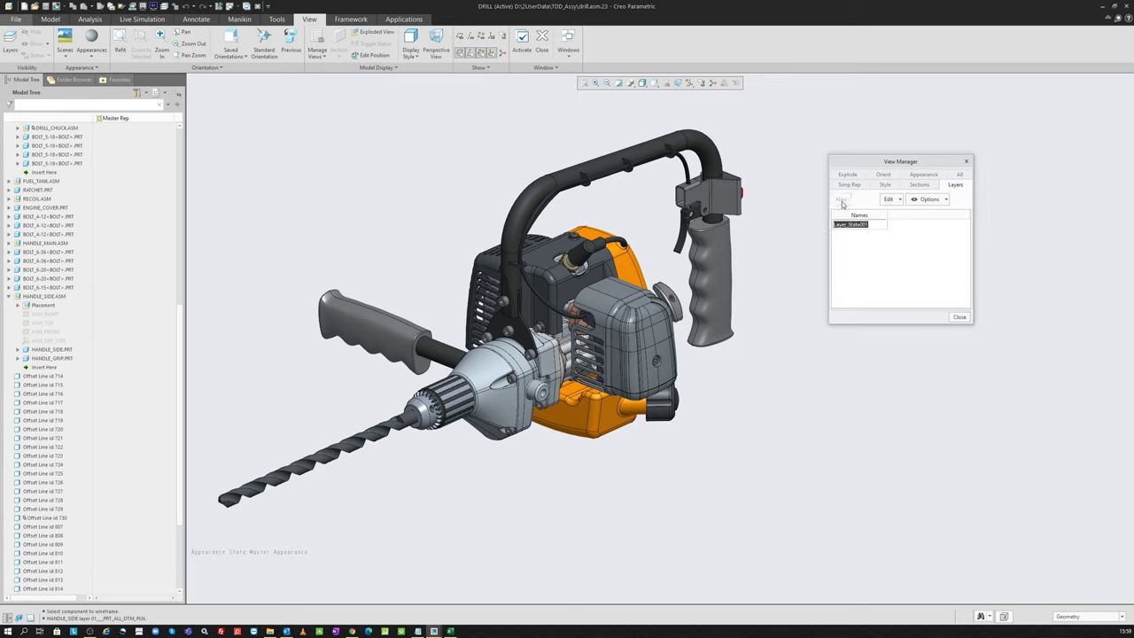
pyautogui.write('Maste')
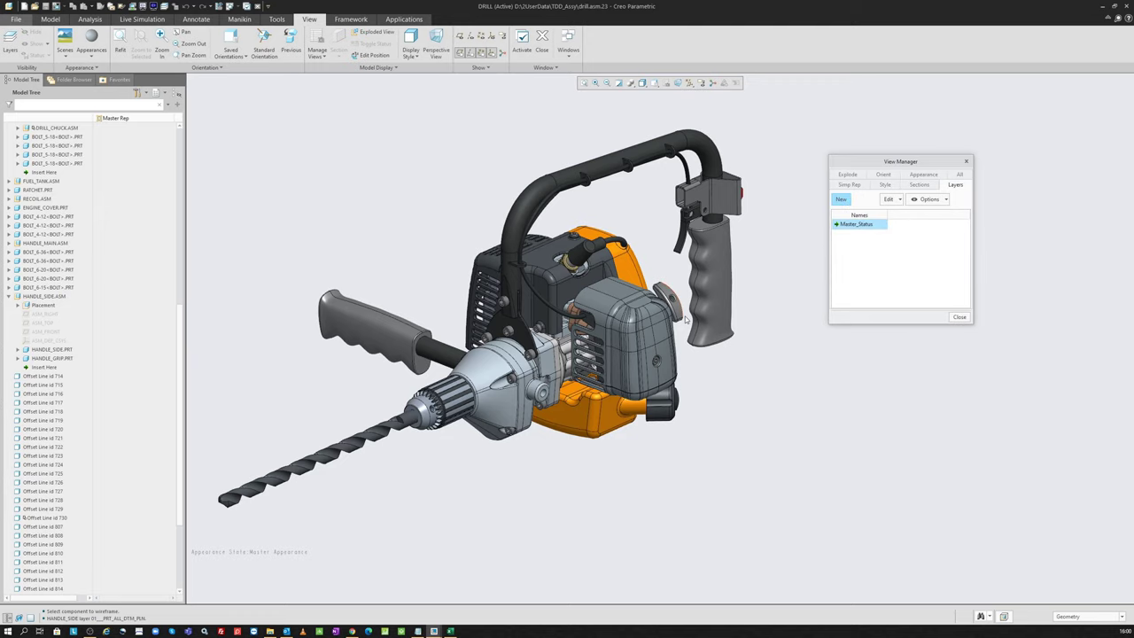
pyautogui.click(358, 326)
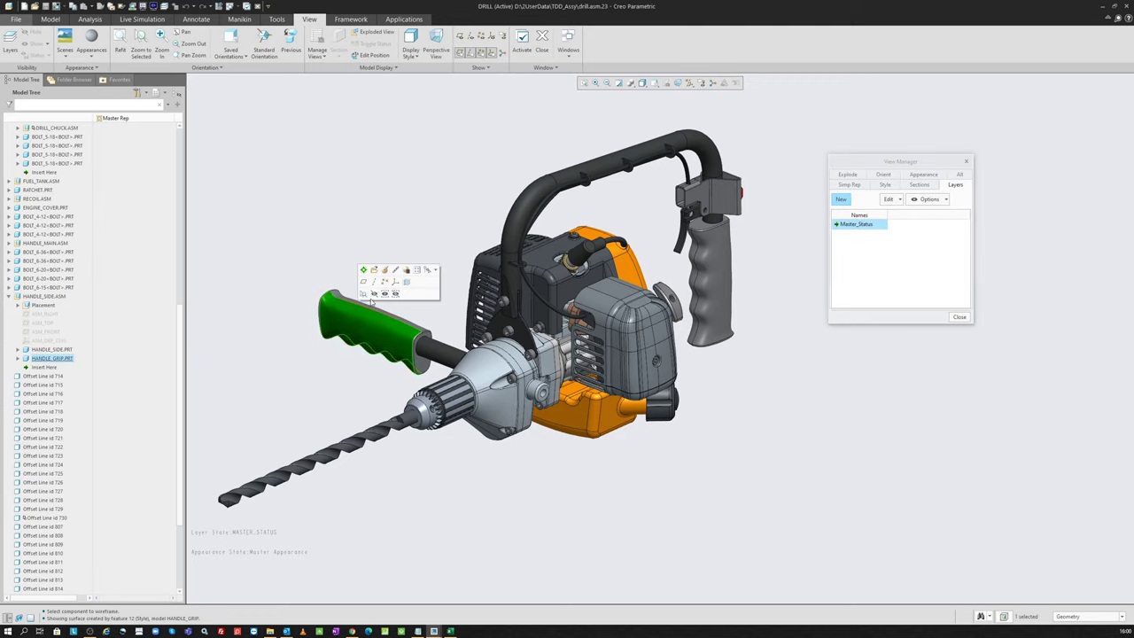
pyautogui.click(372, 294)
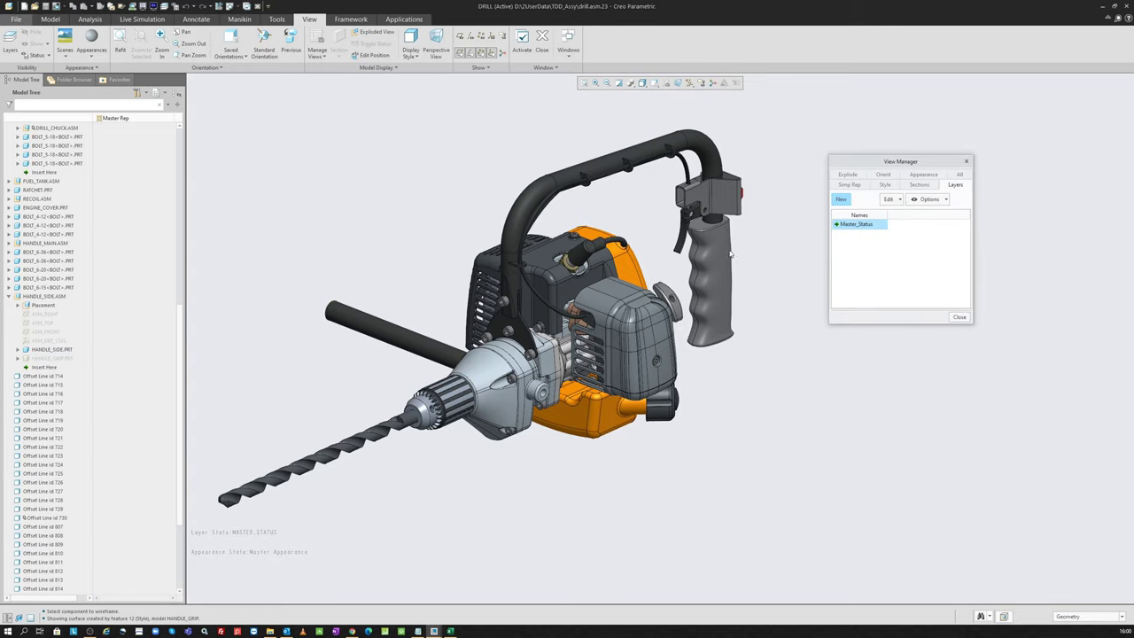
pyautogui.rightClick(439, 195)
pyautogui.click(456, 234)
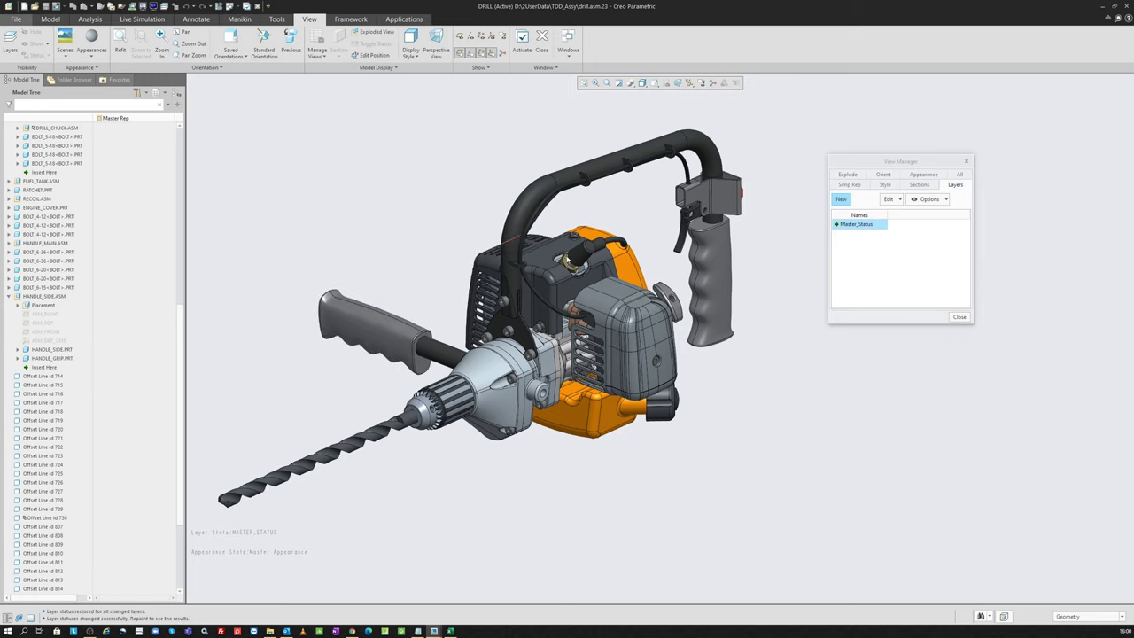
# Create layer state Elcik_Yok that hides the HANDLE_SIDE.ASM subassembly and save it
pyautogui.click(839, 199)
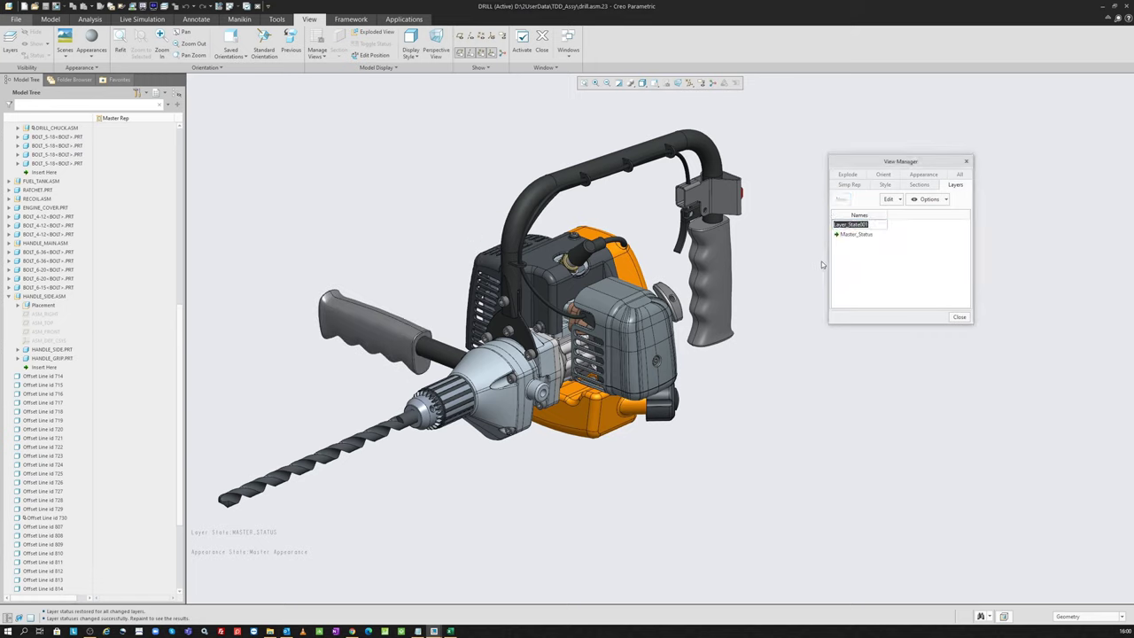
pyautogui.write('Elcik_Yok')
pyautogui.press('Return')
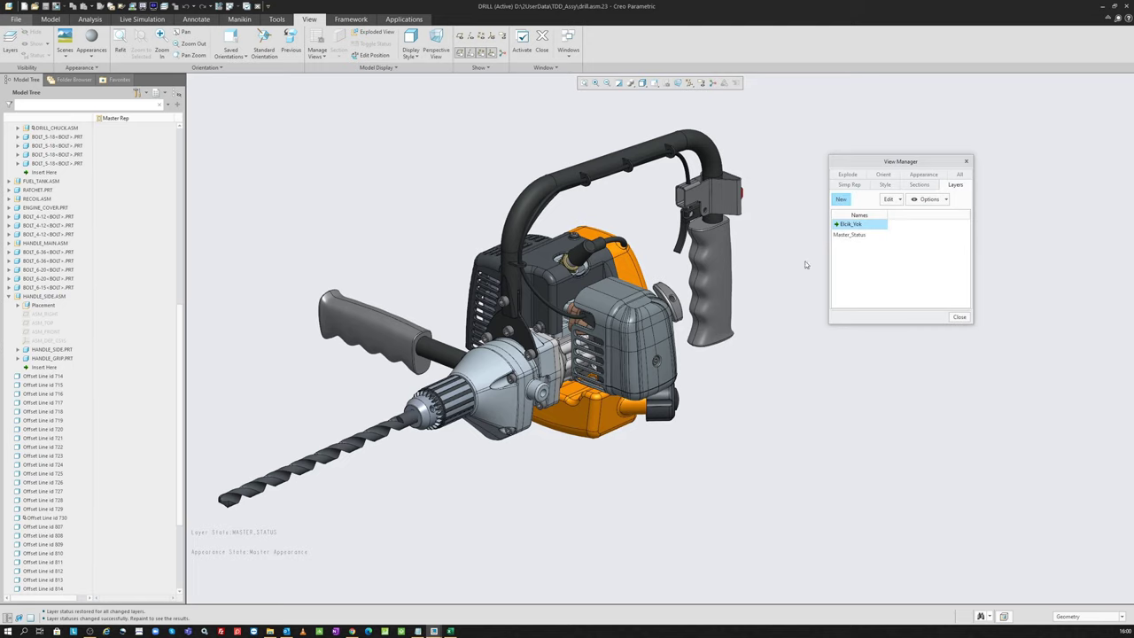
pyautogui.click(427, 350)
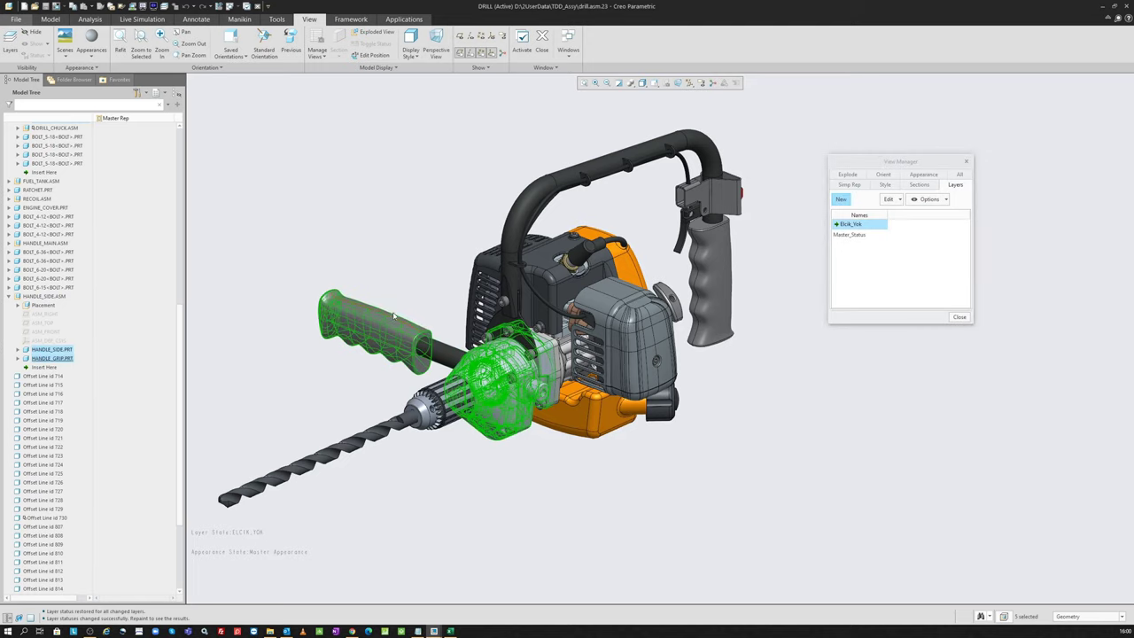
pyautogui.click(39, 300)
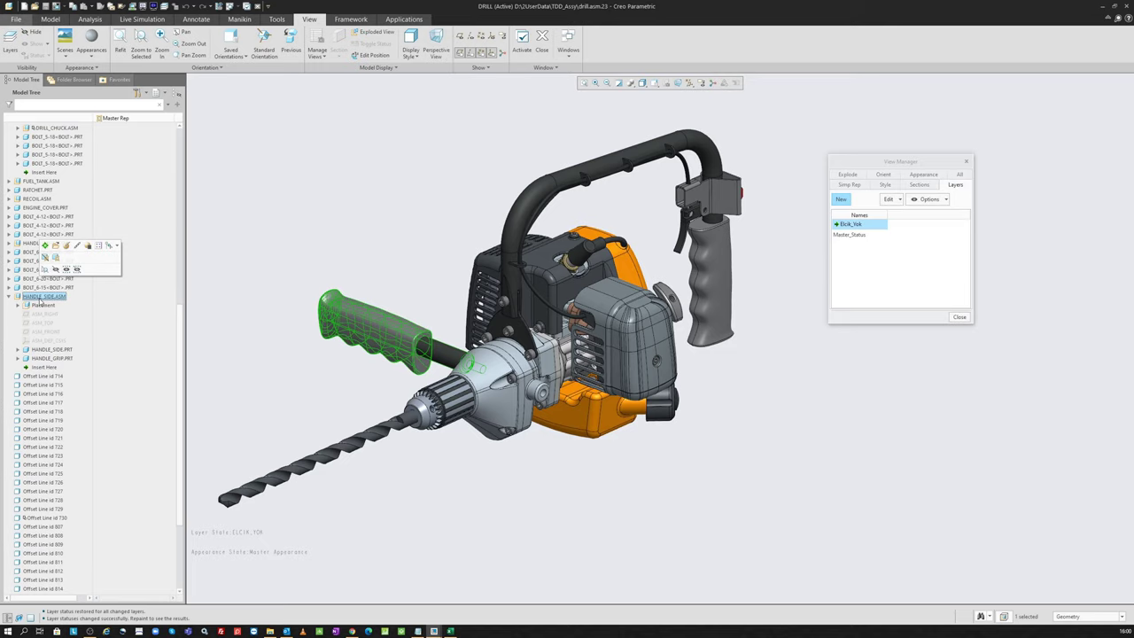
pyautogui.rightClick(39, 302)
pyautogui.click(60, 288)
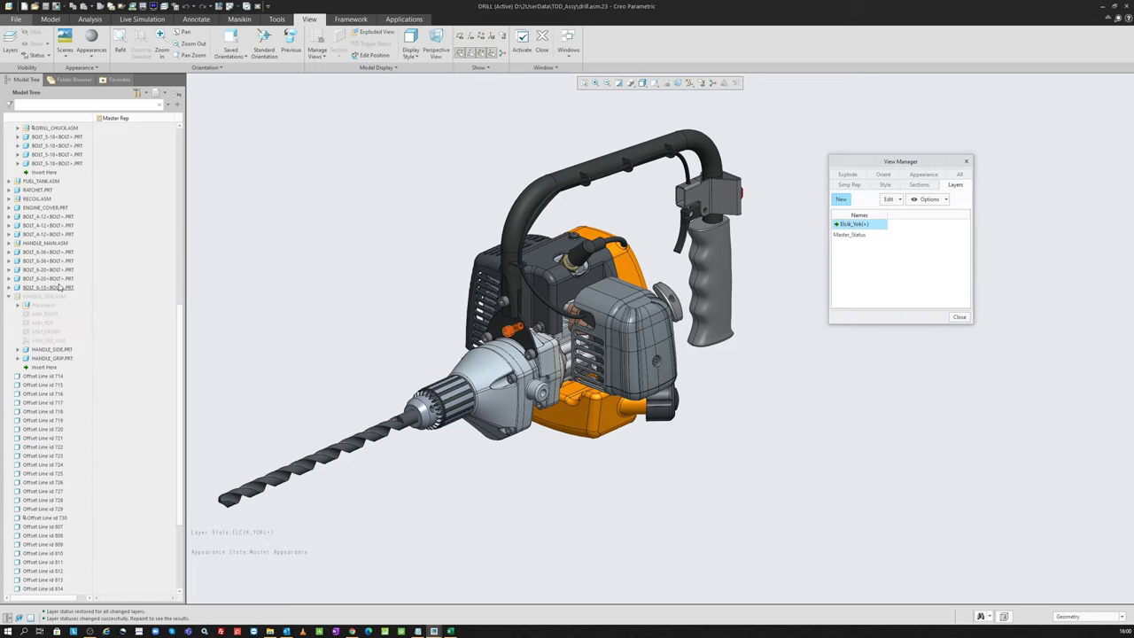
pyautogui.rightClick(865, 226)
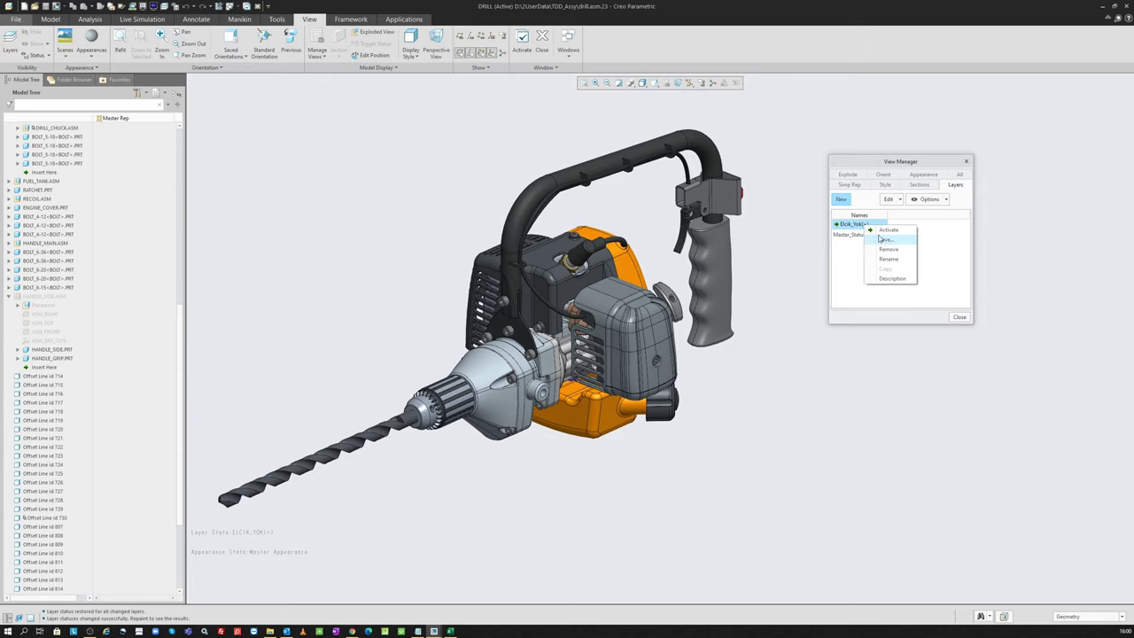
pyautogui.click(882, 239)
pyautogui.press('Return')
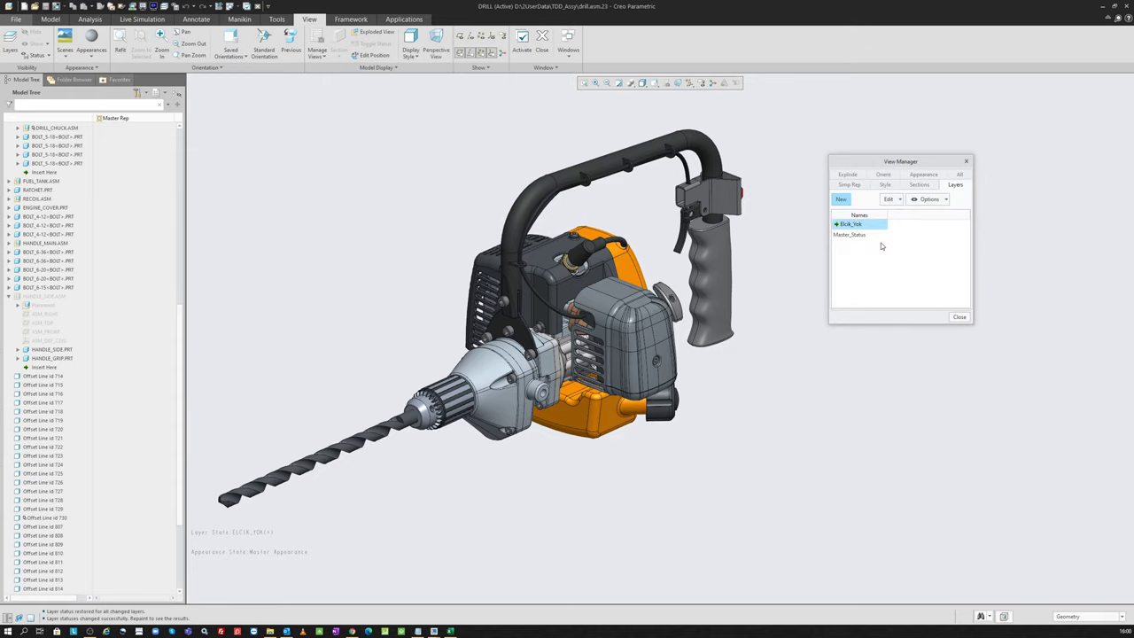
# Toggle between Master_Status and Elcik_Yok, leaving Elcik_Yok active
pyautogui.doubleClick(868, 234)
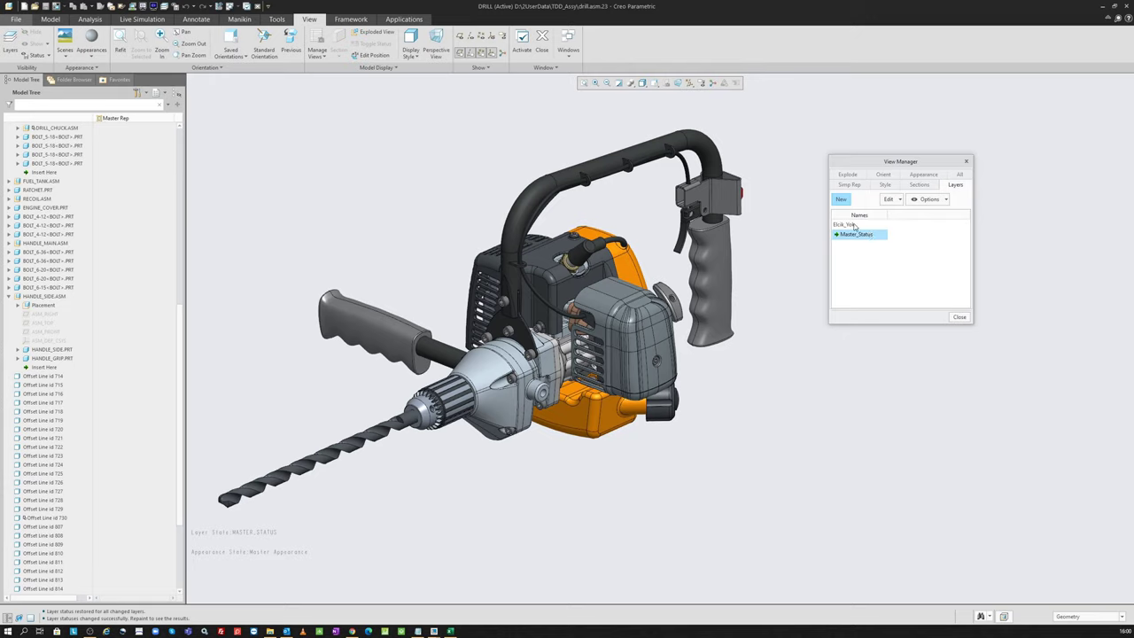
pyautogui.doubleClick(853, 224)
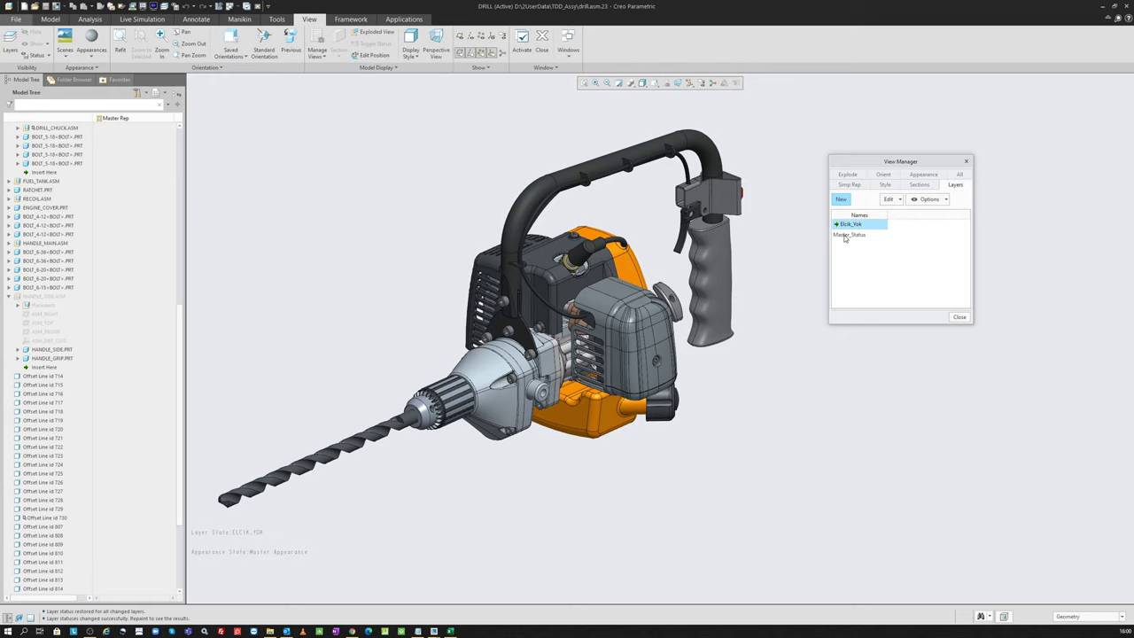
pyautogui.doubleClick(846, 235)
pyautogui.doubleClick(852, 224)
pyautogui.click(850, 184)
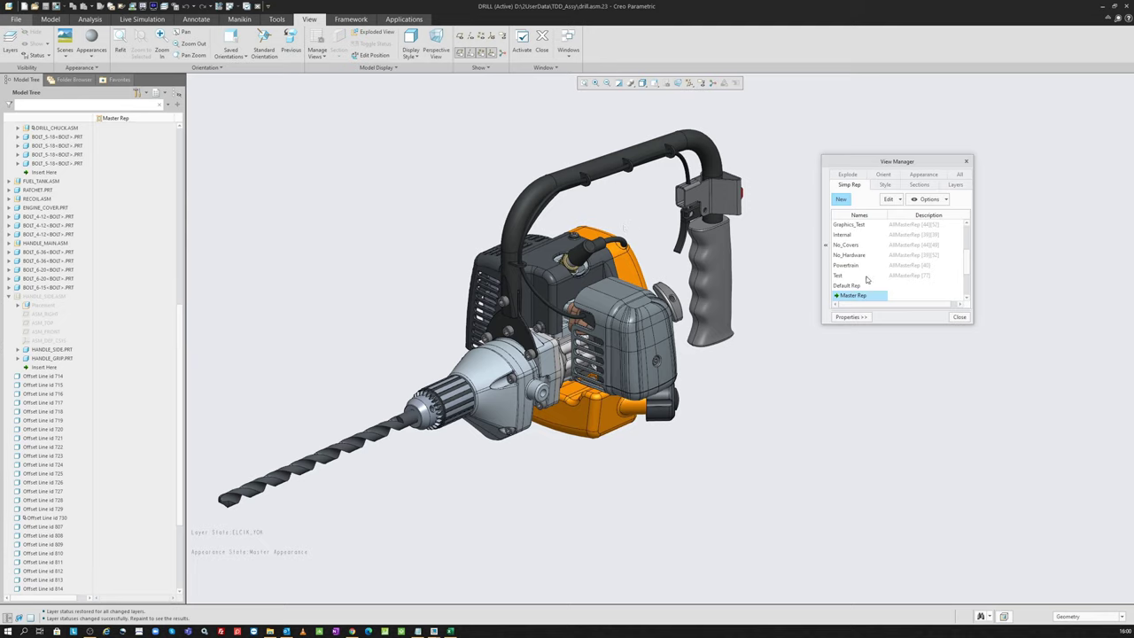
pyautogui.moveTo(846, 265)
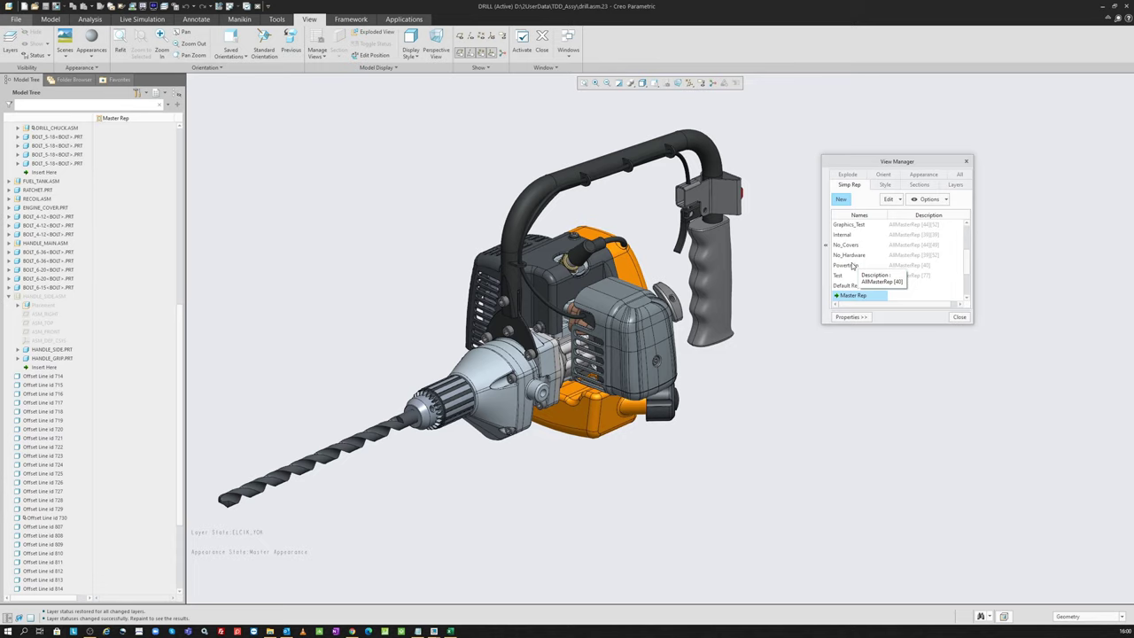
pyautogui.click(953, 185)
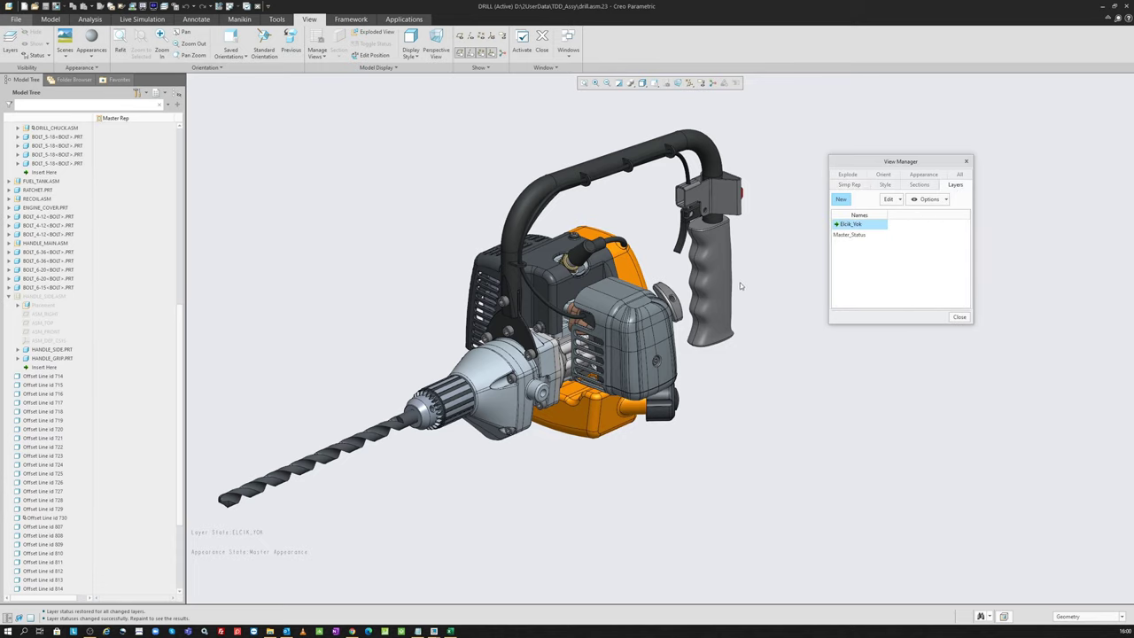
# Add a layer state named No_Covers and rename it to Hidden_Covers
pyautogui.click(839, 200)
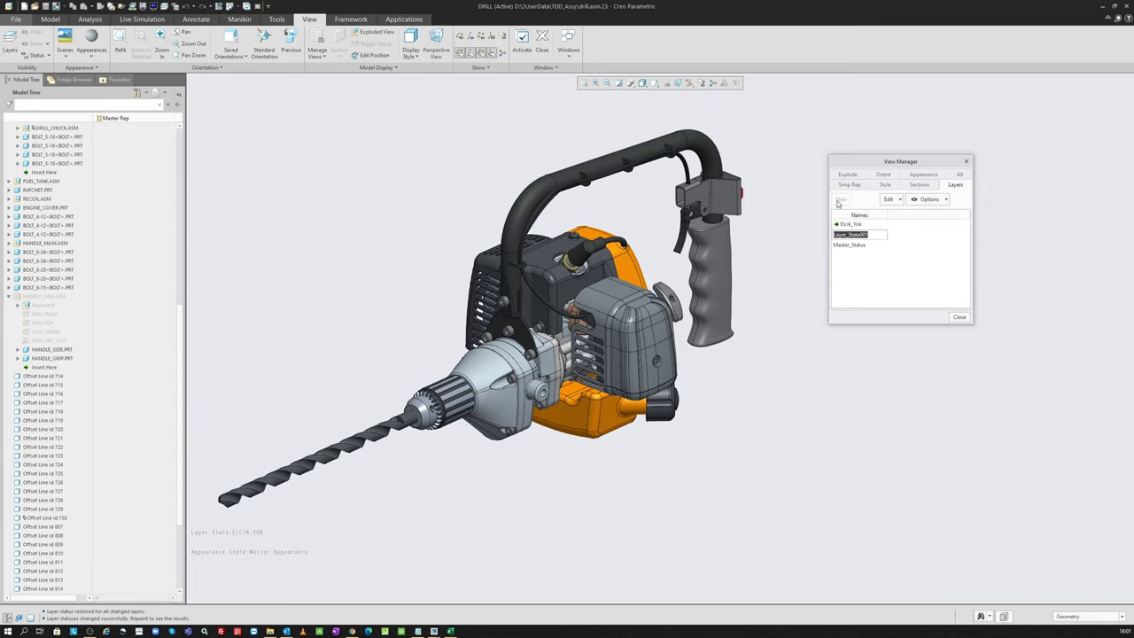
pyautogui.write('No_Covers')
pyautogui.press('Return')
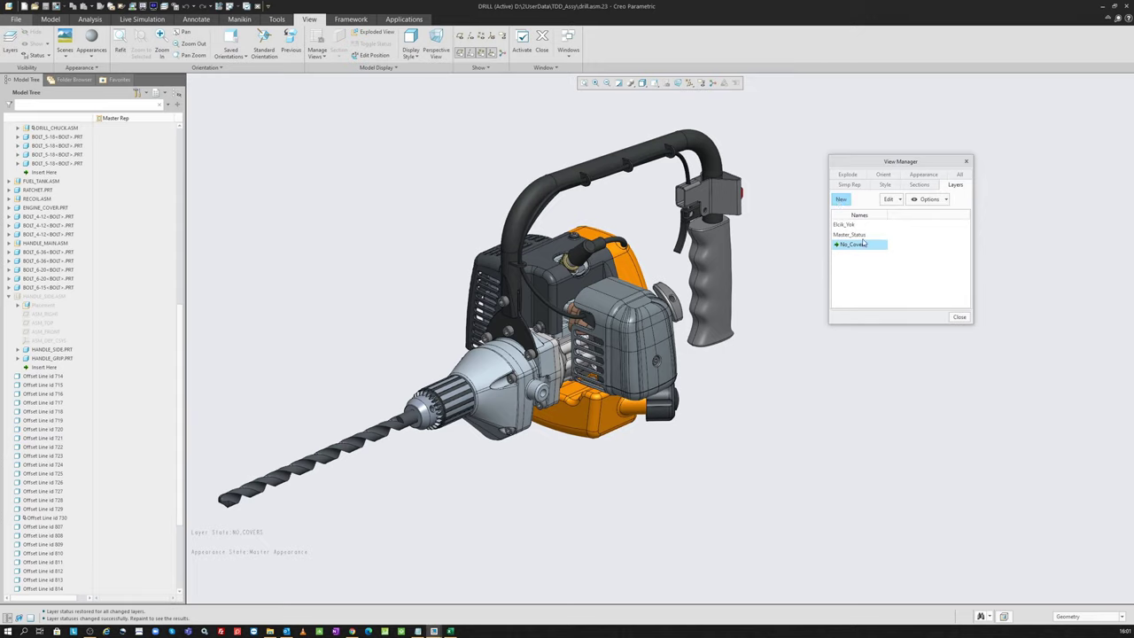
pyautogui.rightClick(856, 249)
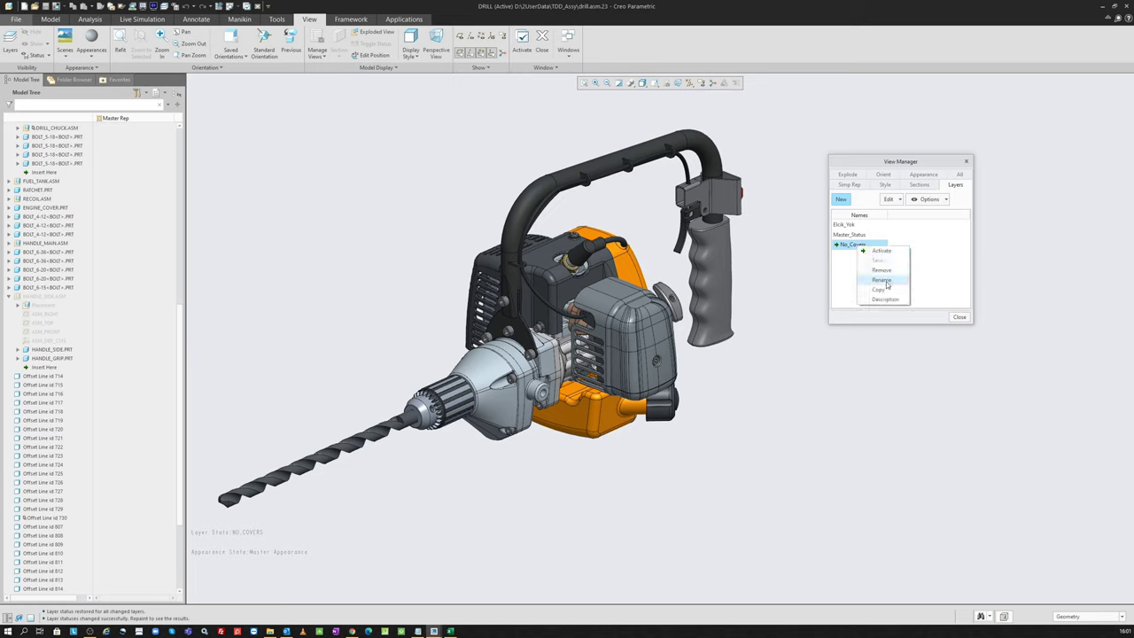
pyautogui.click(881, 280)
pyautogui.moveTo(842, 245); pyautogui.dragTo(824, 246)
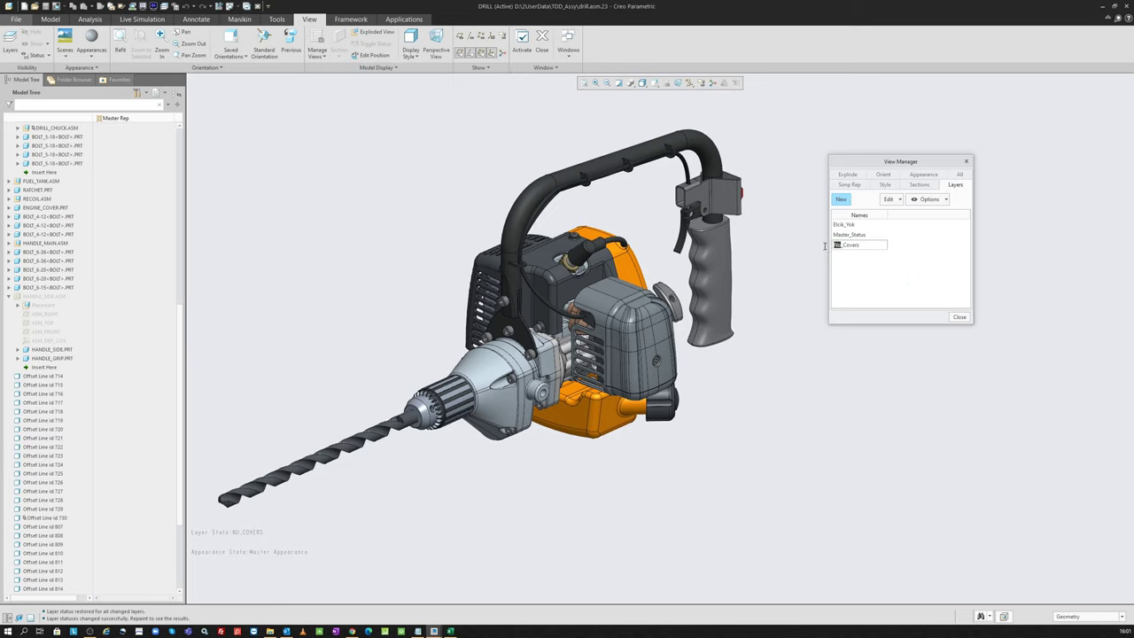
pyautogui.write('Hidden')
pyautogui.press('Return')
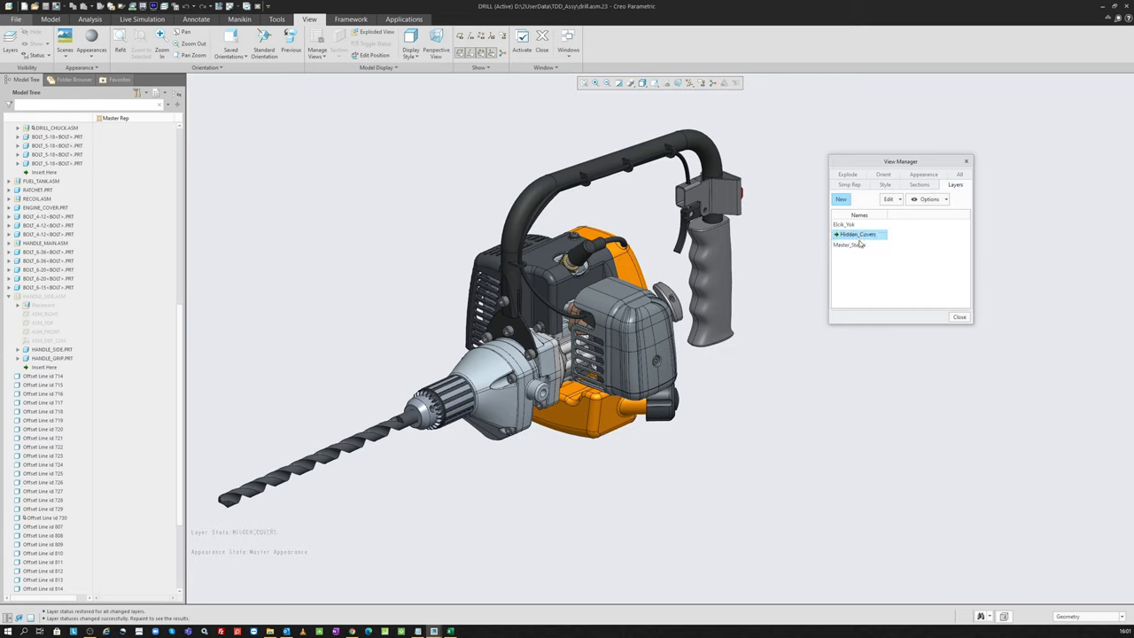
# Hide the engine and recoil covers and save them into Hidden_Covers
pyautogui.click(629, 324)
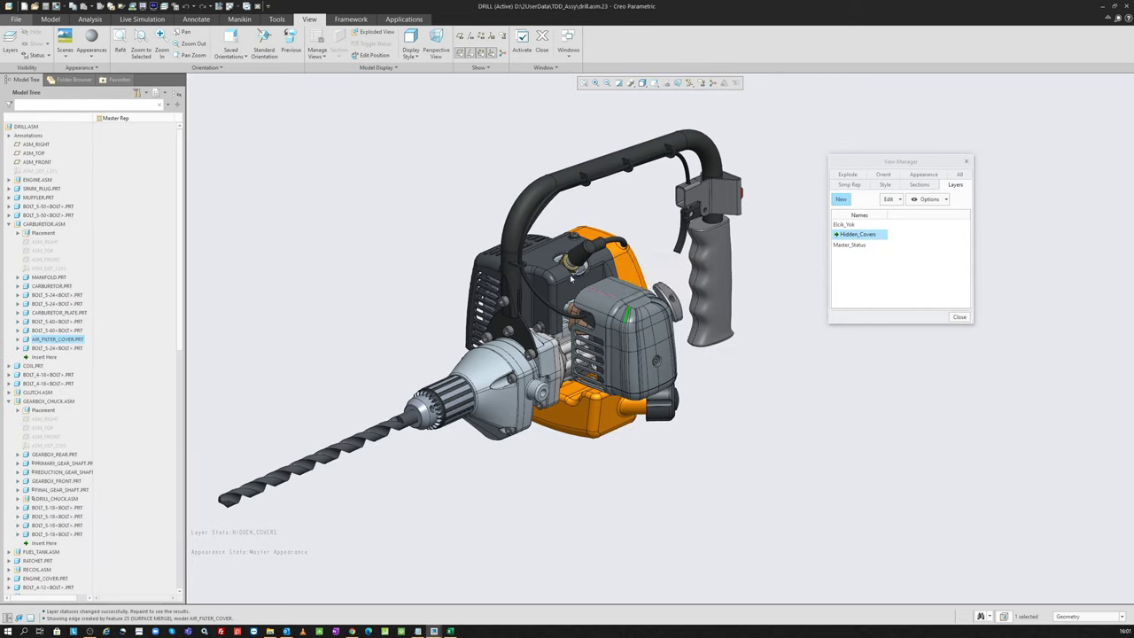
pyautogui.keyDown('ctrl'); pyautogui.click(591, 232); pyautogui.keyUp('ctrl')
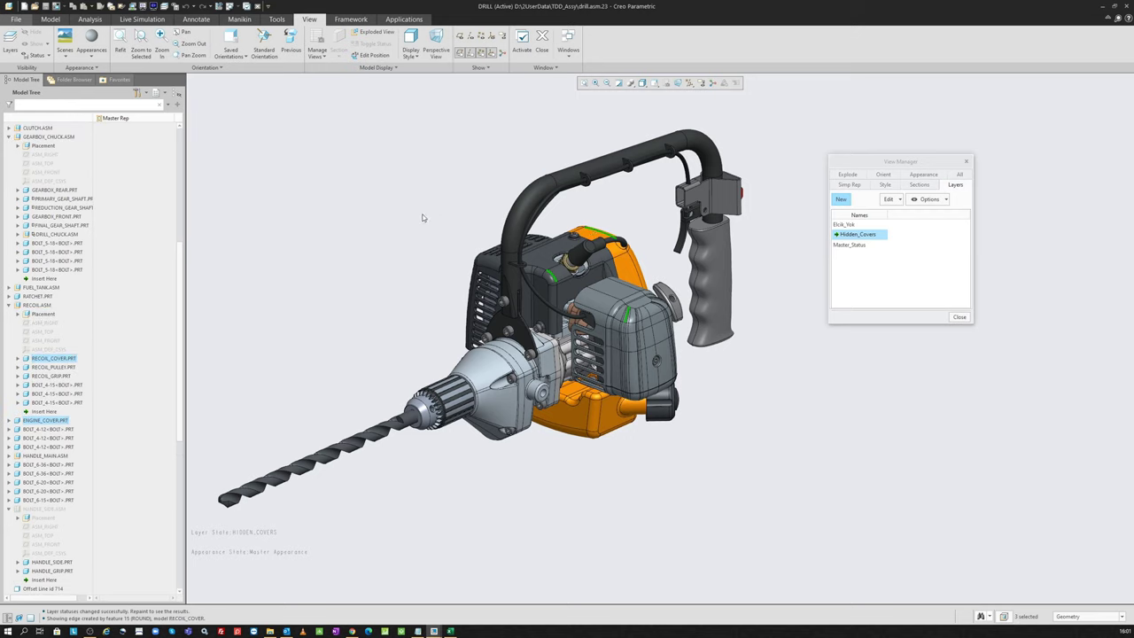
pyautogui.rightClick(386, 198)
pyautogui.click(400, 183)
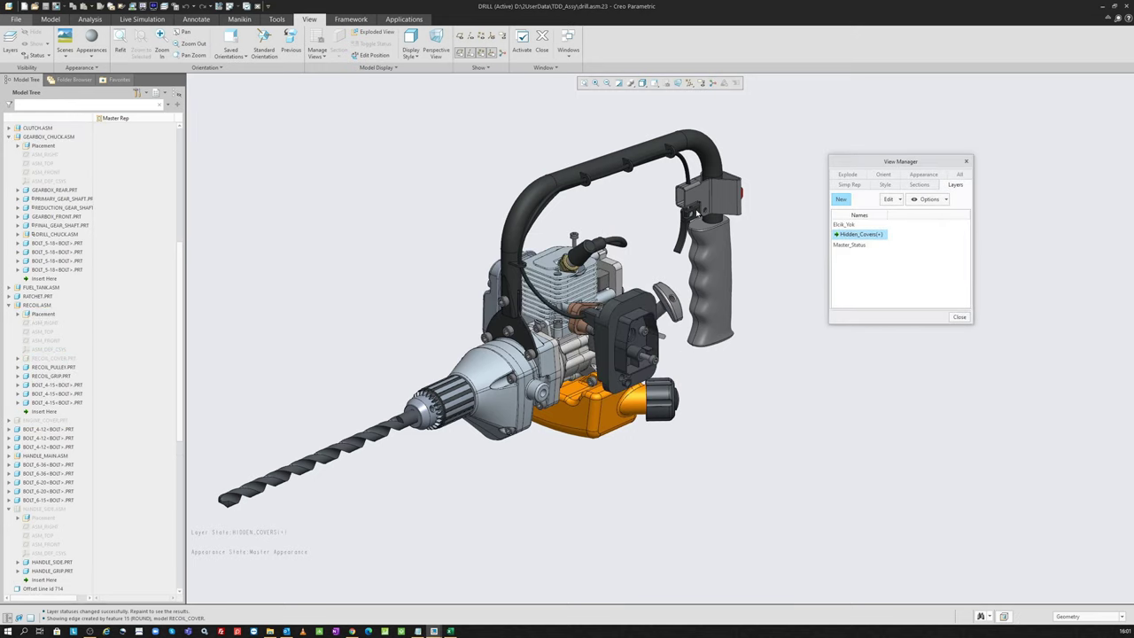
pyautogui.rightClick(865, 237)
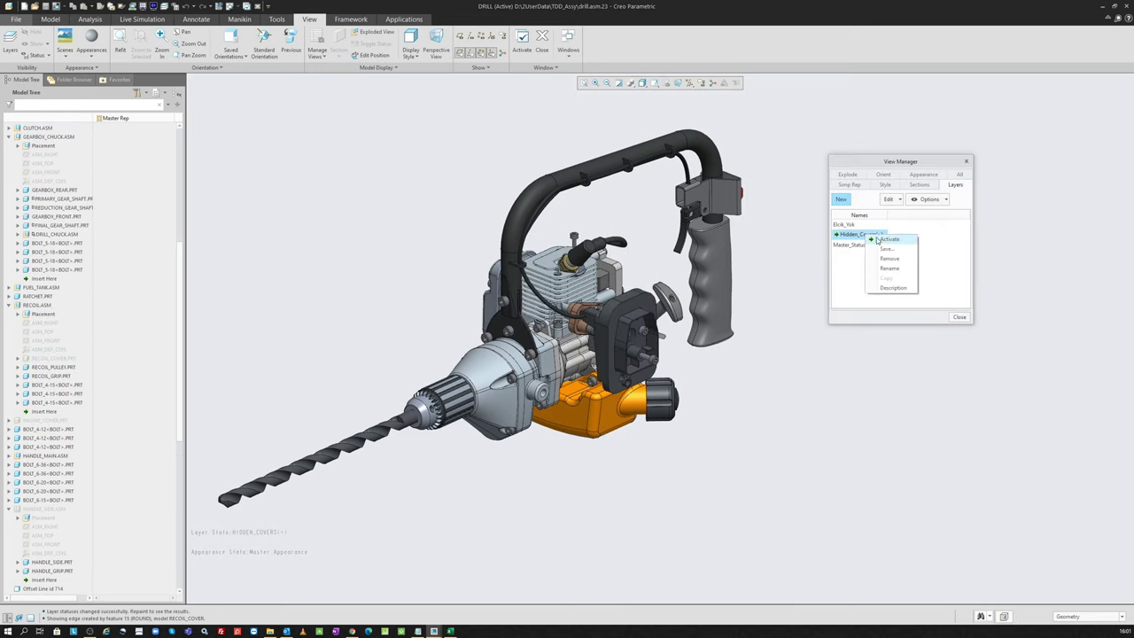
pyautogui.click(879, 254)
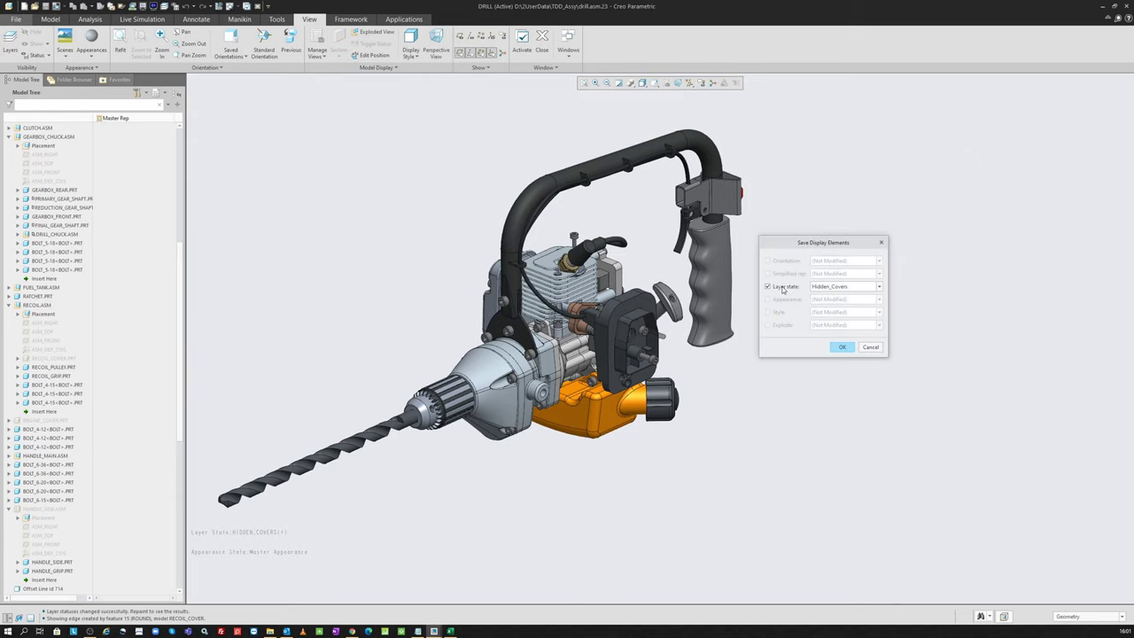
pyautogui.press('Return')
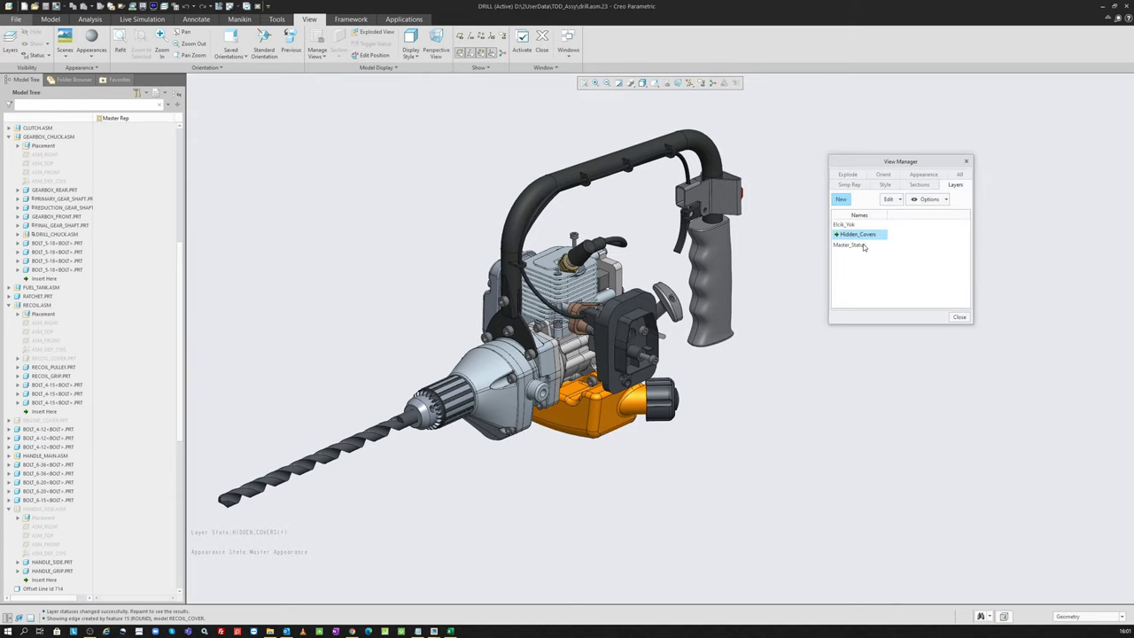
# Compare Master_Status and Hidden_Covers, then reactivate Master_Status and restore all layer status
pyautogui.doubleClick(864, 246)
pyautogui.doubleClick(859, 235)
pyautogui.doubleClick(856, 245)
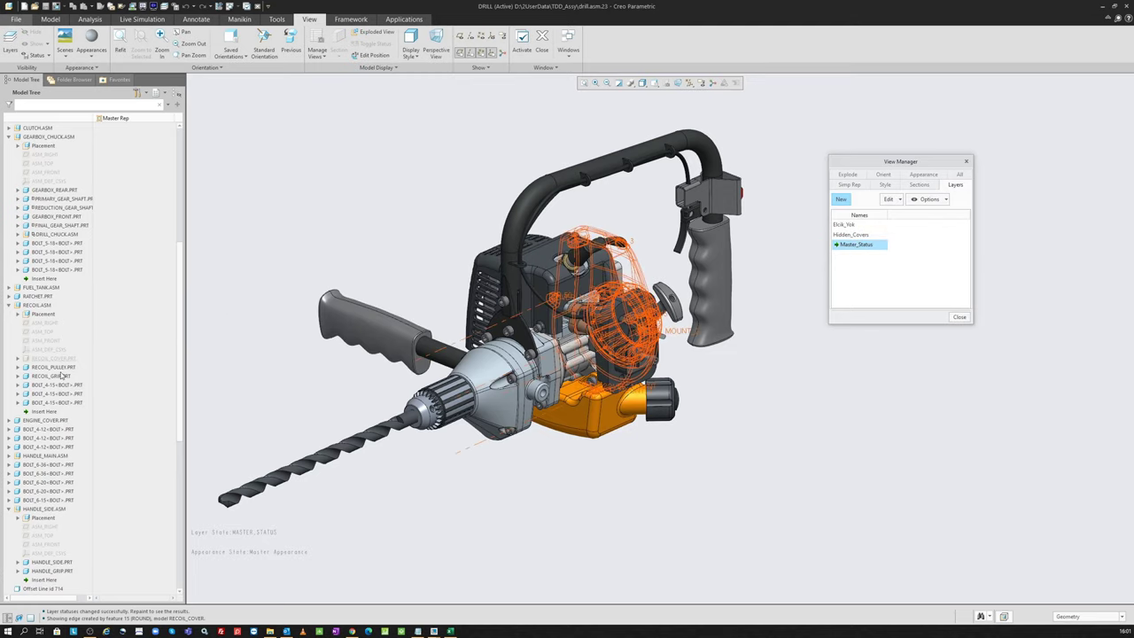
pyautogui.doubleClick(855, 236)
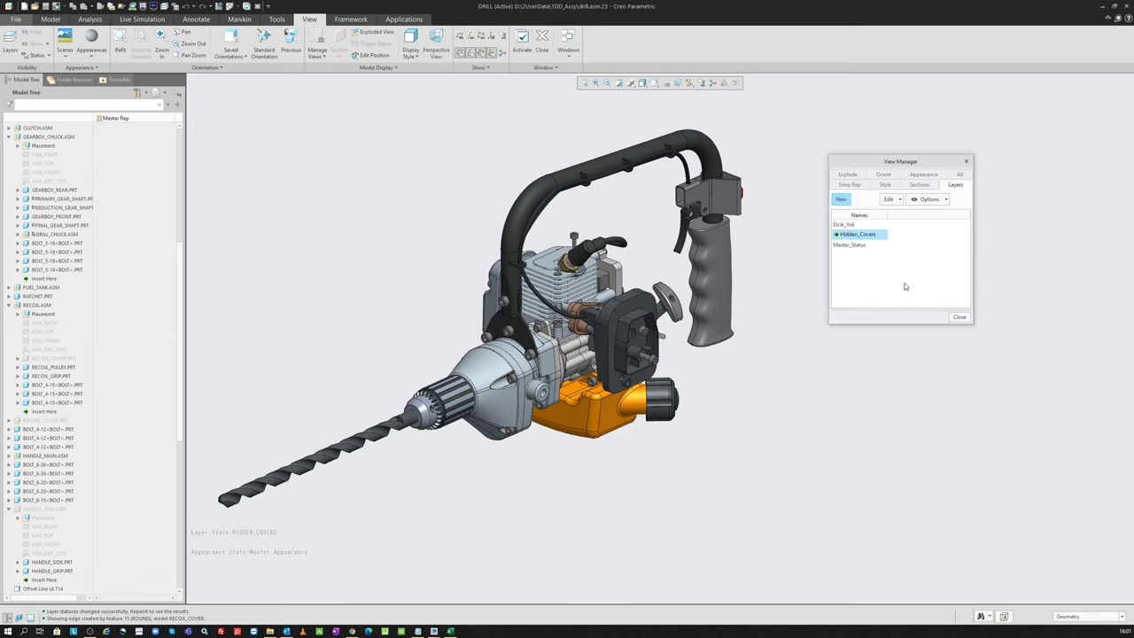
pyautogui.click(856, 246)
pyautogui.doubleClick(855, 246)
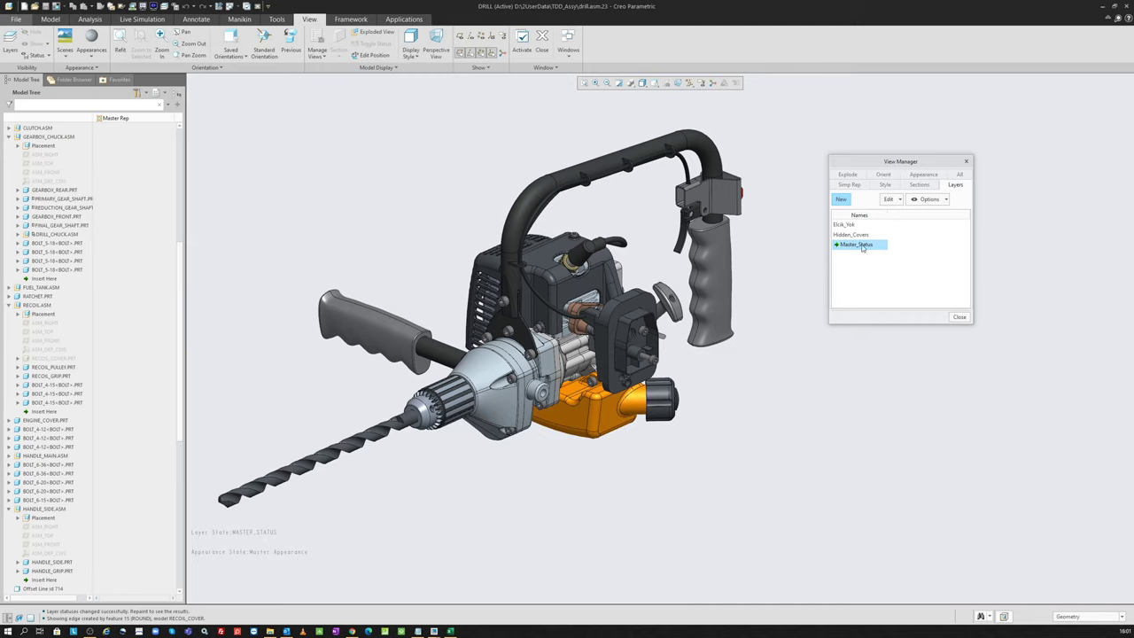
pyautogui.rightClick(329, 204)
pyautogui.click(365, 220)
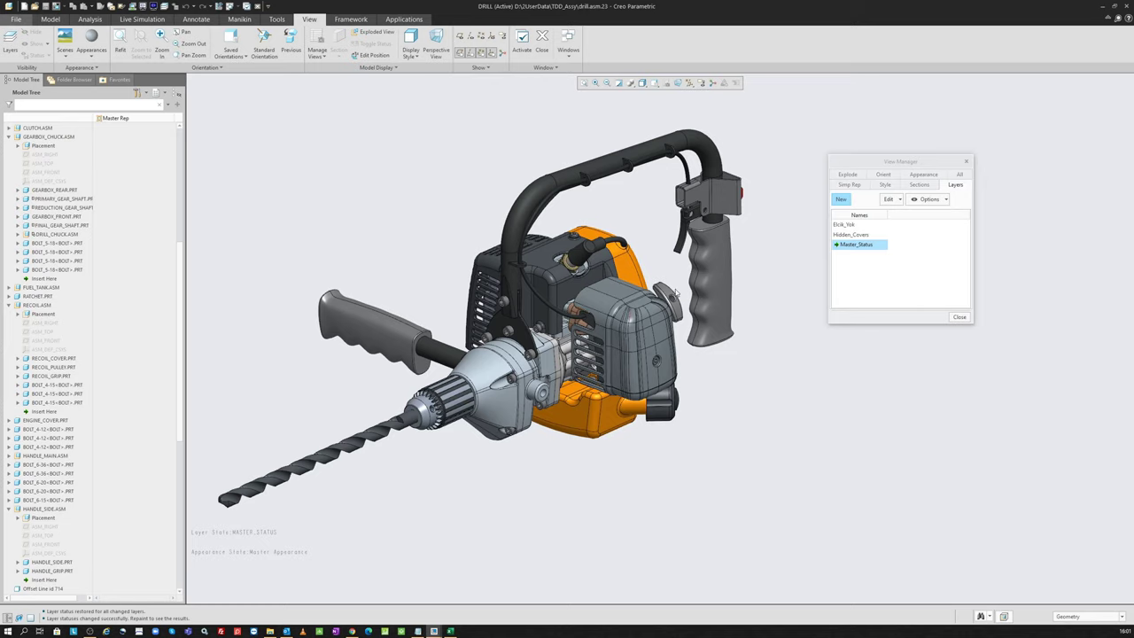
# Browse the Explode and Simp Rep states, then apply the App_State_01 appearance
pyautogui.click(851, 176)
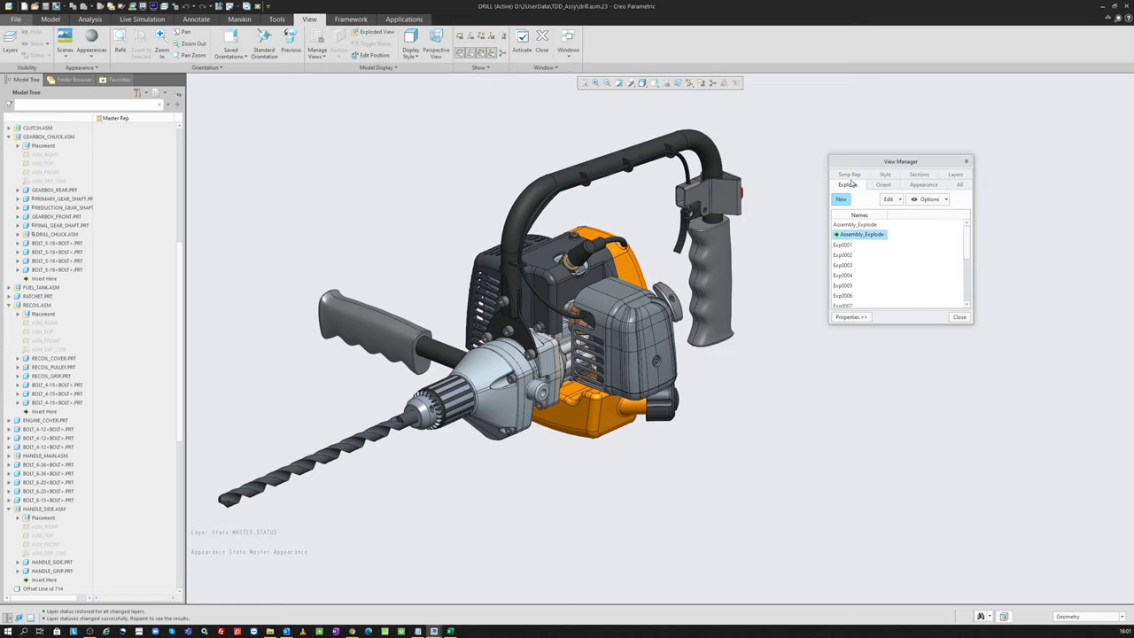
pyautogui.click(850, 174)
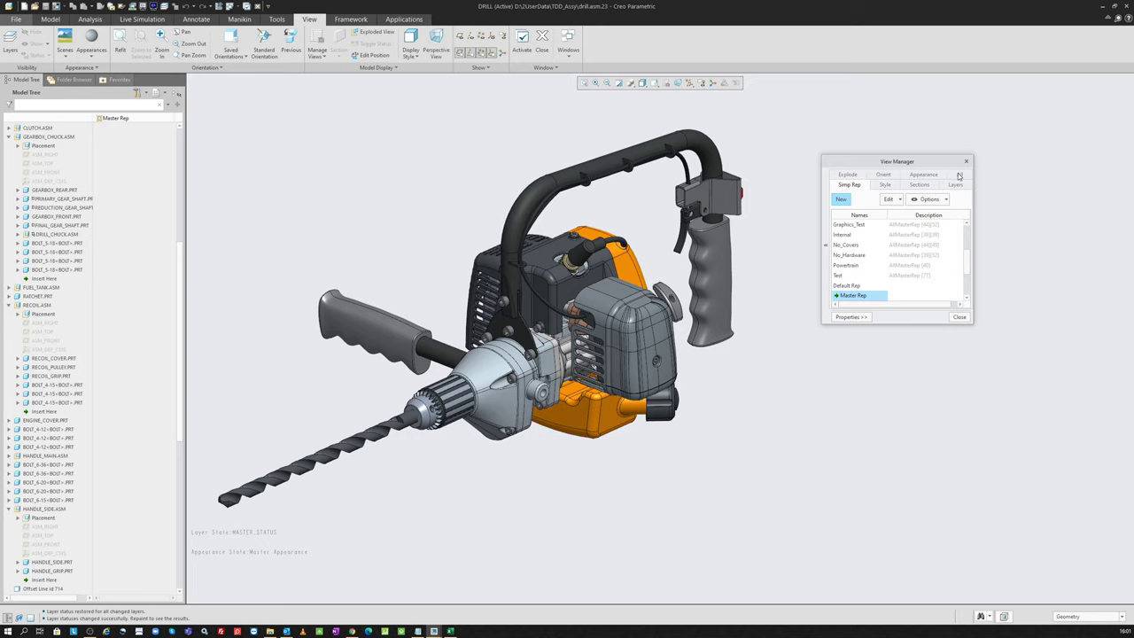
pyautogui.moveTo(932, 163); pyautogui.dragTo(892, 169)
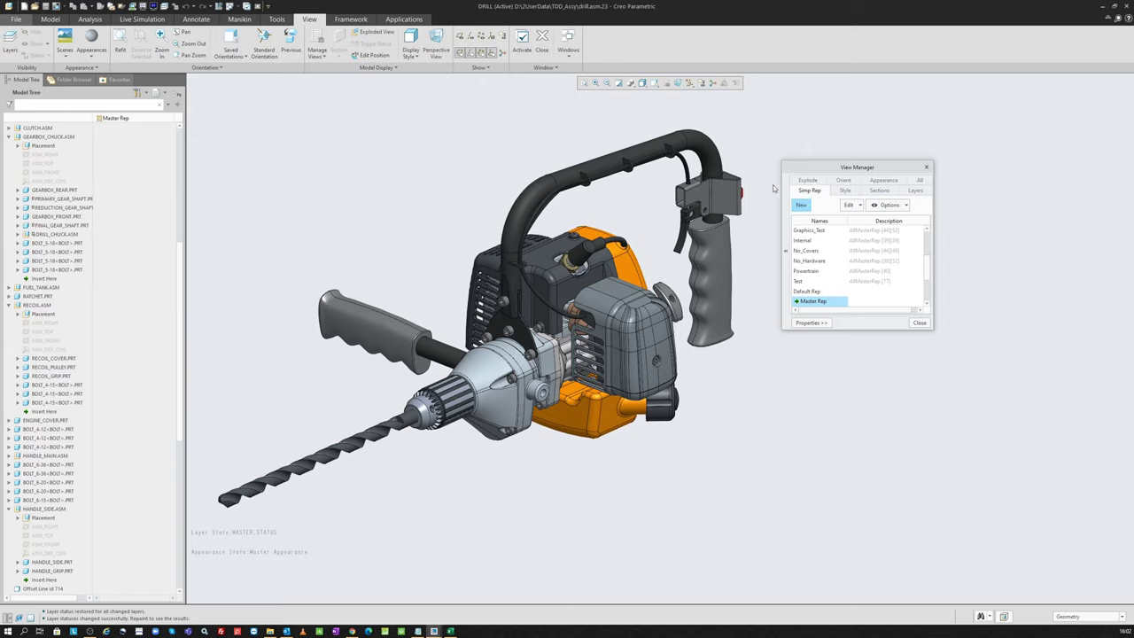
pyautogui.click(883, 180)
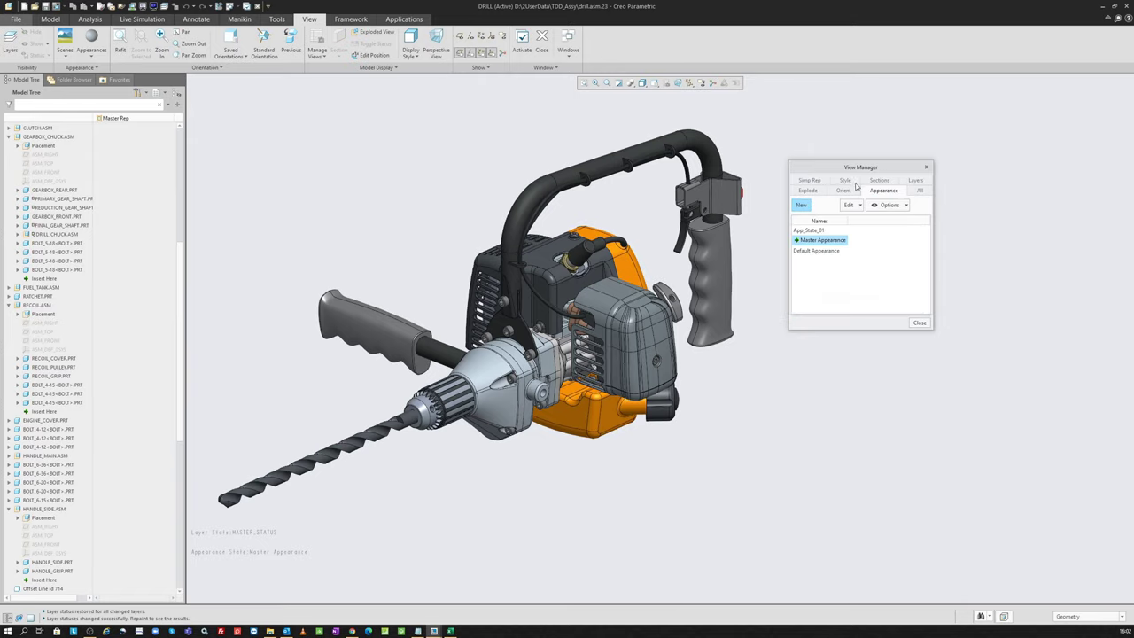
pyautogui.doubleClick(828, 230)
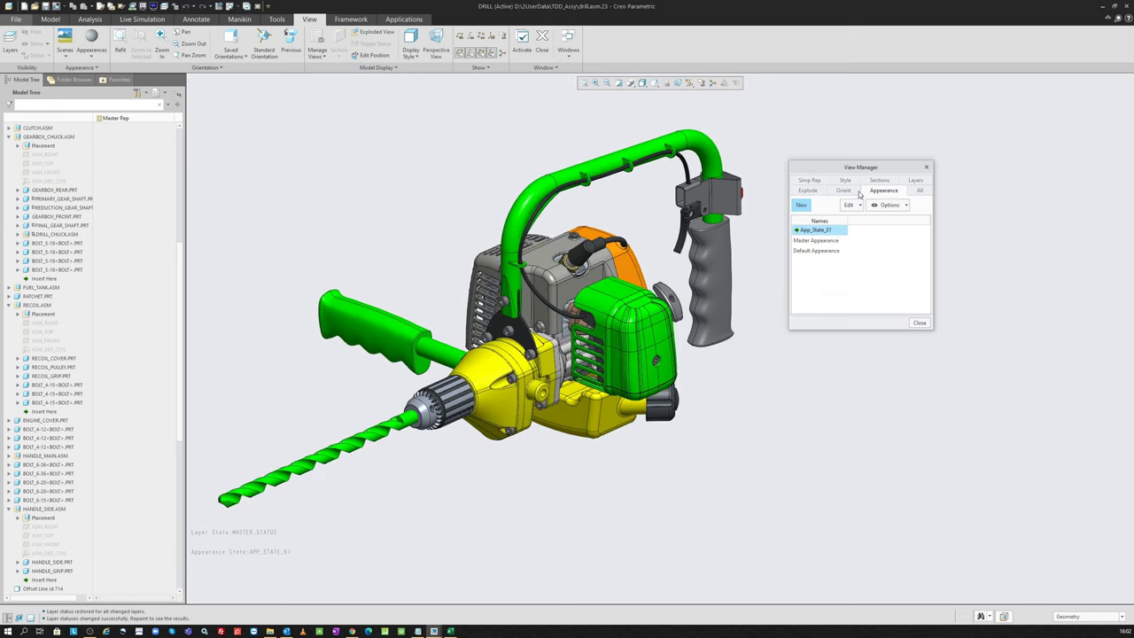
# Apply the Covers_No_Hidden style, then revert to Master Style
pyautogui.click(844, 192)
pyautogui.click(815, 192)
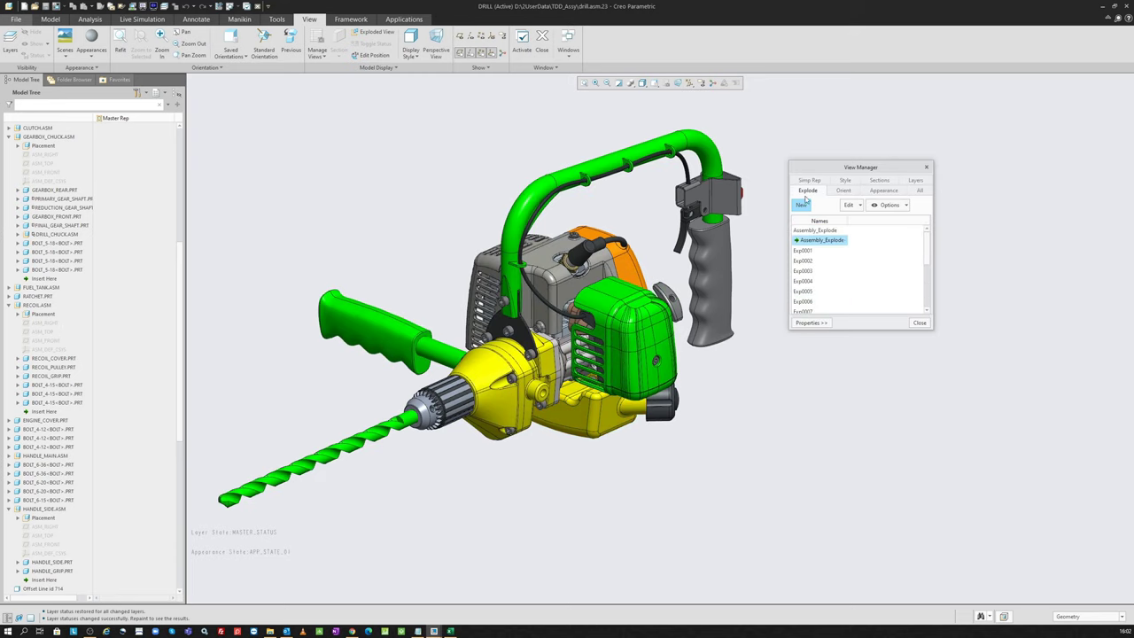
pyautogui.click(815, 182)
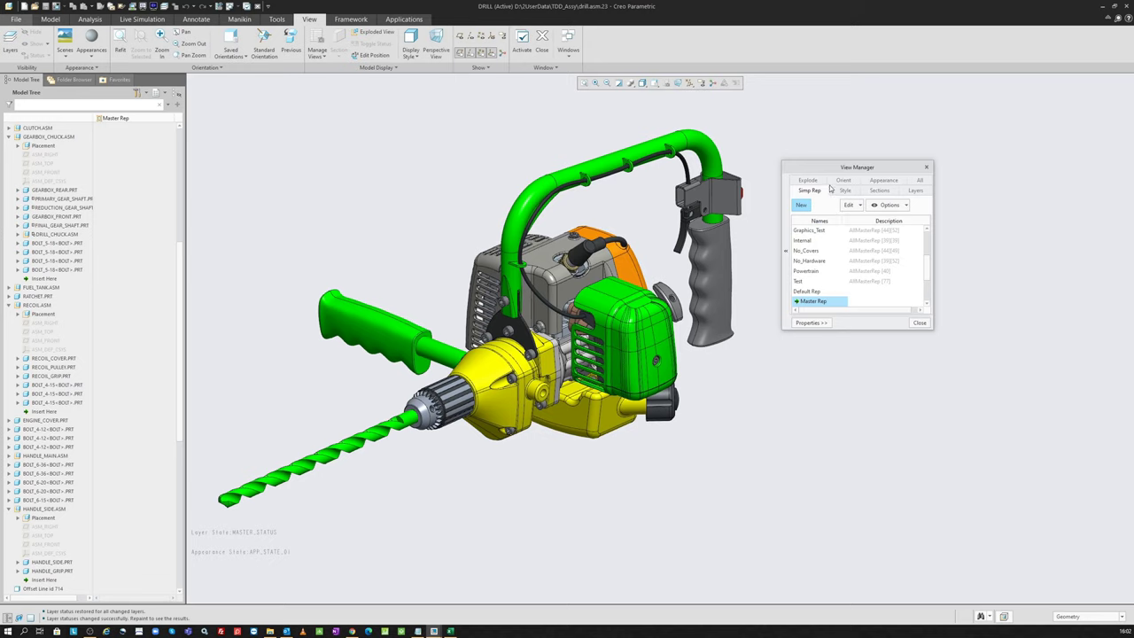
pyautogui.click(845, 191)
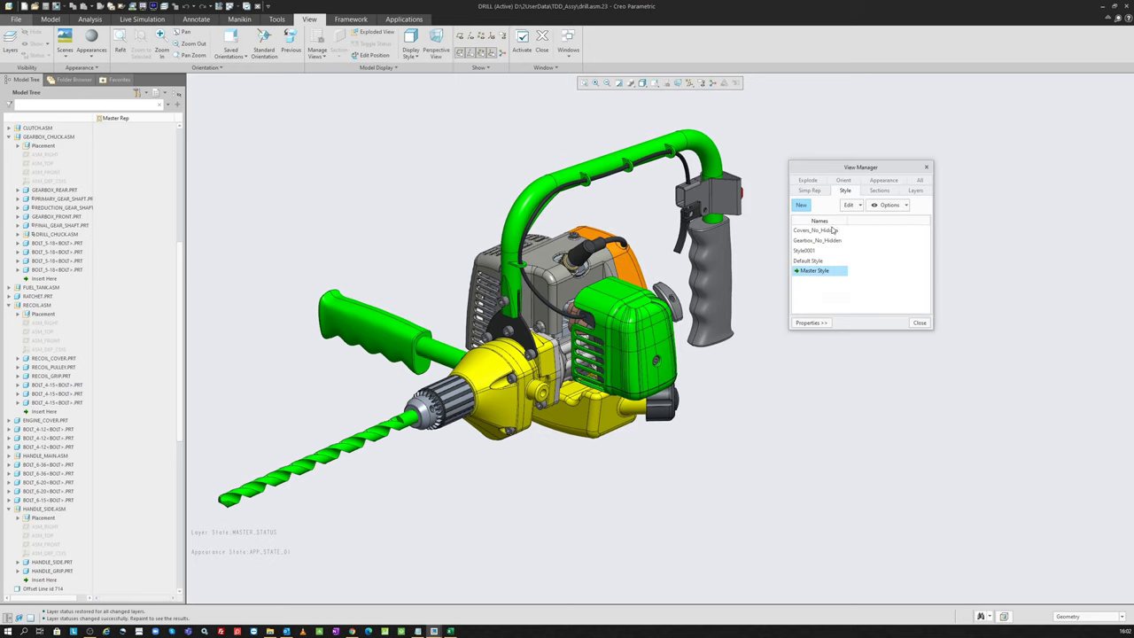
pyautogui.doubleClick(833, 229)
pyautogui.click(820, 272)
pyautogui.doubleClick(820, 271)
# Try Default Appearance, restore Master Appearance, then browse Sections and Layers to the All tab
pyautogui.click(884, 180)
pyautogui.doubleClick(824, 251)
pyautogui.doubleClick(825, 240)
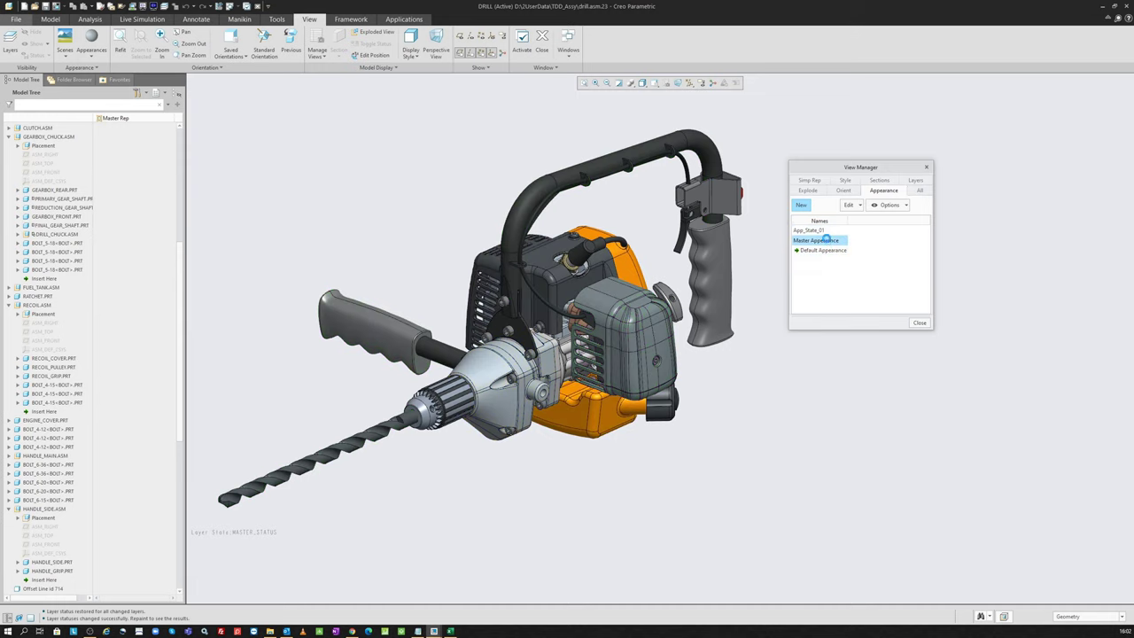
pyautogui.click(845, 181)
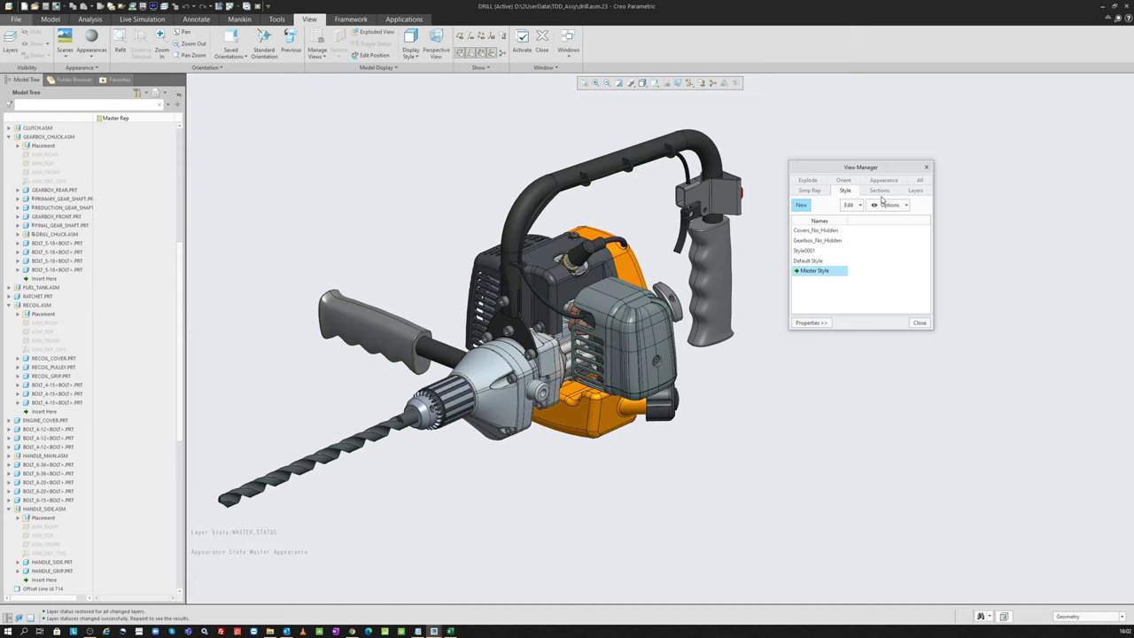
pyautogui.click(879, 190)
pyautogui.click(915, 191)
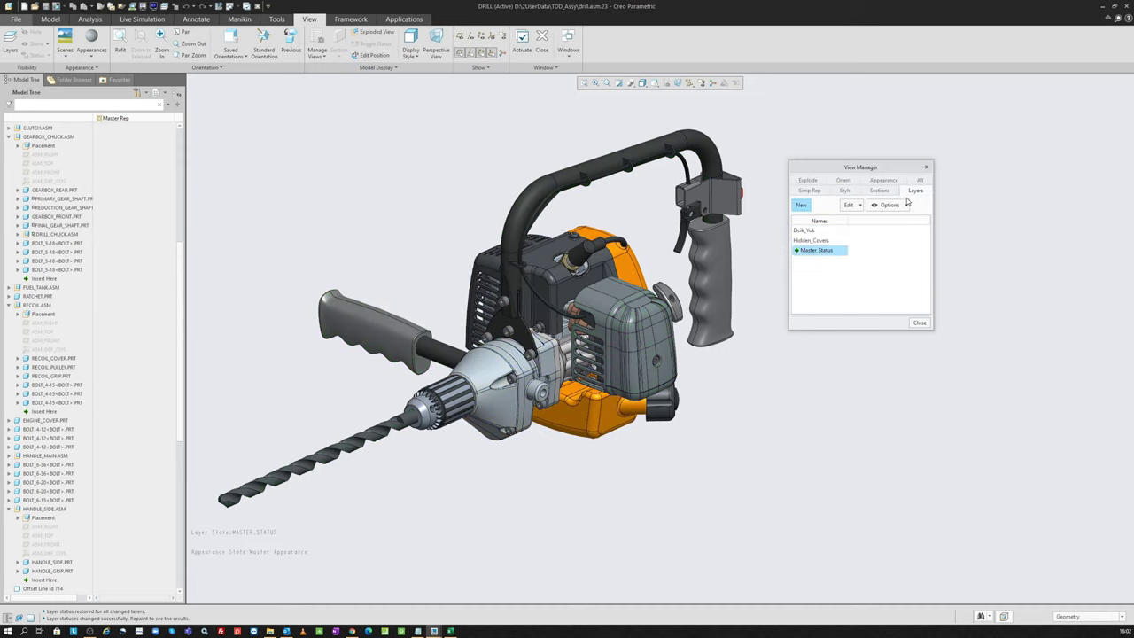
pyautogui.click(919, 180)
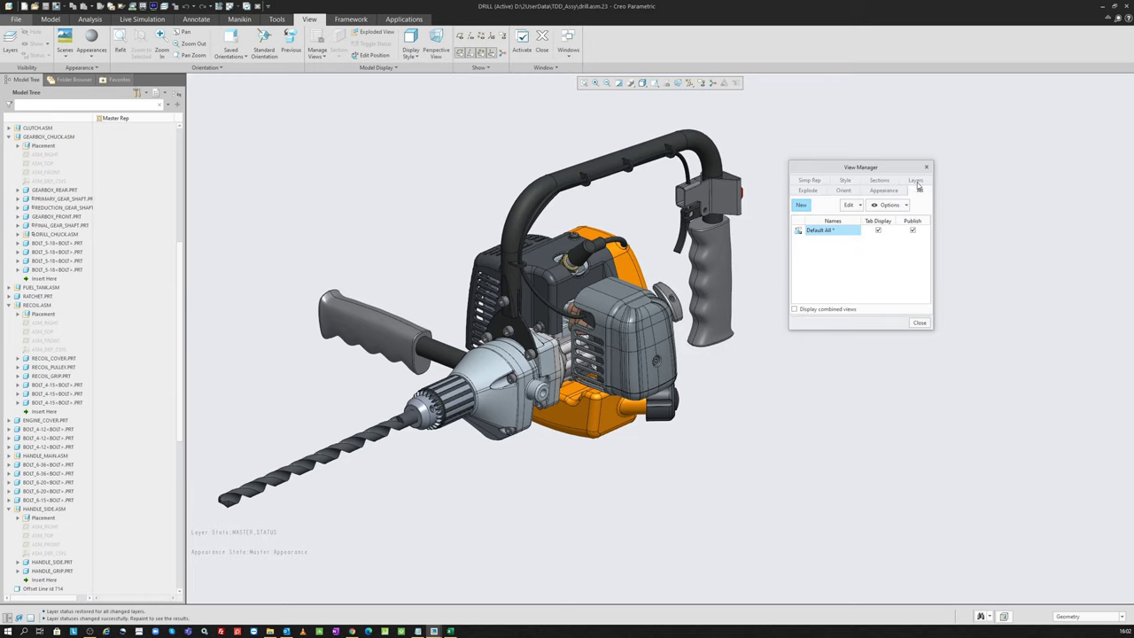
# Add combined view C-01, answer the New Presentation State prompt, and redefine it
pyautogui.click(801, 206)
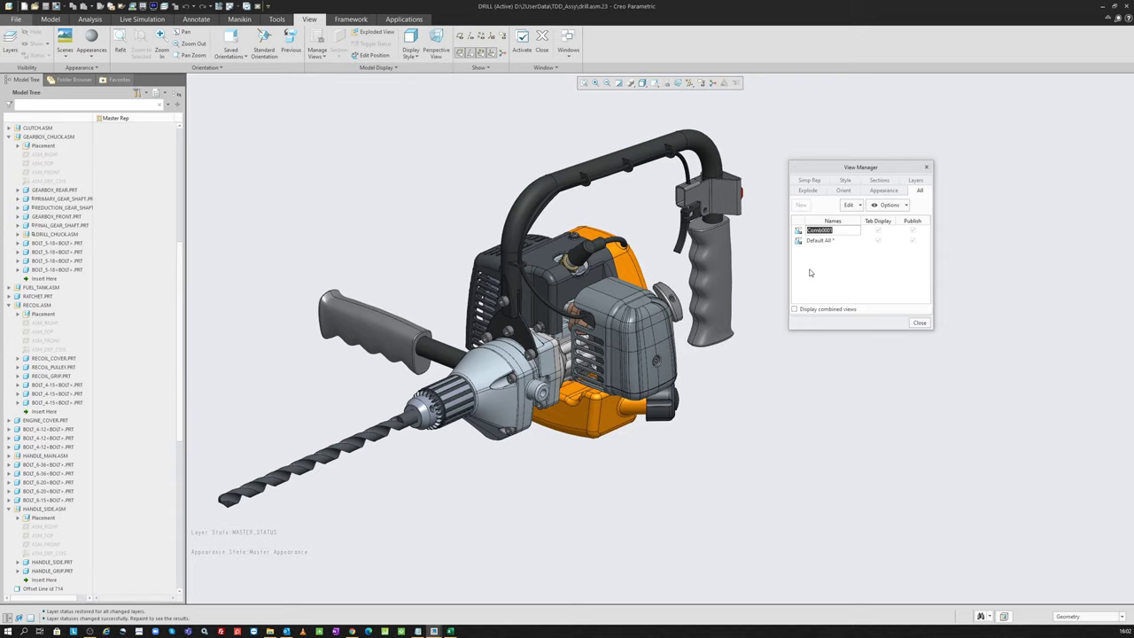
pyautogui.write('C-0')
pyautogui.press('Return')
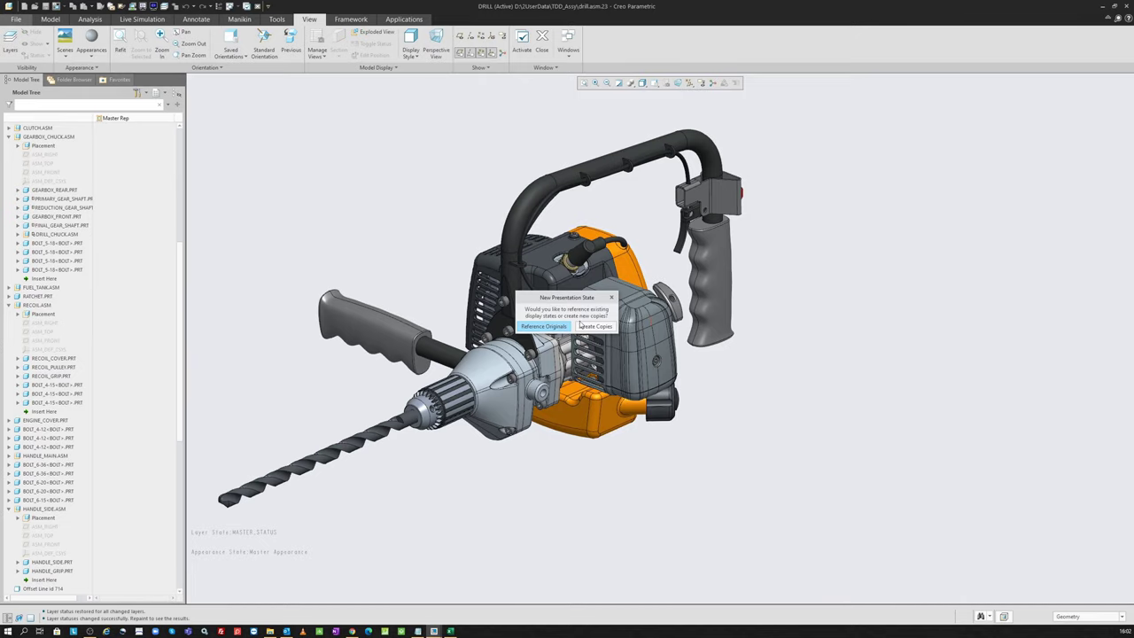
pyautogui.click(554, 327)
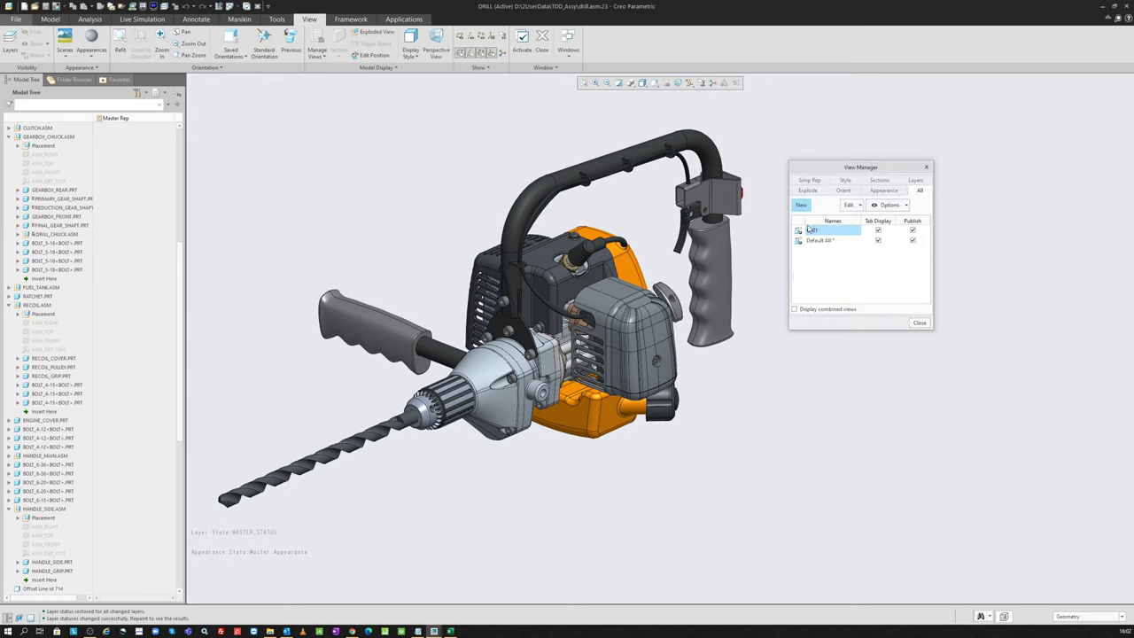
pyautogui.rightClick(821, 233)
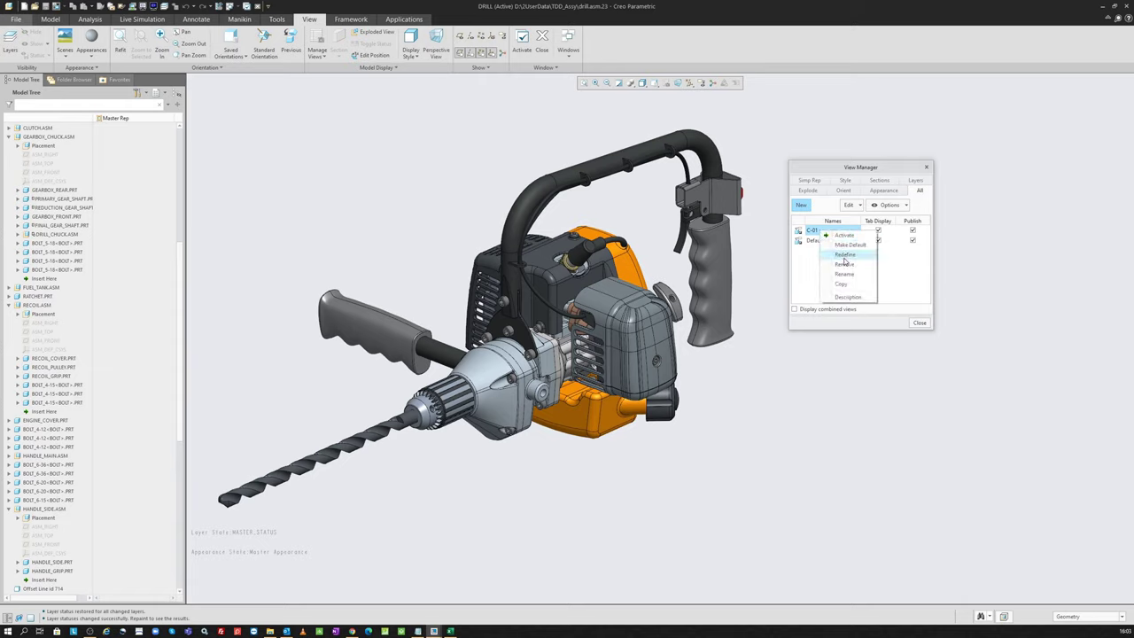
pyautogui.click(845, 256)
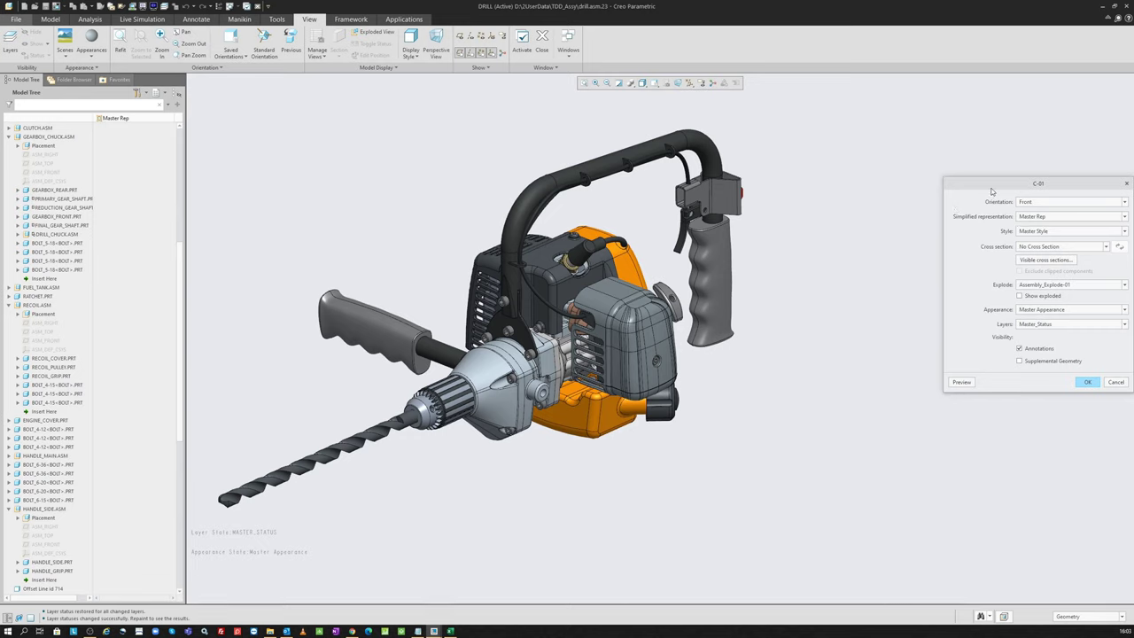
# Set C-01's orientation to 3D_1 and preview it
pyautogui.moveTo(994, 188); pyautogui.dragTo(840, 174)
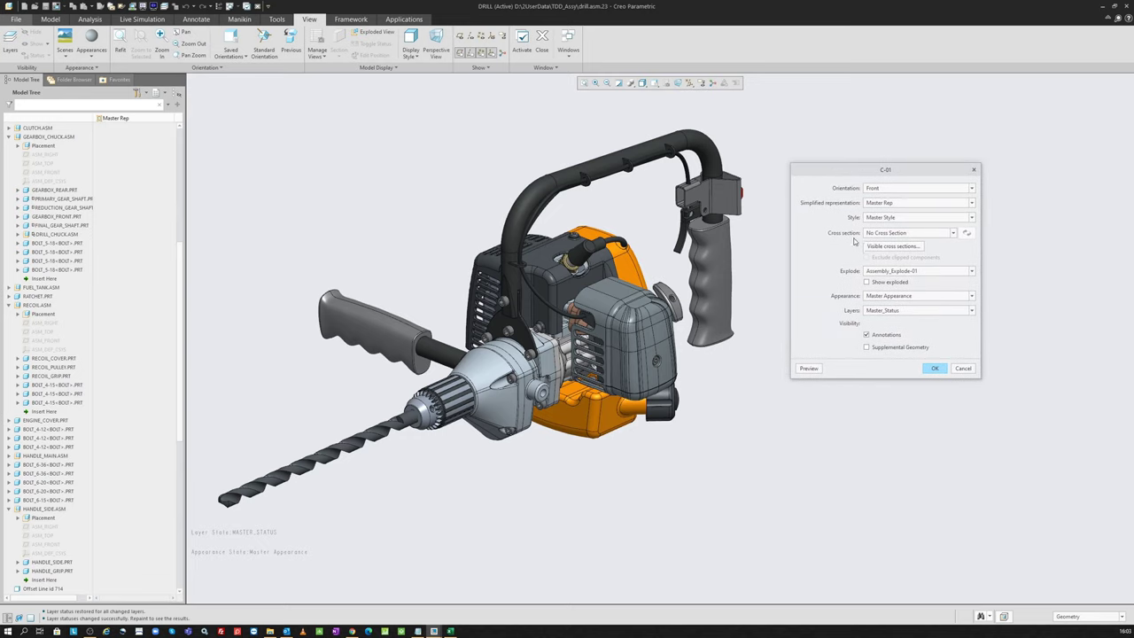
pyautogui.click(886, 192)
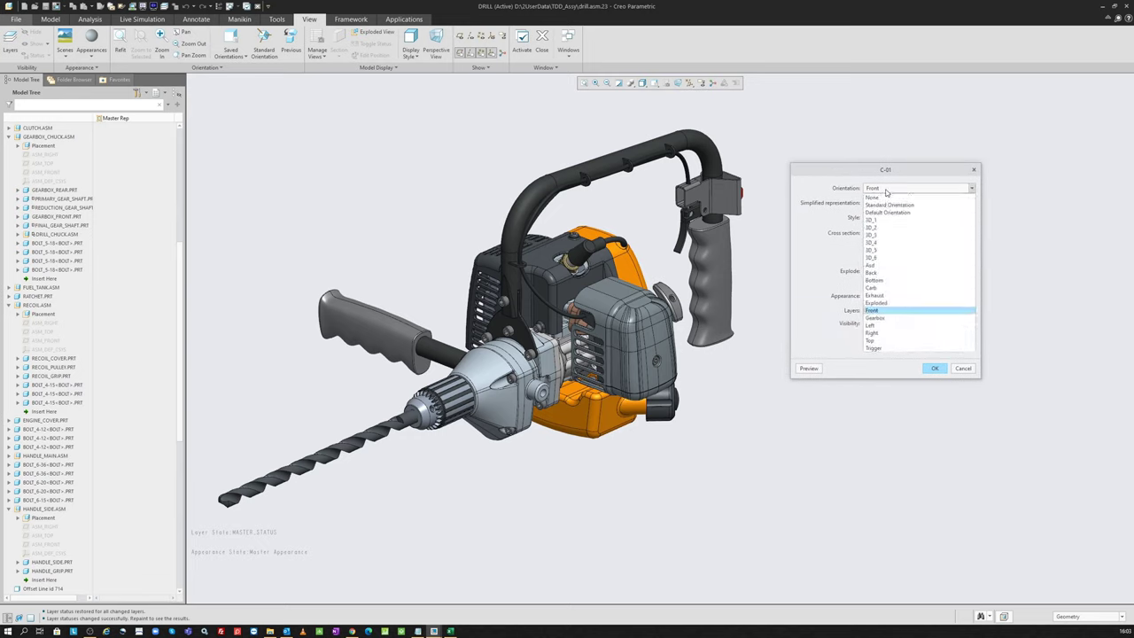
pyautogui.click(883, 206)
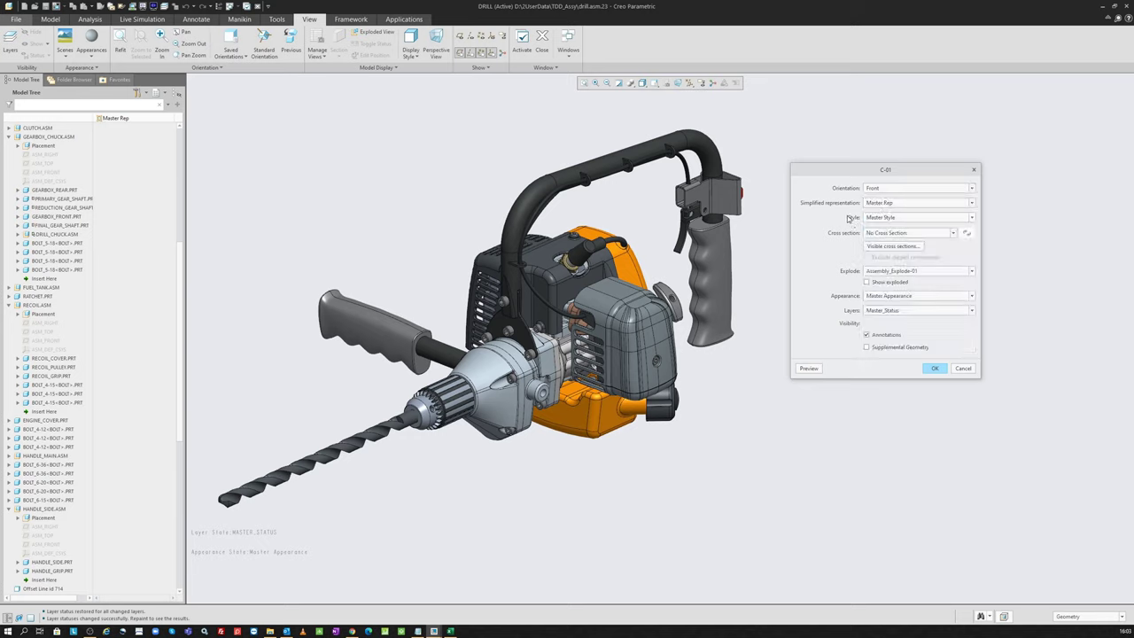
pyautogui.click(875, 191)
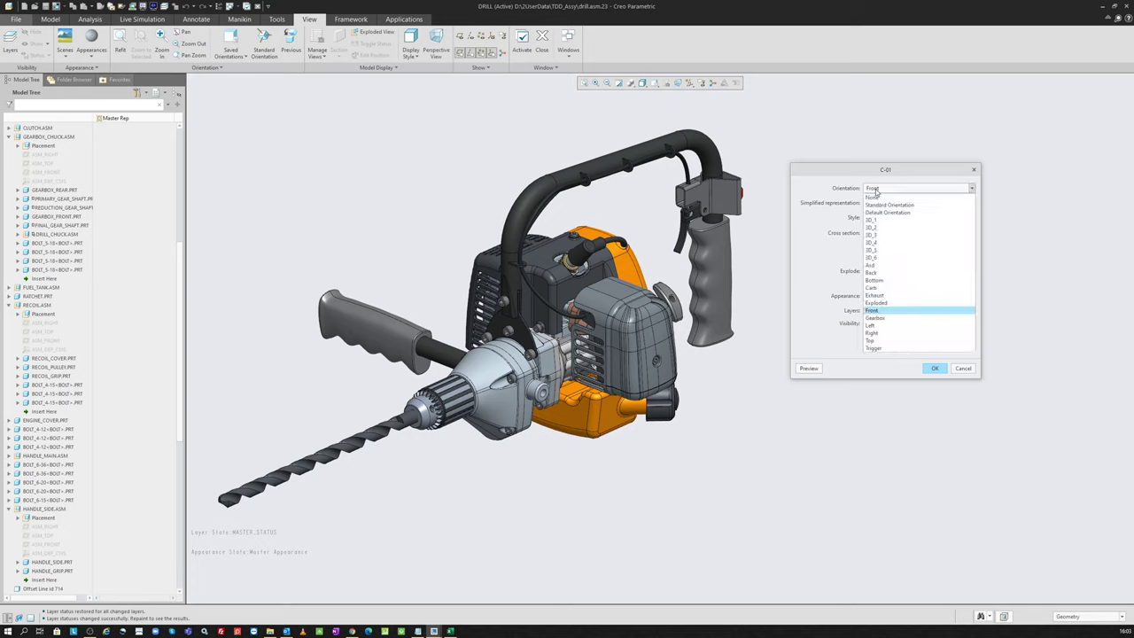
pyautogui.click(884, 220)
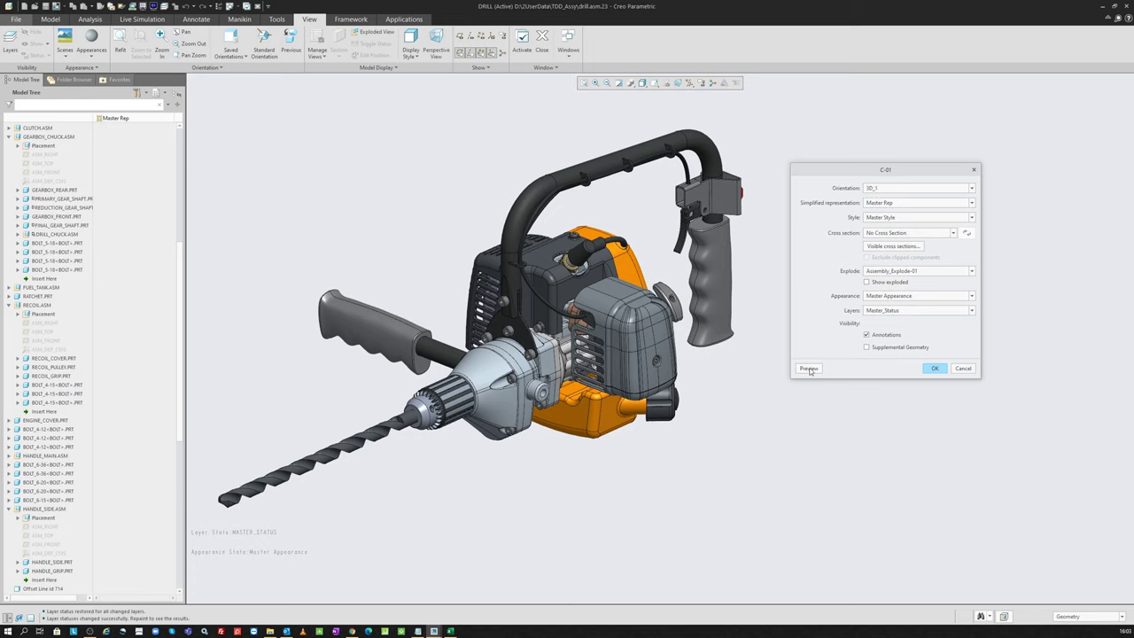
pyautogui.click(808, 368)
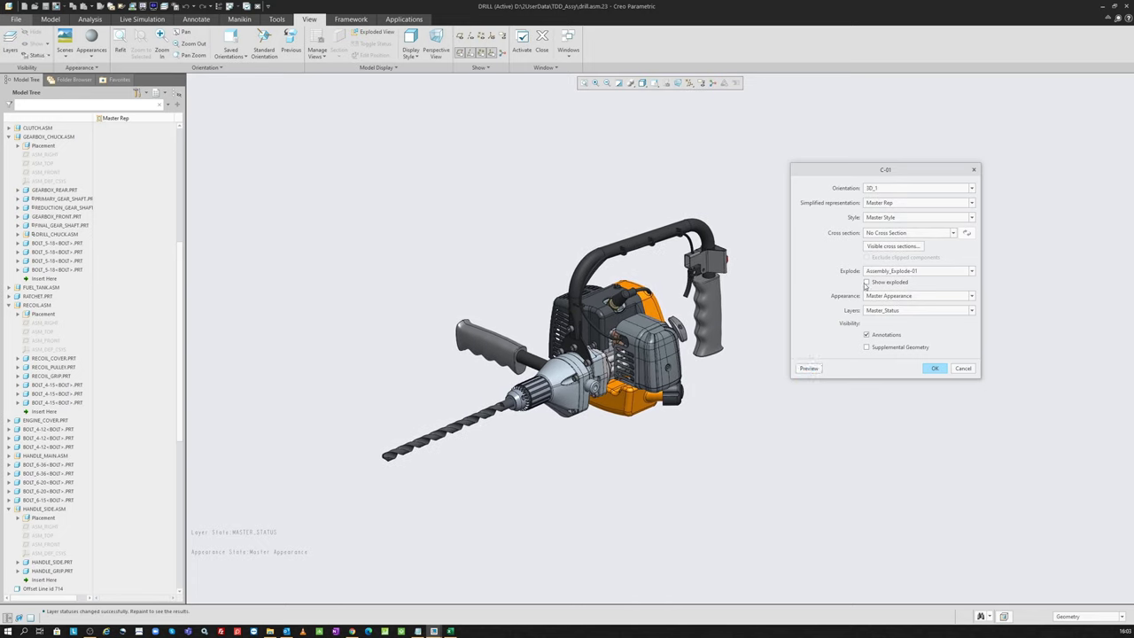
# Set C-01's simplified representation to Powertrain and preview it
pyautogui.click(873, 204)
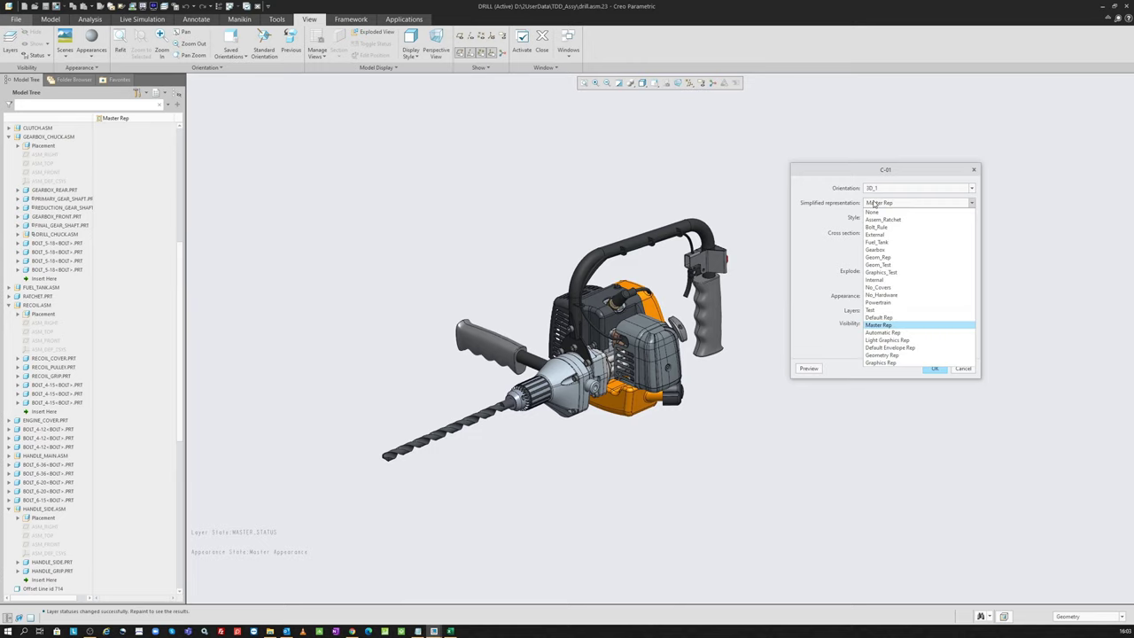
pyautogui.click(829, 200)
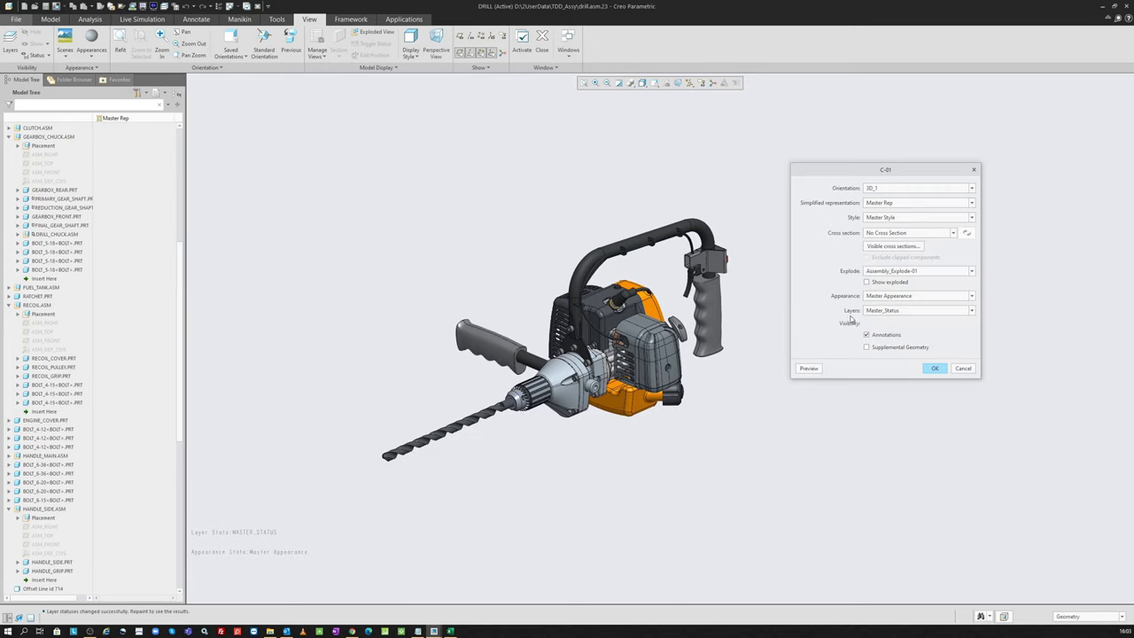
pyautogui.click(876, 203)
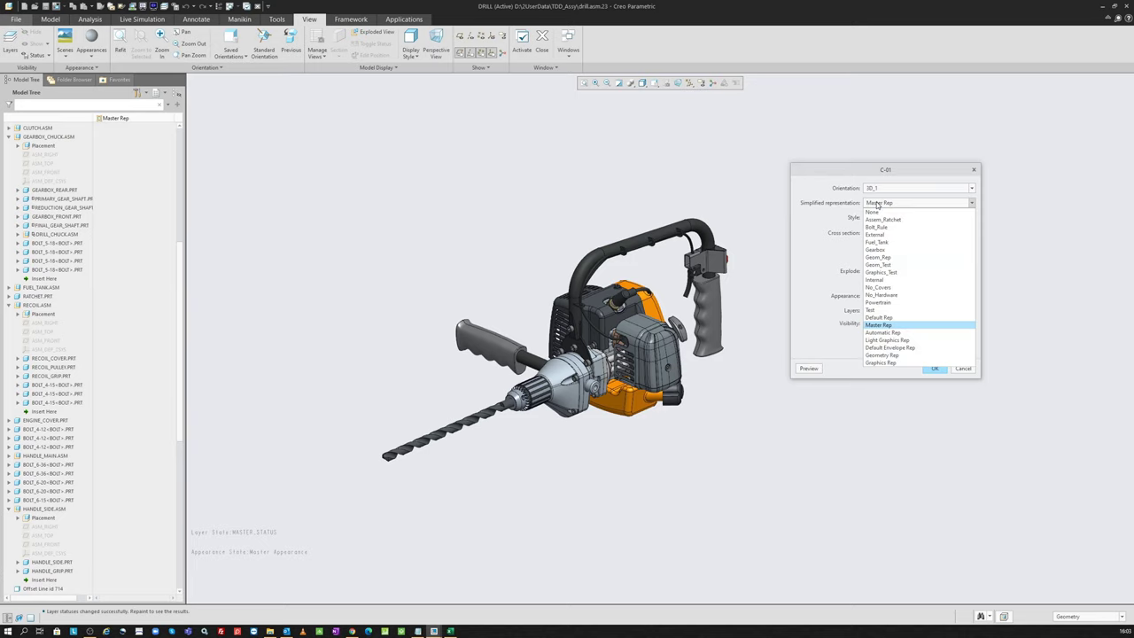
pyautogui.click(896, 303)
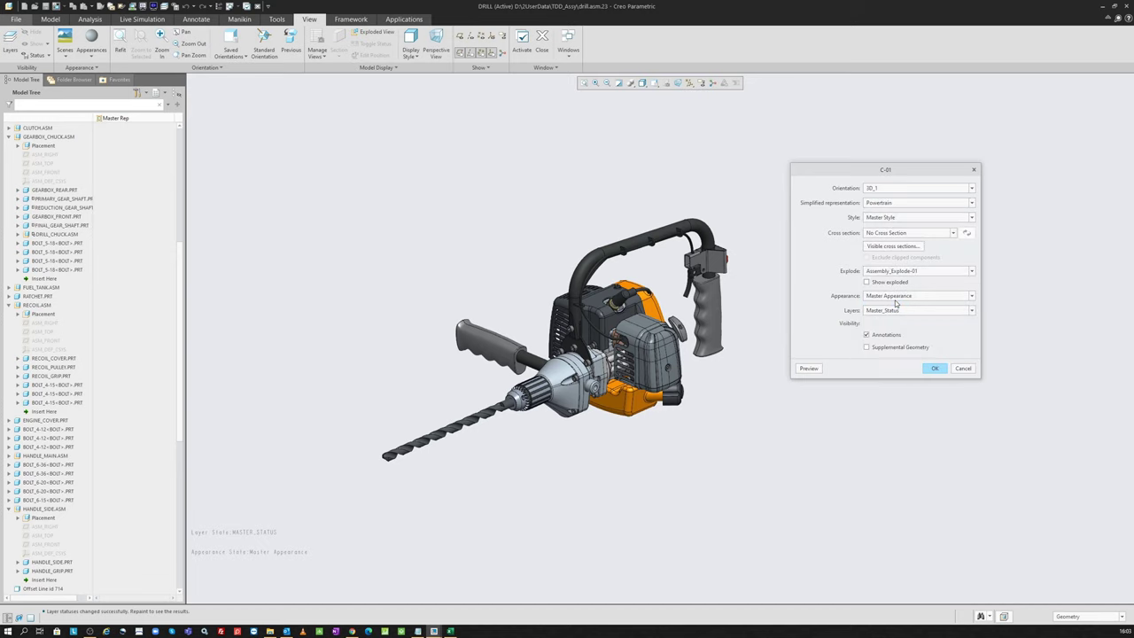
pyautogui.click(817, 367)
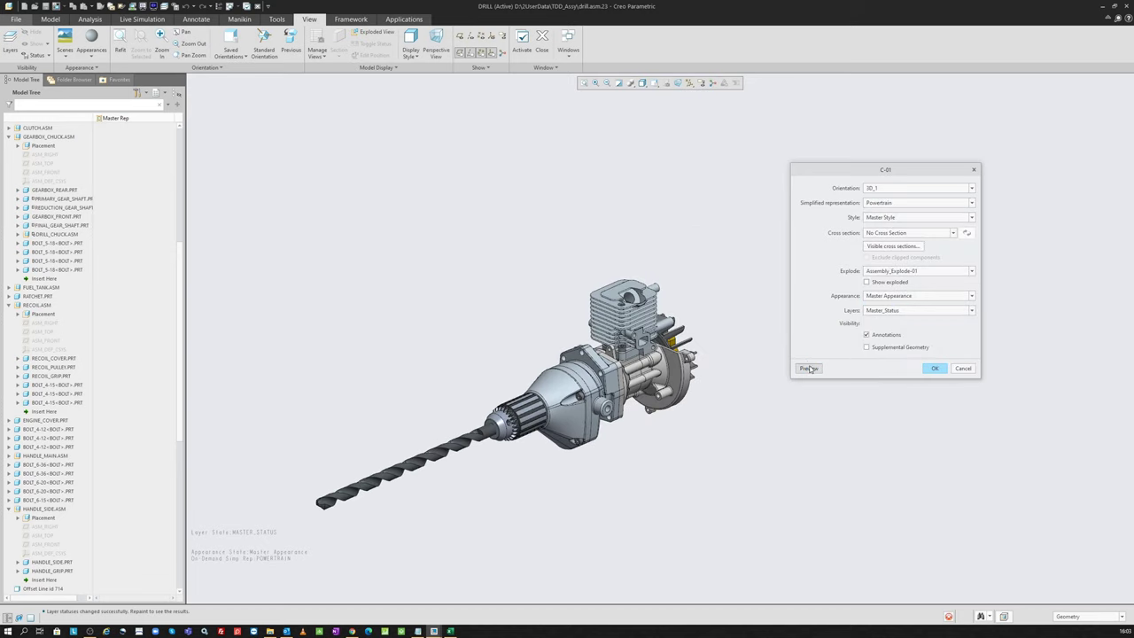
# Keep Master Style and preview cross sections A then B, settling on section B for C-01
pyautogui.click(872, 220)
pyautogui.click(872, 219)
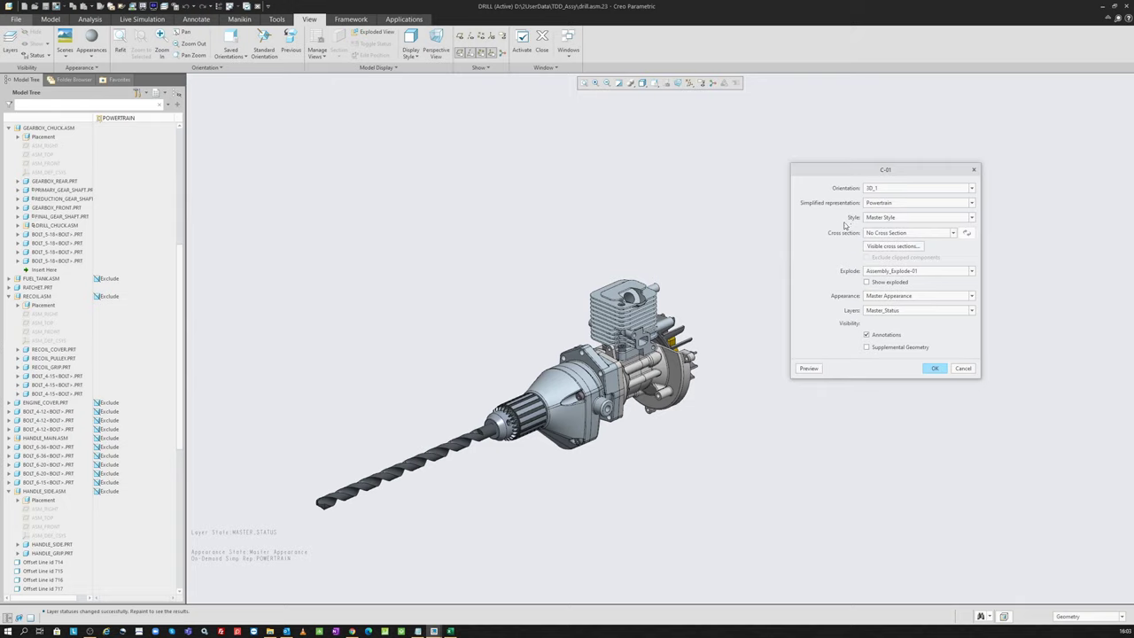
pyautogui.click(875, 234)
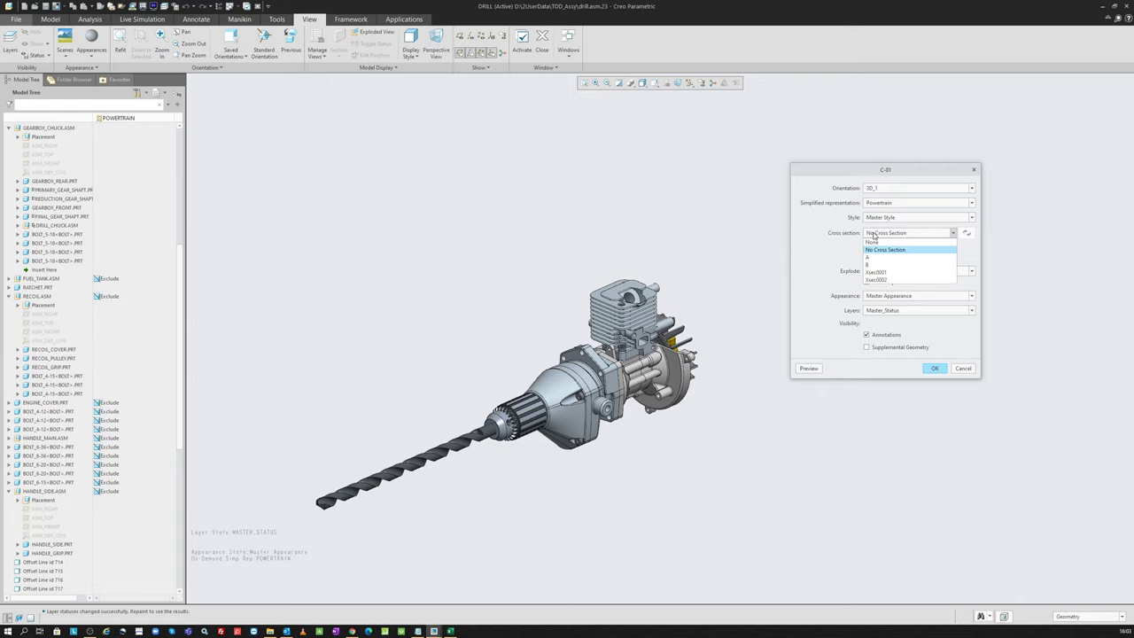
pyautogui.click(885, 255)
pyautogui.click(812, 369)
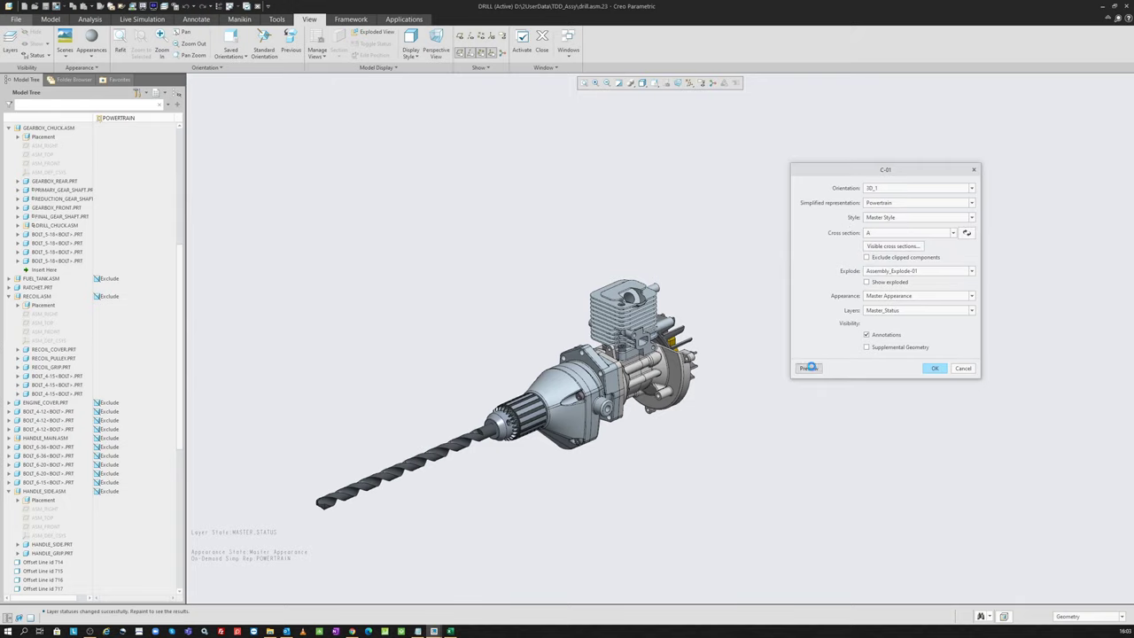
pyautogui.click(893, 234)
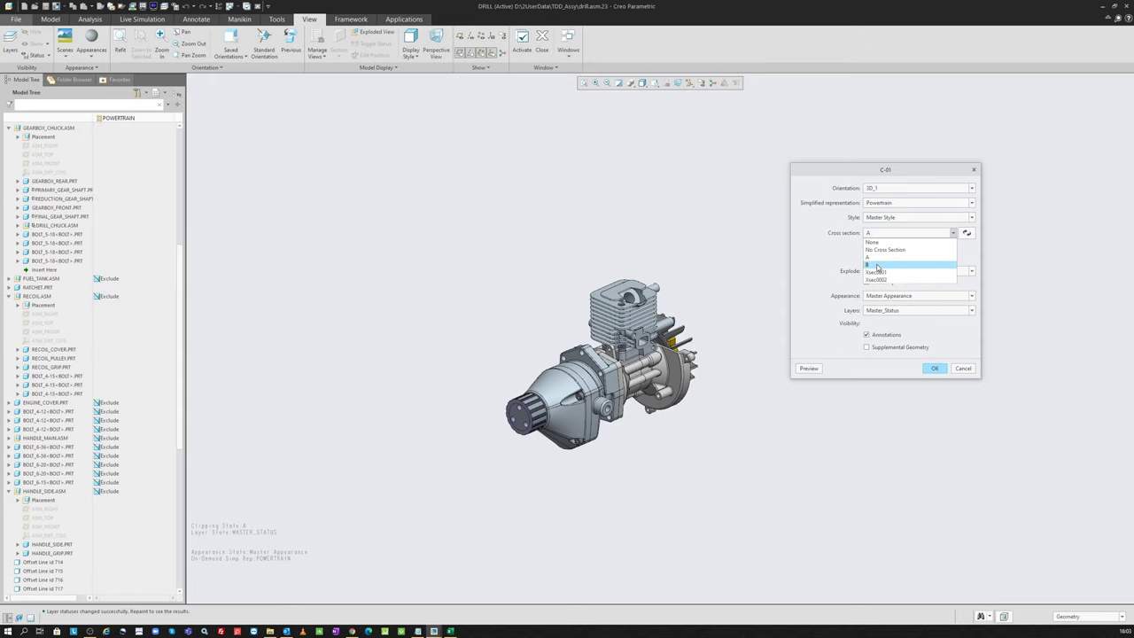
pyautogui.click(880, 267)
pyautogui.click(810, 368)
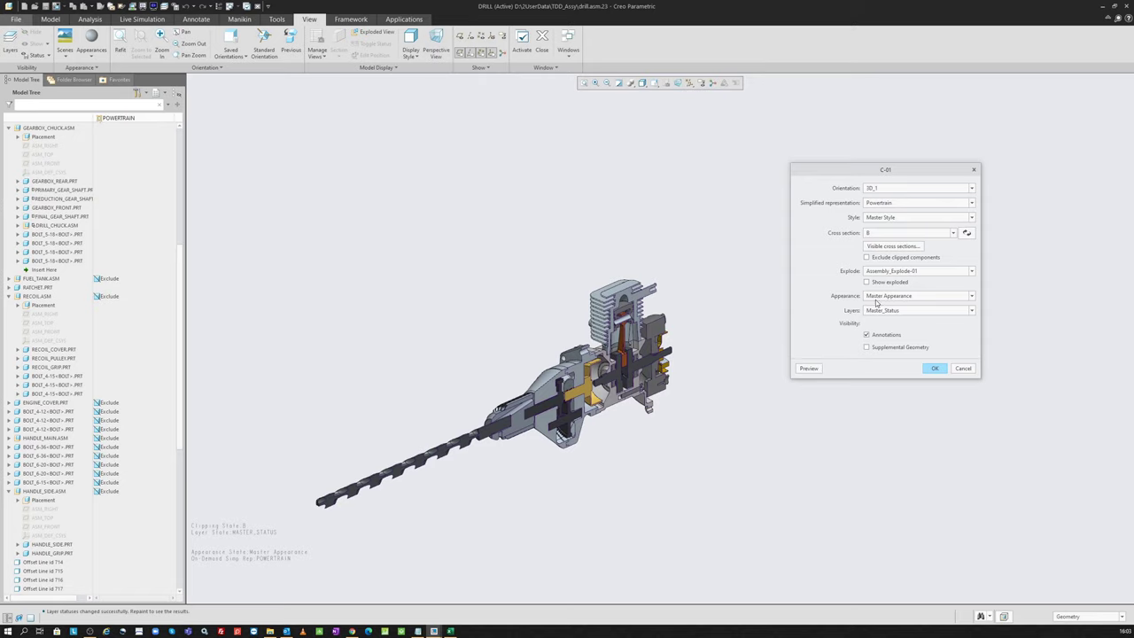
# Change the C-01 explode state from Assembly_Explode to None and save the view
pyautogui.click(879, 275)
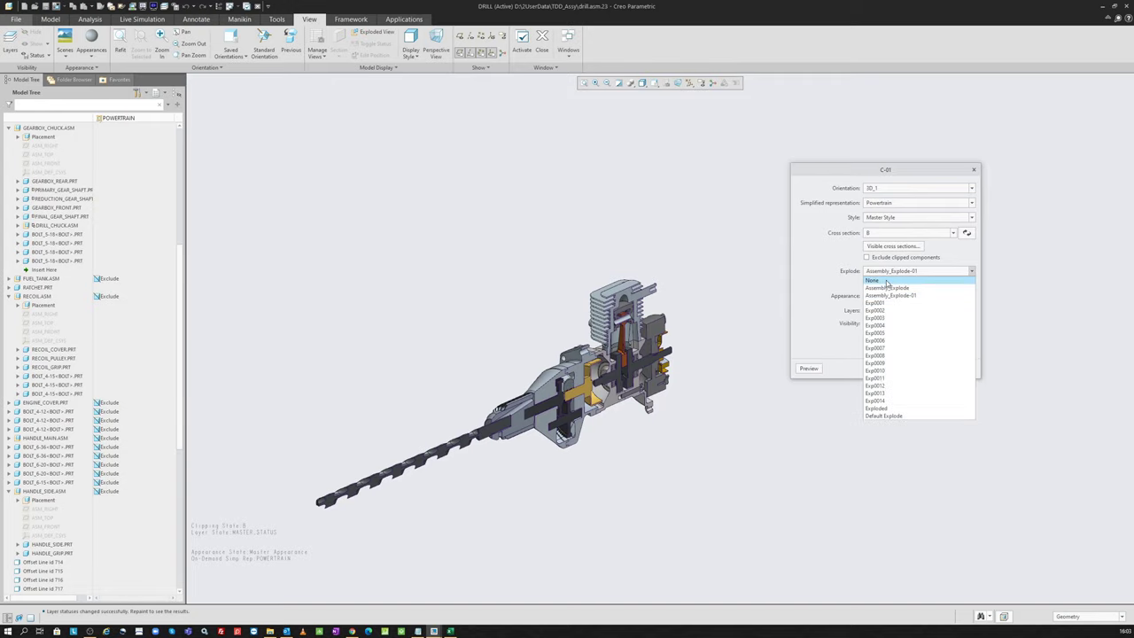
pyautogui.click(886, 286)
pyautogui.click(878, 274)
pyautogui.click(881, 272)
pyautogui.click(881, 272)
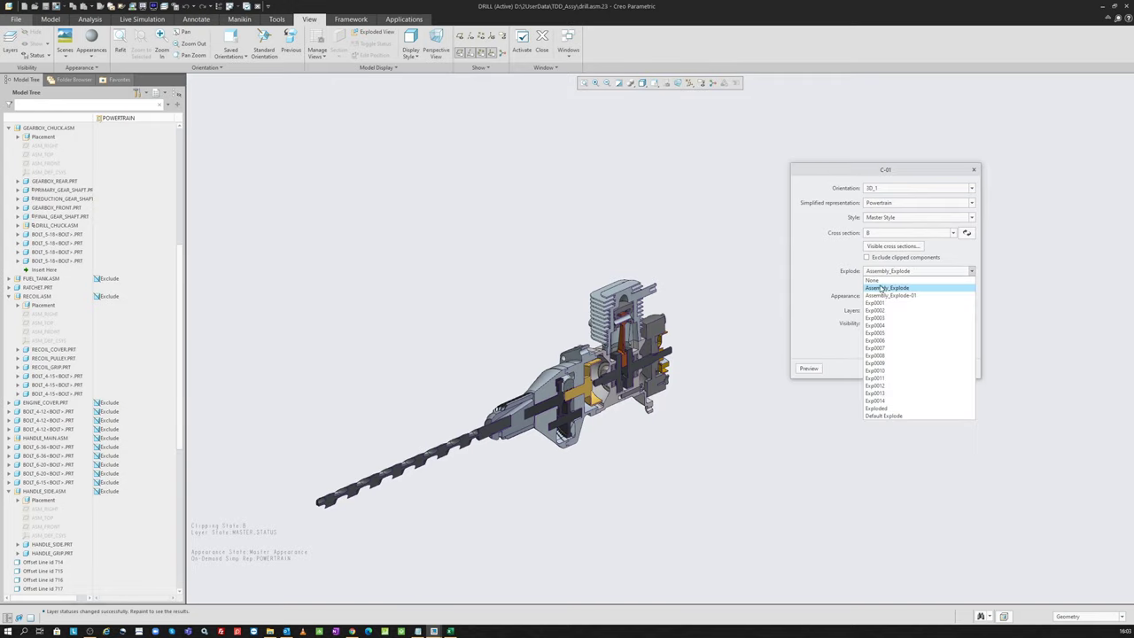
pyautogui.click(874, 280)
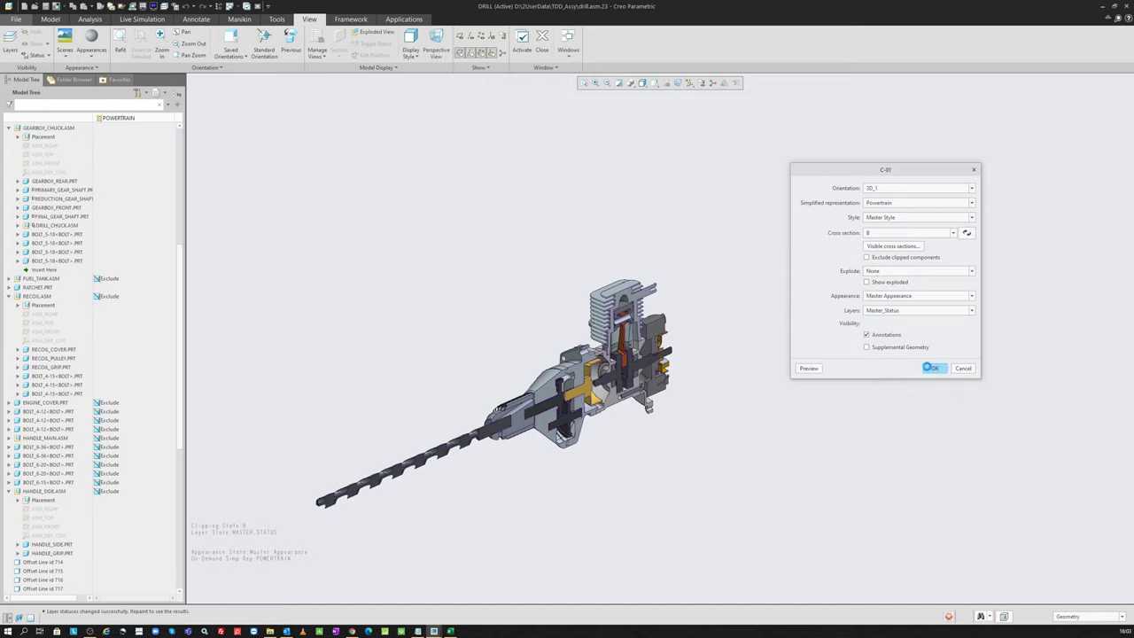
pyautogui.click(932, 368)
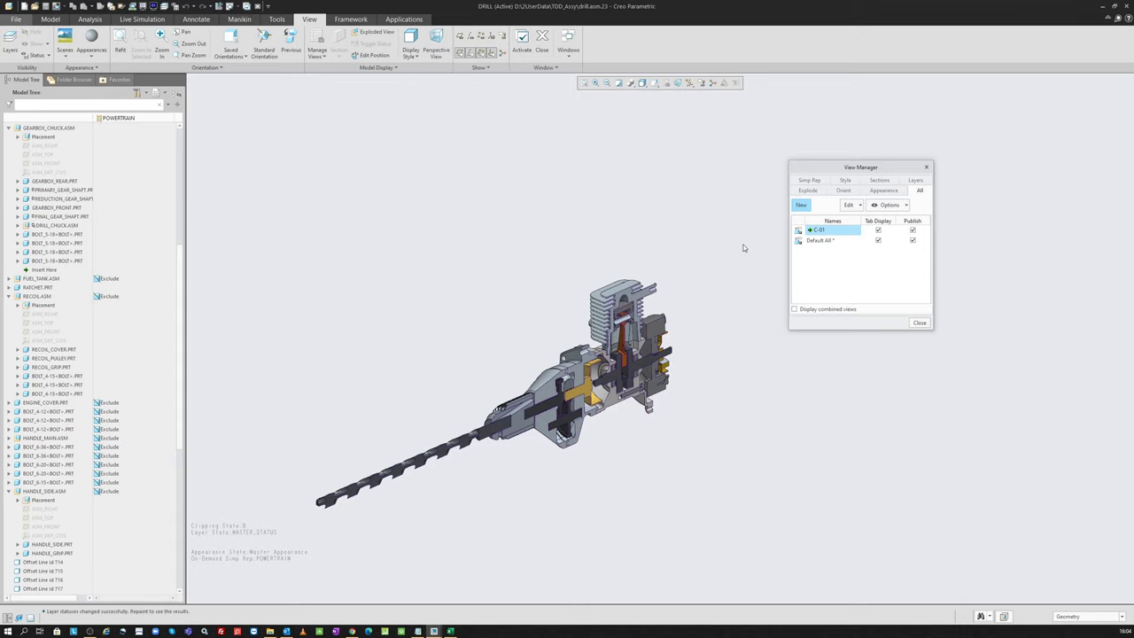
# Compare Default All with C-01, reactivate Default All, and add a new combined view
pyautogui.doubleClick(819, 241)
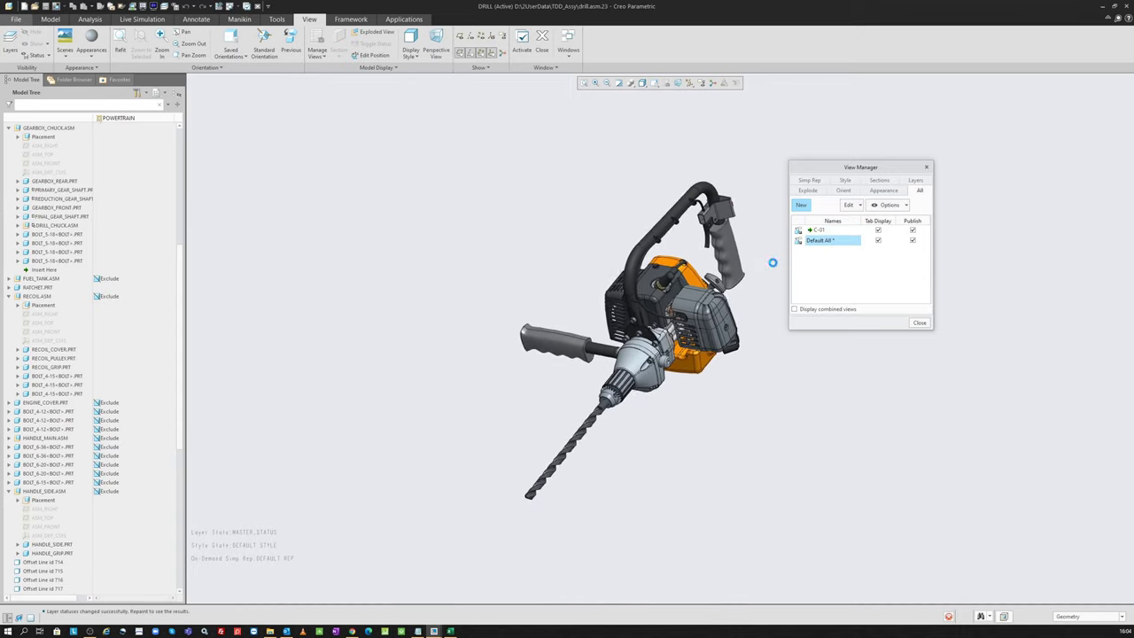
pyautogui.doubleClick(829, 231)
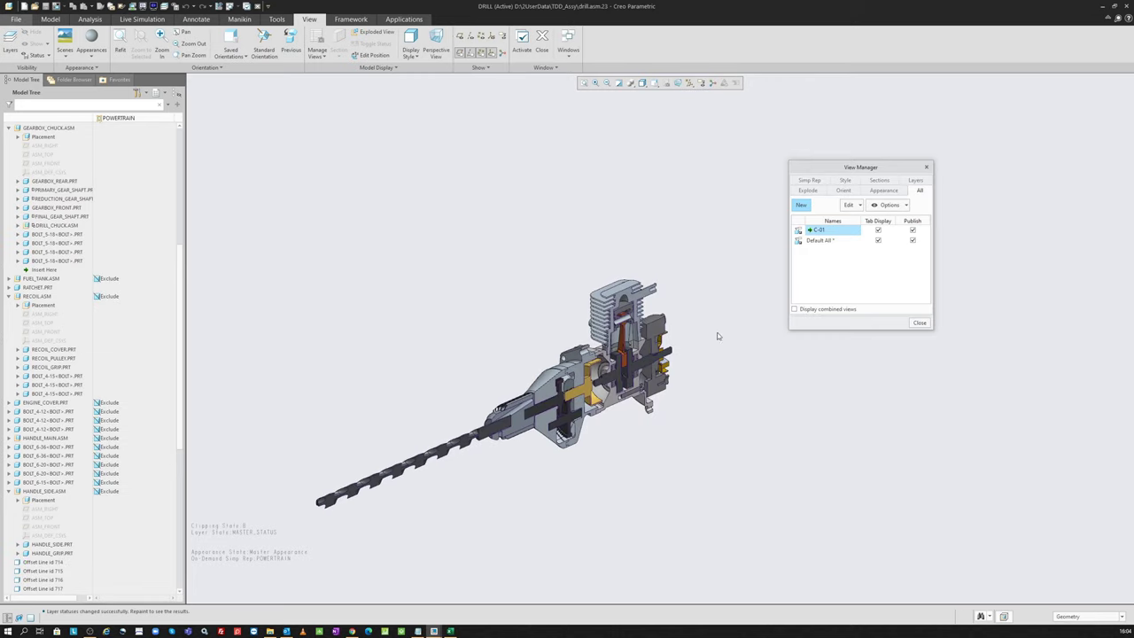
pyautogui.rightClick(830, 241)
pyautogui.click(832, 259)
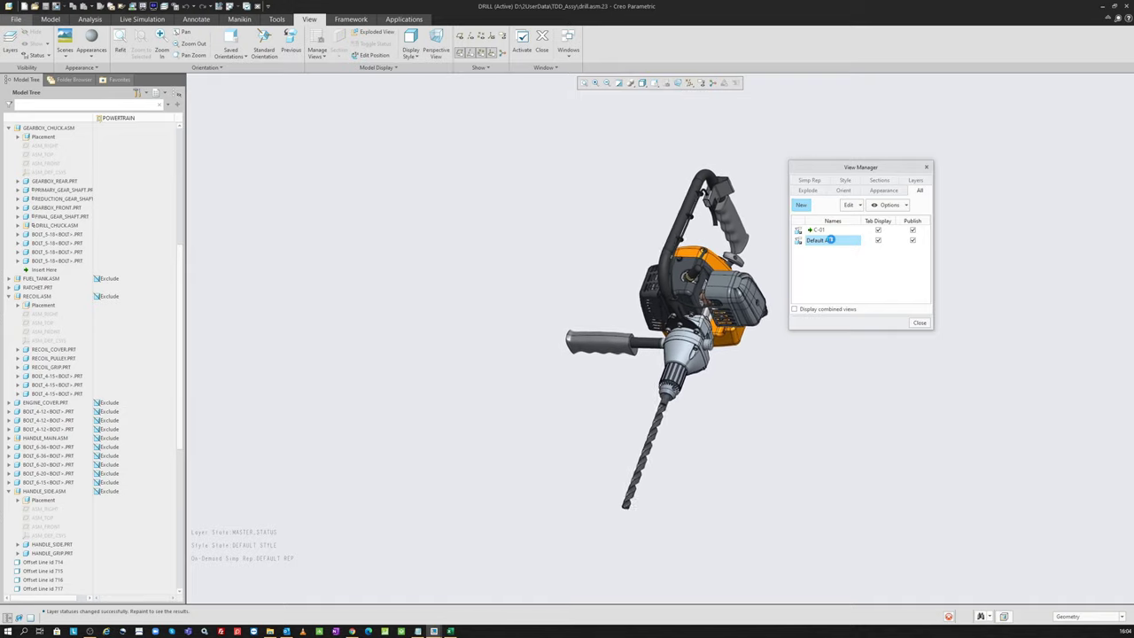
pyautogui.click(800, 205)
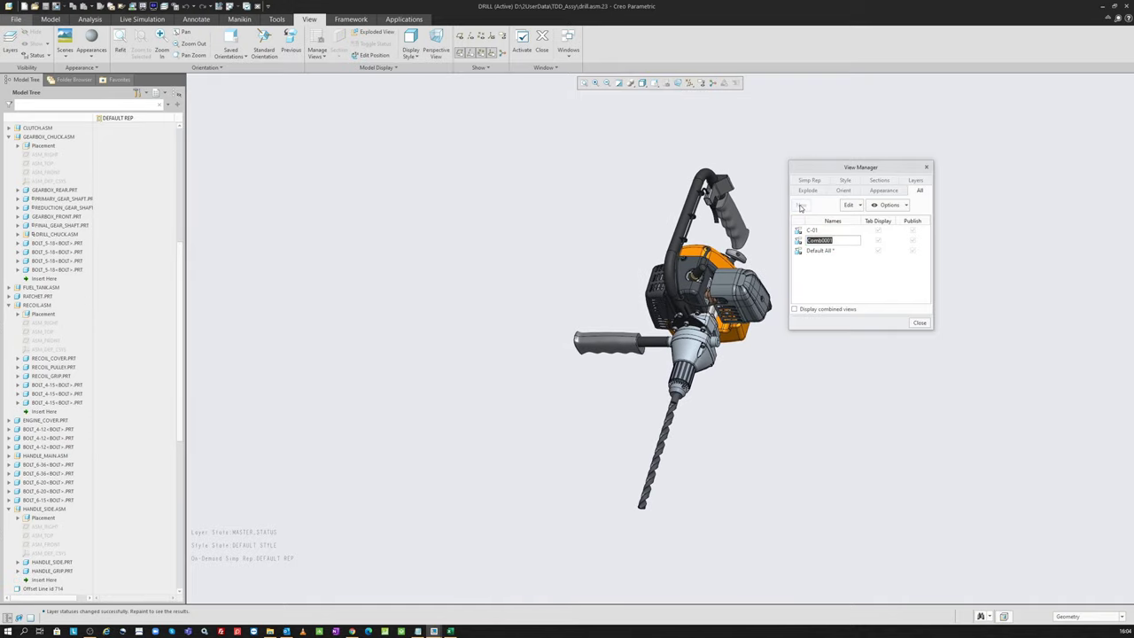
# Name the new combined view C-02, reference the existing states, and open its definition
pyautogui.write('C-')
pyautogui.write('2')
pyautogui.press('Return')
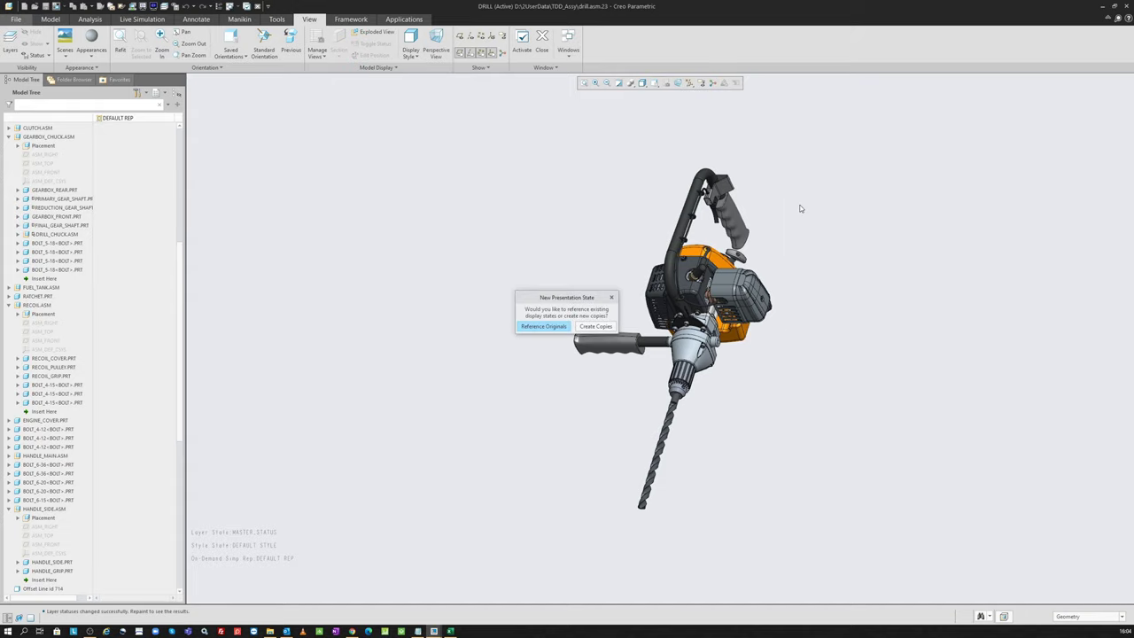
pyautogui.click(543, 326)
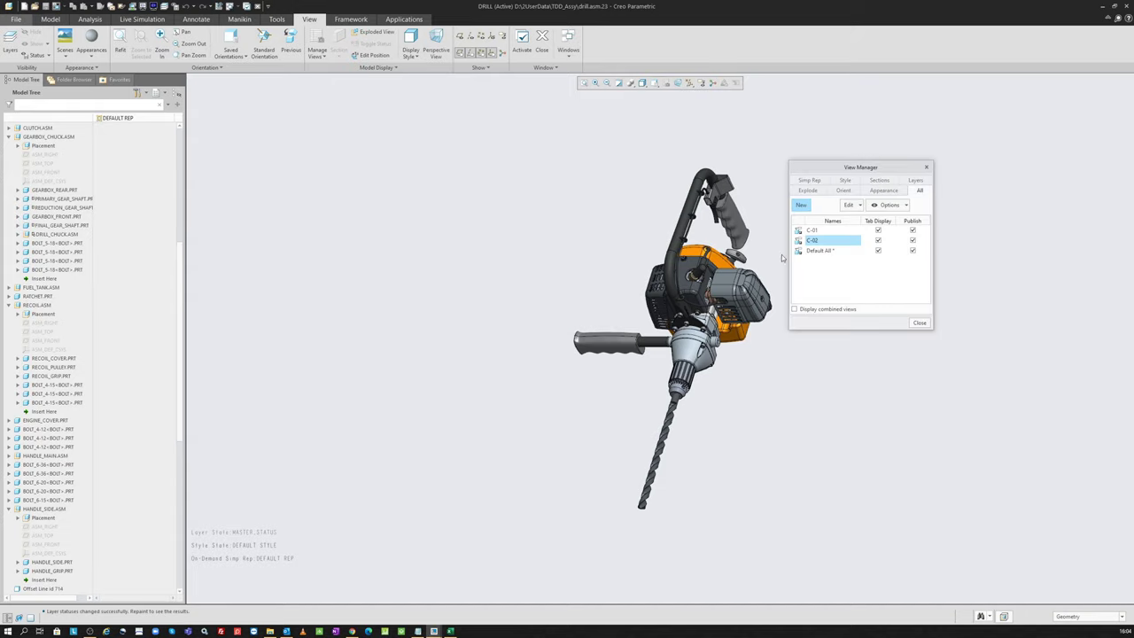
pyautogui.rightClick(832, 241)
pyautogui.click(857, 263)
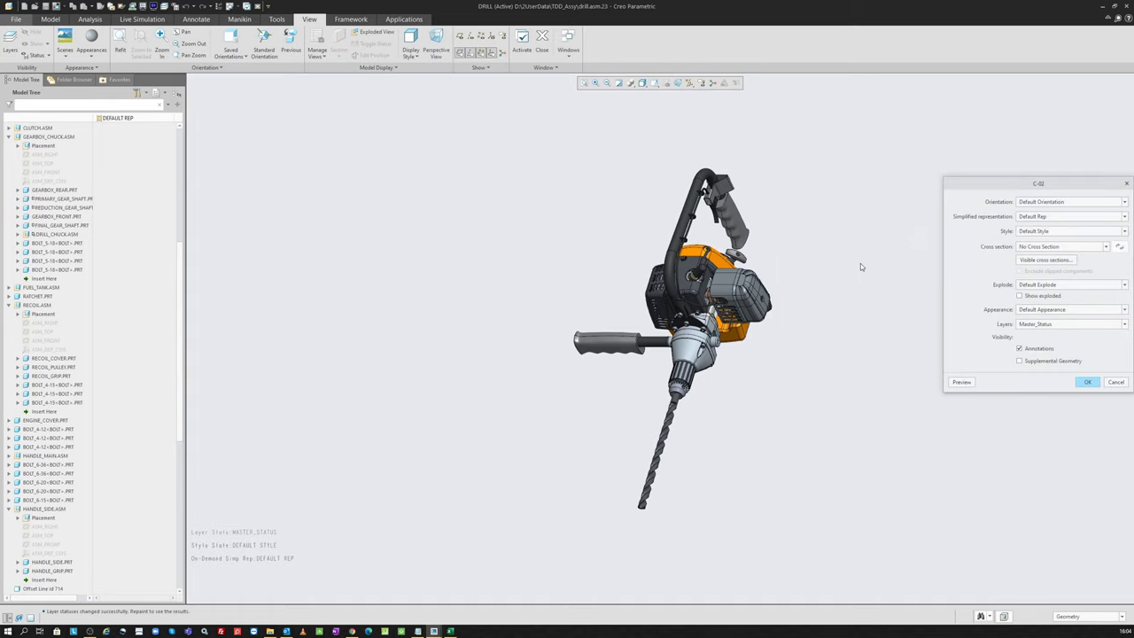
pyautogui.moveTo(1027, 185); pyautogui.dragTo(898, 178)
# Give C-02 the 3D_2 orientation, Default Rep and Covers_No_Hidden style, previewing the result
pyautogui.click(912, 195)
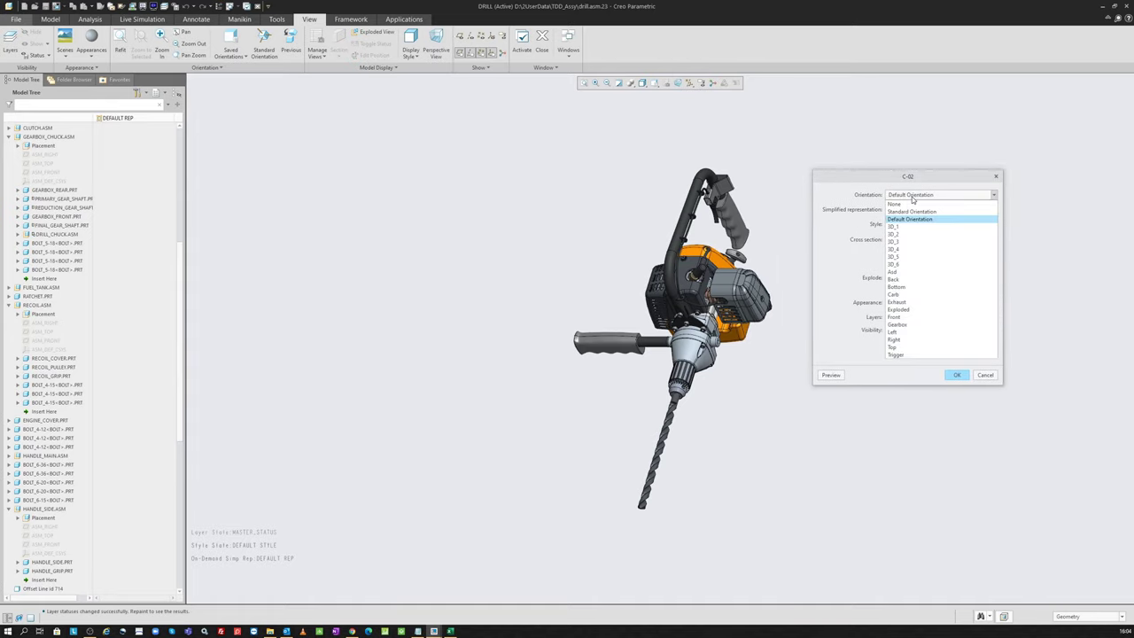
pyautogui.click(907, 234)
pyautogui.click(830, 375)
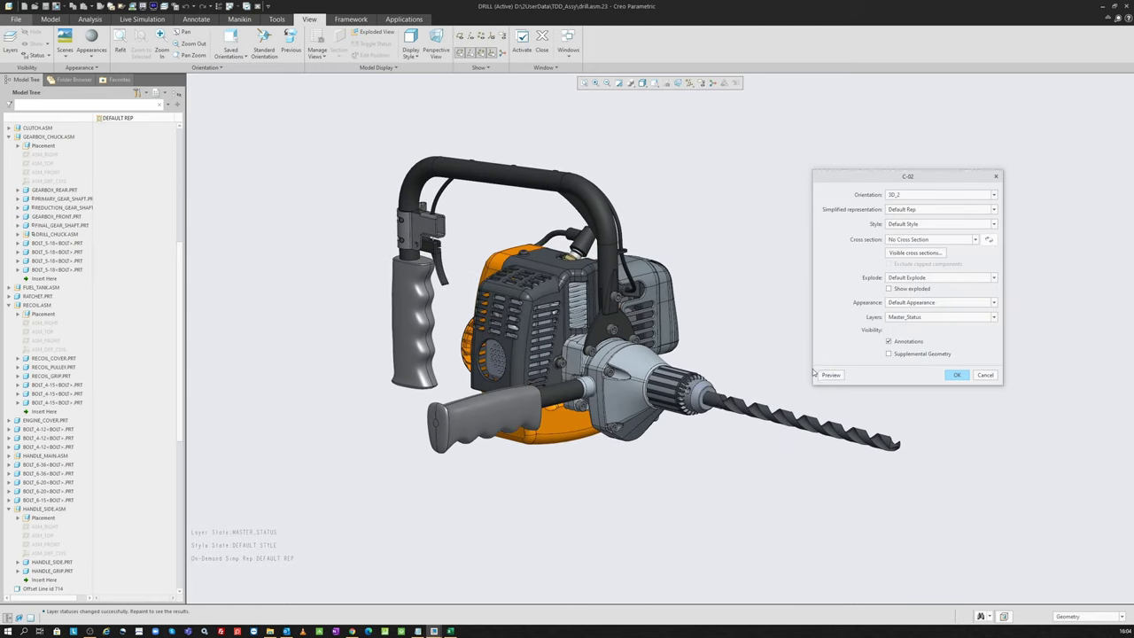
pyautogui.click(899, 211)
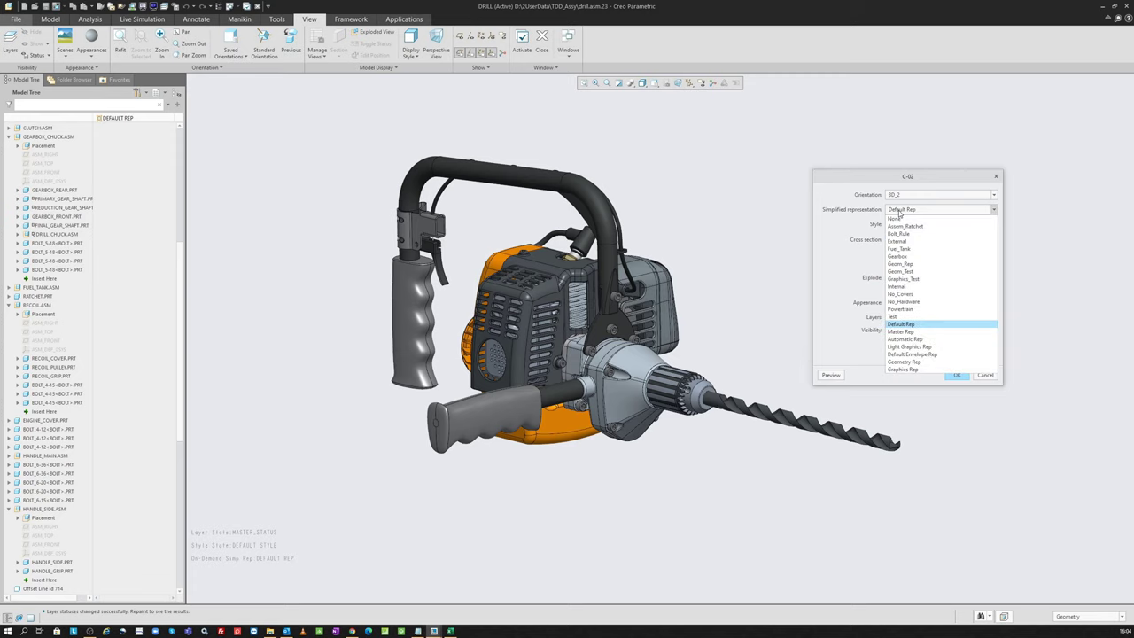
pyautogui.press('Escape')
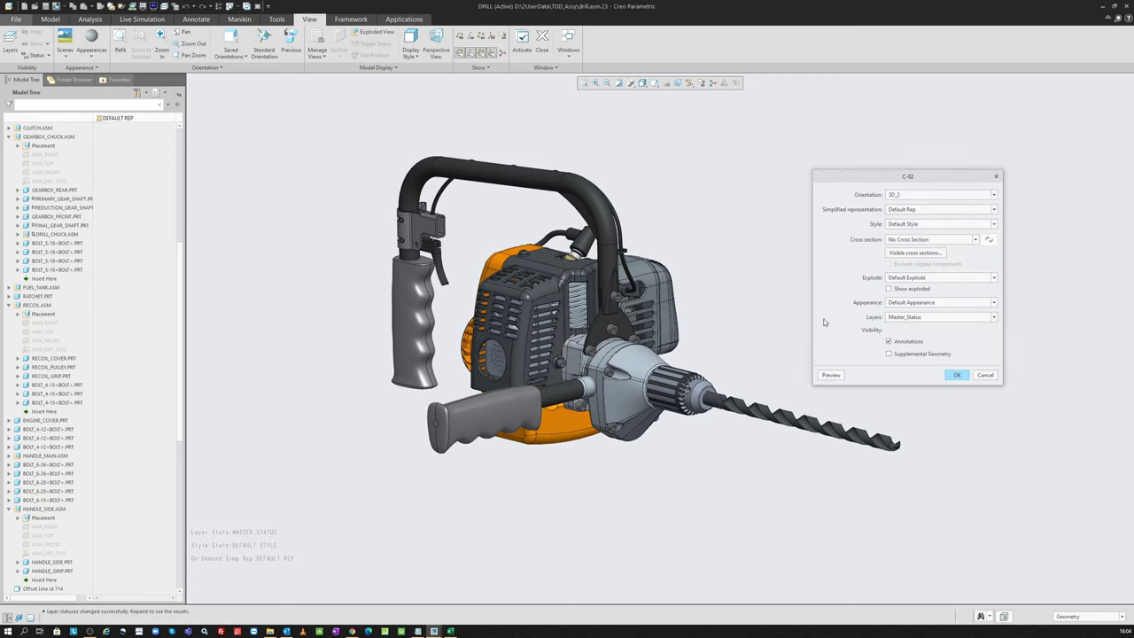
pyautogui.click(895, 226)
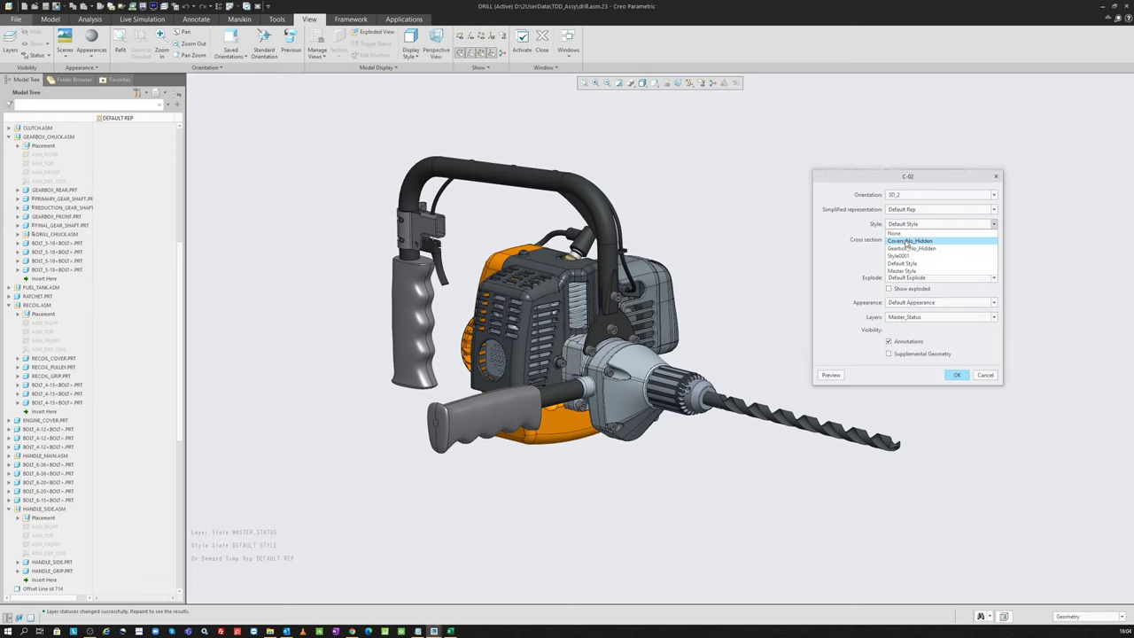
pyautogui.click(911, 245)
pyautogui.click(839, 376)
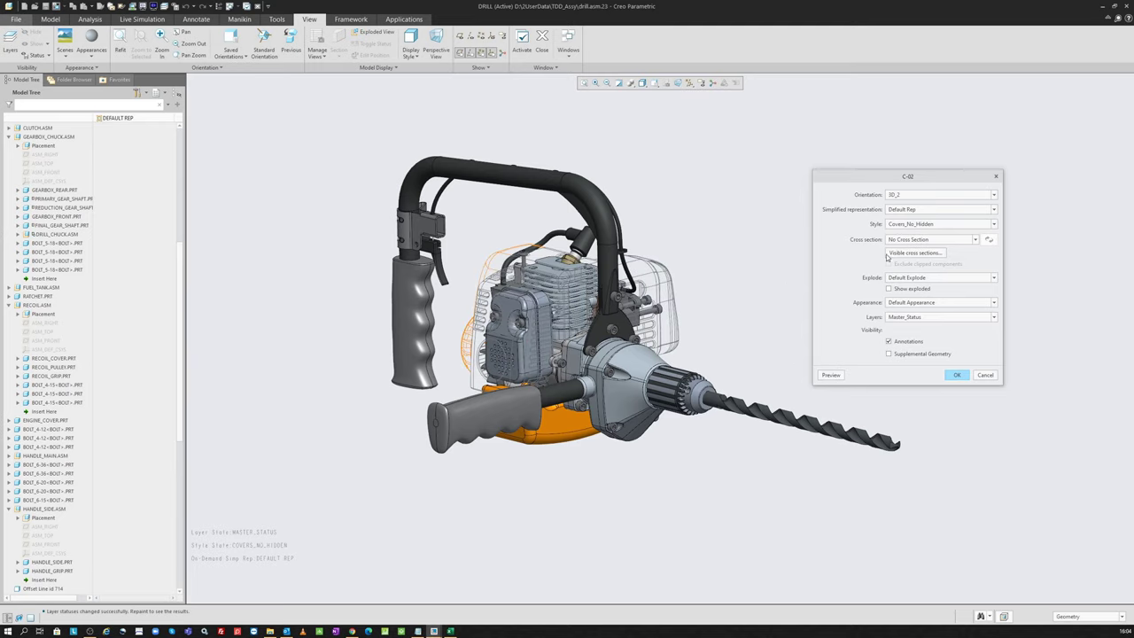
# Set C-02's explode state to None and appearance to App_State_01, preview, and save
pyautogui.click(921, 277)
pyautogui.click(895, 293)
pyautogui.click(907, 304)
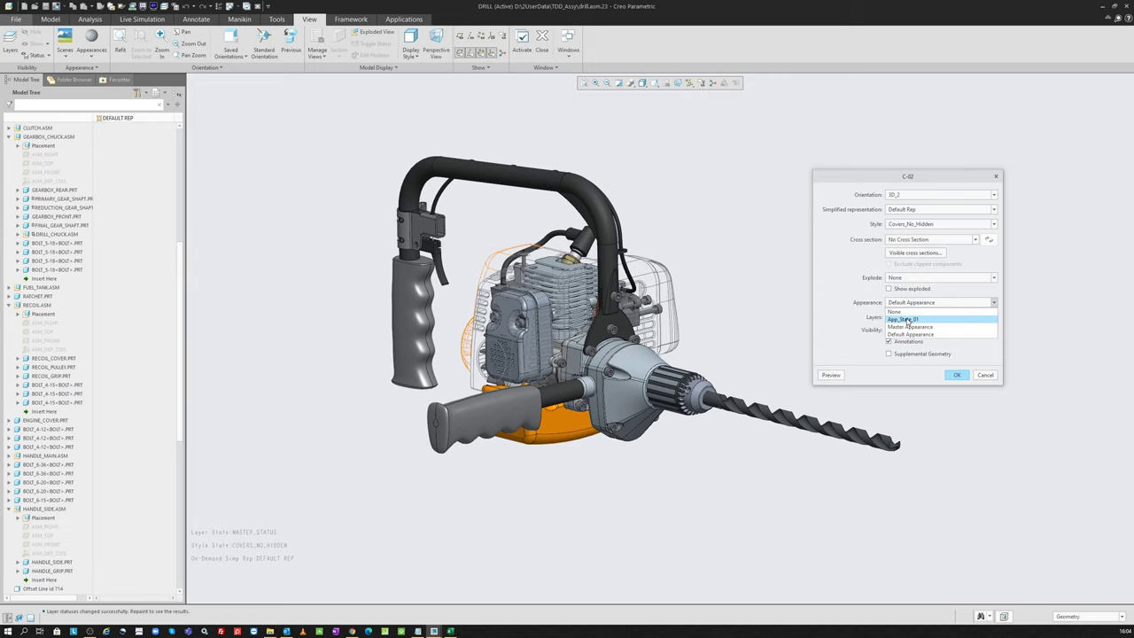
pyautogui.click(907, 321)
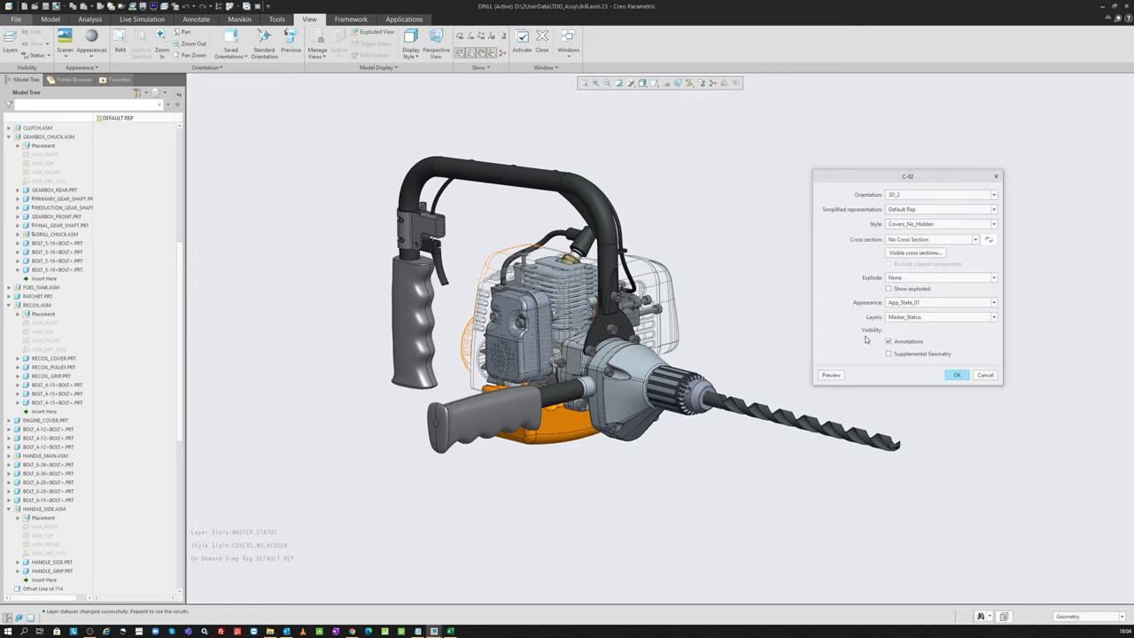
pyautogui.click(831, 375)
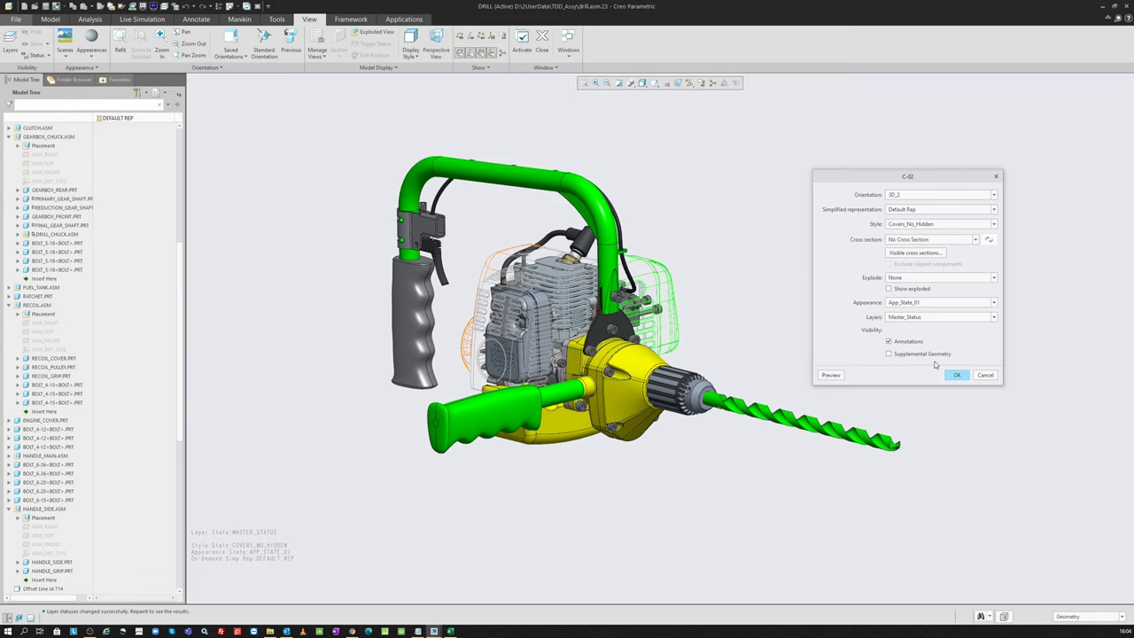
pyautogui.click(956, 375)
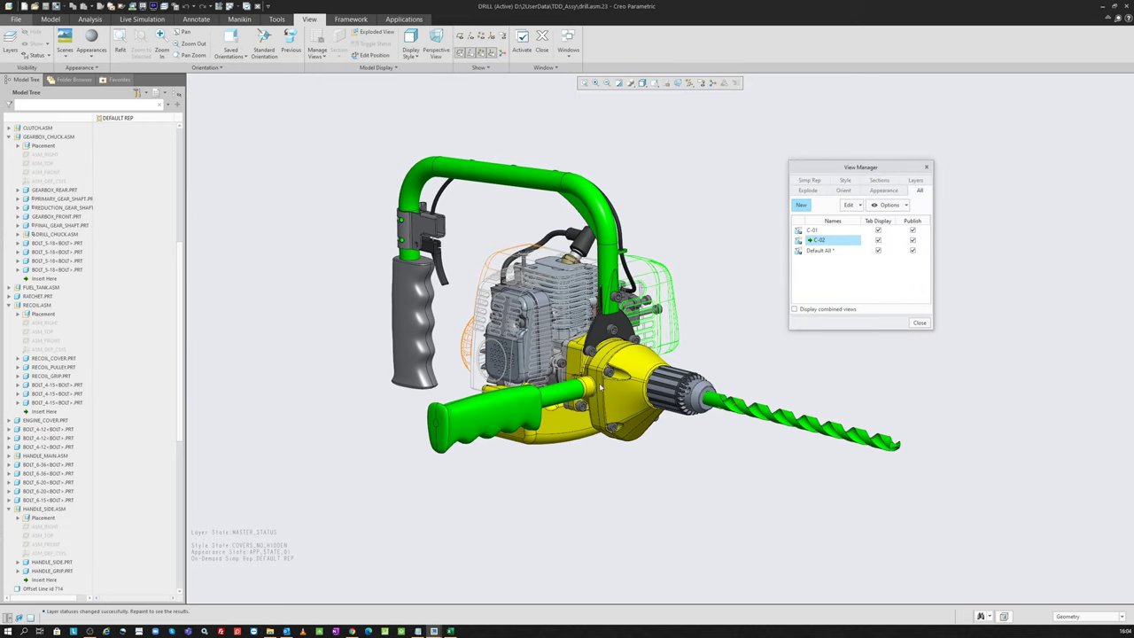
# Return to Default All and create a combined view named Explode referencing the original states
pyautogui.click(820, 252)
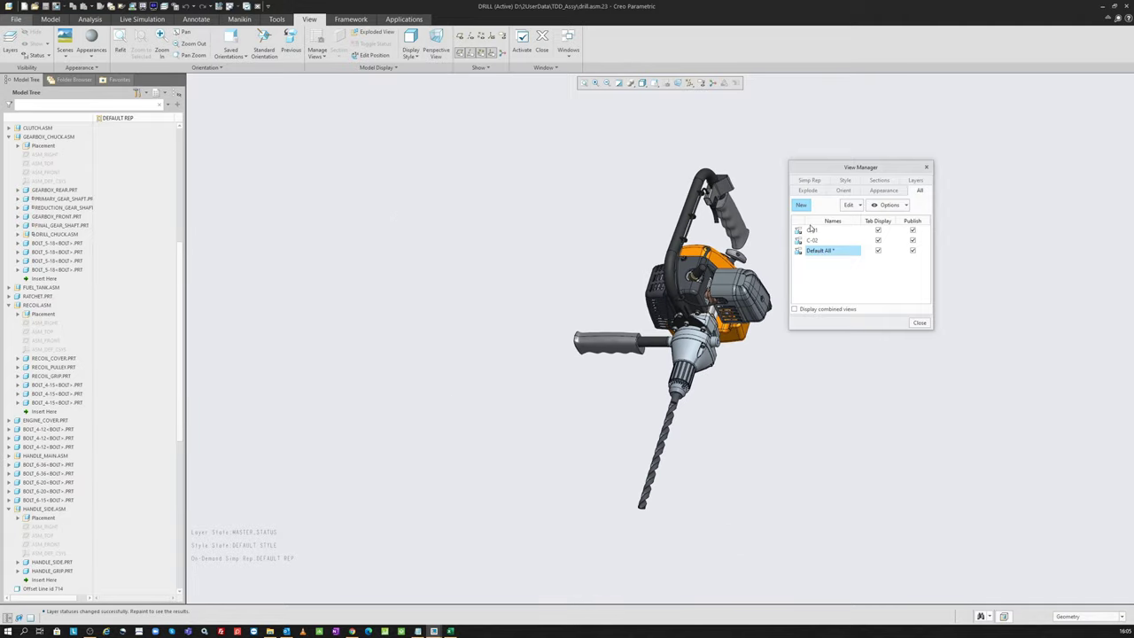
pyautogui.click(804, 206)
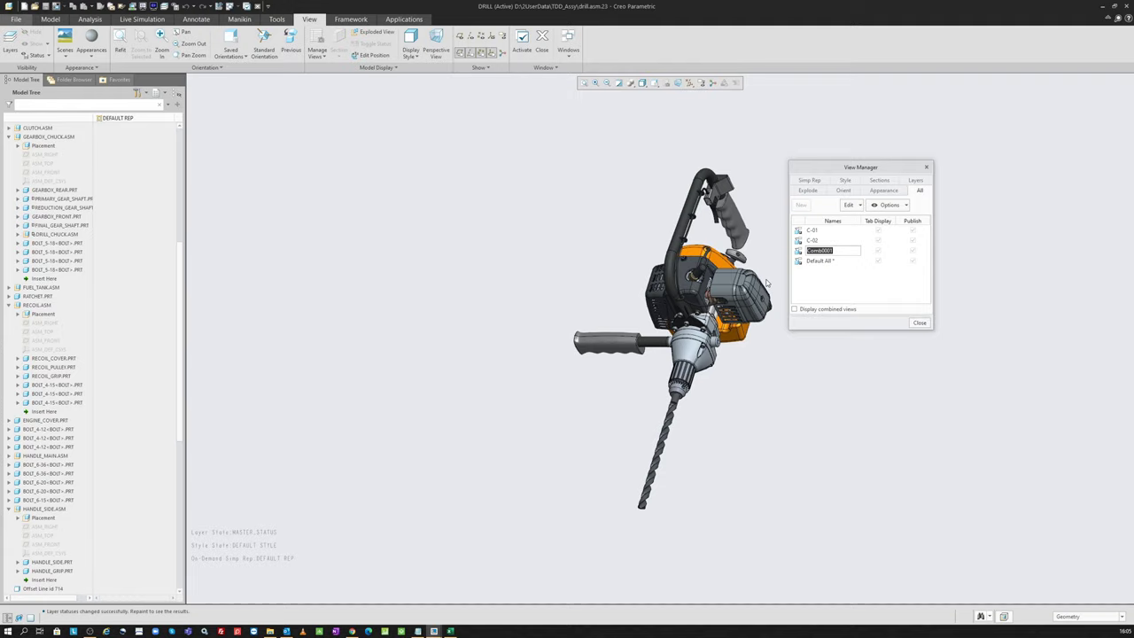
pyautogui.write('Explode')
pyautogui.press('Return')
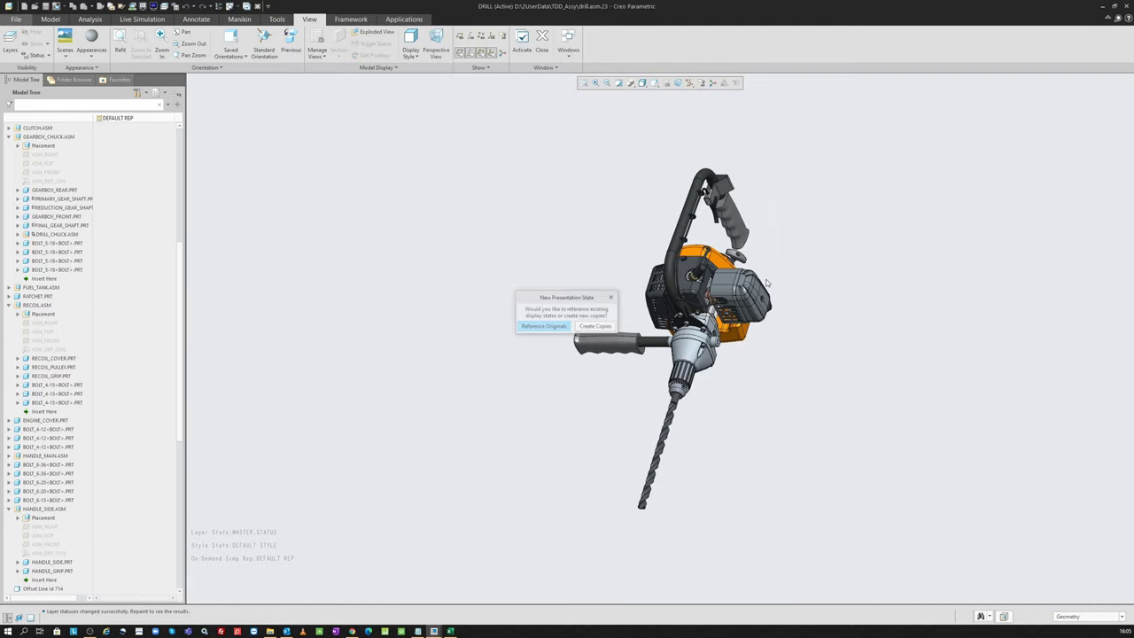
pyautogui.press('Return')
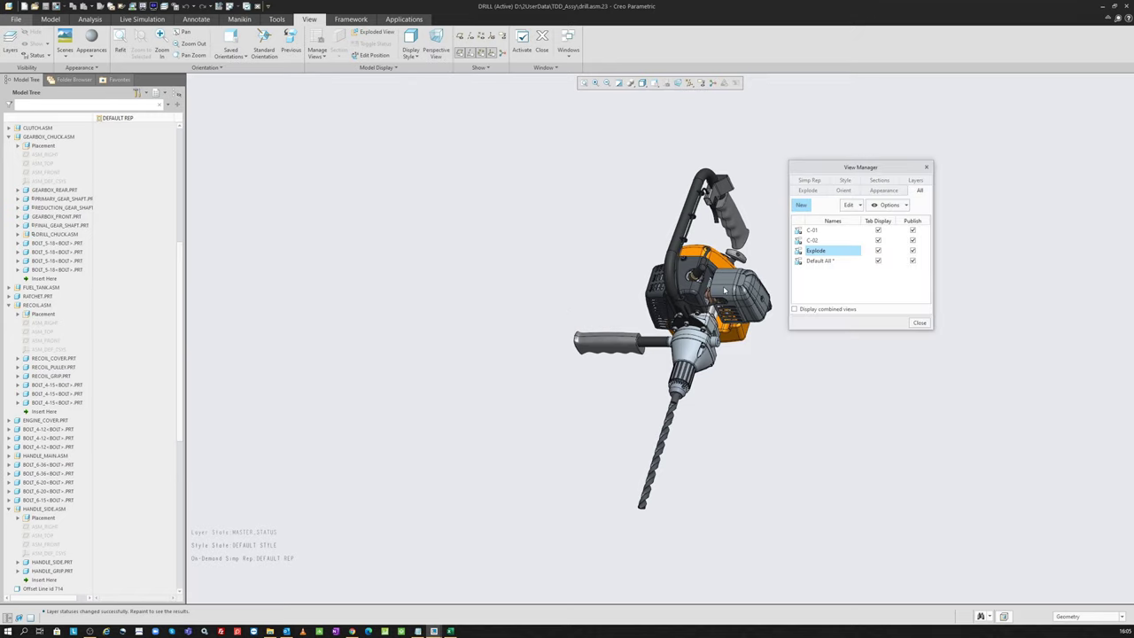
pyautogui.rightClick(820, 254)
# Open the Explode view definition and set its orientation to 3D_3 after trying 3D_1 and default
pyautogui.click(842, 273)
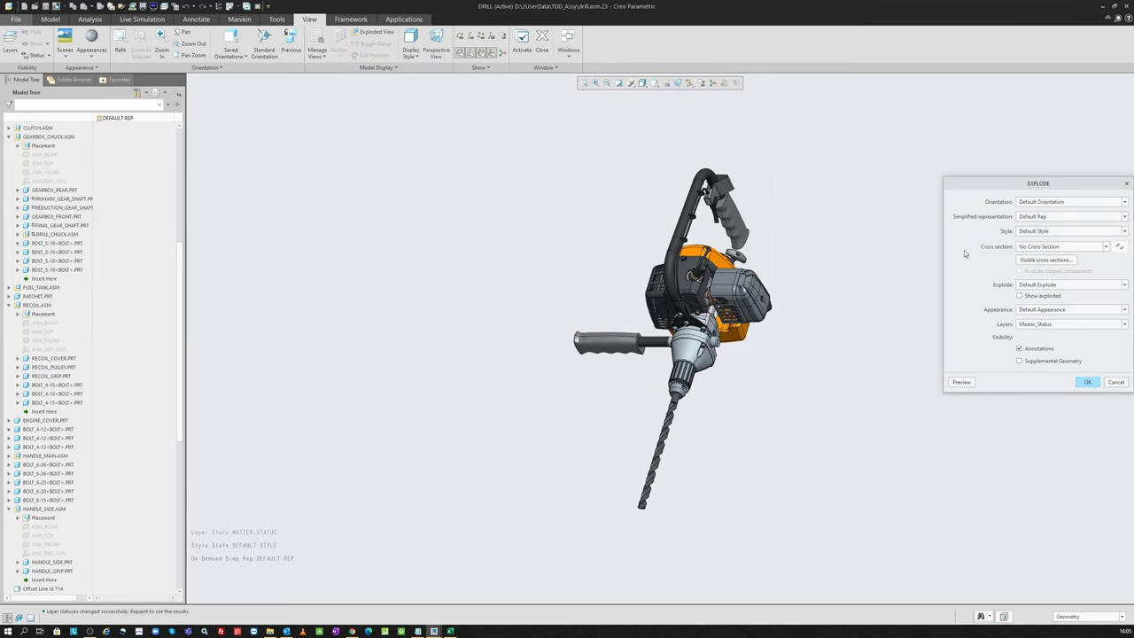
pyautogui.moveTo(1019, 186); pyautogui.dragTo(876, 179)
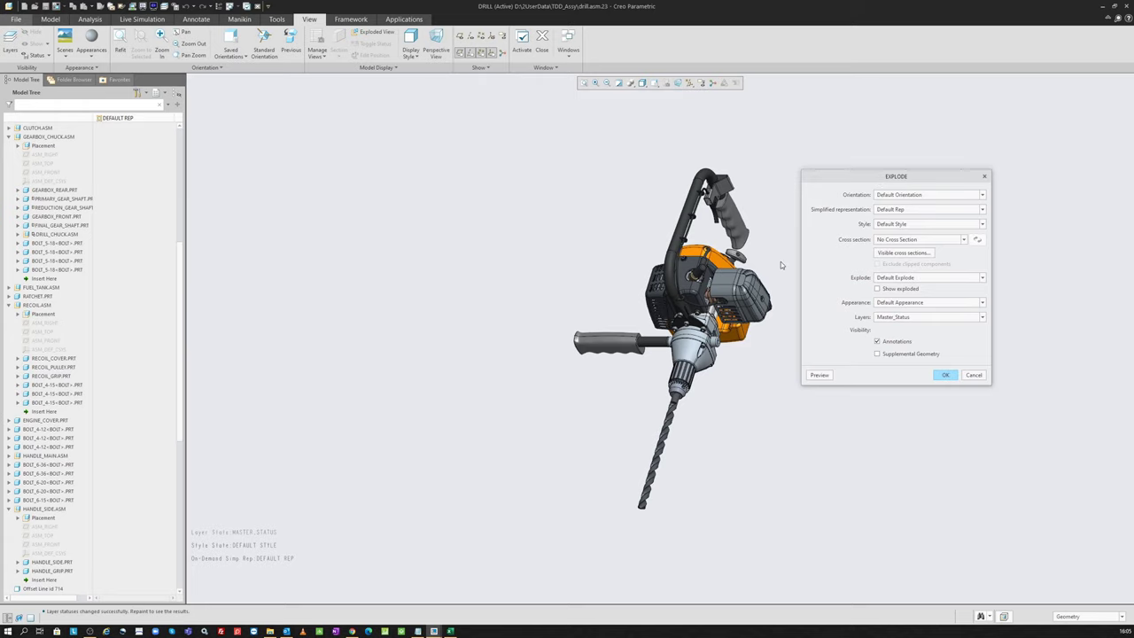
pyautogui.click(893, 195)
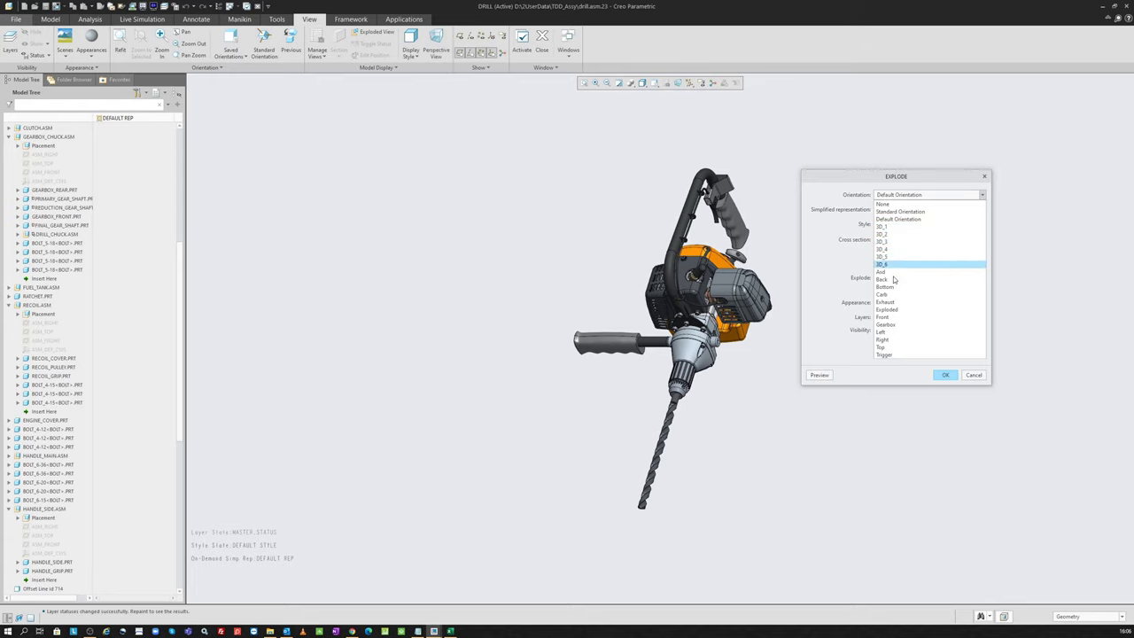
pyautogui.click(891, 227)
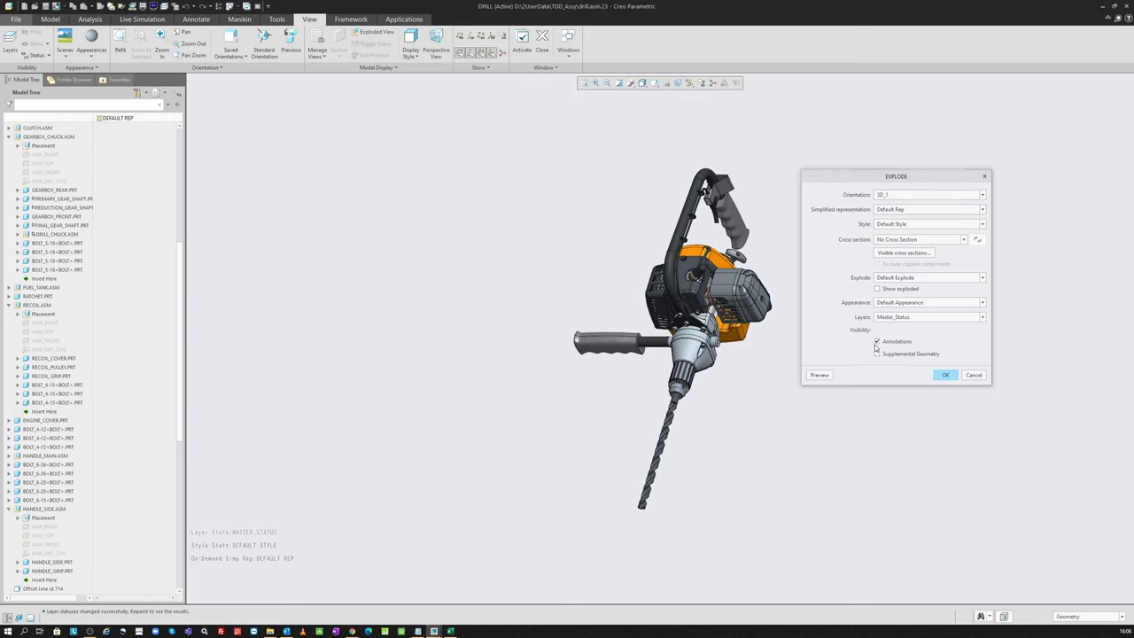
pyautogui.click(820, 375)
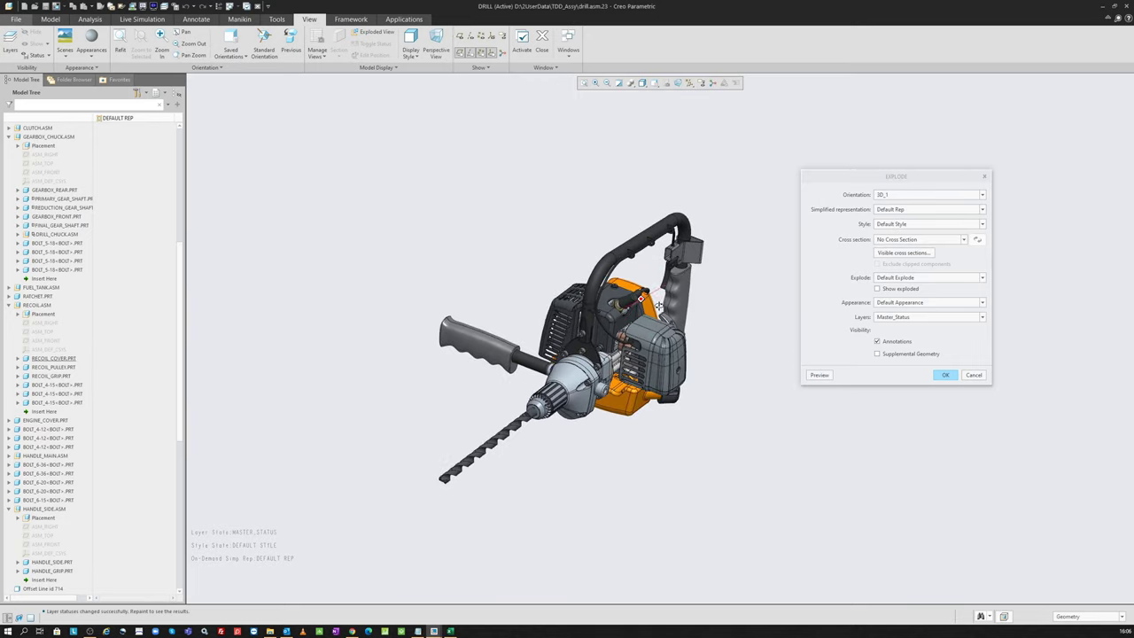
pyautogui.click(891, 194)
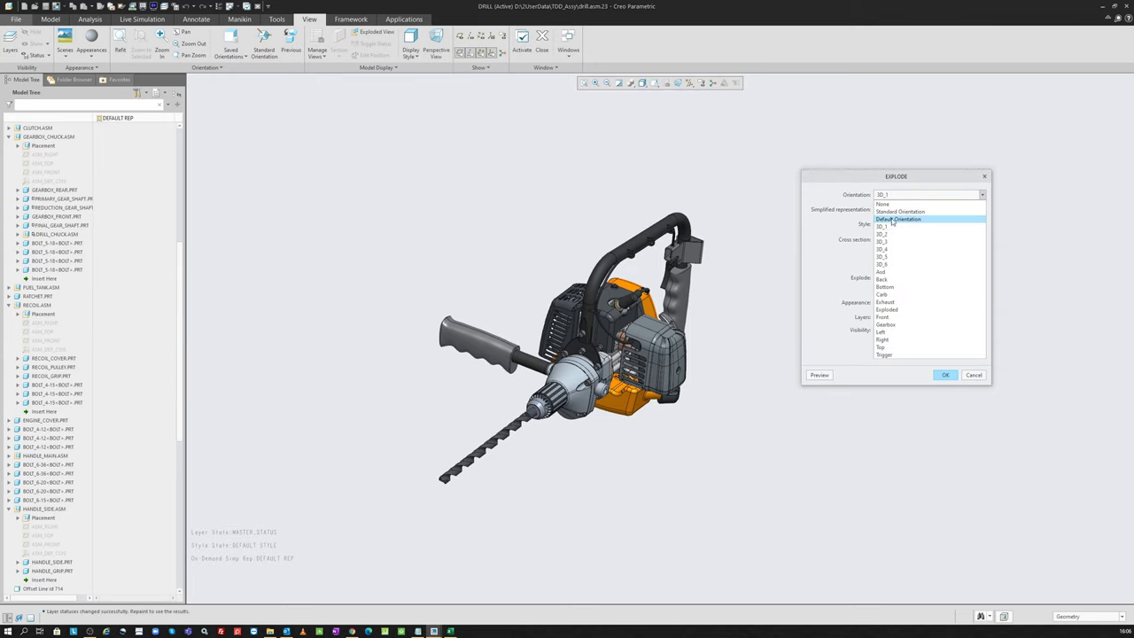
pyautogui.click(893, 219)
pyautogui.click(819, 375)
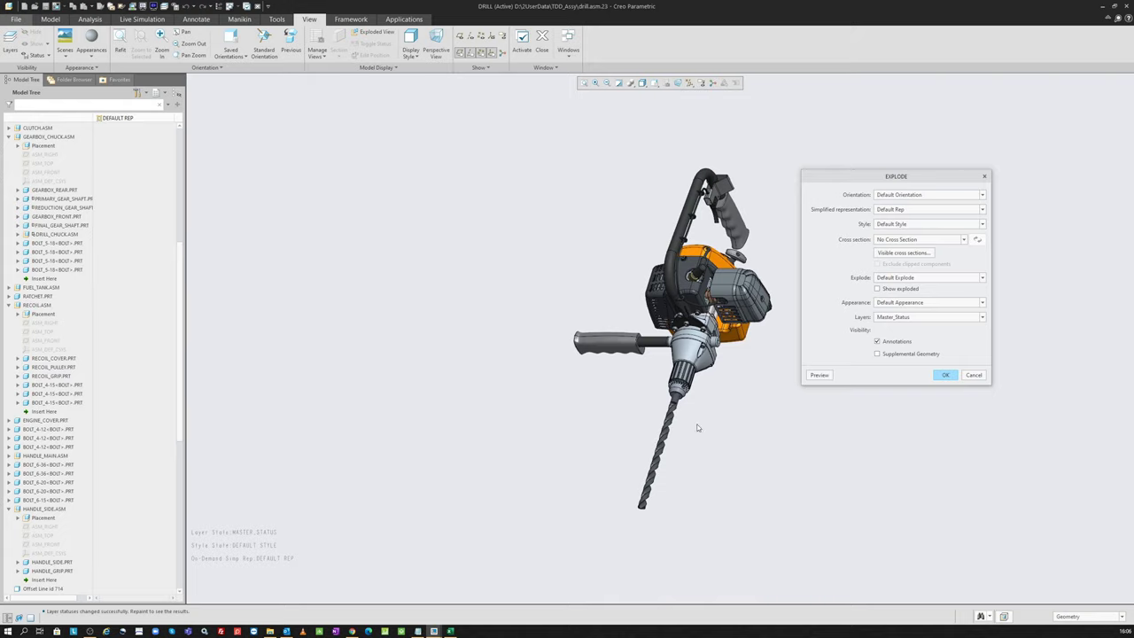
pyautogui.click(890, 194)
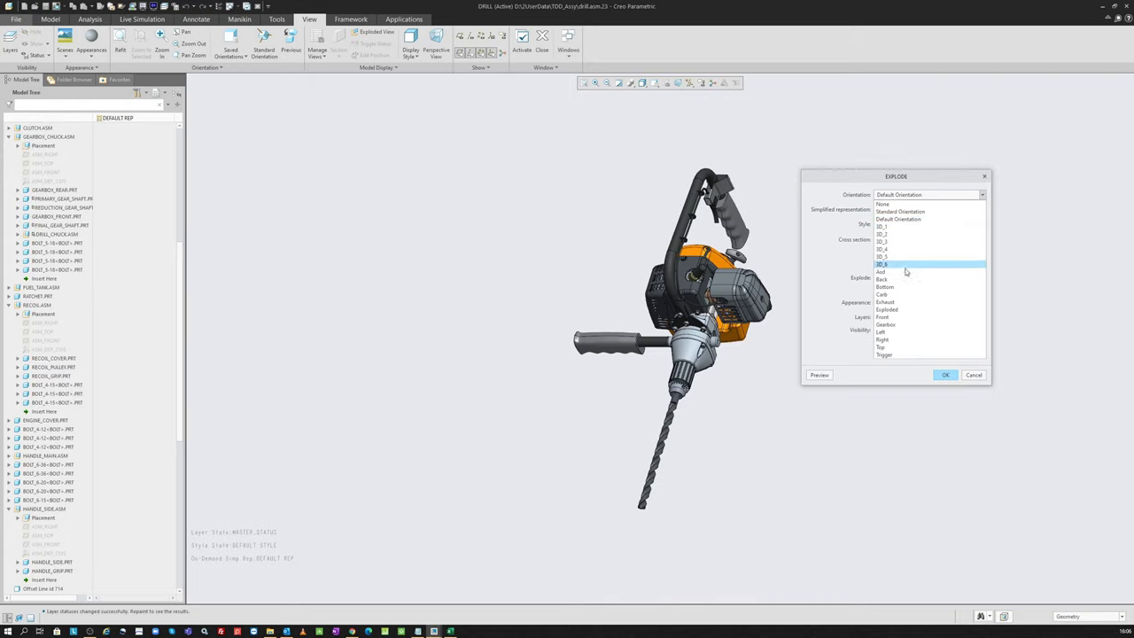
pyautogui.click(887, 241)
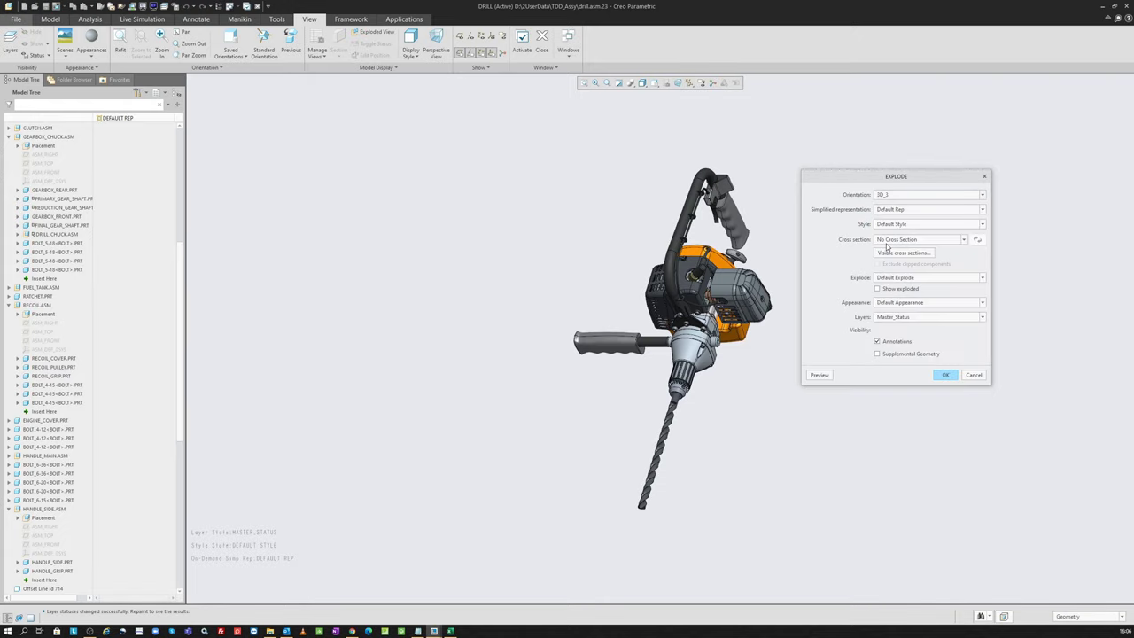
pyautogui.click(819, 375)
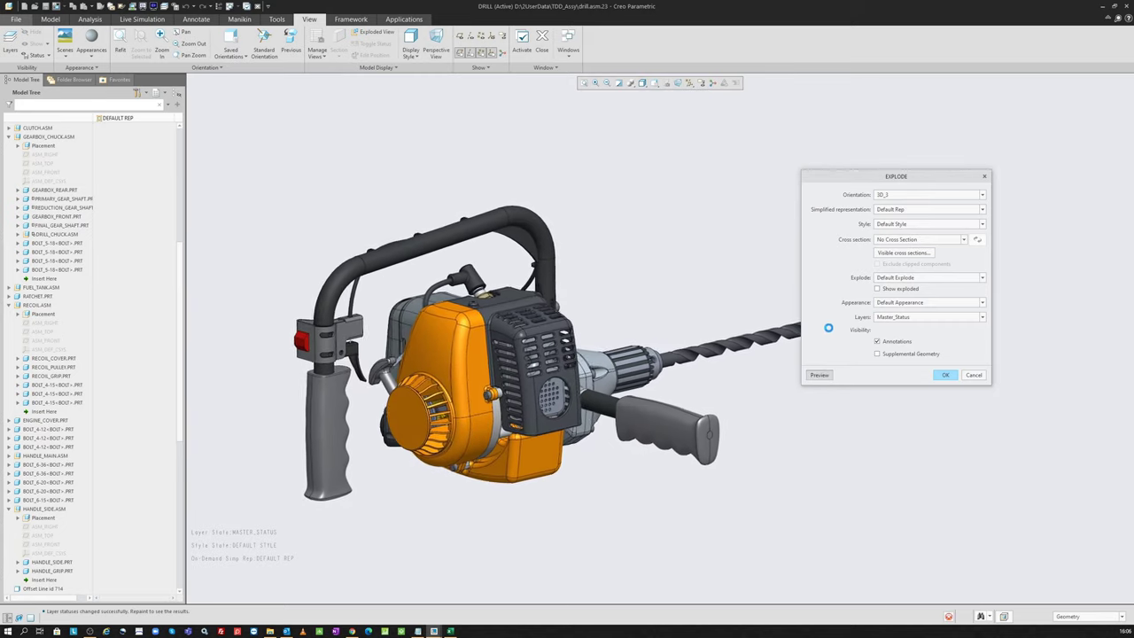
# Set the explode state to Assembly_Explode with Show exploded on, preview, and save
pyautogui.scroll(-3, 717, 258)
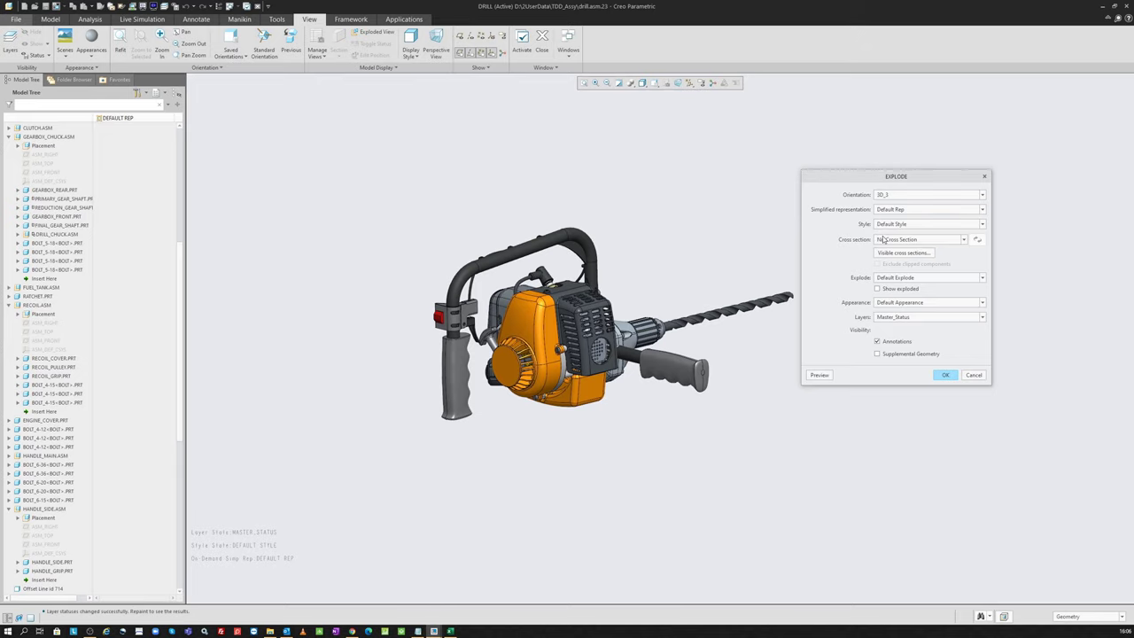
pyautogui.click(890, 278)
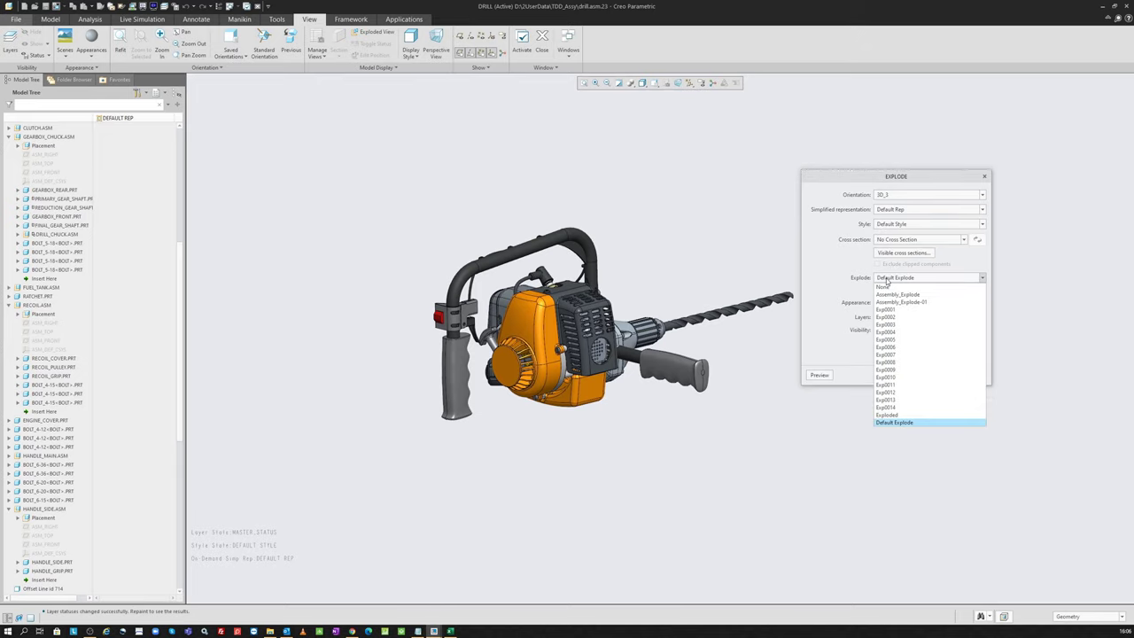
pyautogui.click(891, 294)
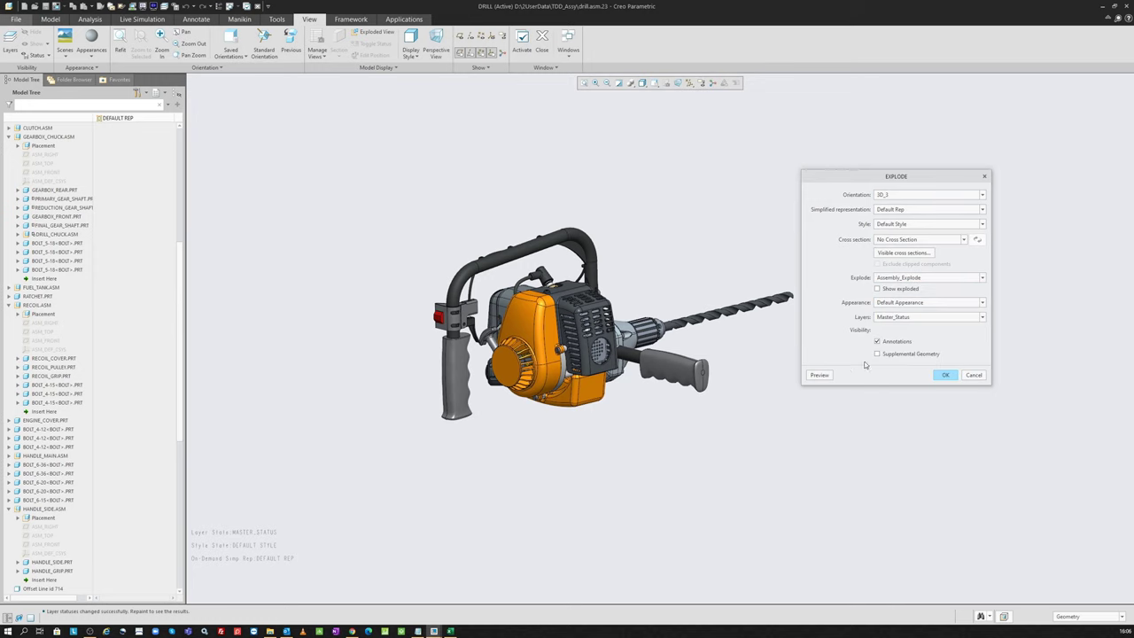
pyautogui.click(819, 374)
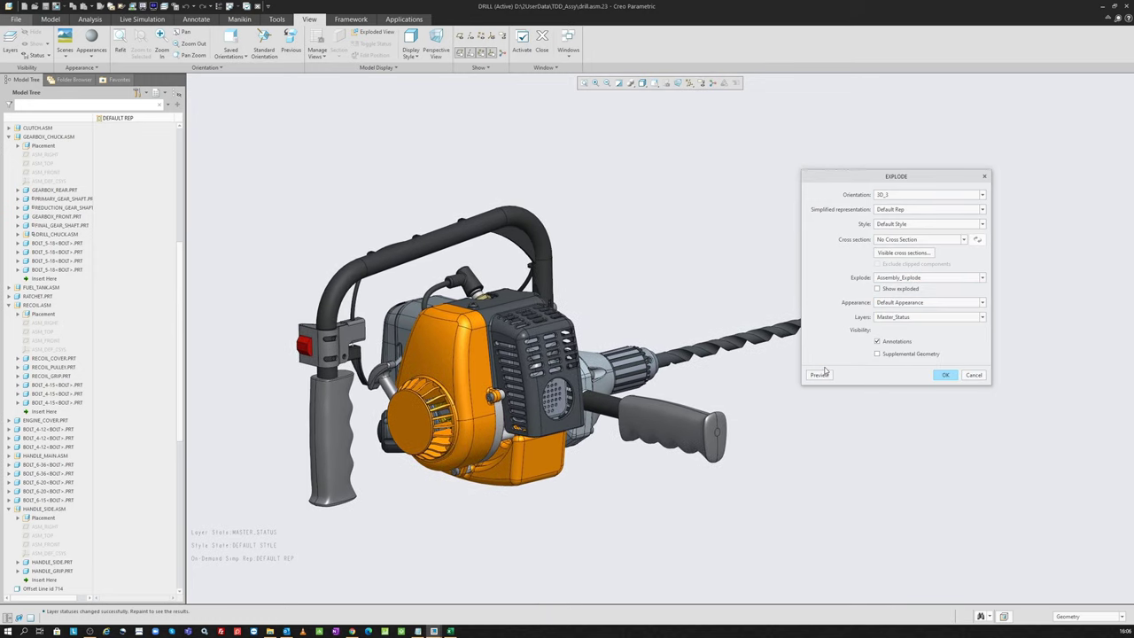
pyautogui.click(877, 289)
pyautogui.click(819, 375)
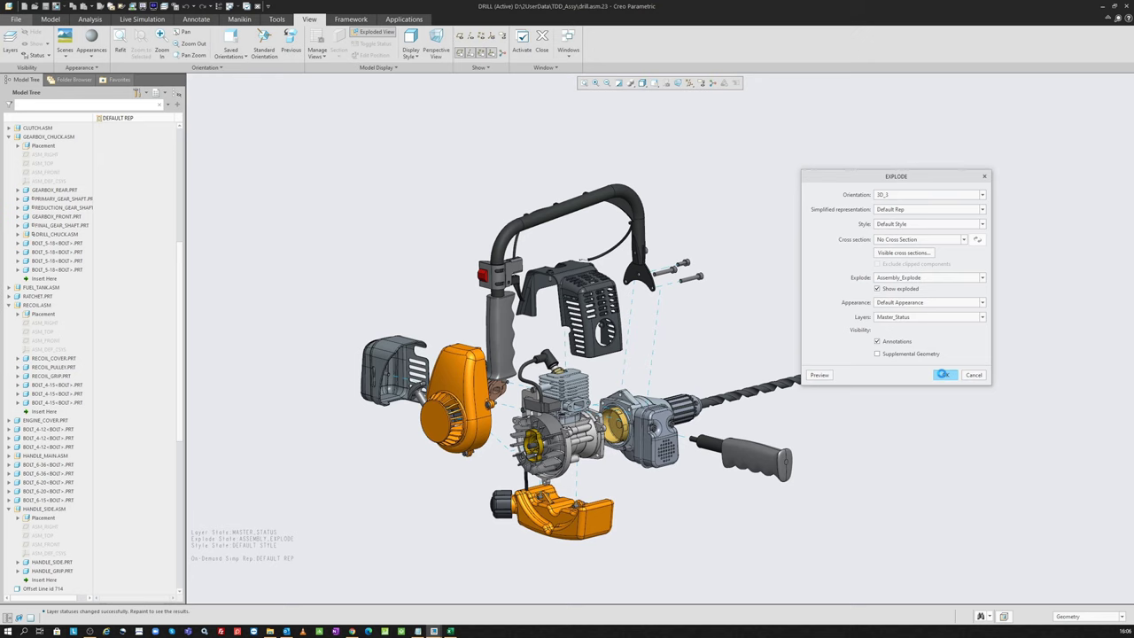
pyautogui.click(944, 375)
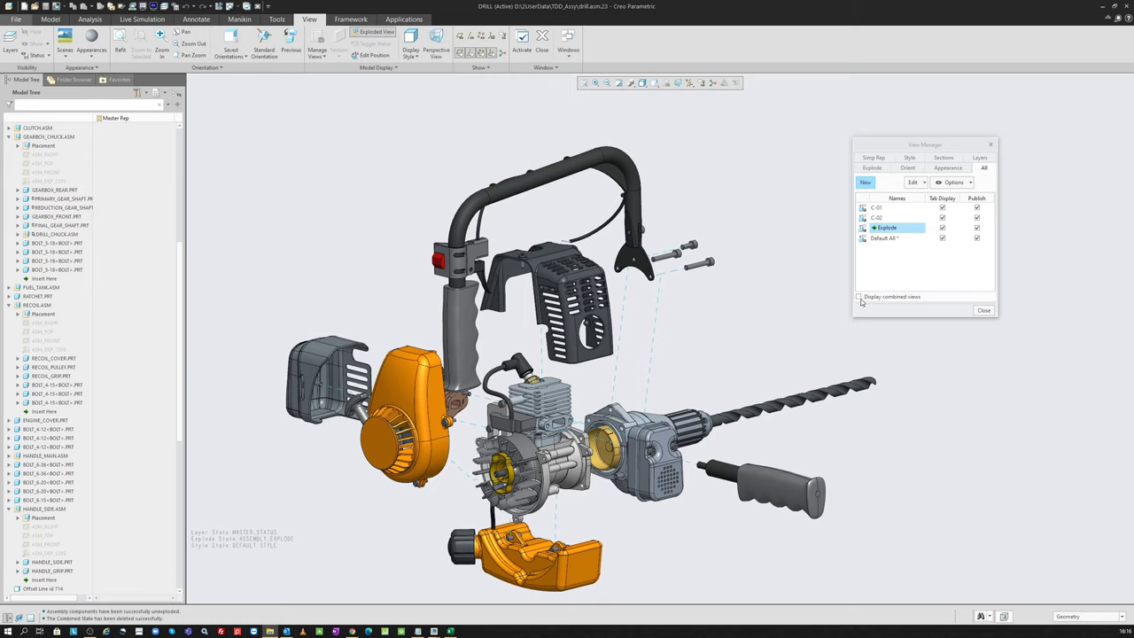
# Turn on Display combined views, test C-01, then close the View Manager
pyautogui.click(859, 298)
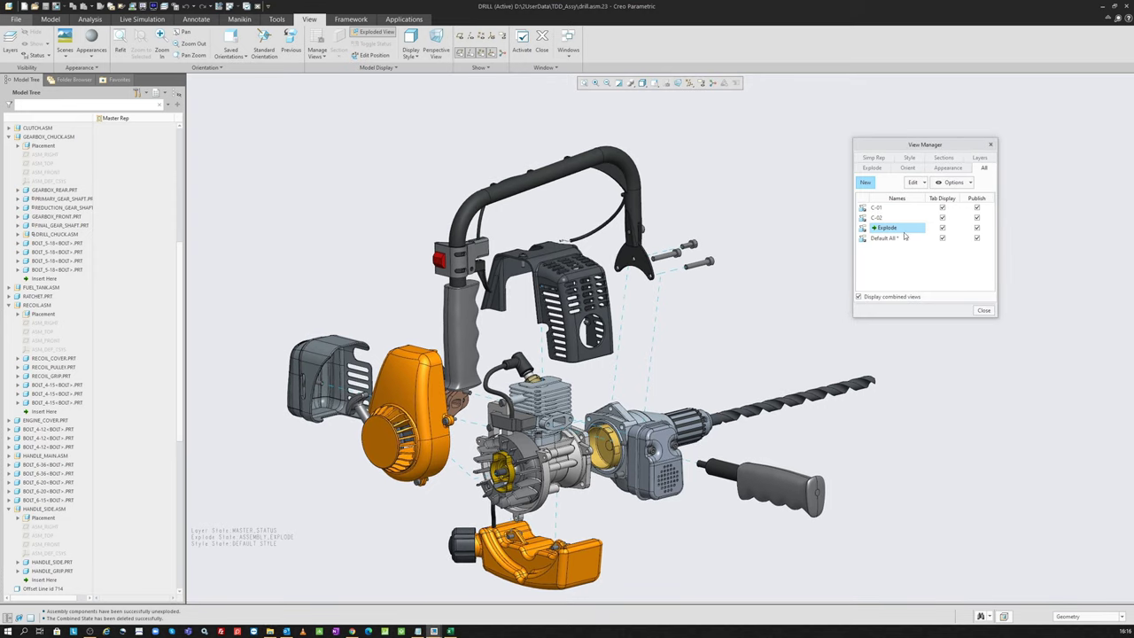
pyautogui.doubleClick(890, 209)
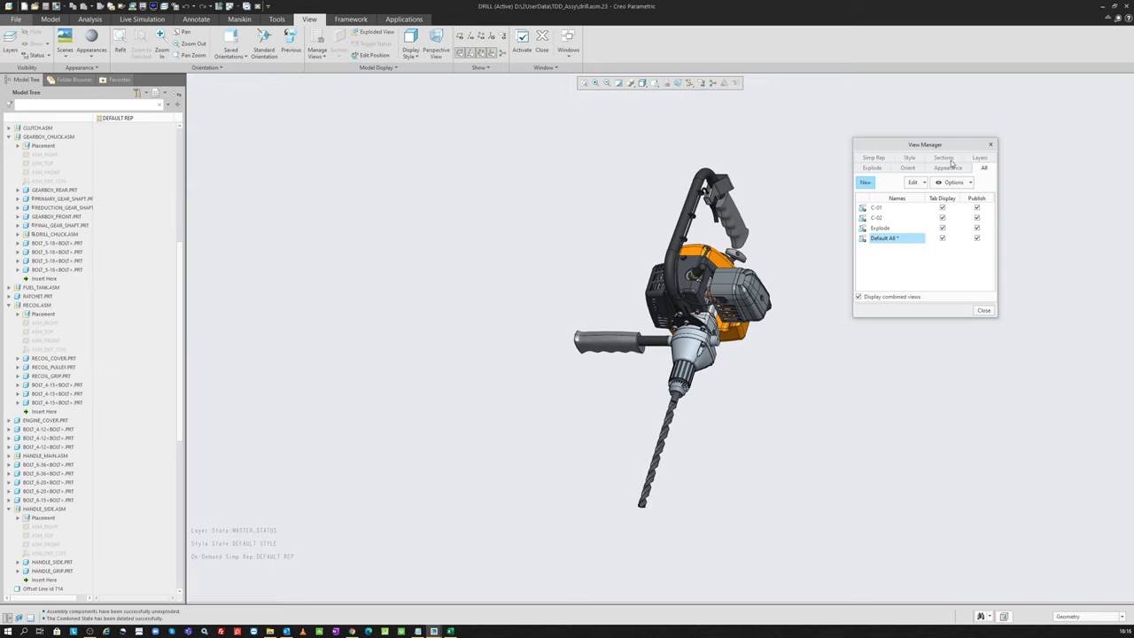
pyautogui.moveTo(953, 151); pyautogui.dragTo(943, 165)
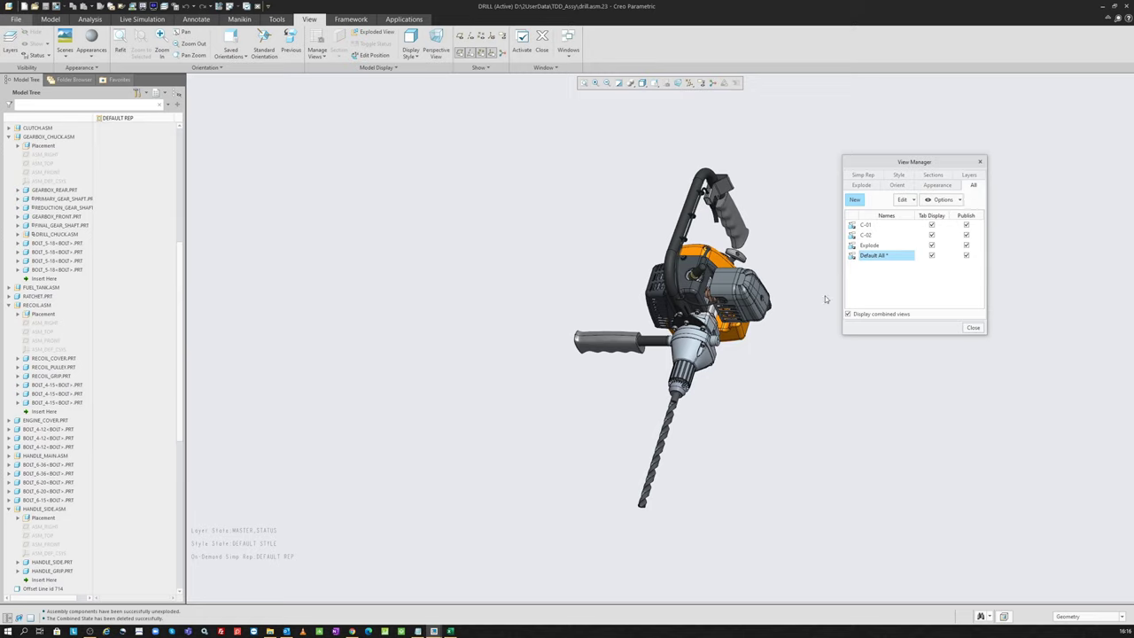
pyautogui.click(973, 328)
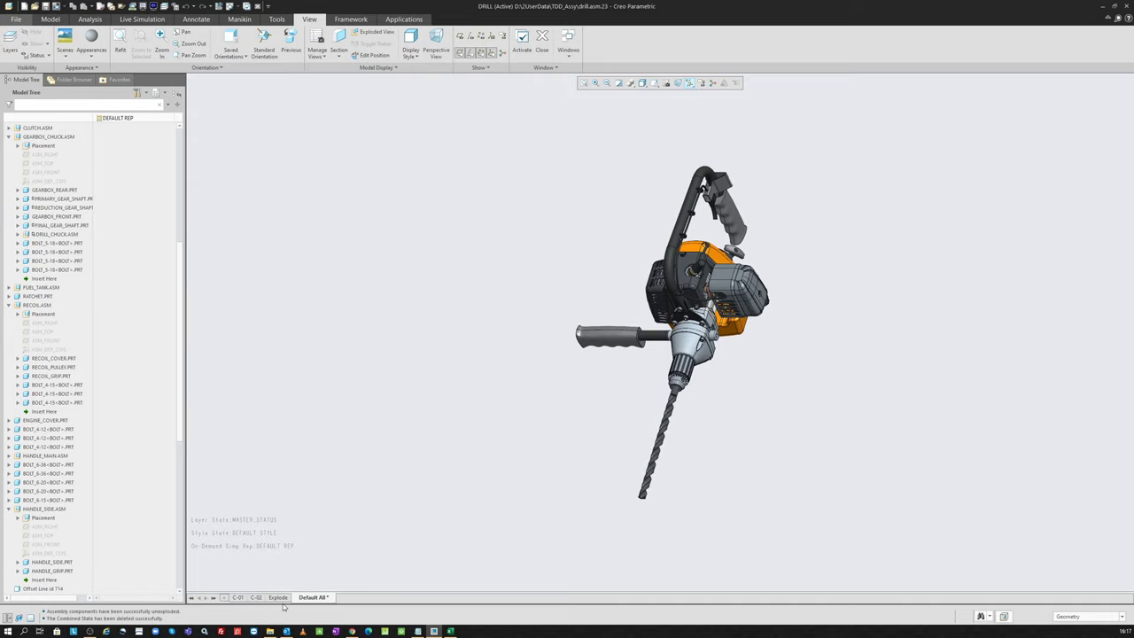
# Turn off Display combined views in the View Manager and close it
pyautogui.click(666, 82)
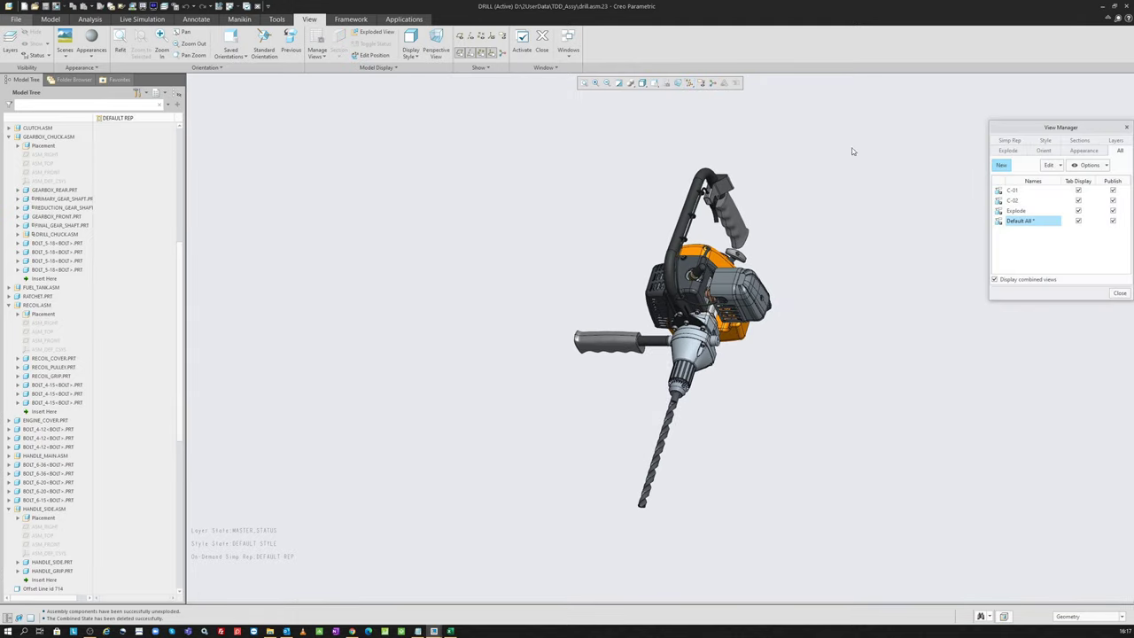
pyautogui.moveTo(1013, 134); pyautogui.dragTo(923, 128)
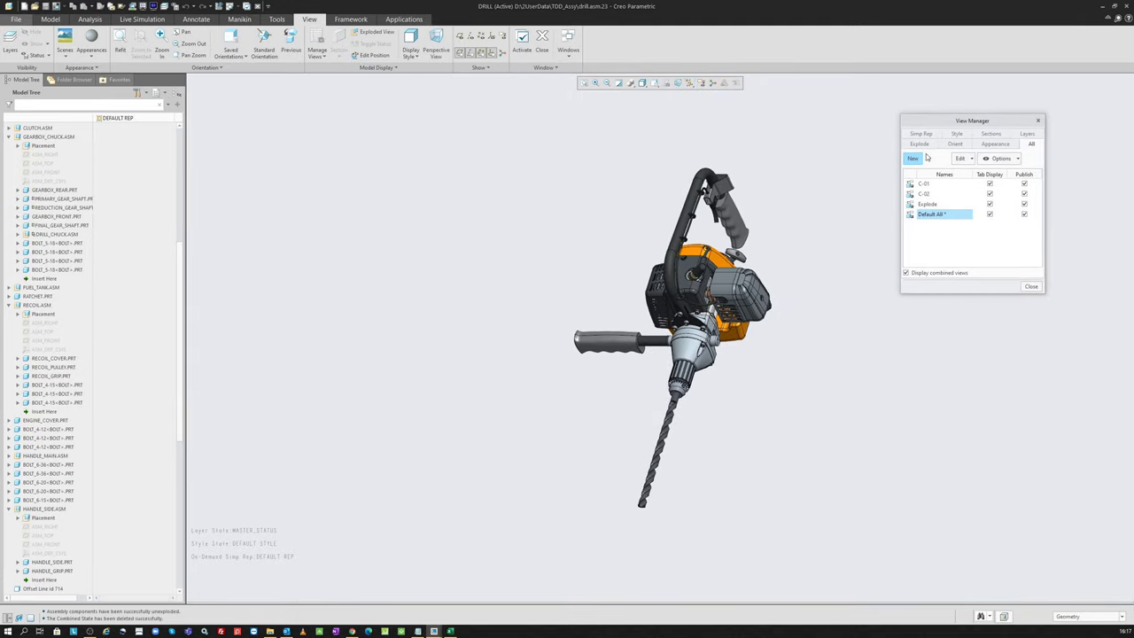
pyautogui.click(906, 274)
pyautogui.click(1030, 286)
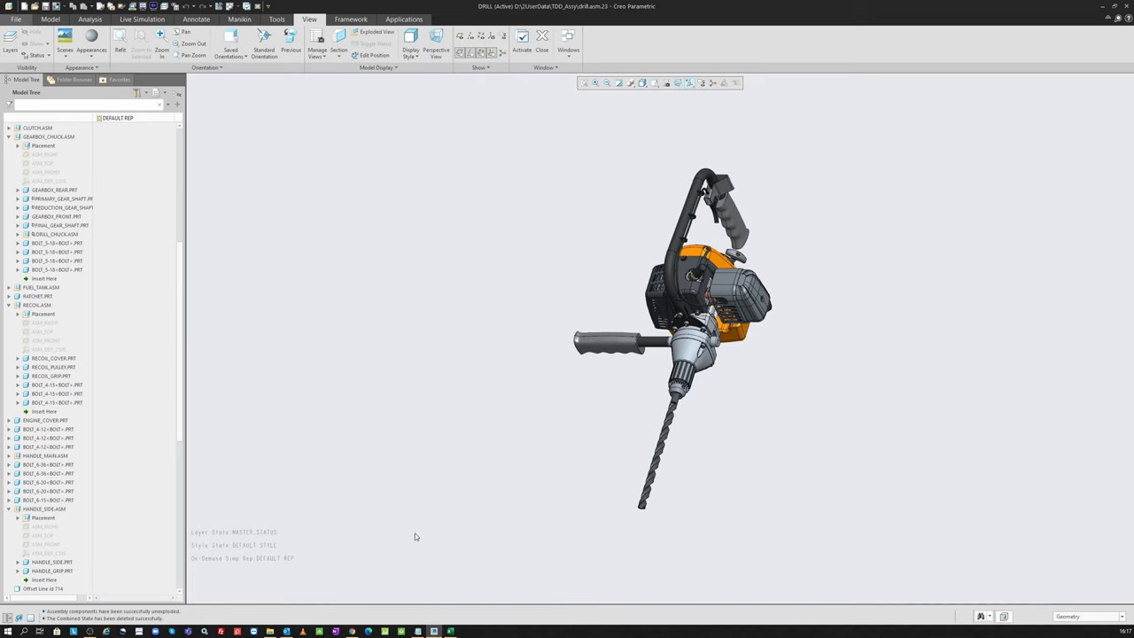
# Turn Display combined views back on, close the manager, and switch to the C-01 tab
pyautogui.click(667, 84)
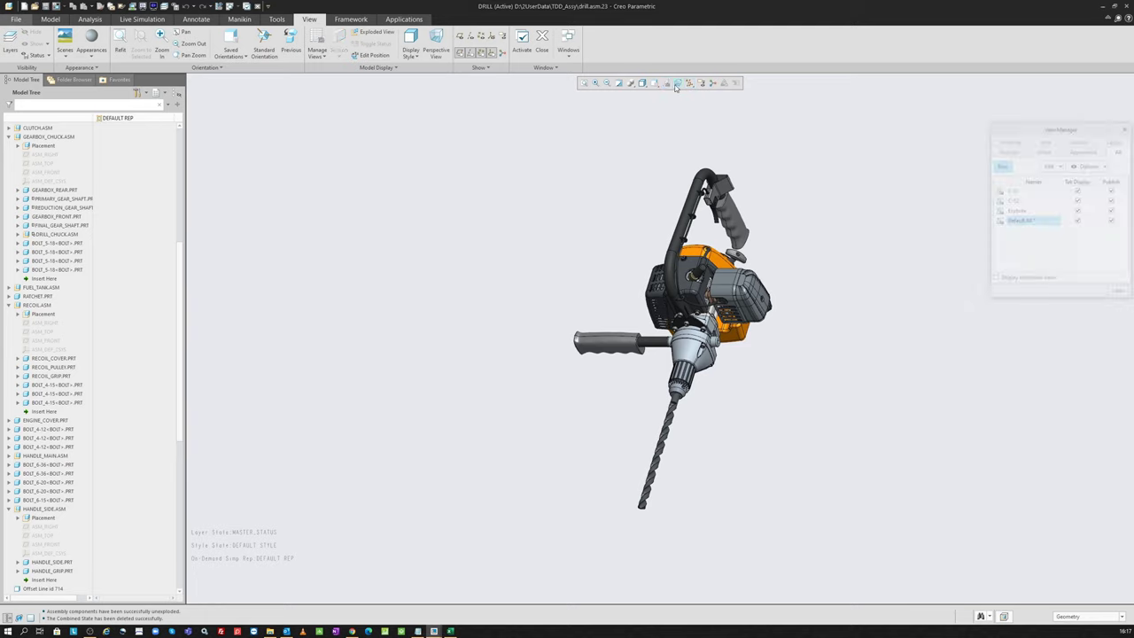
pyautogui.moveTo(1016, 134); pyautogui.dragTo(882, 139)
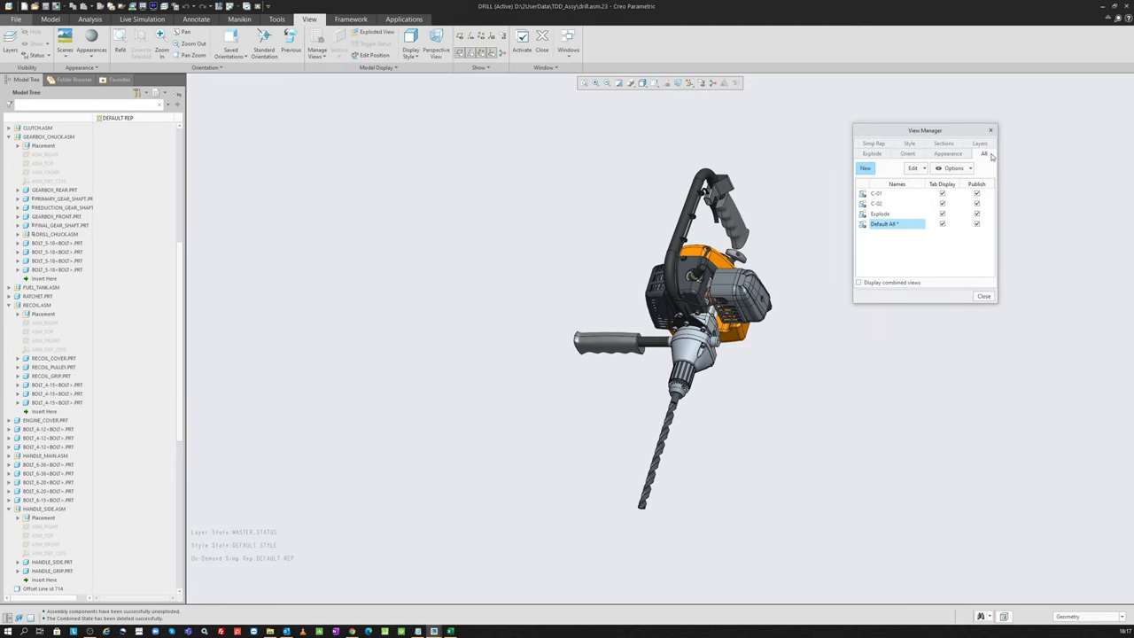
pyautogui.click(860, 282)
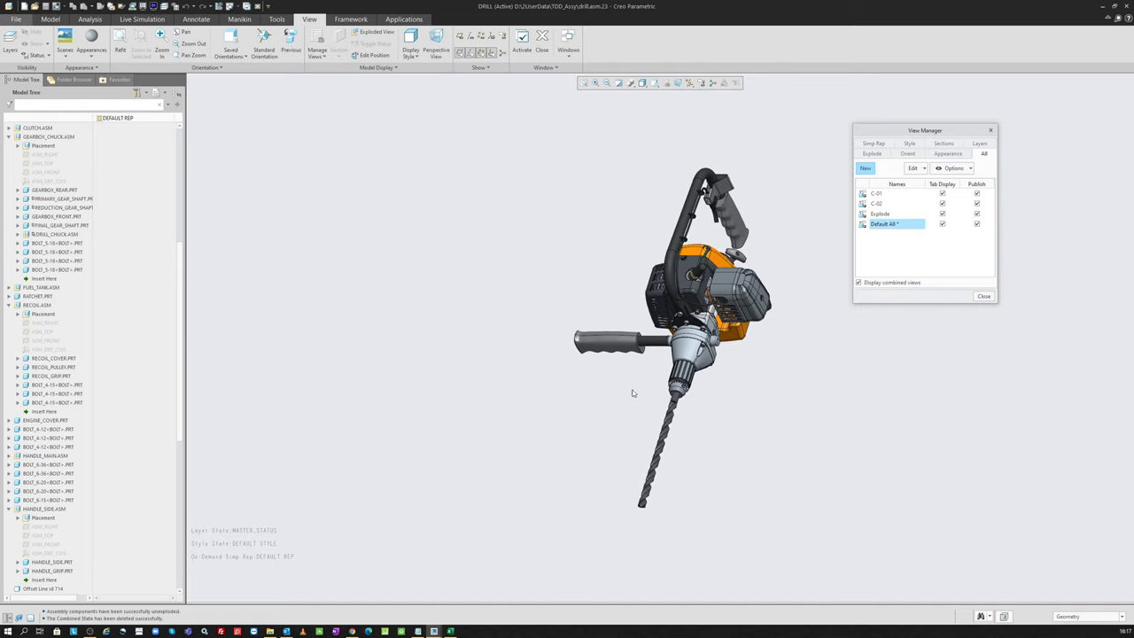
pyautogui.click(984, 296)
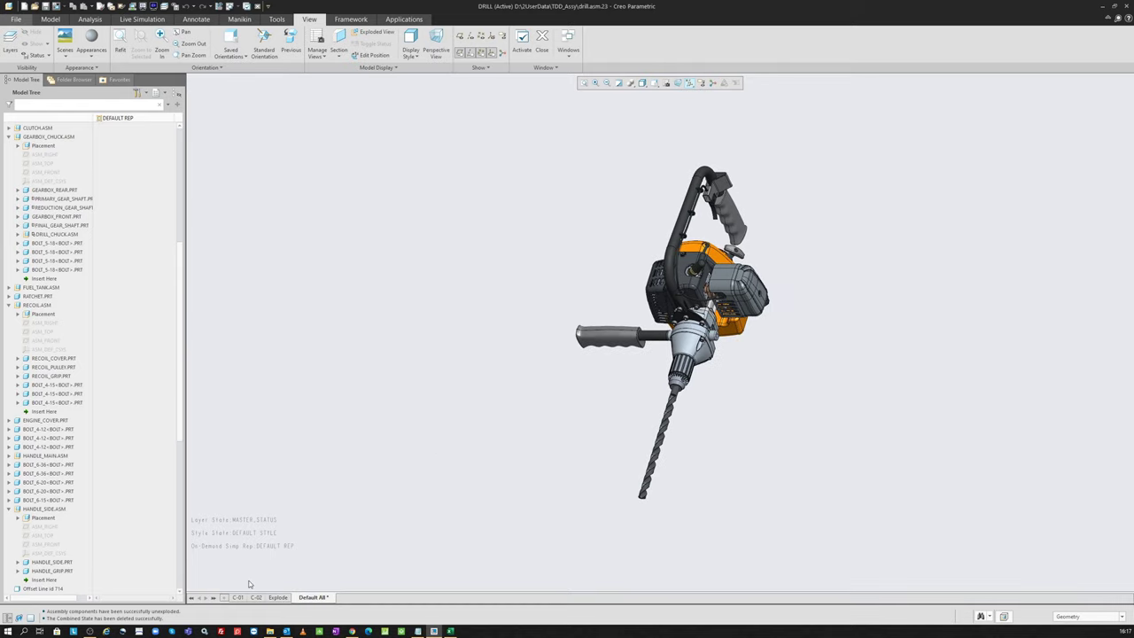
pyautogui.click(238, 598)
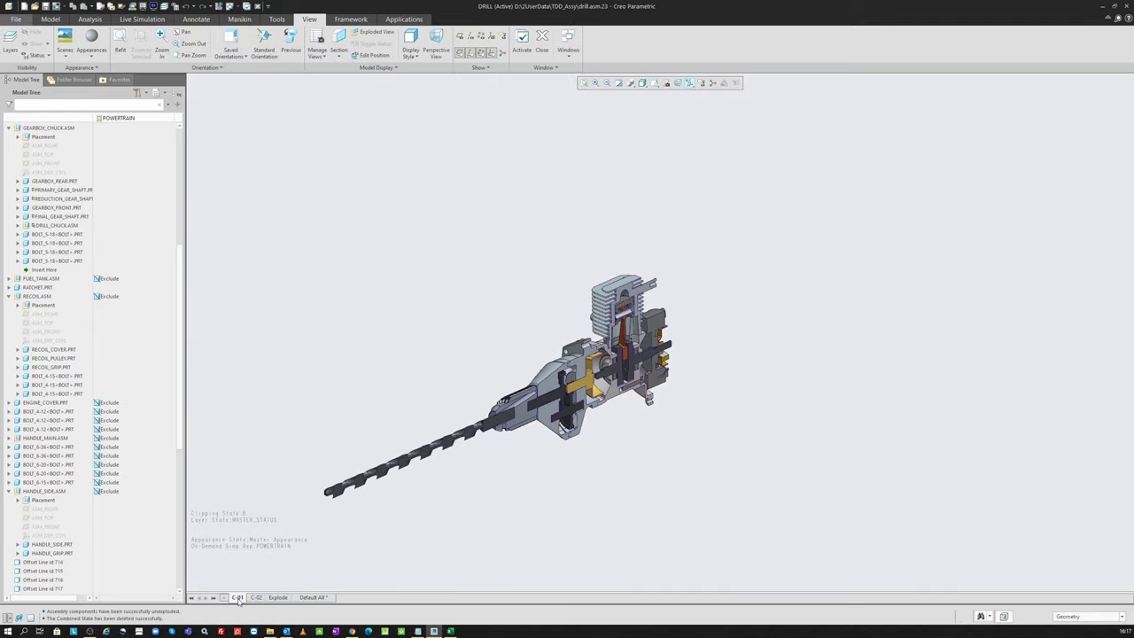
# Cycle through the C-02, C-01, C-02, Default All, Explode and Default All view tabs
pyautogui.click(256, 597)
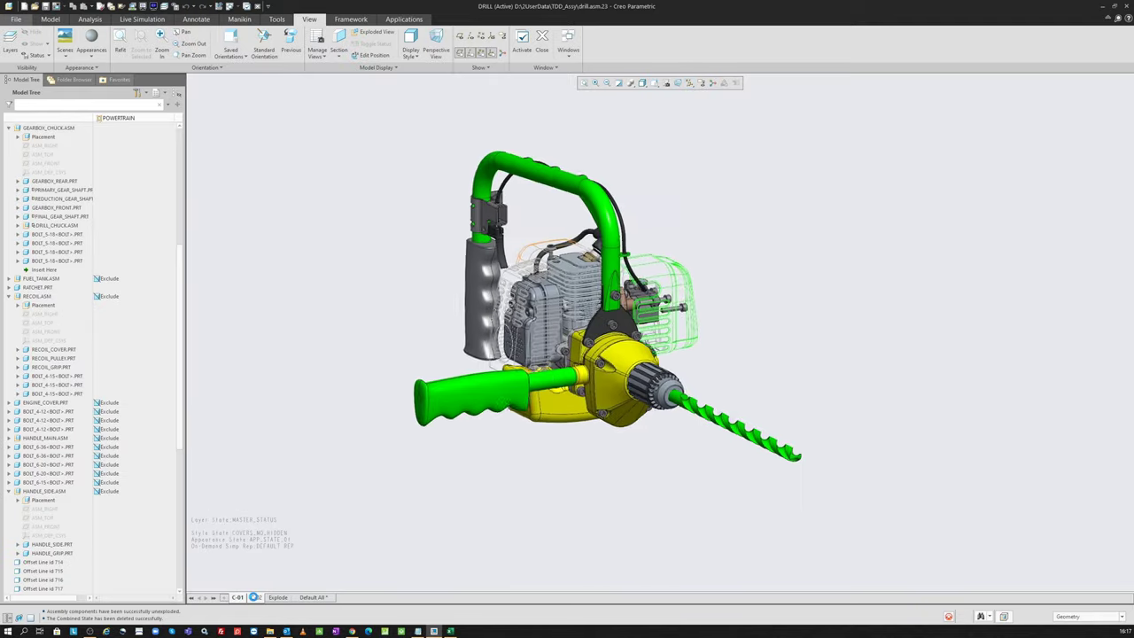
pyautogui.click(238, 597)
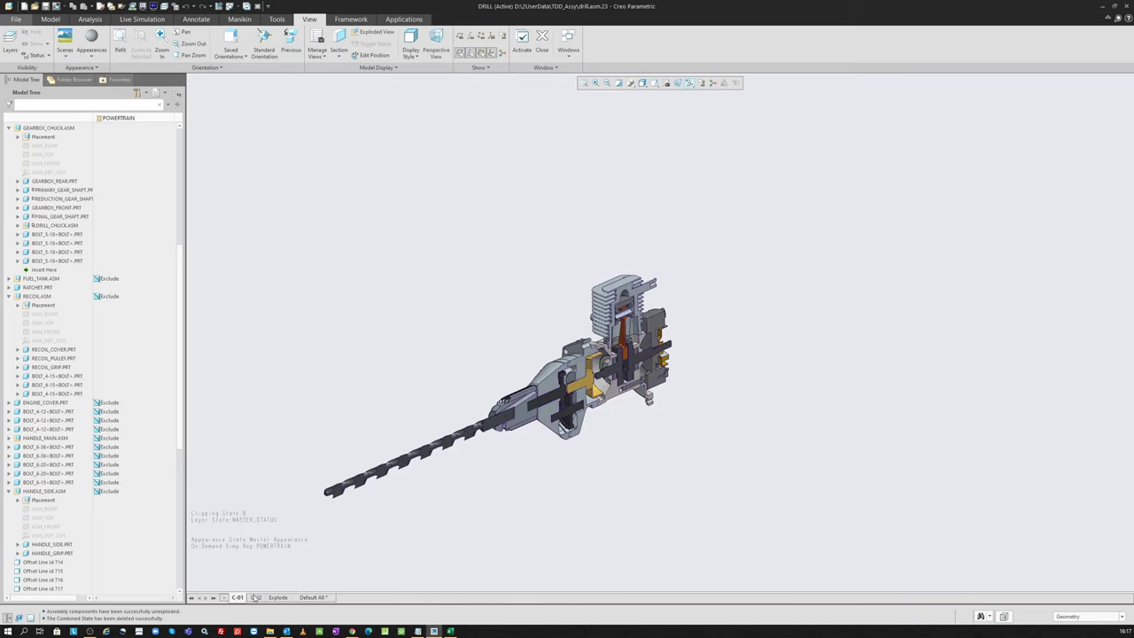
pyautogui.click(256, 598)
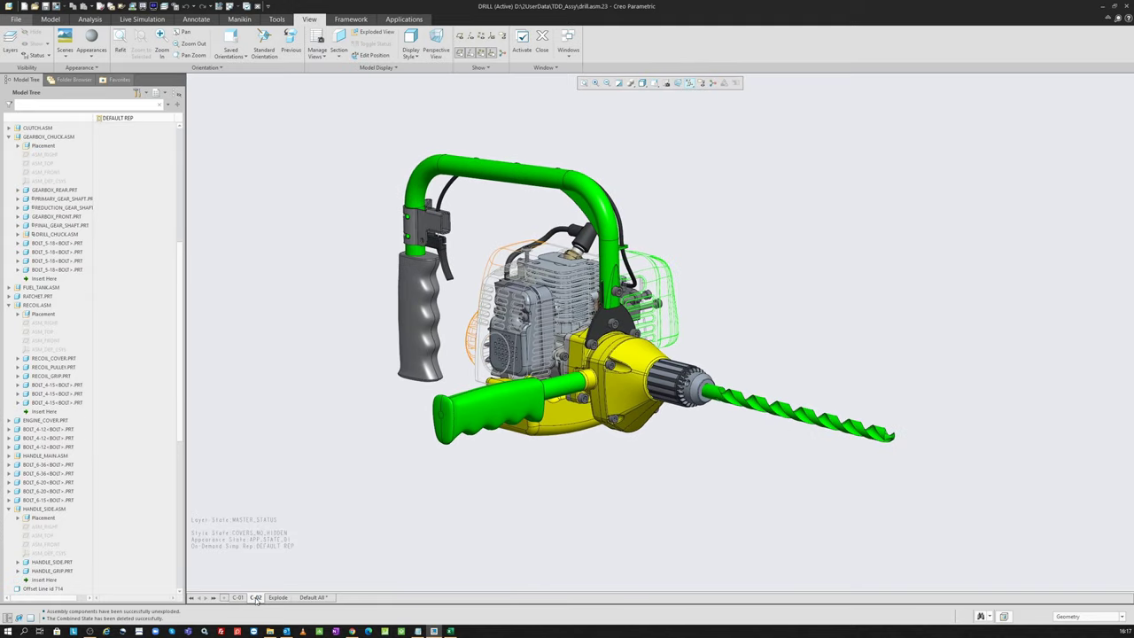
pyautogui.click(305, 598)
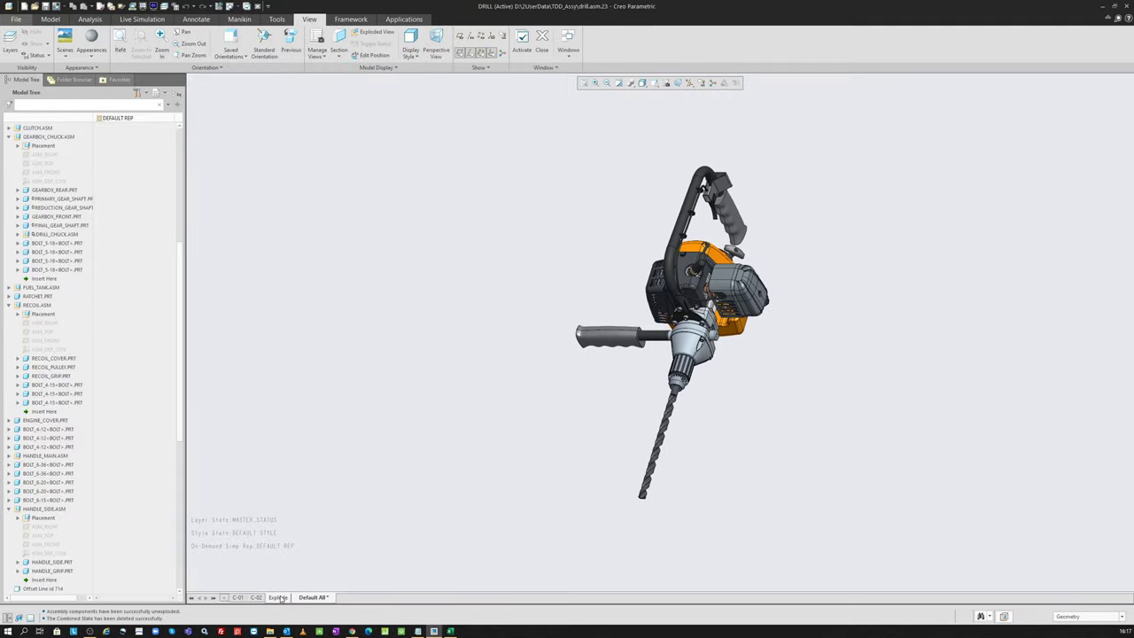
pyautogui.click(278, 597)
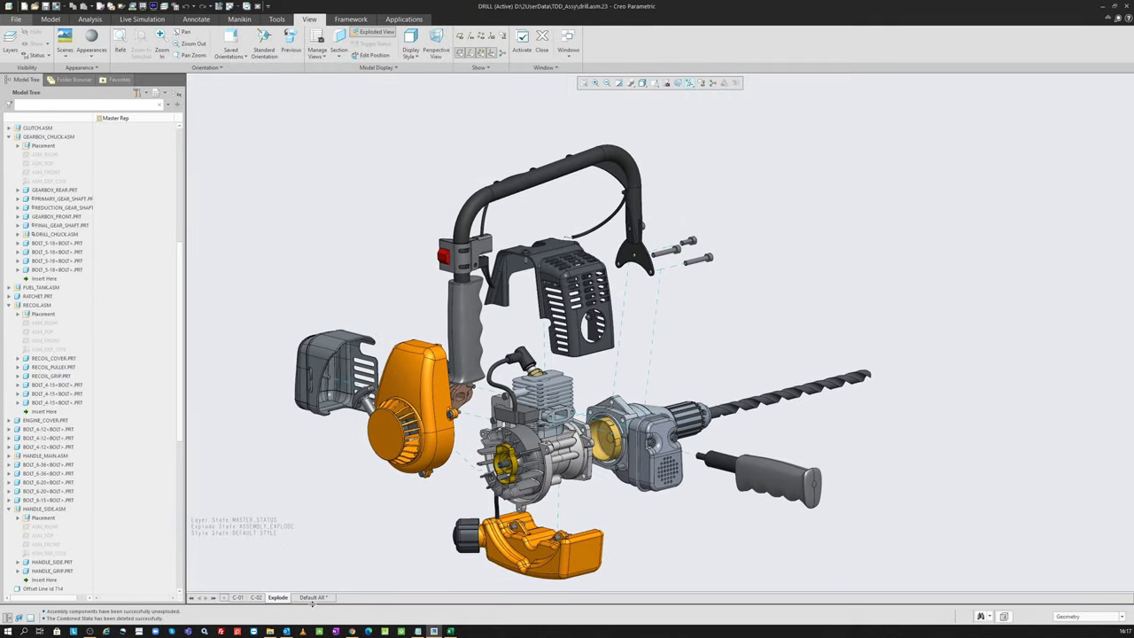
pyautogui.click(316, 598)
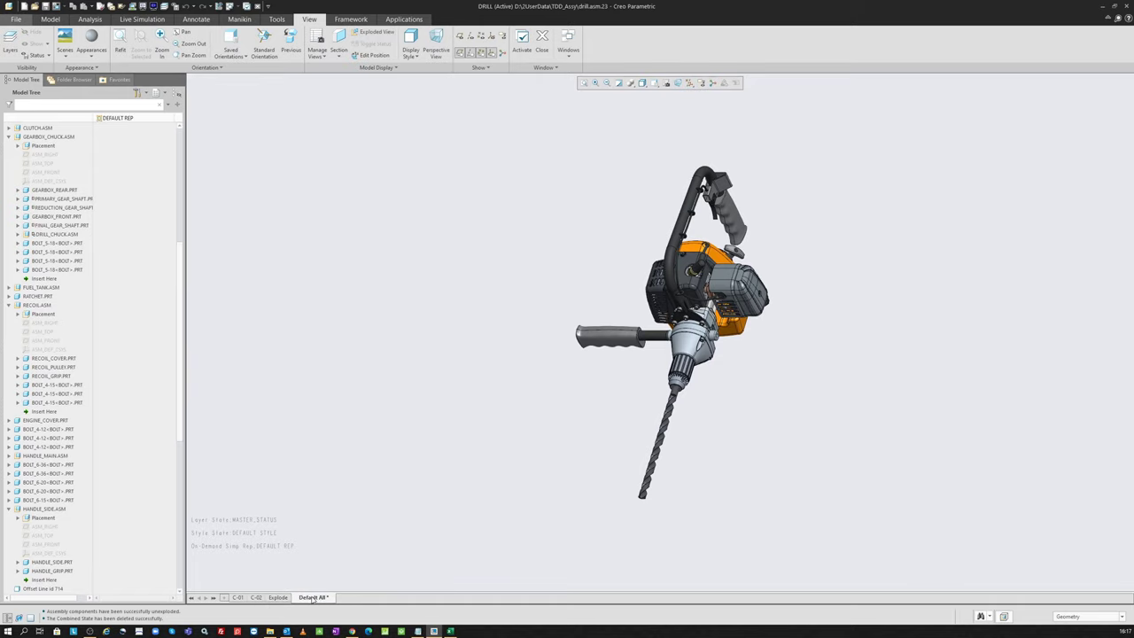
pyautogui.rightClick(312, 598)
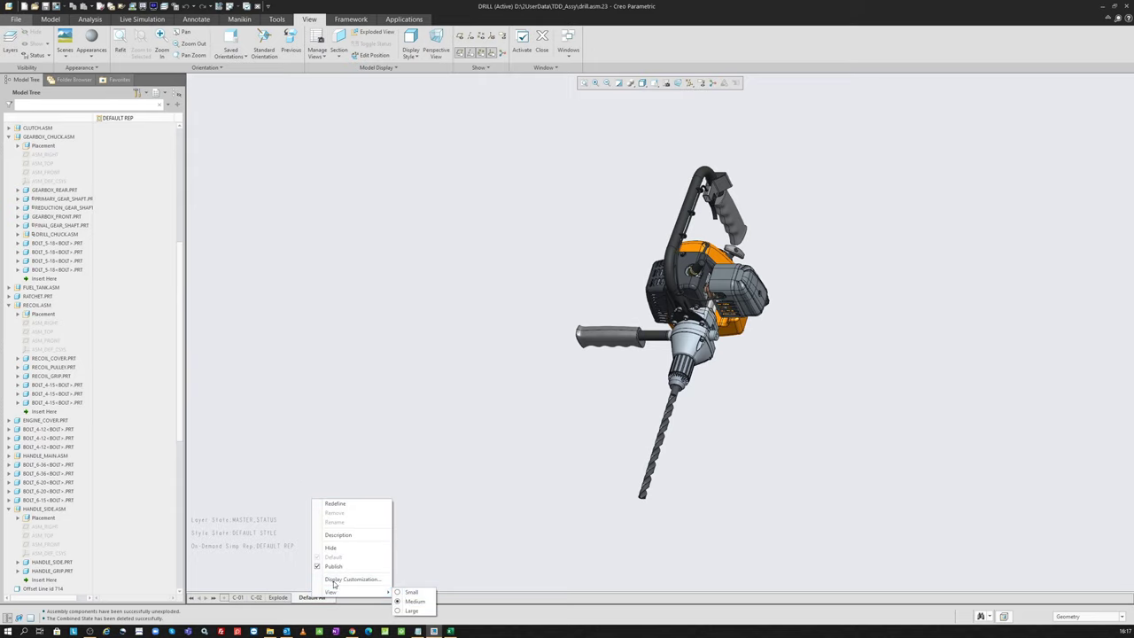
# Open and cancel the Default All and C-02 definitions, leaving the coloured C-02 view shown
pyautogui.click(358, 504)
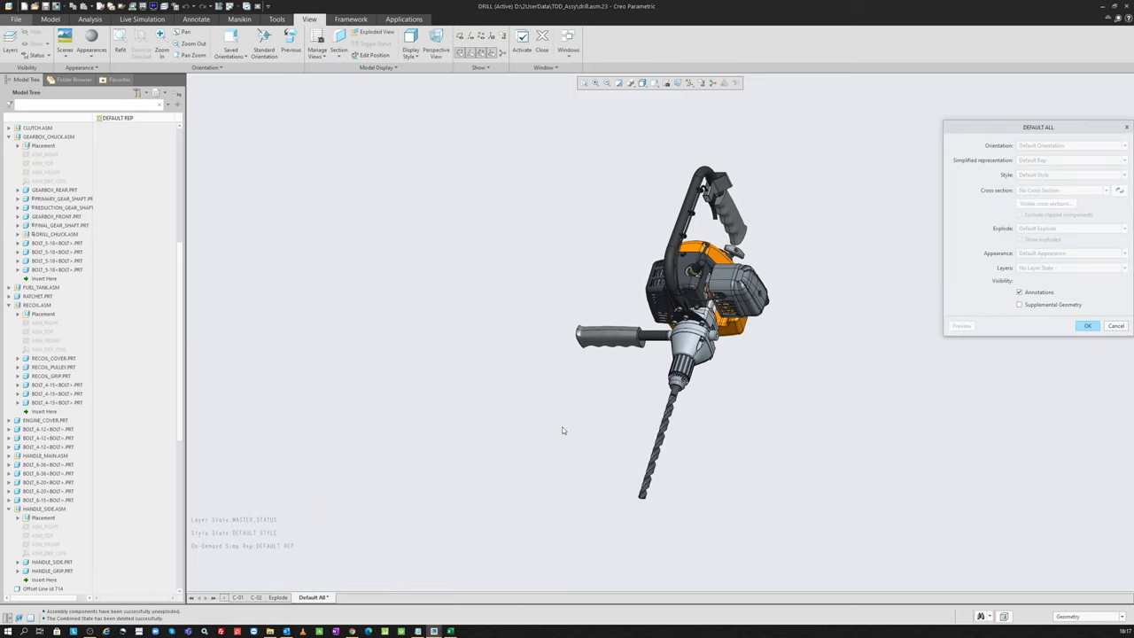
pyautogui.click(1114, 326)
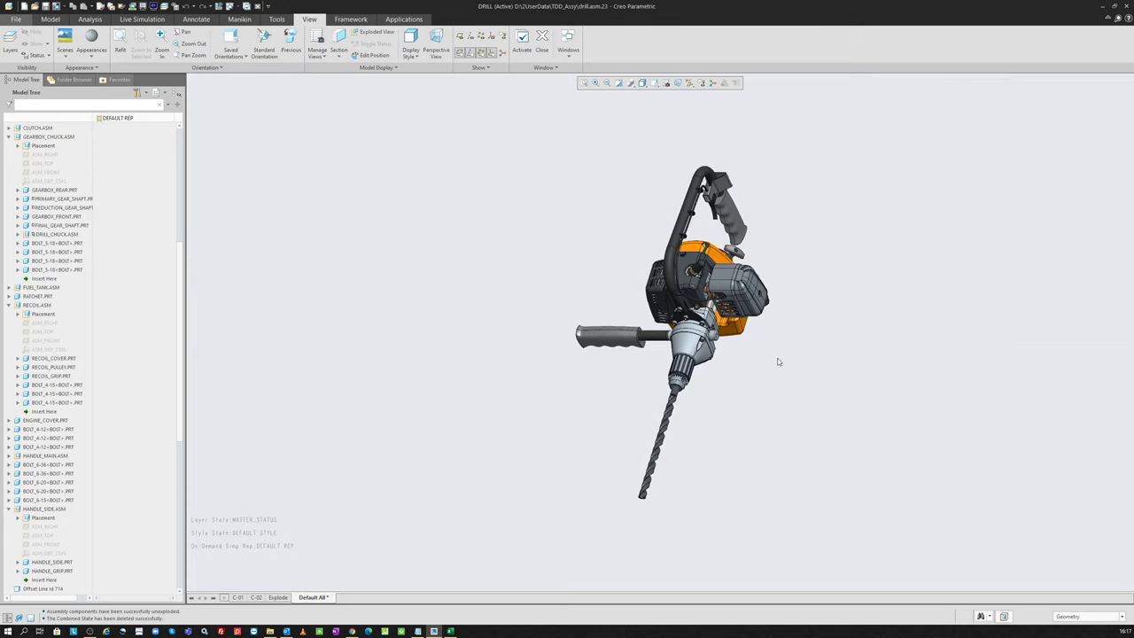
pyautogui.click(256, 597)
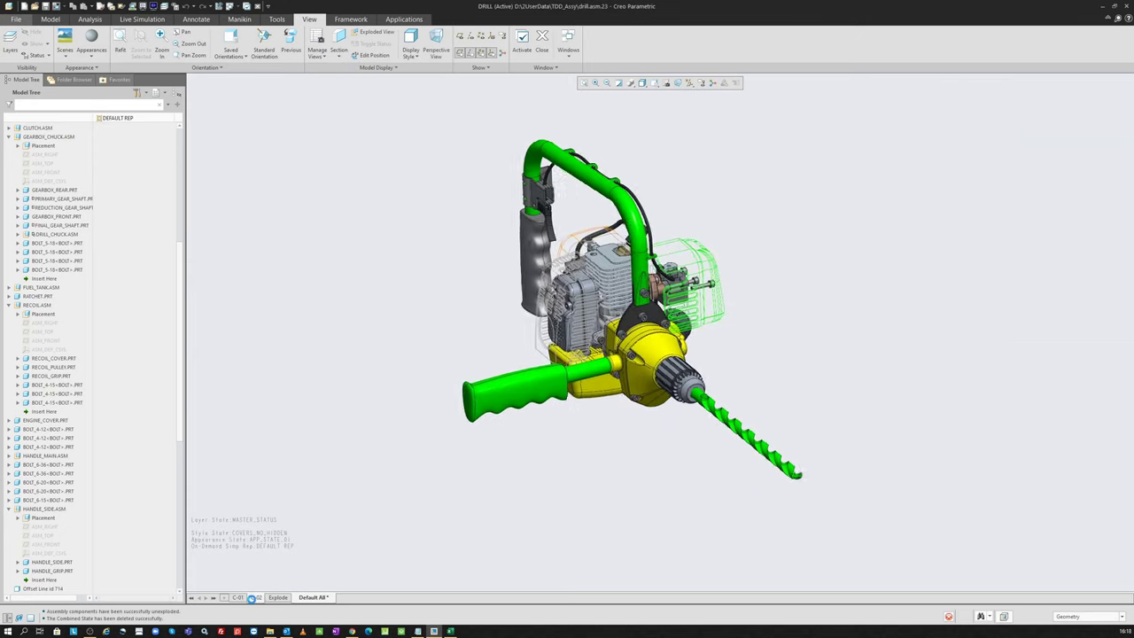
pyautogui.rightClick(256, 597)
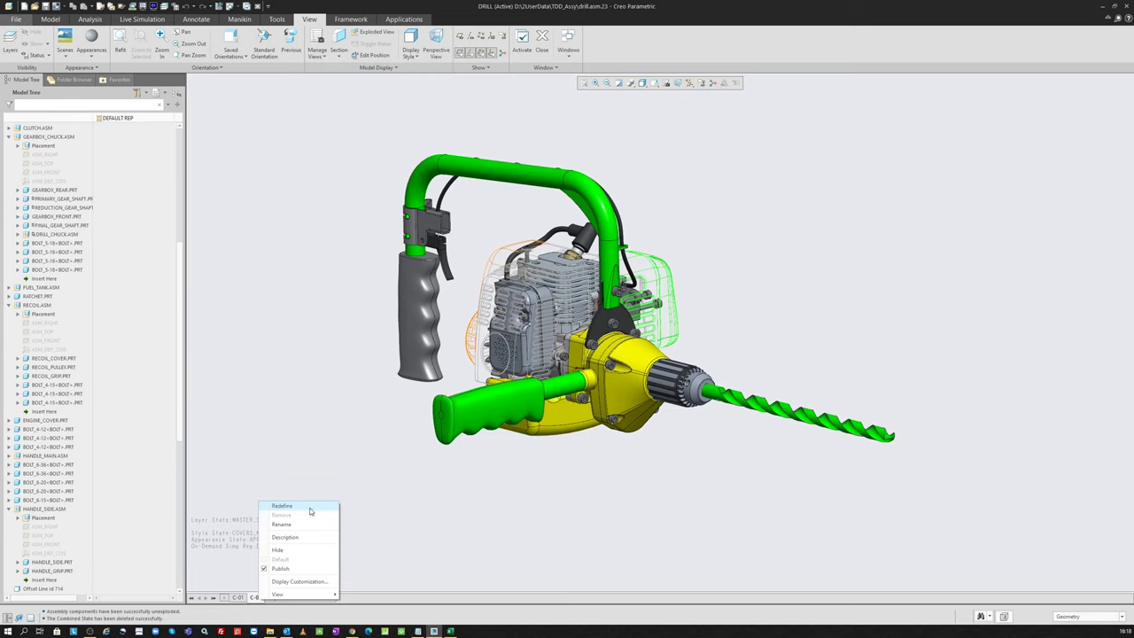
pyautogui.click(282, 506)
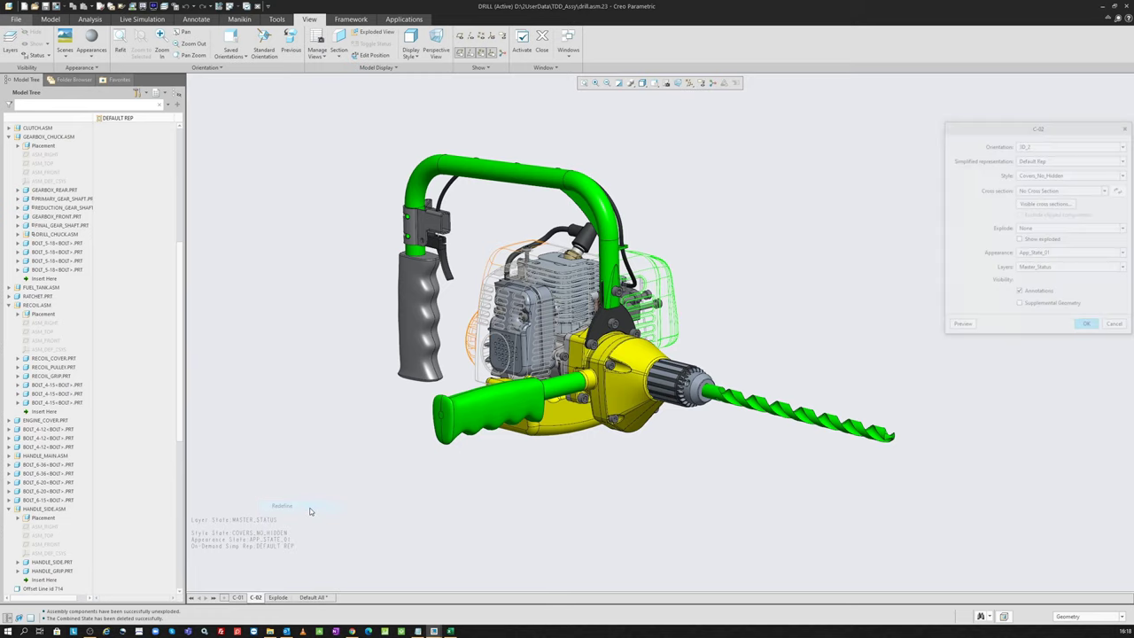
pyautogui.click(1116, 326)
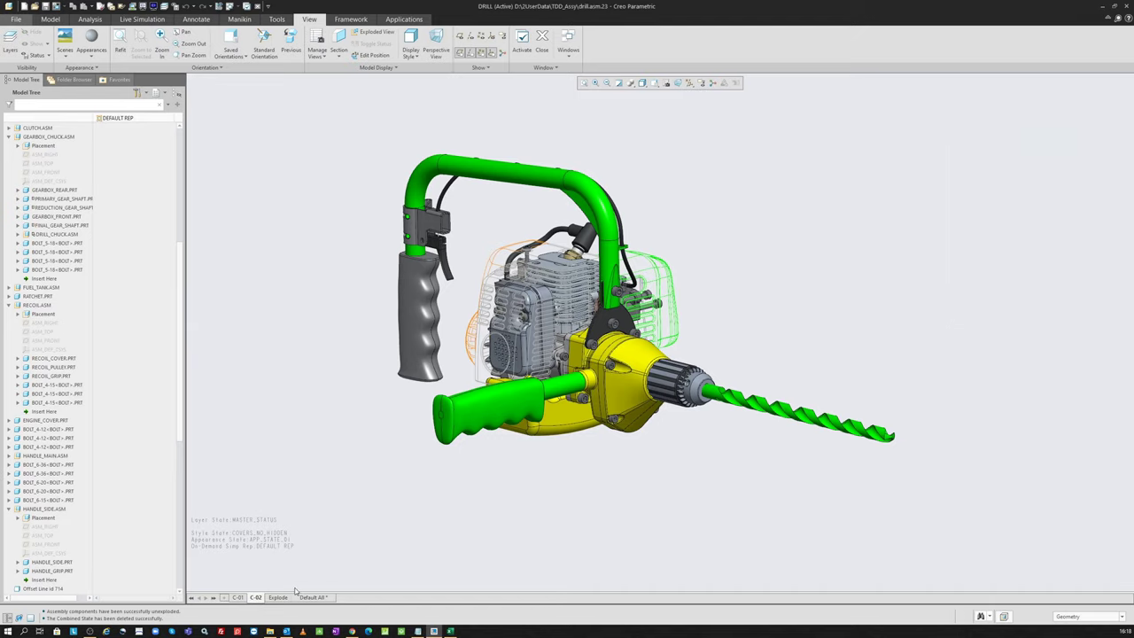
# Hide the C-02 tab from the switchable combined views
pyautogui.rightClick(256, 597)
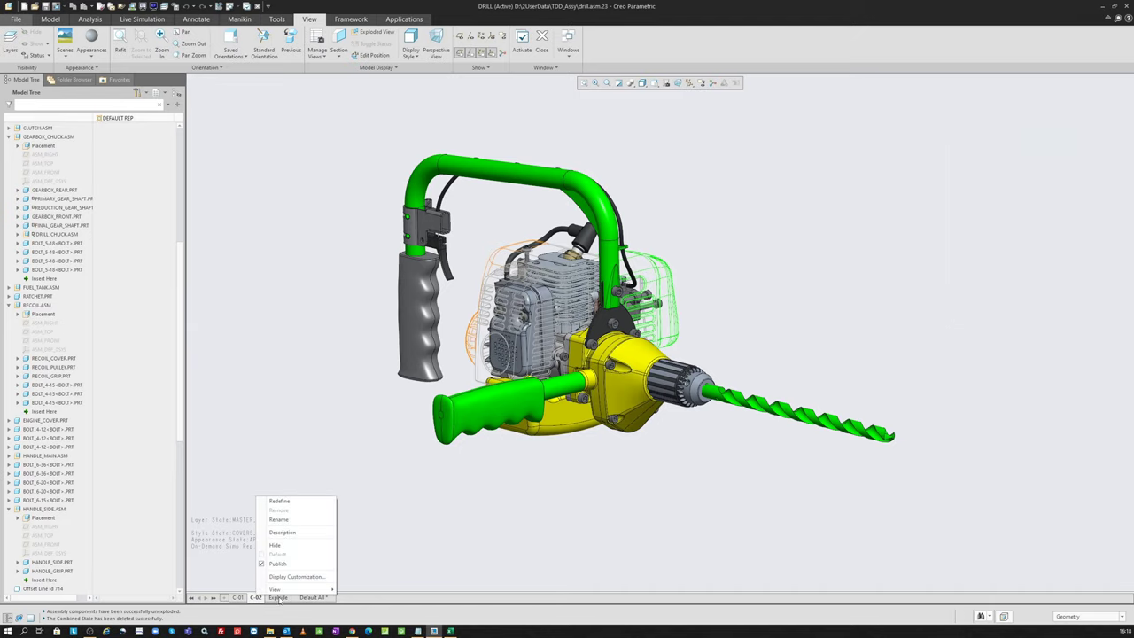
pyautogui.click(276, 545)
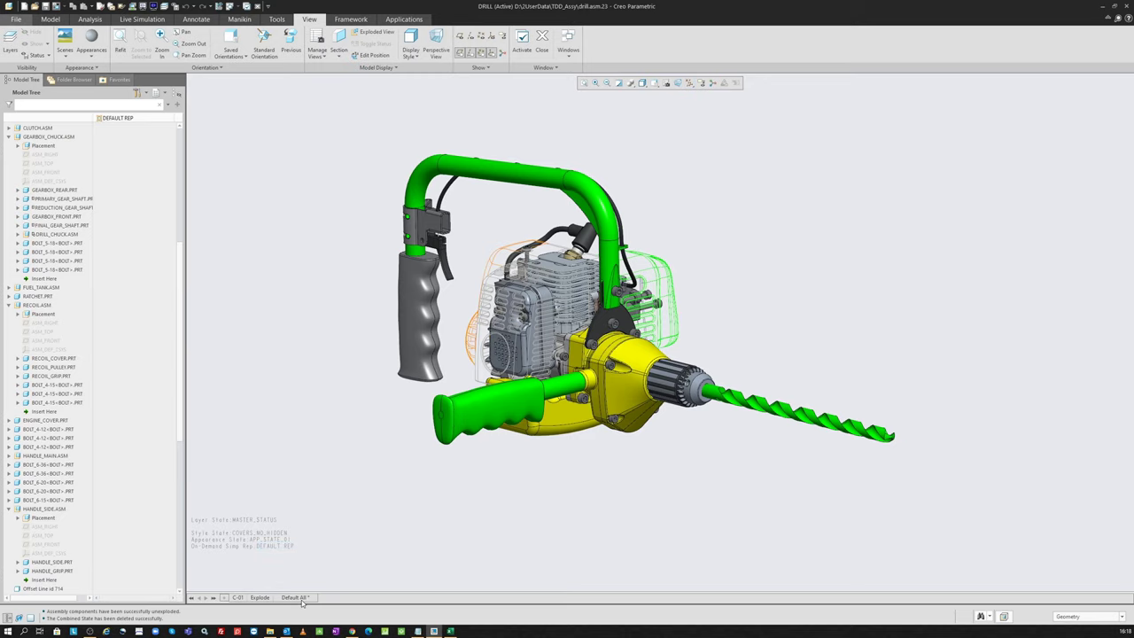
pyautogui.rightClick(302, 602)
pyautogui.click(296, 602)
pyautogui.rightClick(292, 602)
# Hide the Default All tab, then reopen the View Manager on its Simp Rep list
pyautogui.click(312, 551)
pyautogui.click(669, 83)
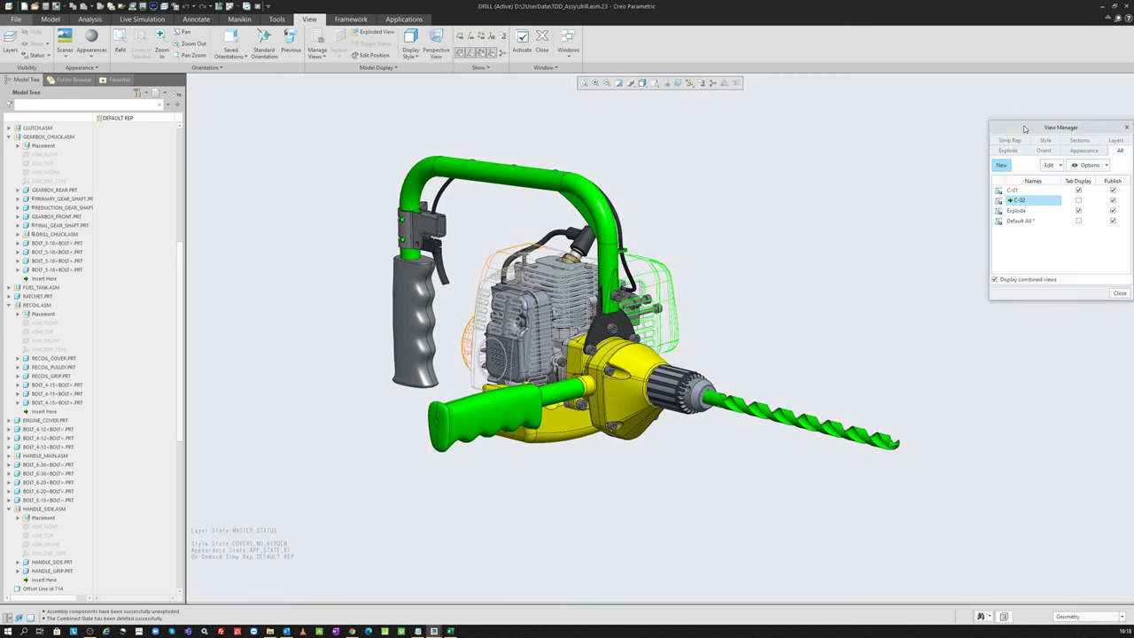
pyautogui.moveTo(1025, 130); pyautogui.dragTo(868, 152)
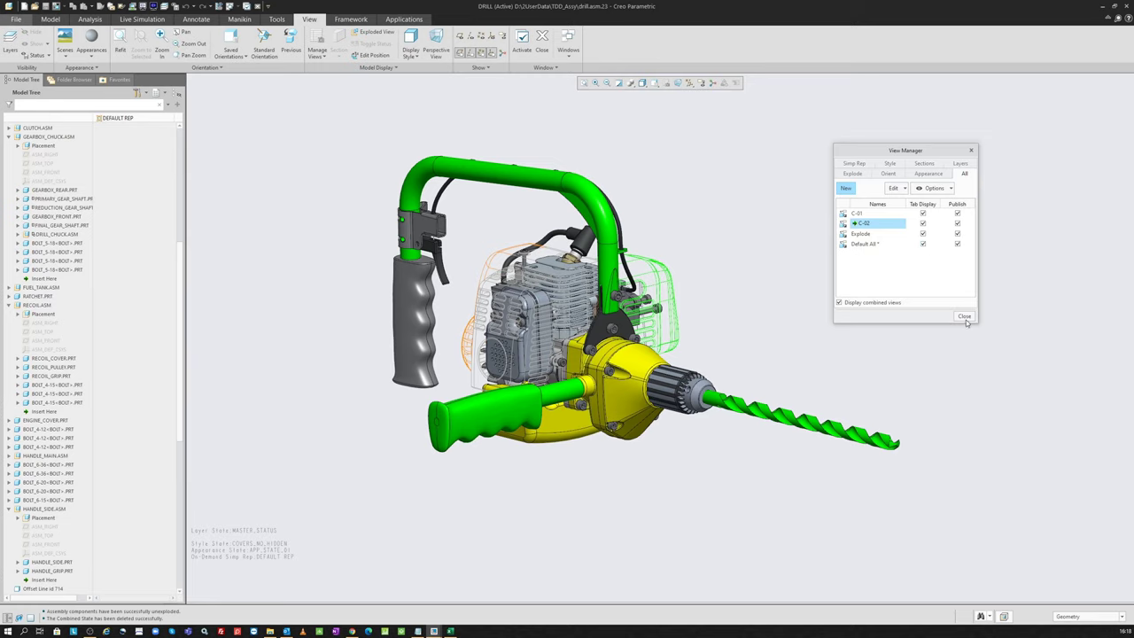
pyautogui.click(854, 164)
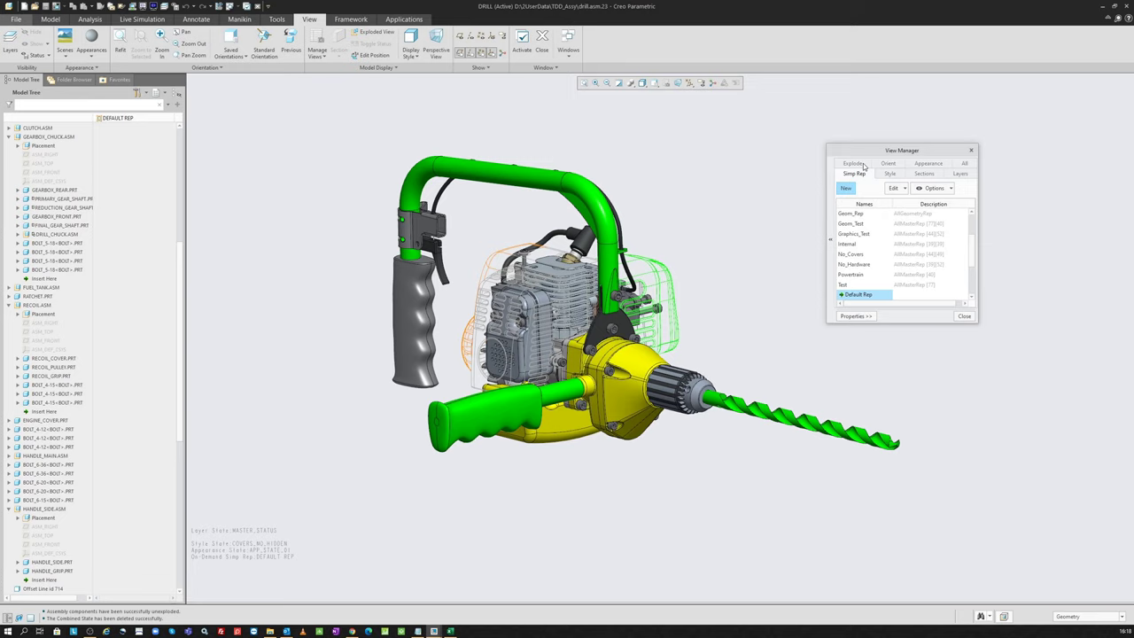